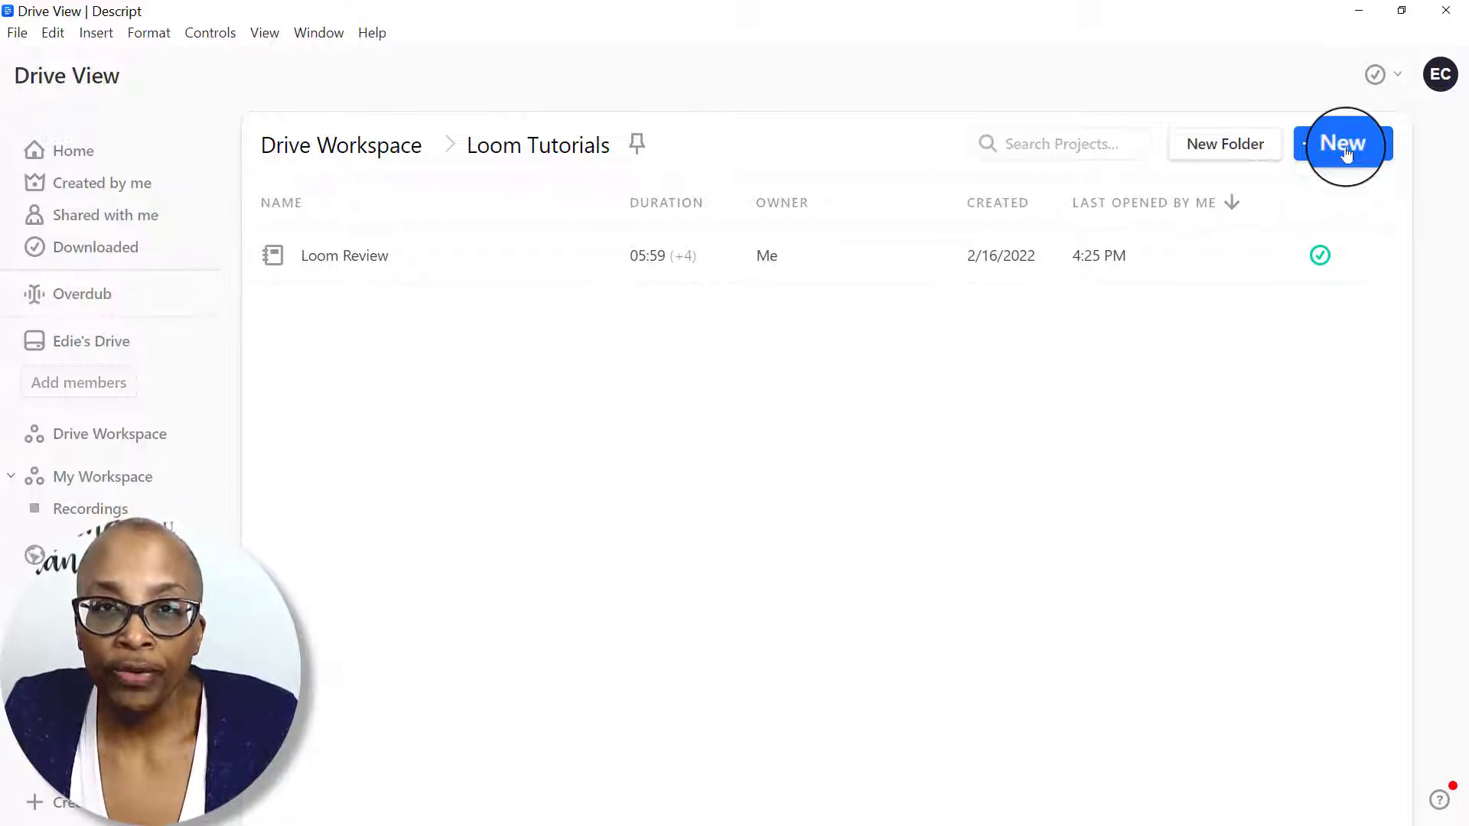
Step: Create a new project named "test loom" in the Loom Tutorials folder of the Drive Workspace
{"action": "left_click", "coordinate": [1344, 150]}
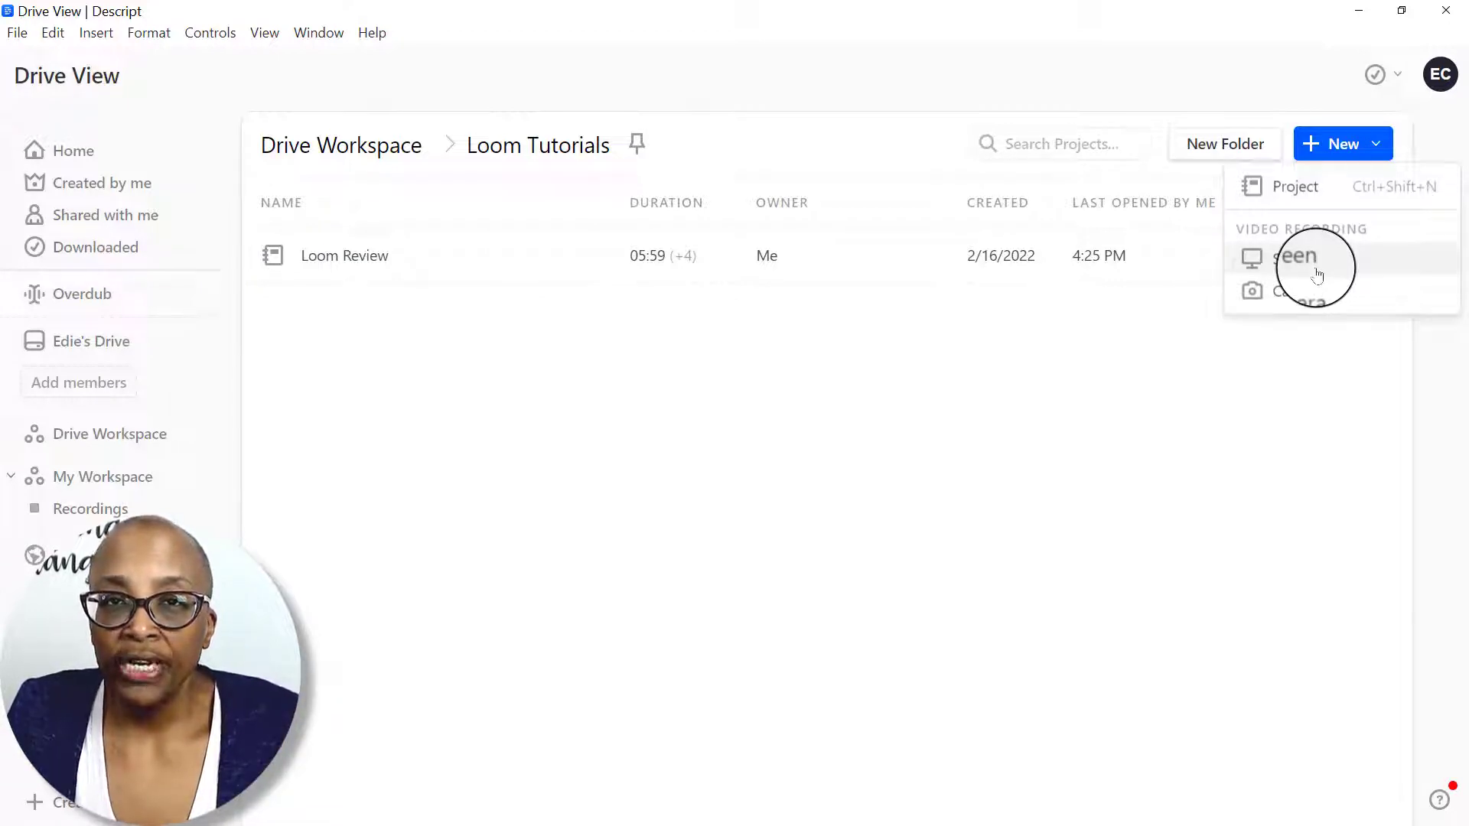
{"action": "left_click", "coordinate": [1298, 201]}
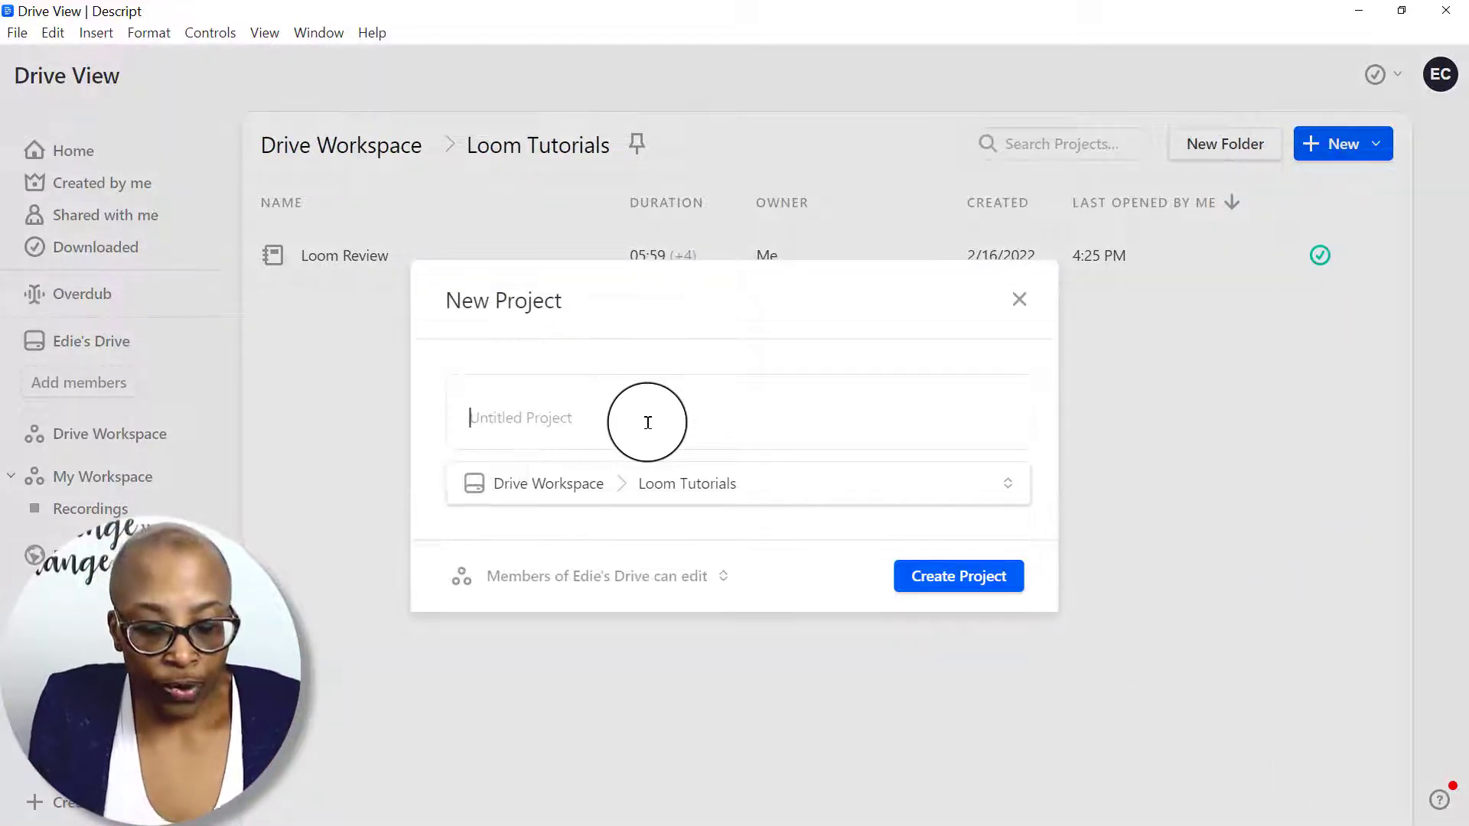
{"action": "type", "text": "test"}
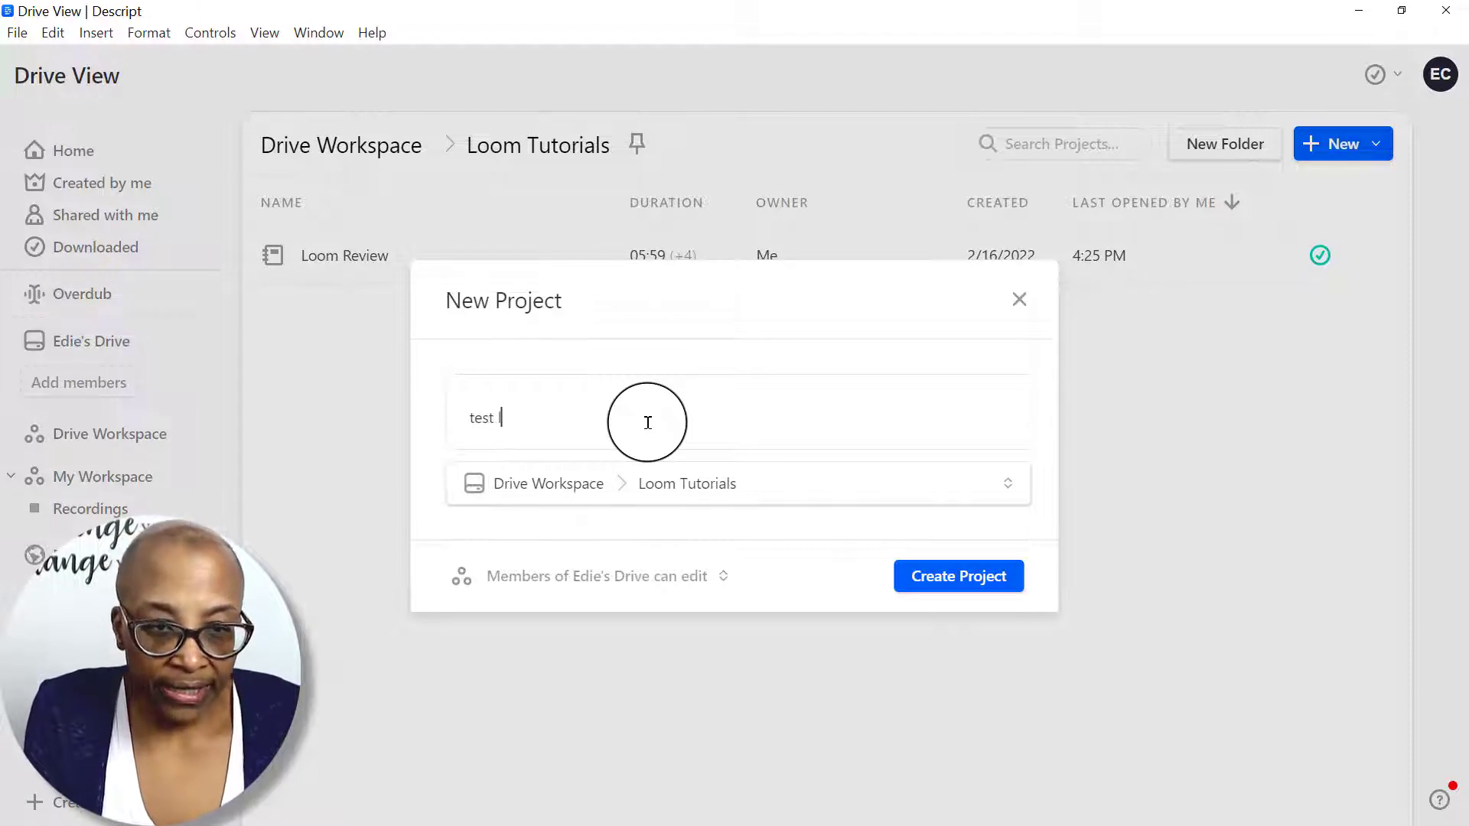
{"action": "type", "text": " loom"}
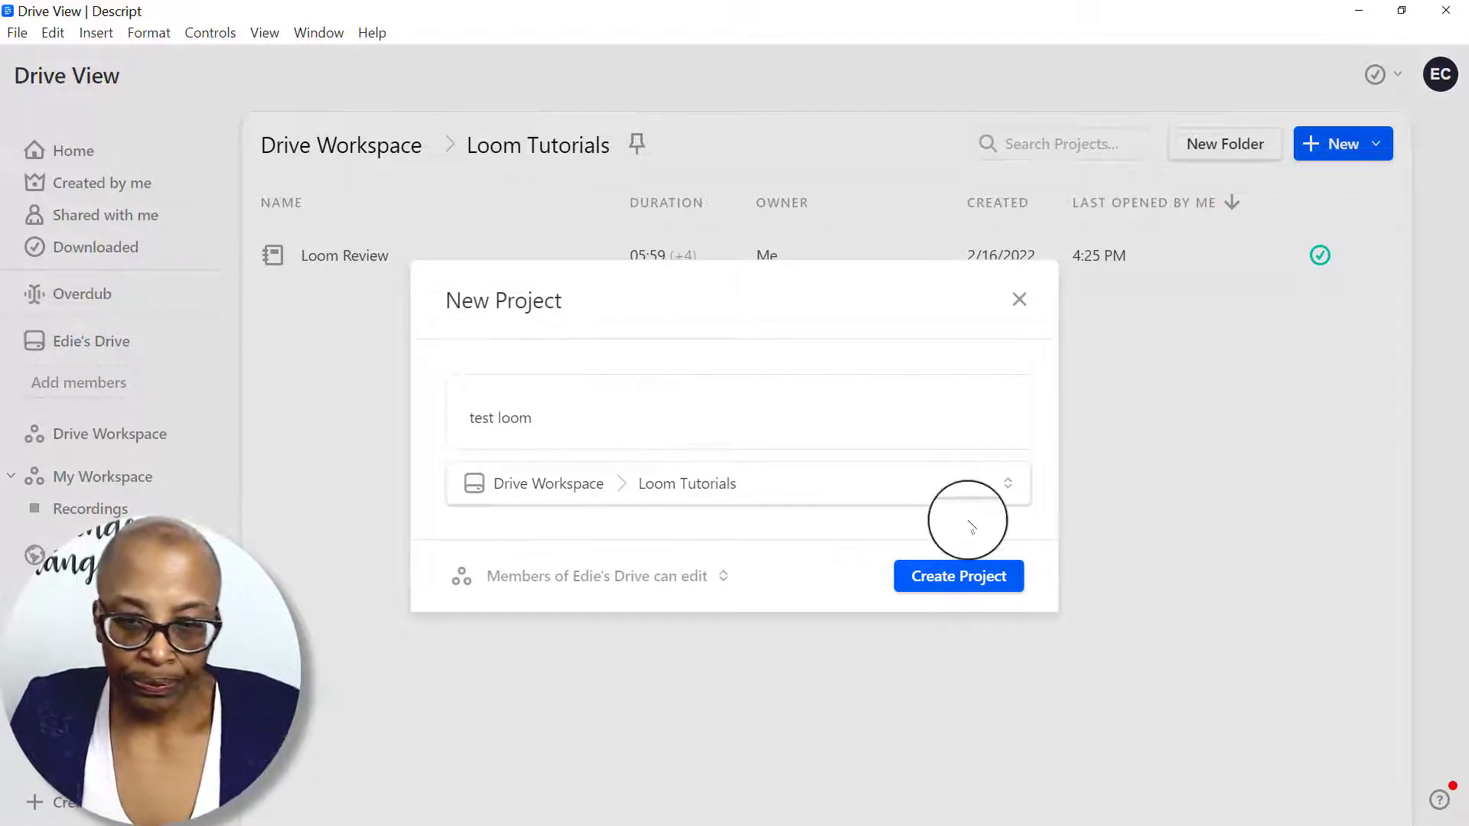
{"action": "left_click", "coordinate": [984, 576]}
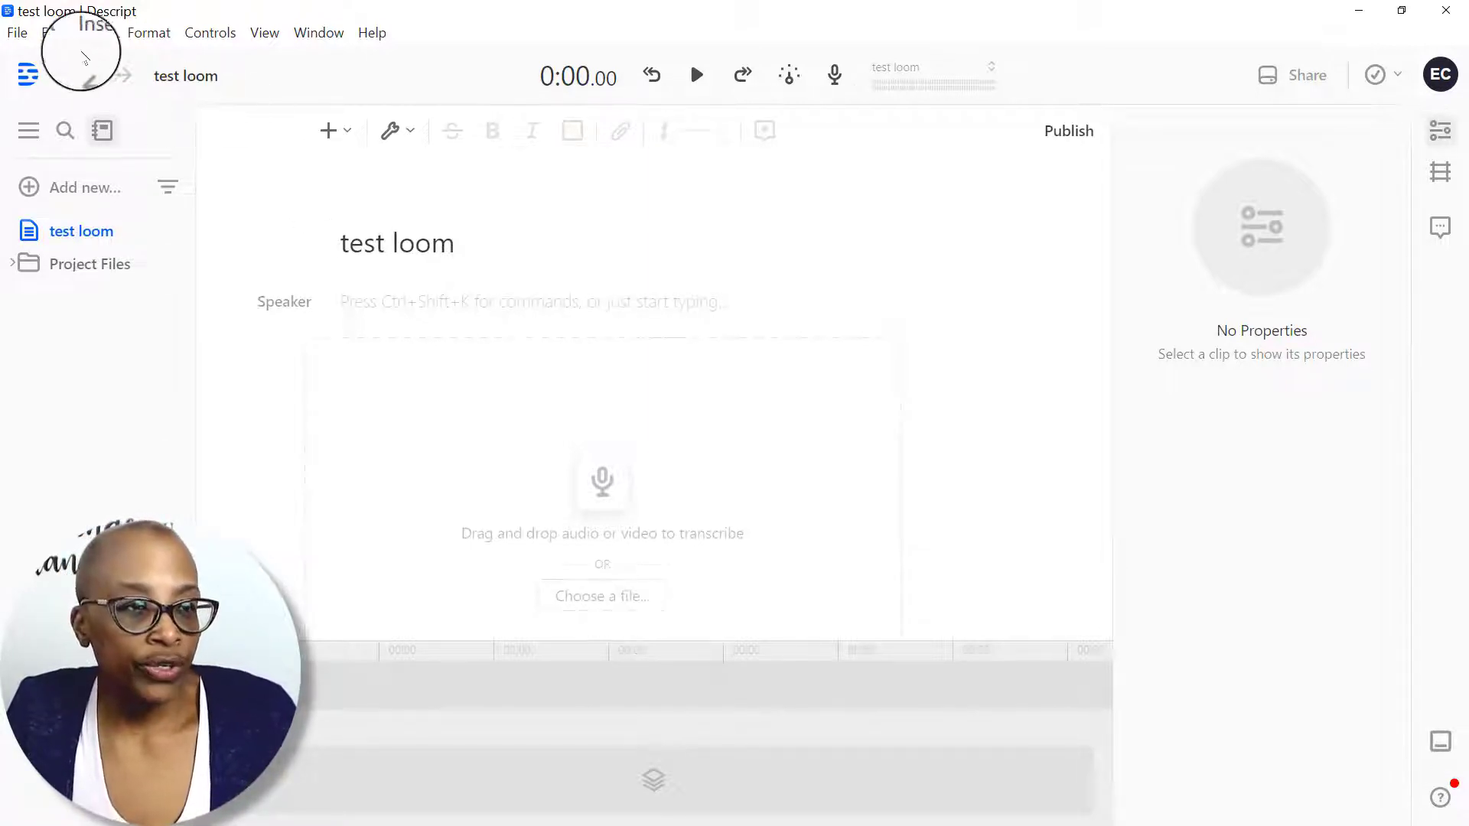
Step: Return to the drive, open the Loom Review project and show its Loom Dedicated Review composition
{"action": "left_click", "coordinate": [29, 74]}
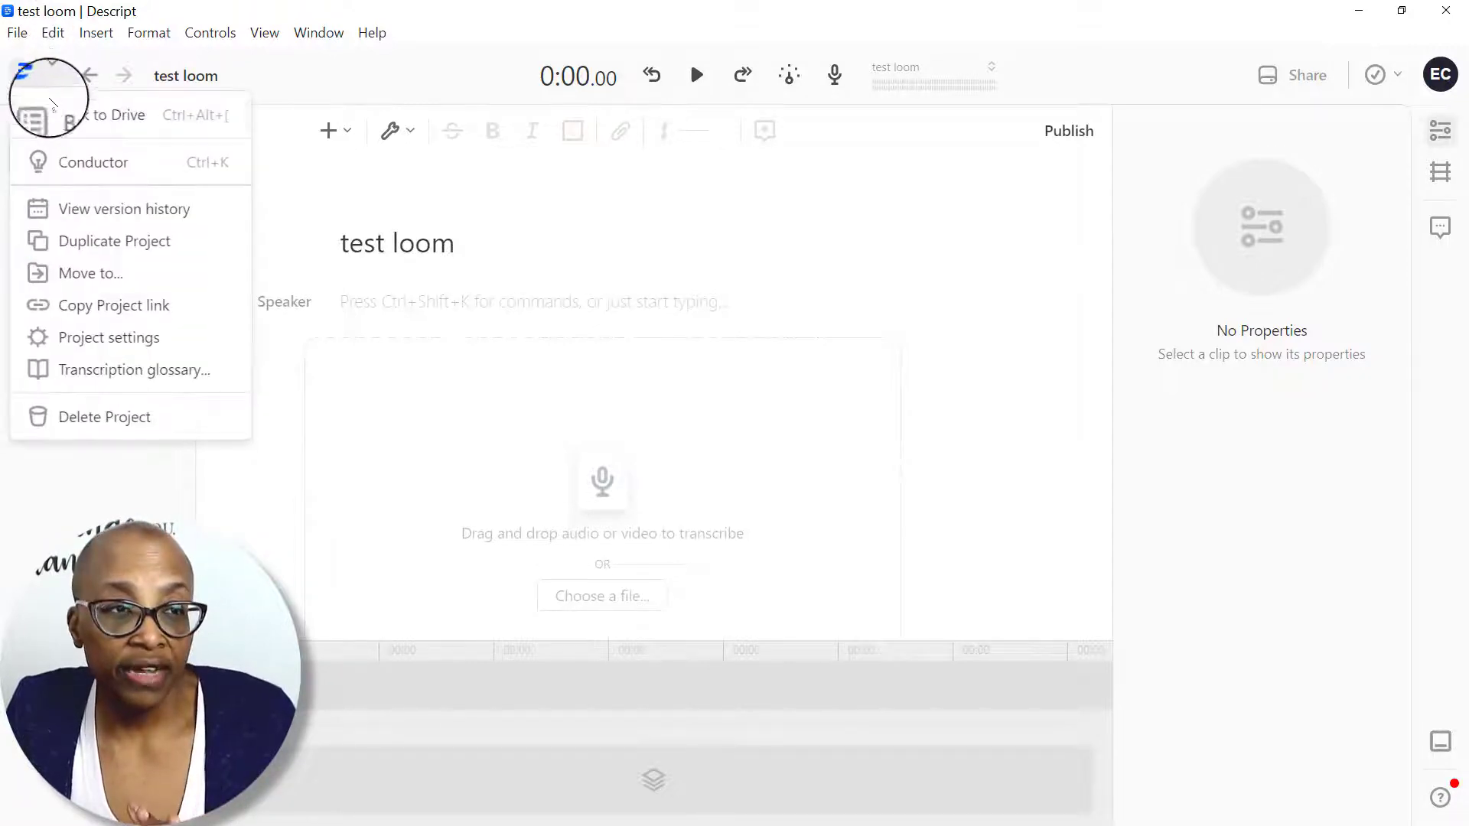
{"action": "left_click", "coordinate": [53, 112]}
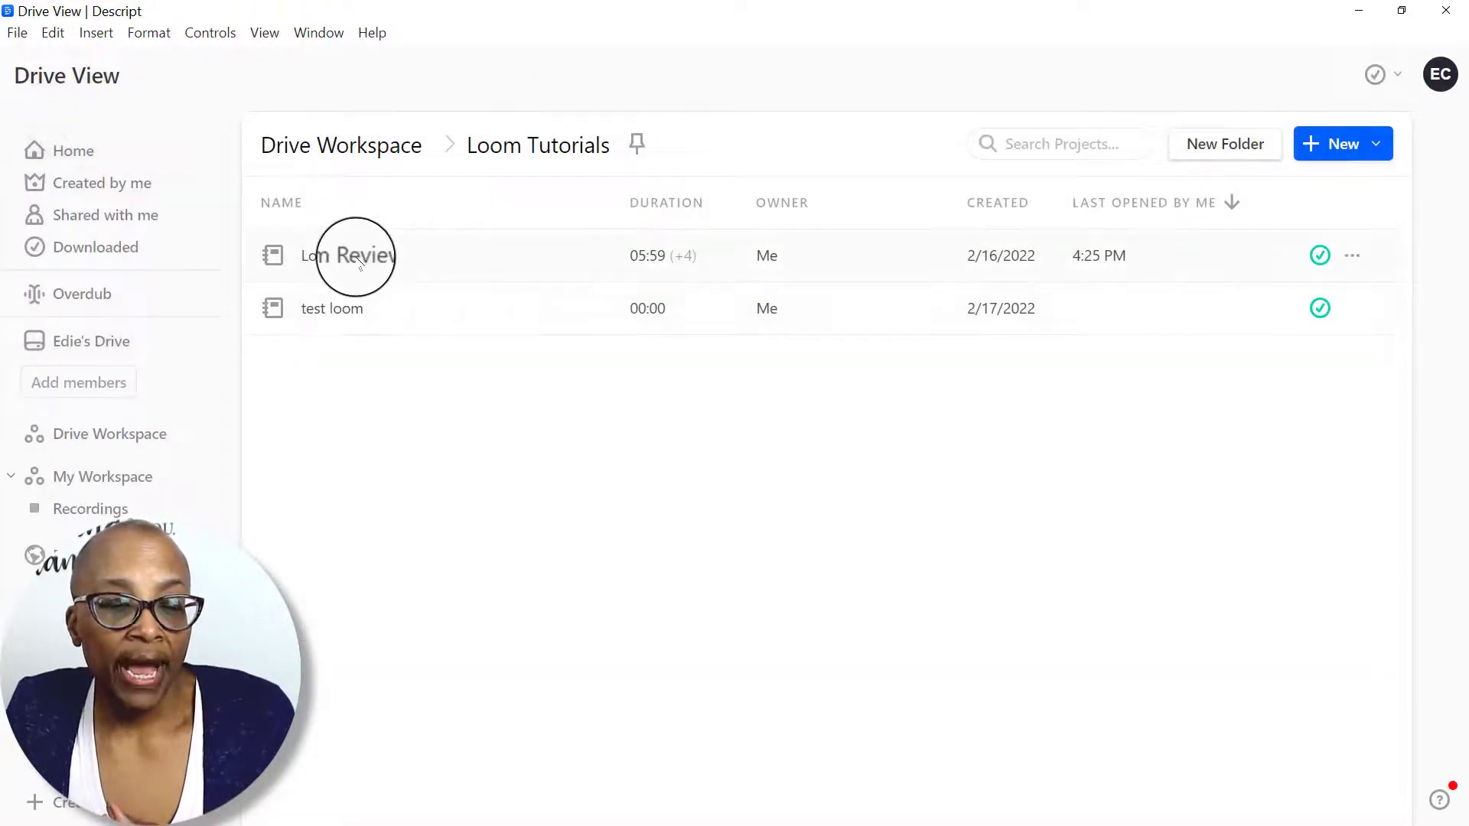
{"action": "left_click", "coordinate": [354, 254]}
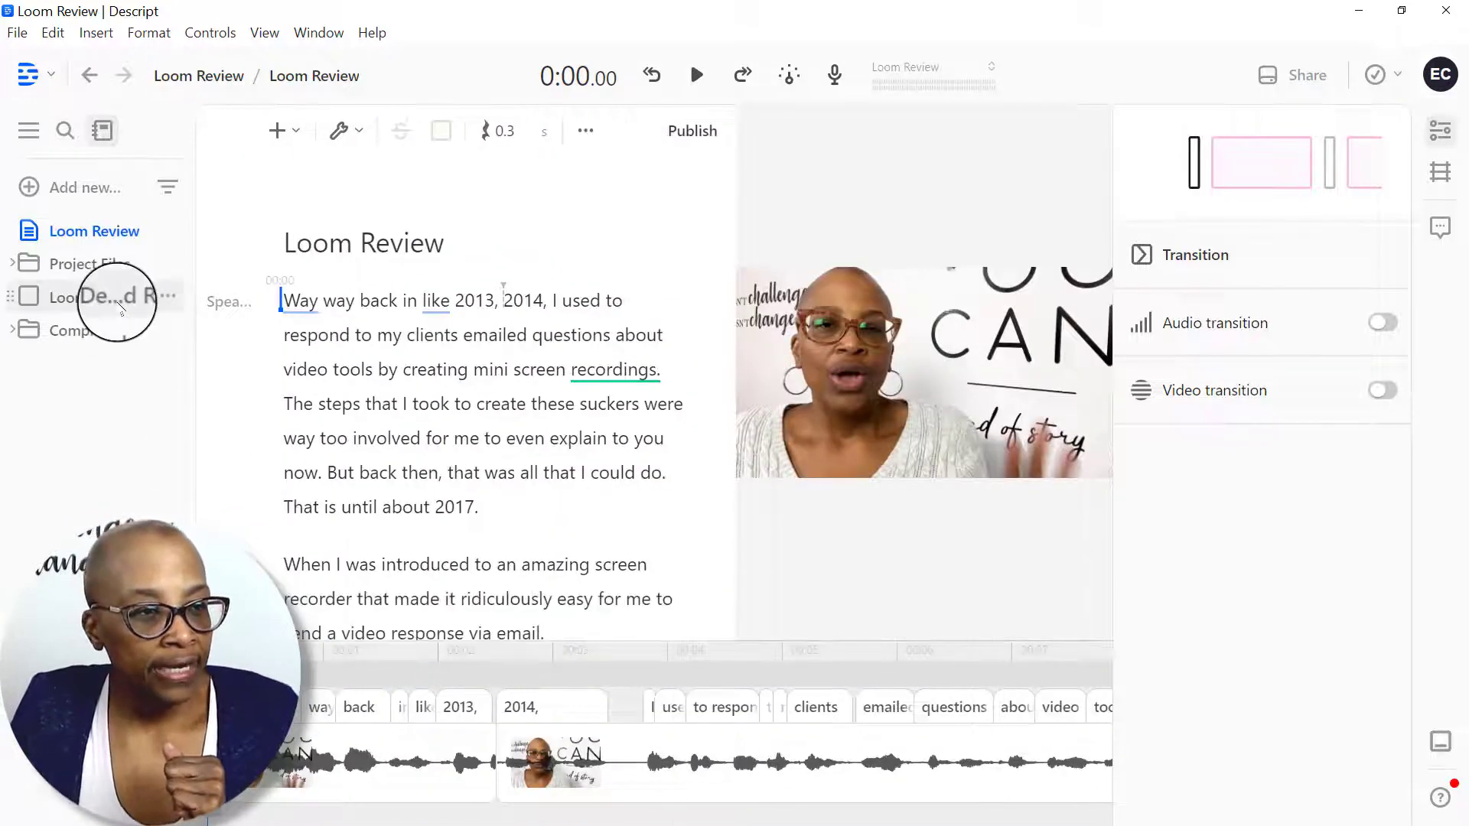
{"action": "left_click", "coordinate": [112, 296]}
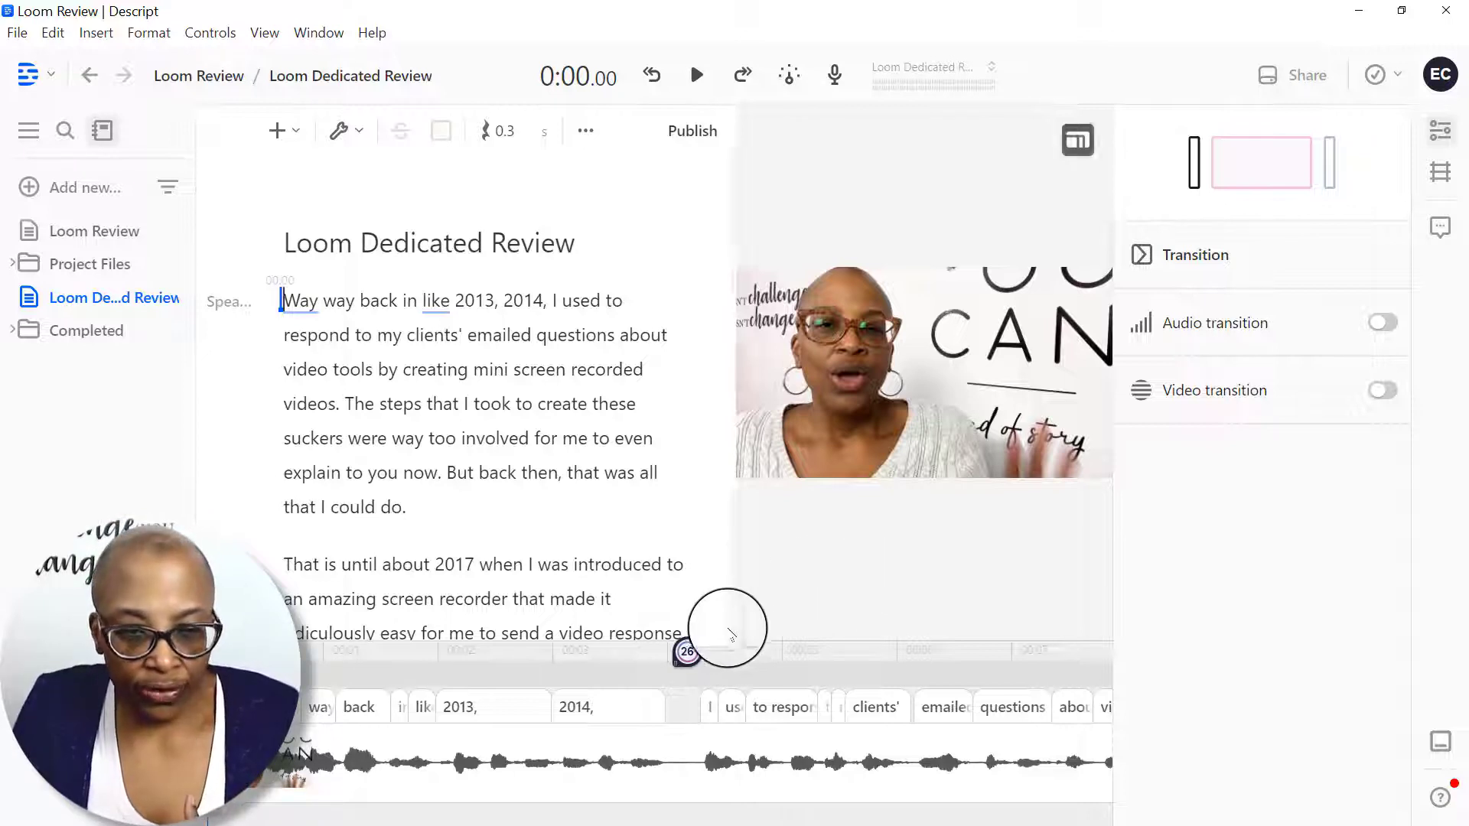
Step: Examine the whole length of the Loom Dedicated Review timeline and the opening paragraphs of its transcript
{"action": "mouse_move", "coordinate": [609, 669]}
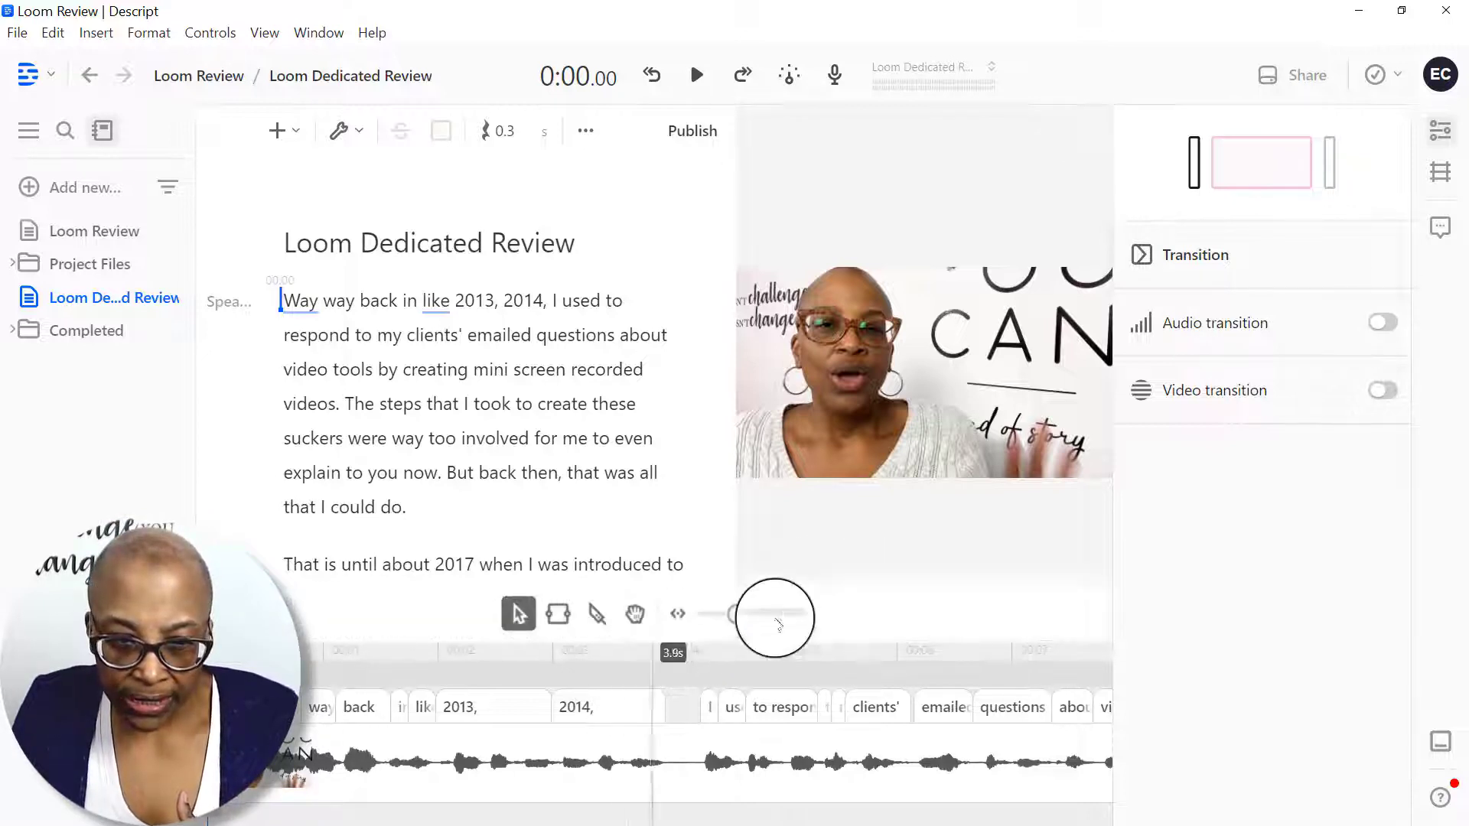
{"action": "left_click_drag", "start_coordinate": [738, 615], "coordinate": [666, 620]}
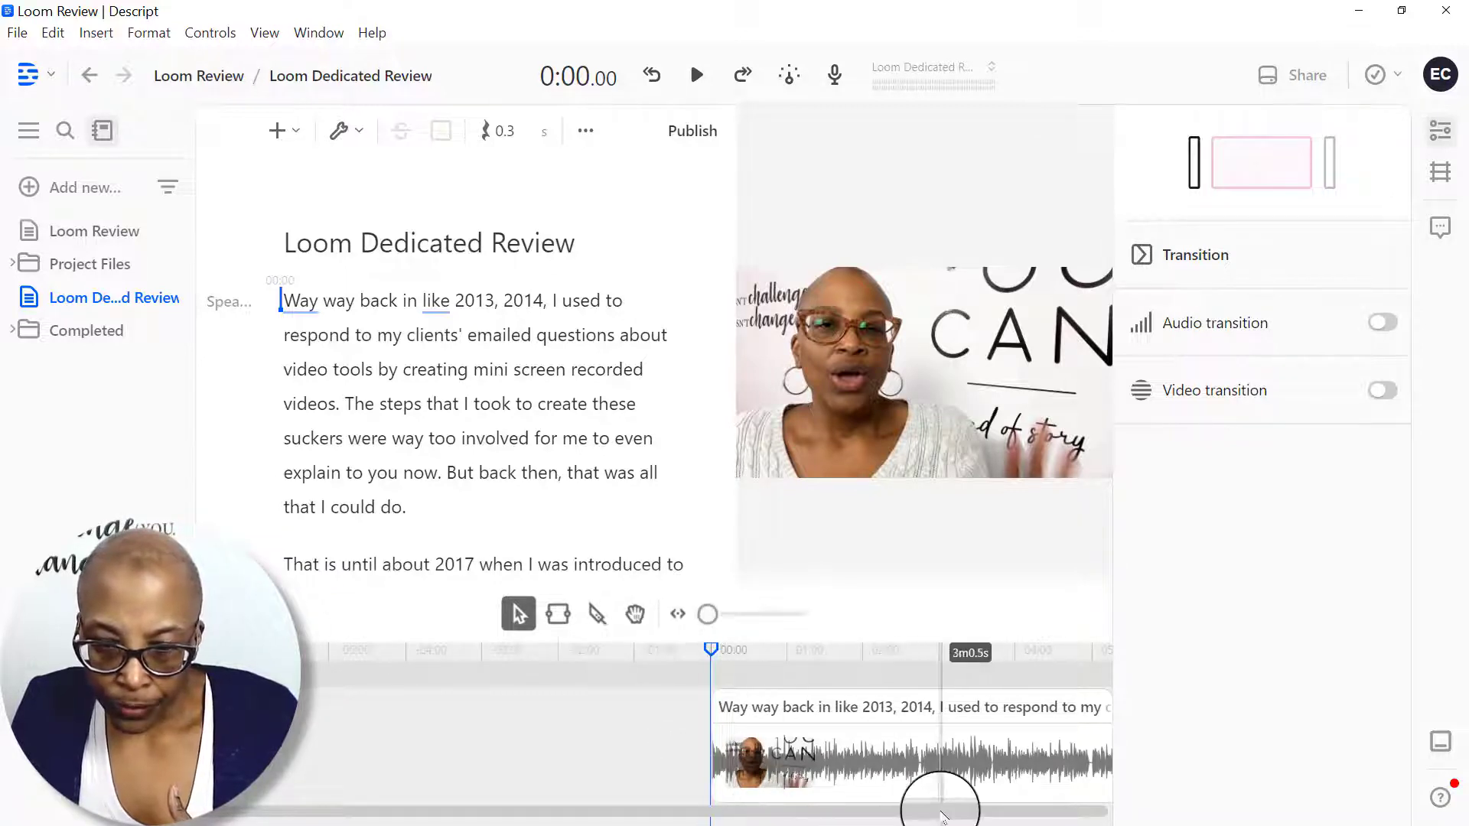
{"action": "left_click_drag", "start_coordinate": [943, 811], "coordinate": [1076, 817]}
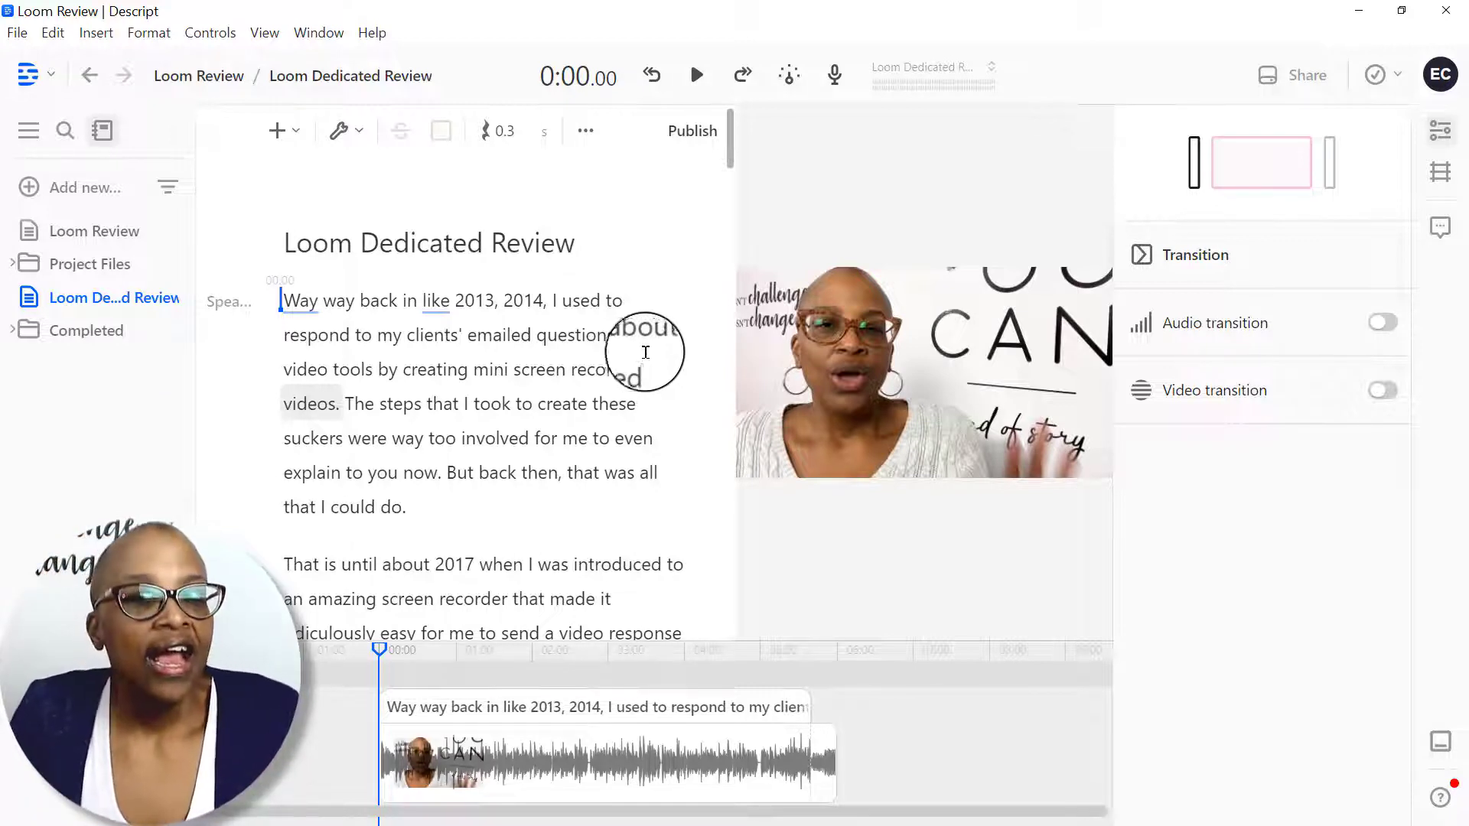
{"action": "scroll", "coordinate": [531, 467], "scroll_direction": "down", "scroll_amount": 5}
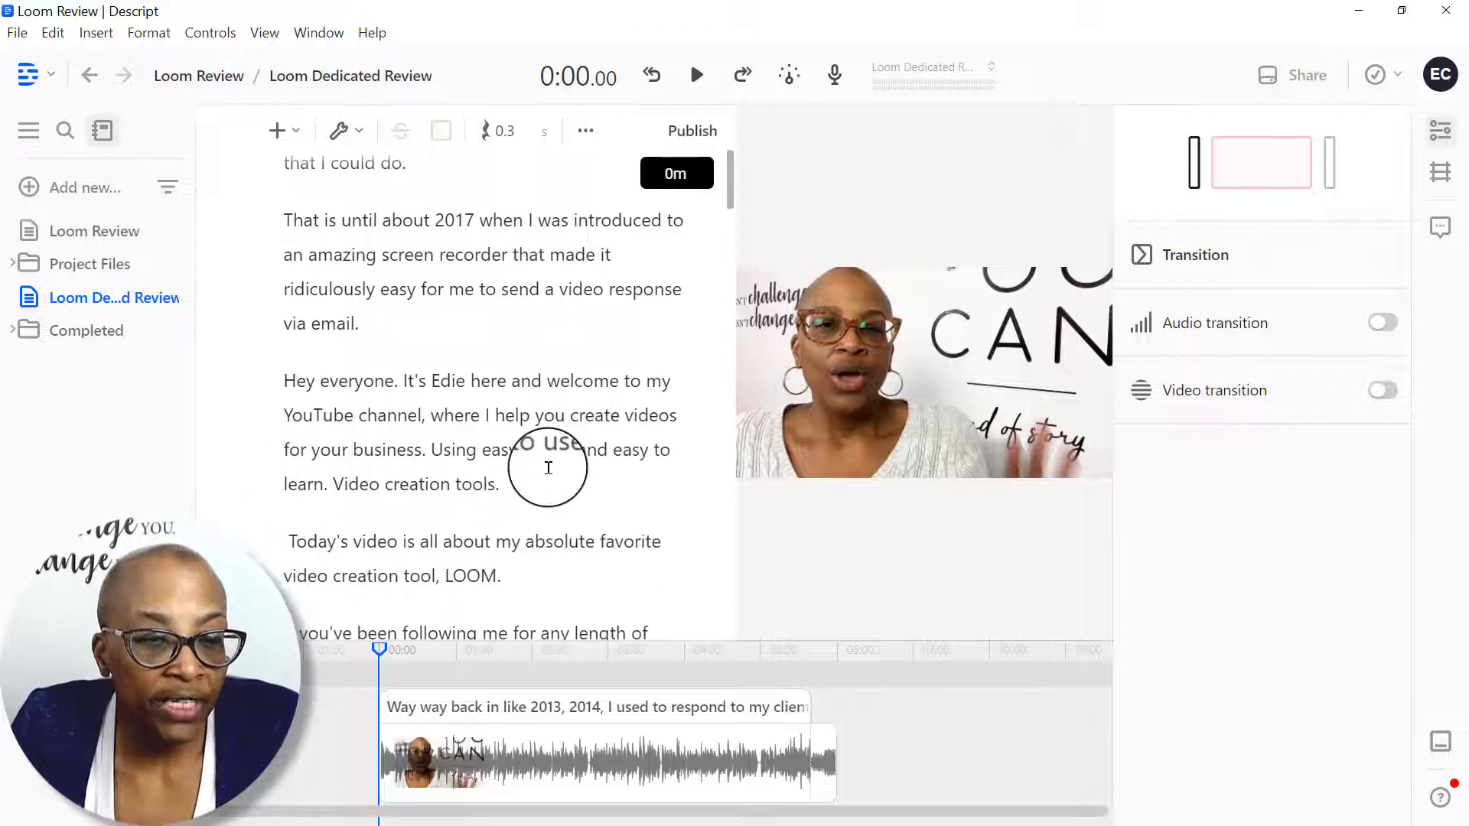
{"action": "scroll", "coordinate": [547, 467], "scroll_direction": "down", "scroll_amount": 2}
{"action": "scroll", "coordinate": [548, 467], "scroll_direction": "up", "scroll_amount": 7}
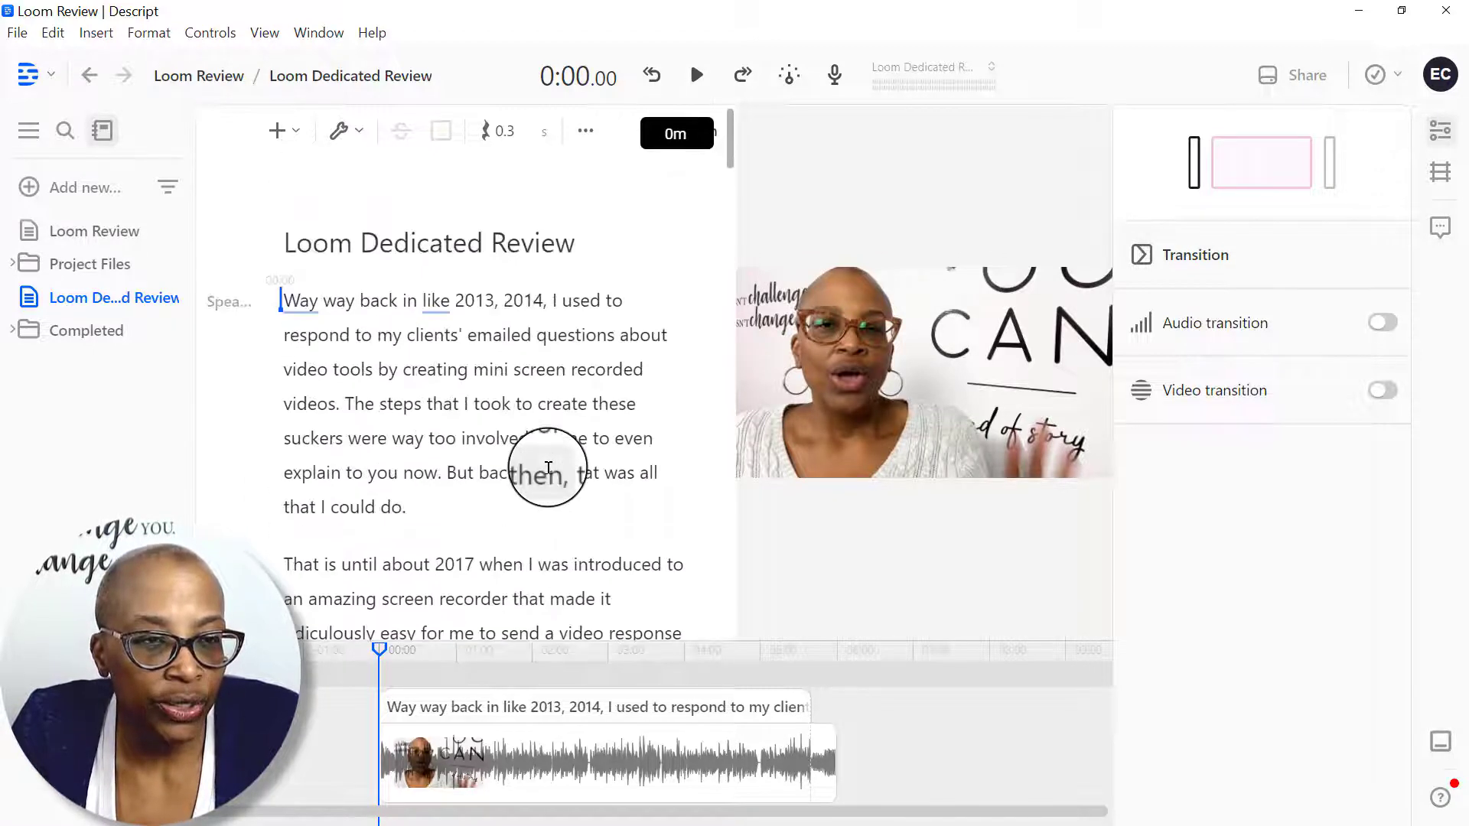
{"action": "scroll", "coordinate": [508, 397], "scroll_direction": "down", "scroll_amount": 6}
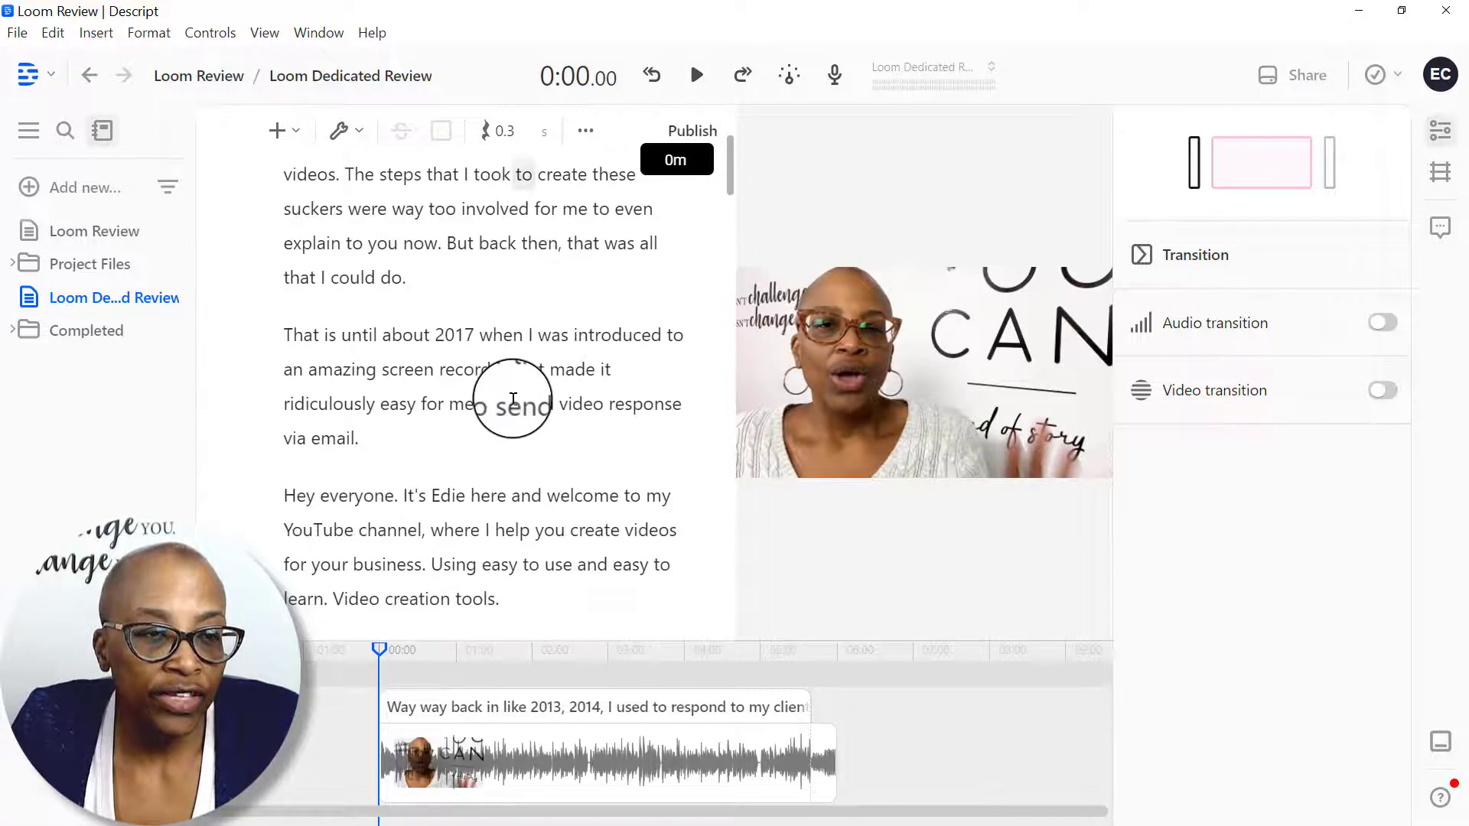
{"action": "scroll", "coordinate": [513, 399], "scroll_direction": "up", "scroll_amount": 7}
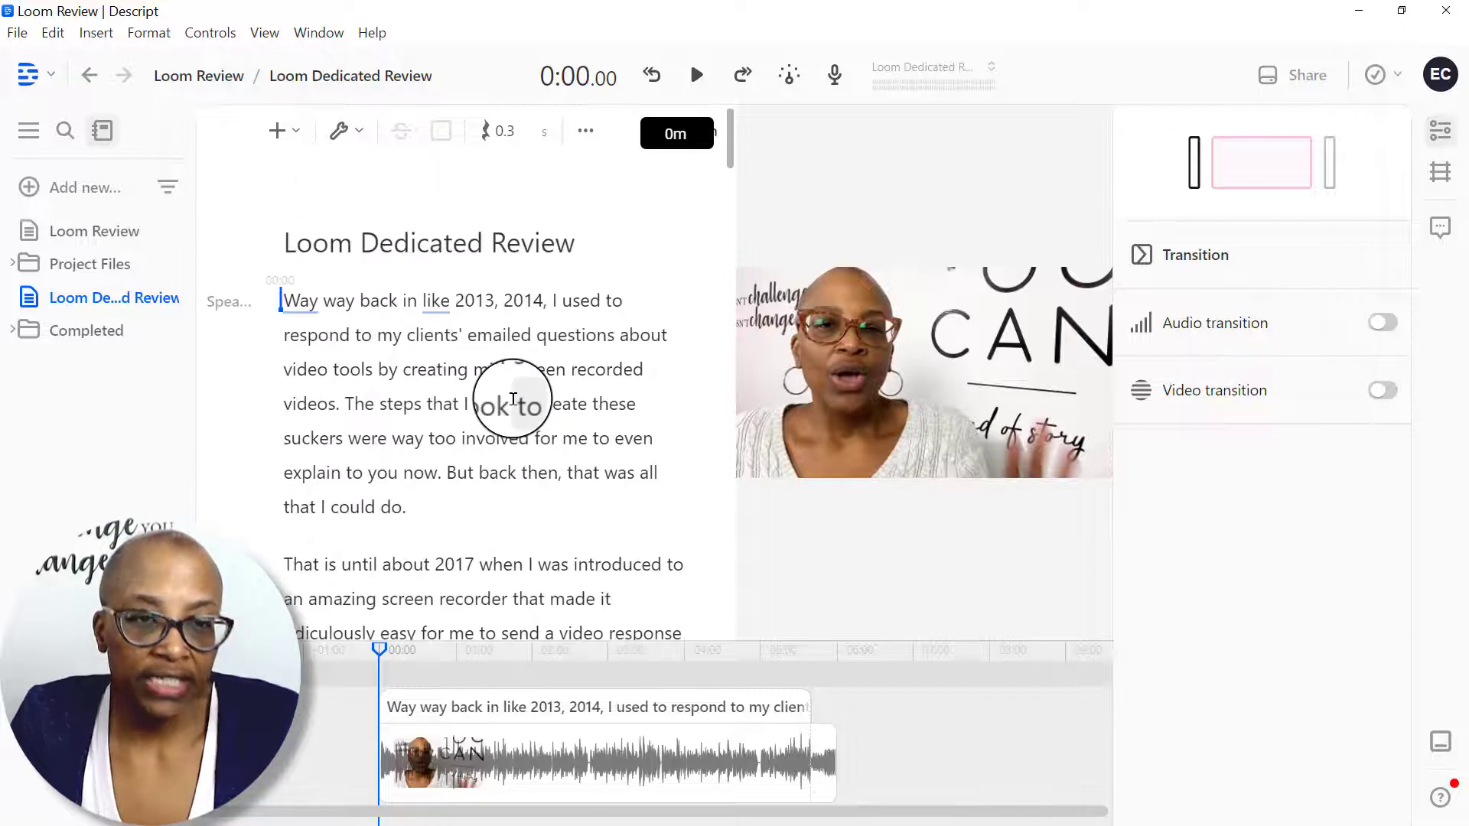
{"action": "left_click_drag", "start_coordinate": [284, 300], "coordinate": [548, 443]}
{"action": "scroll", "coordinate": [539, 409], "scroll_direction": "down", "scroll_amount": 2}
{"action": "scroll", "coordinate": [541, 410], "scroll_direction": "down", "scroll_amount": 5}
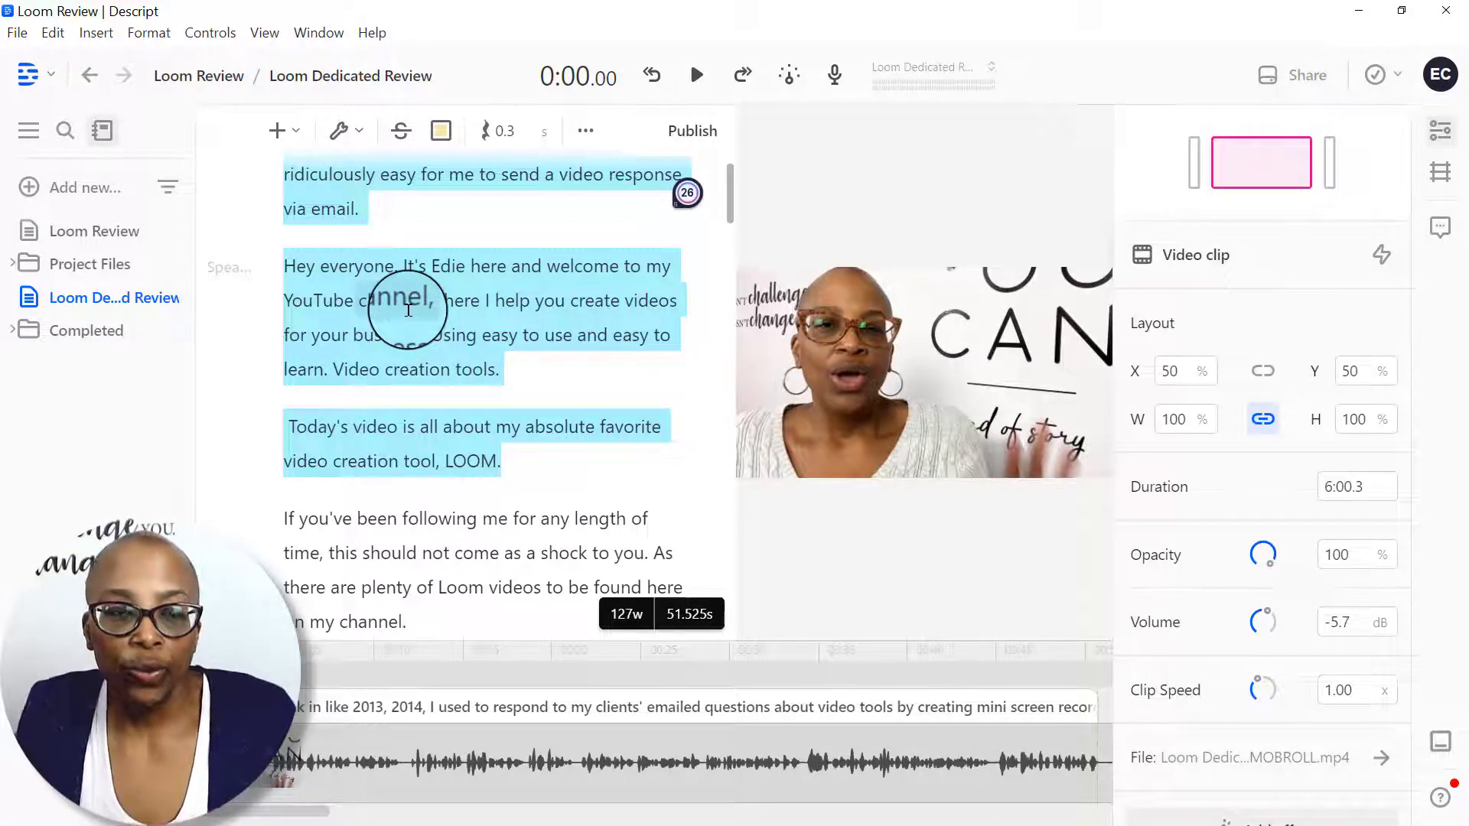
{"action": "scroll", "coordinate": [536, 245], "scroll_direction": "up", "scroll_amount": 5}
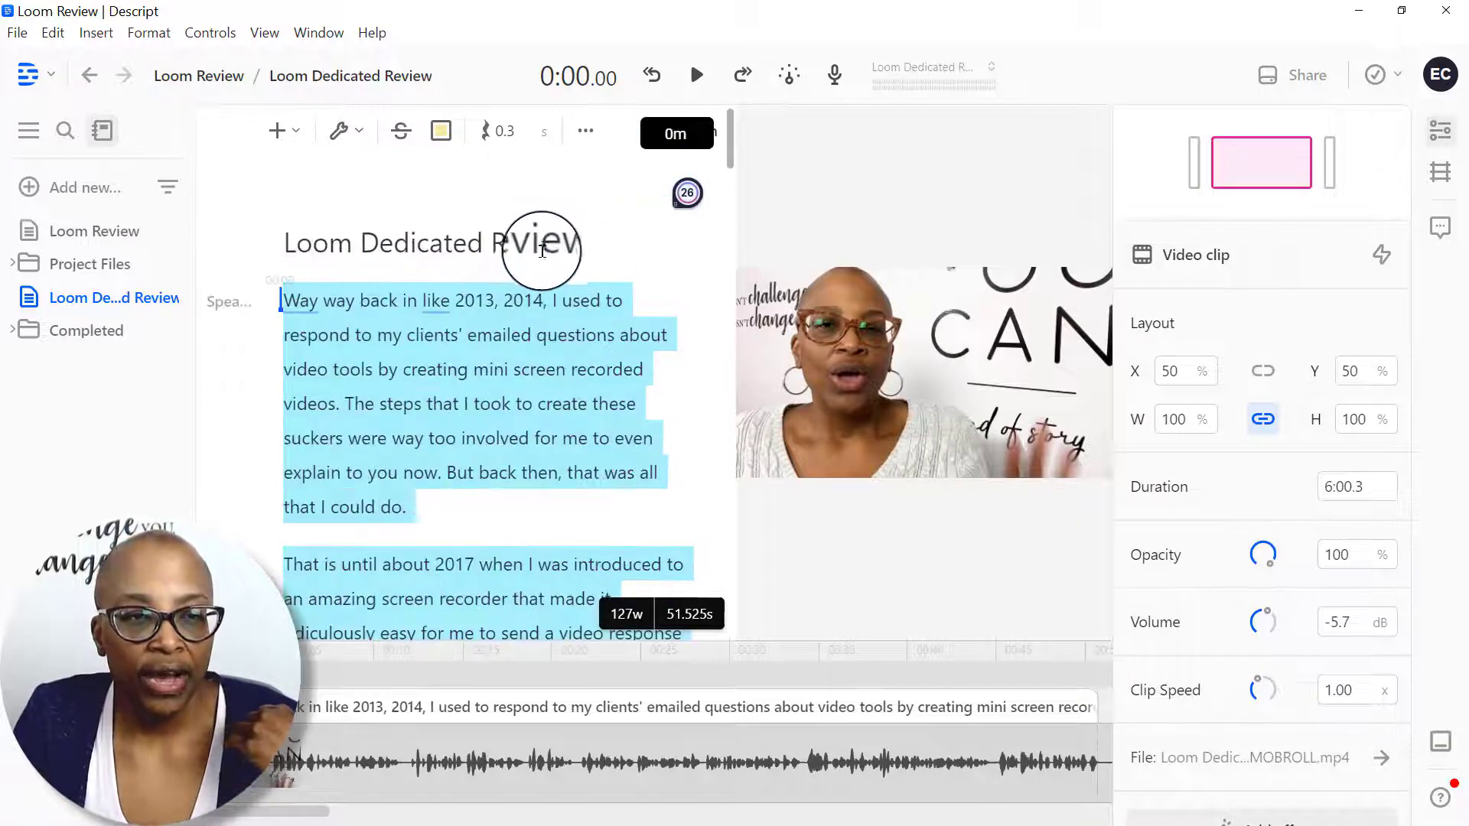
Step: Clip the first two transcript paragraphs, from "Way way back" through "via email", to a new composition
{"action": "left_click", "coordinate": [280, 301]}
{"action": "left_click_drag", "start_coordinate": [438, 356], "coordinate": [364, 434]}
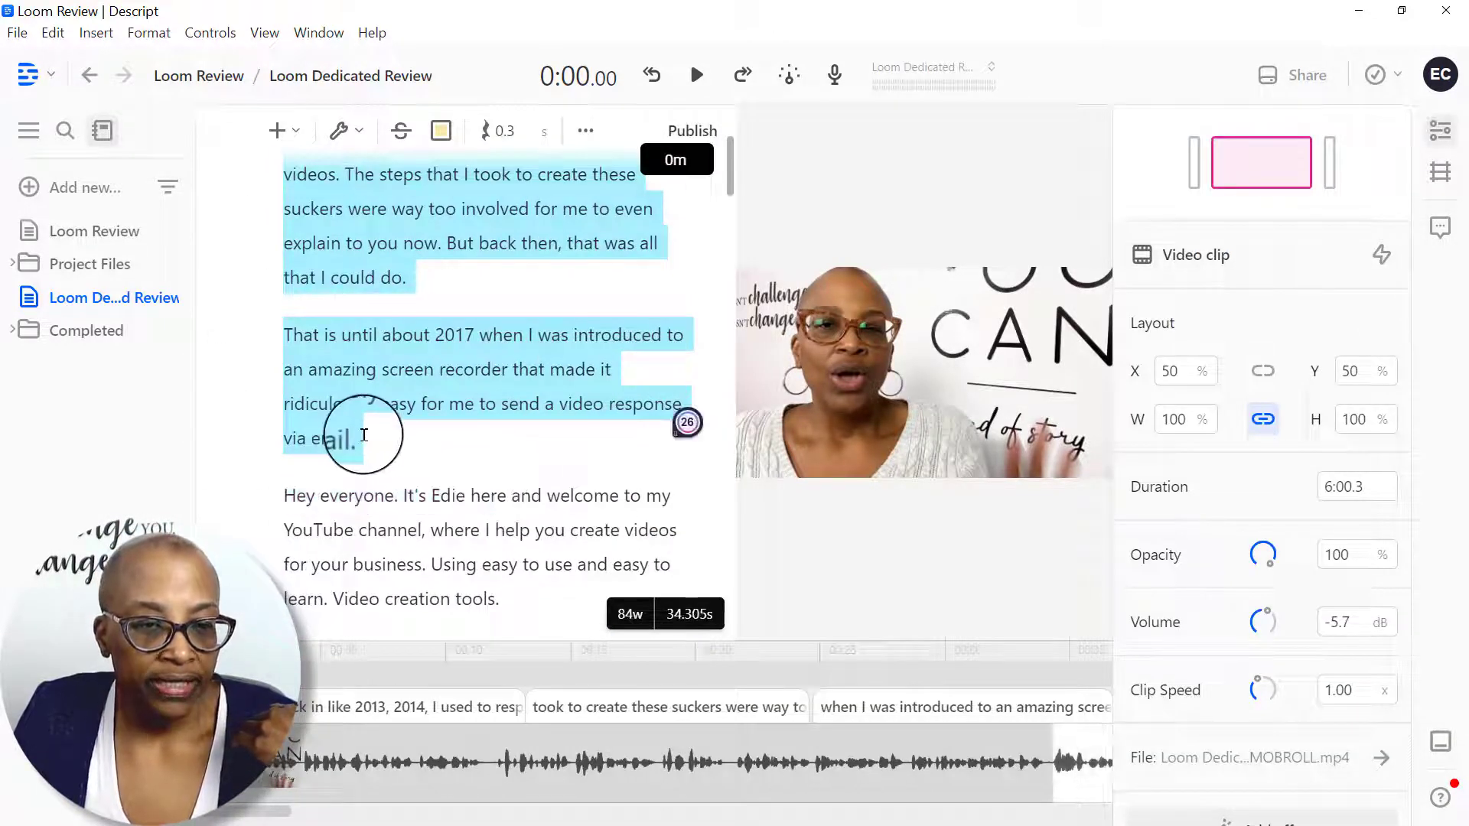
{"action": "scroll", "coordinate": [518, 490], "scroll_direction": "up", "scroll_amount": 1}
{"action": "scroll", "coordinate": [518, 490], "scroll_direction": "up", "scroll_amount": 4}
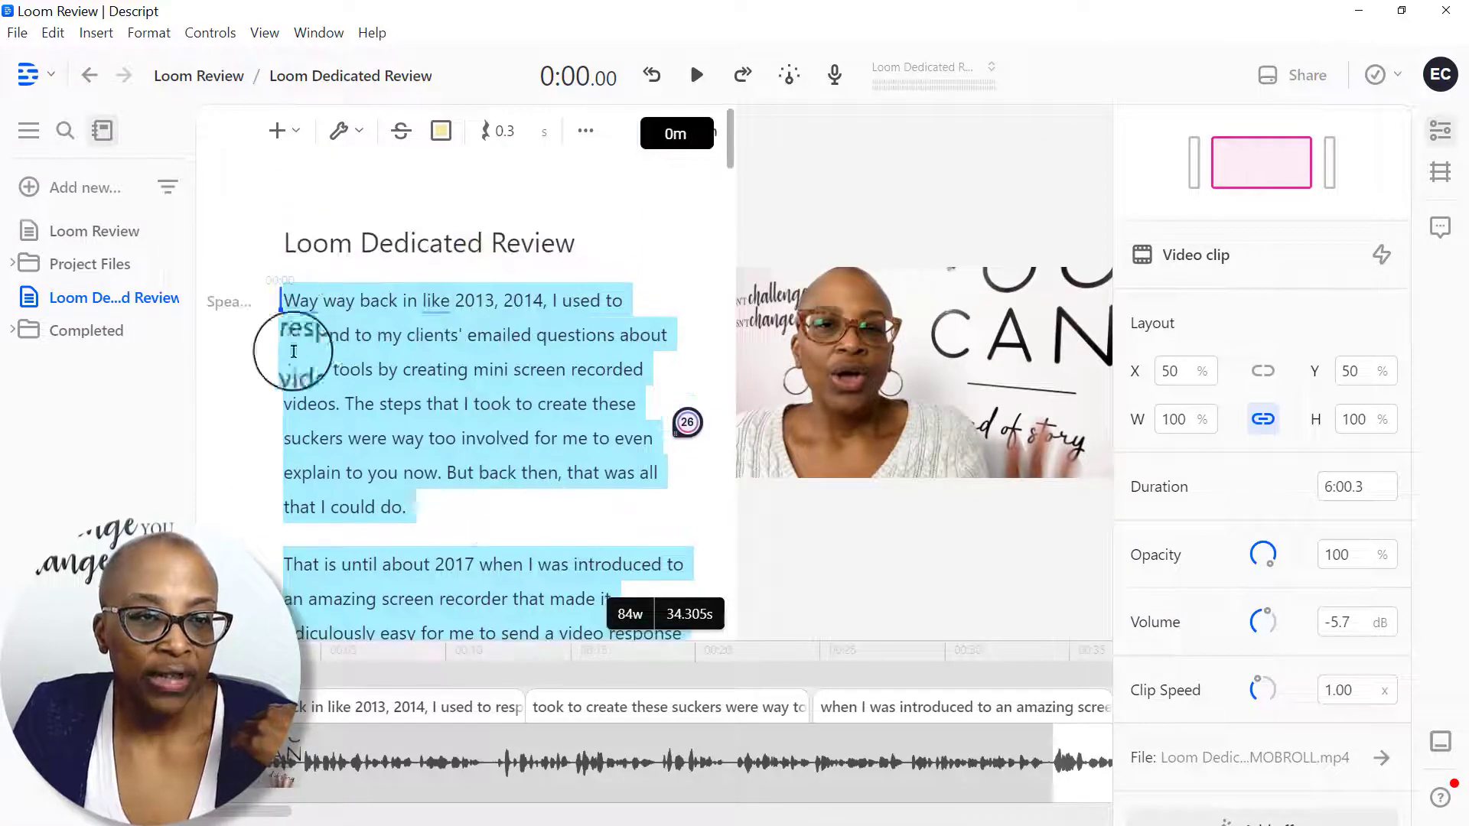
{"action": "scroll", "coordinate": [501, 515], "scroll_direction": "down", "scroll_amount": 7}
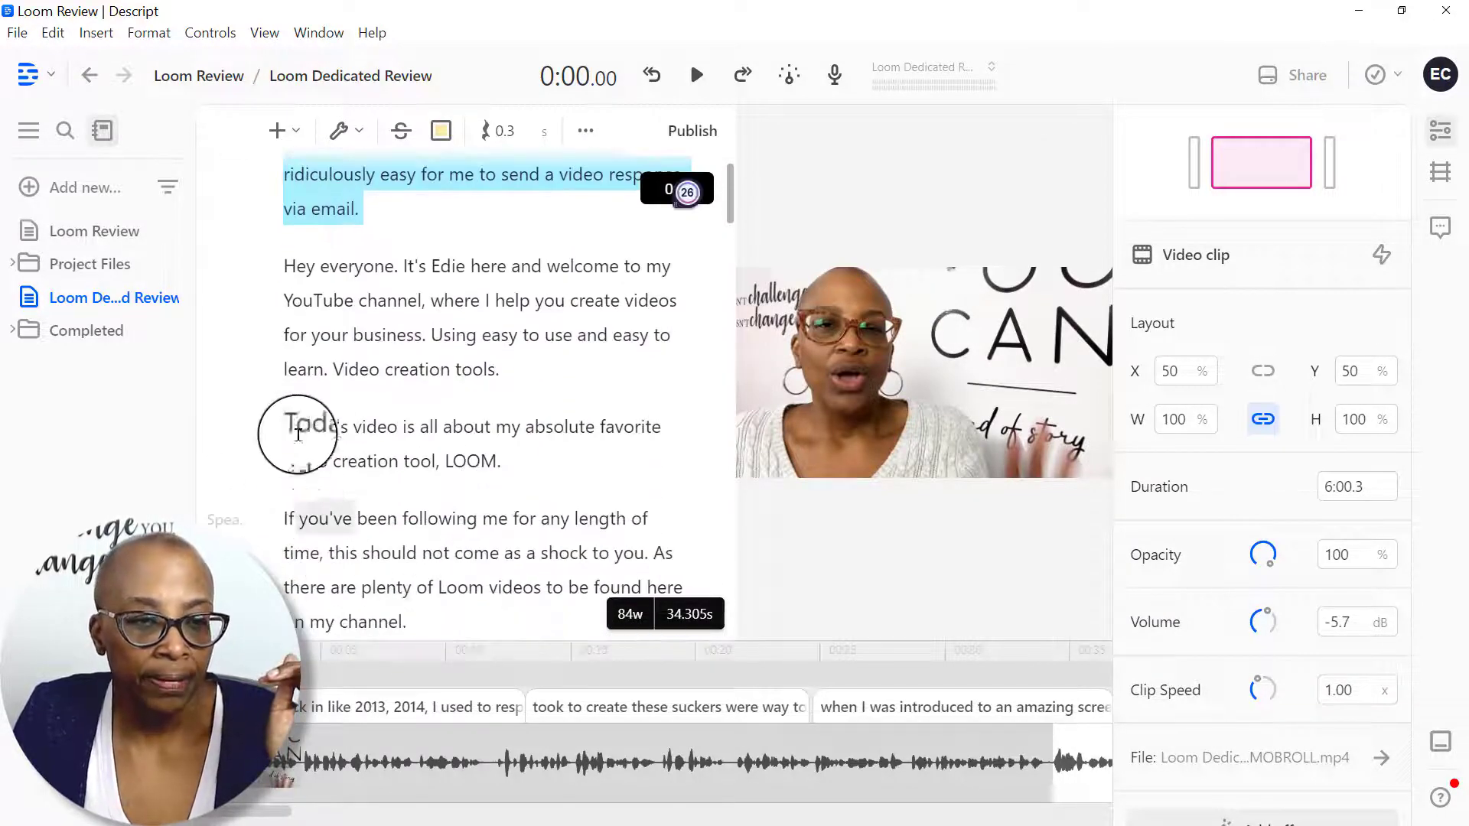
{"action": "scroll", "coordinate": [541, 505], "scroll_direction": "up", "scroll_amount": 4}
{"action": "scroll", "coordinate": [540, 505], "scroll_direction": "up", "scroll_amount": 2}
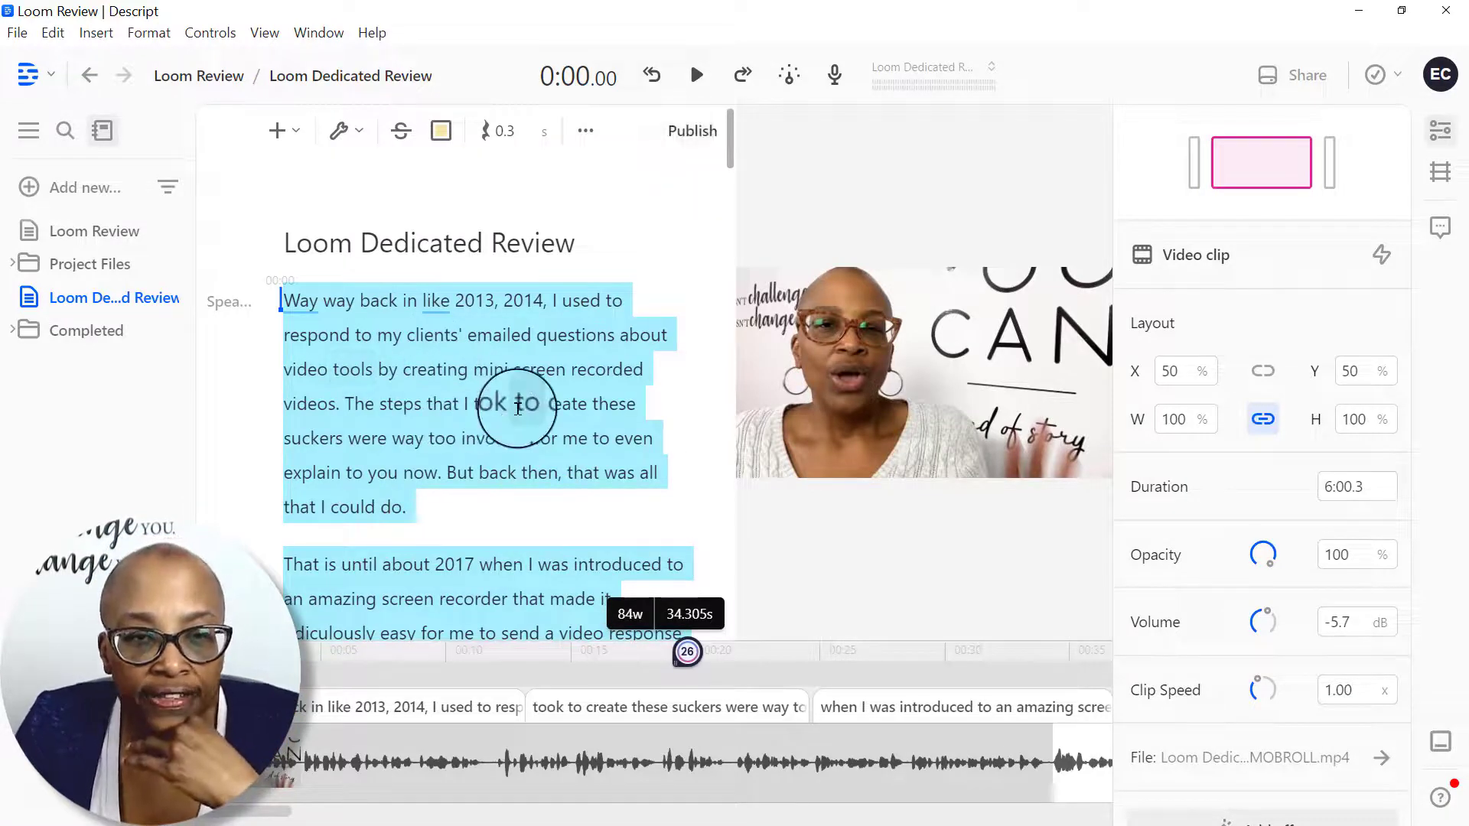
{"action": "right_click", "coordinate": [480, 383]}
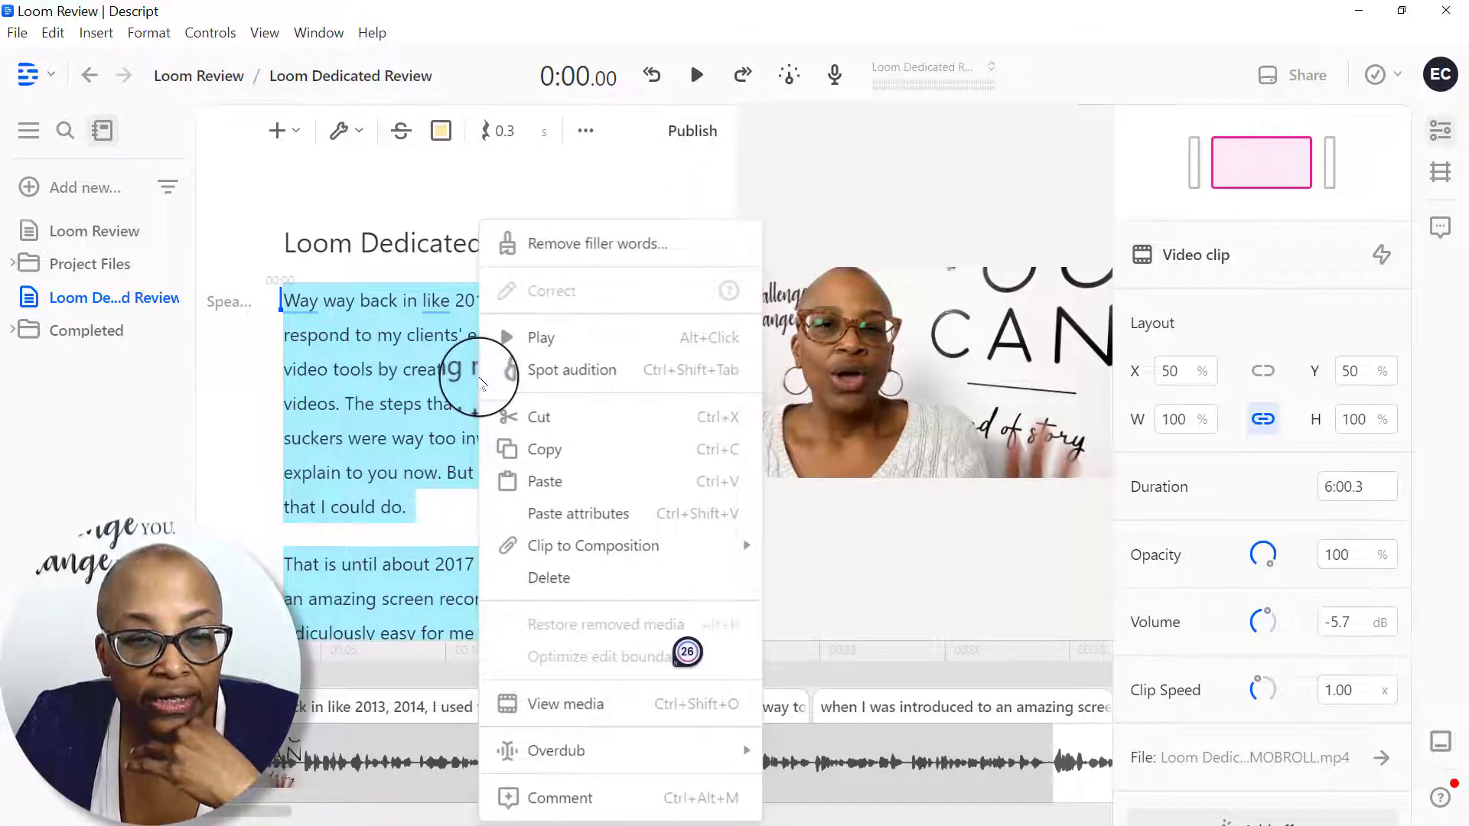
{"action": "mouse_move", "coordinate": [543, 546]}
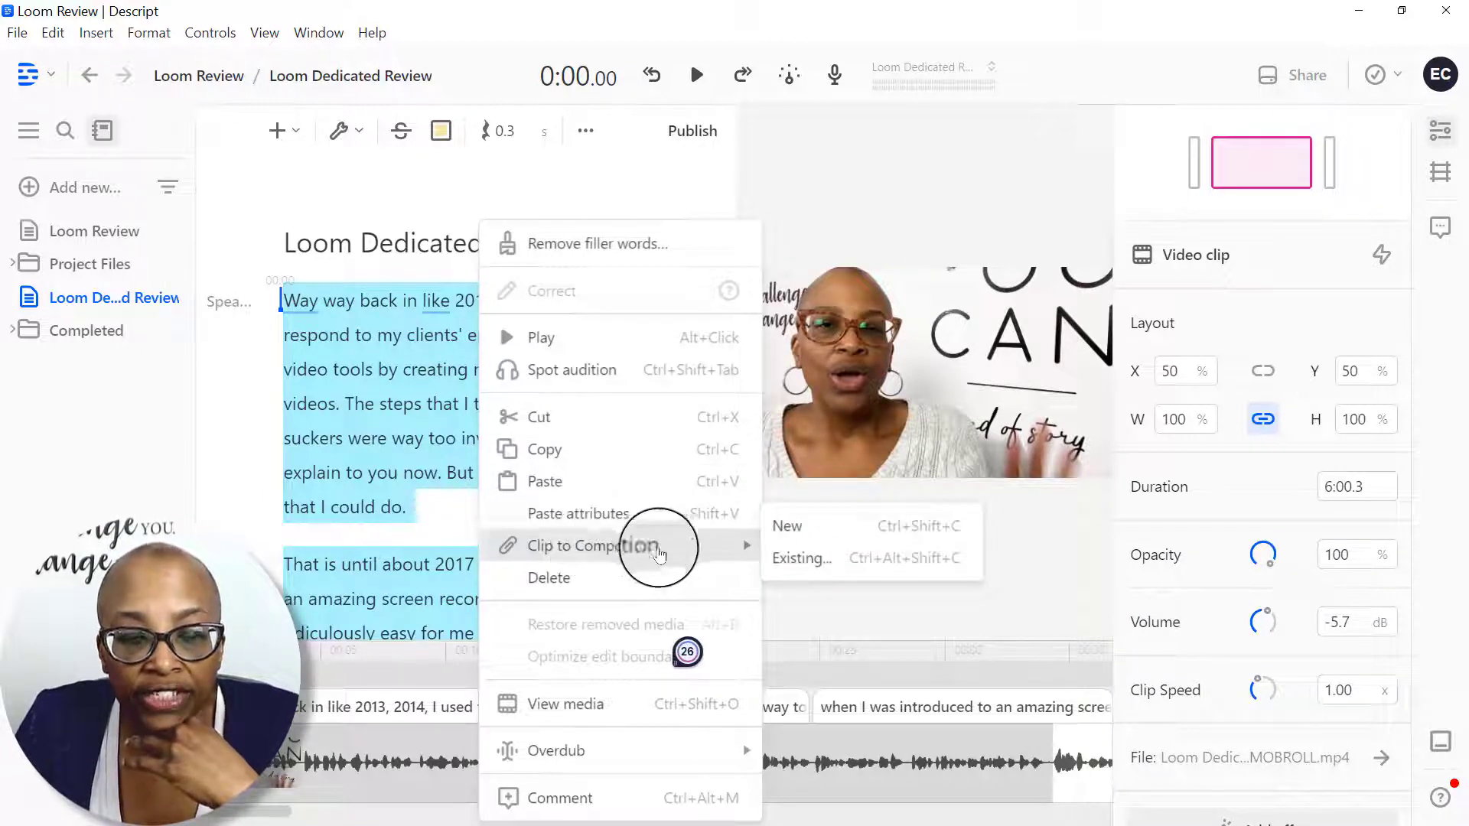
{"action": "left_click", "coordinate": [801, 533]}
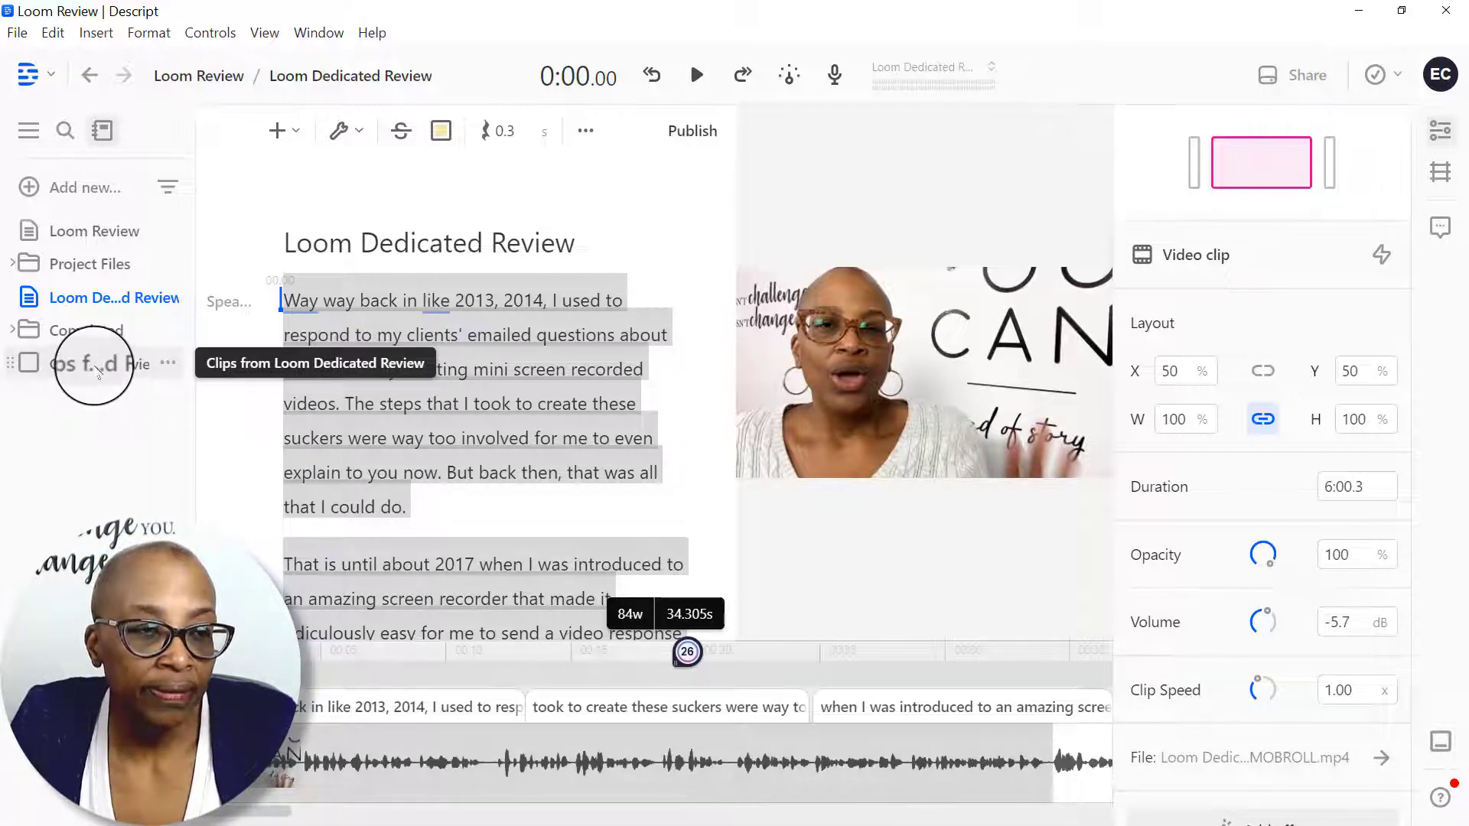
Step: Open the Clips from Loom Dedicated Review composition and look through its transcript
{"action": "left_click", "coordinate": [93, 373]}
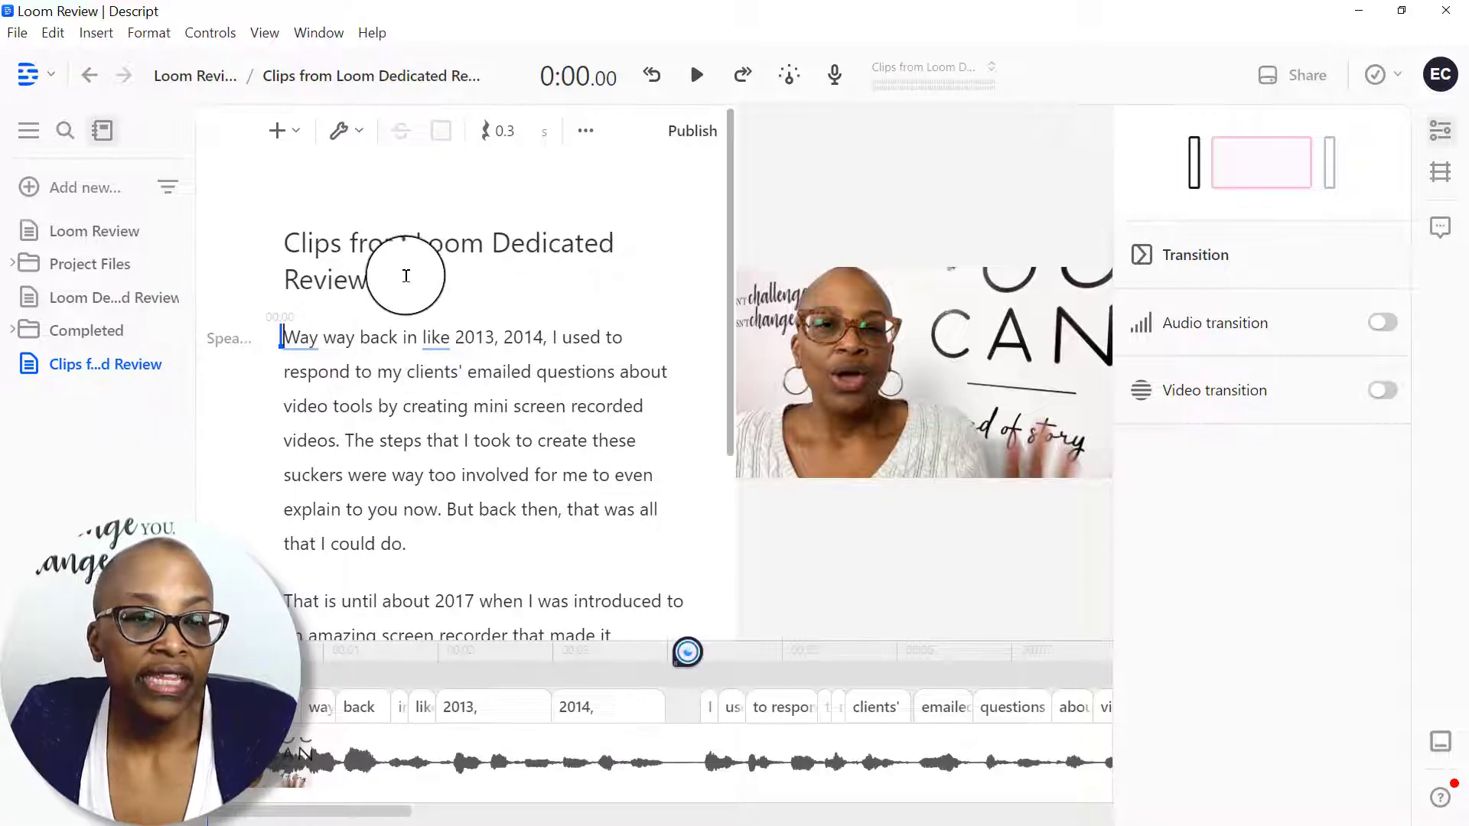
{"action": "scroll", "coordinate": [582, 333], "scroll_direction": "down", "scroll_amount": 4}
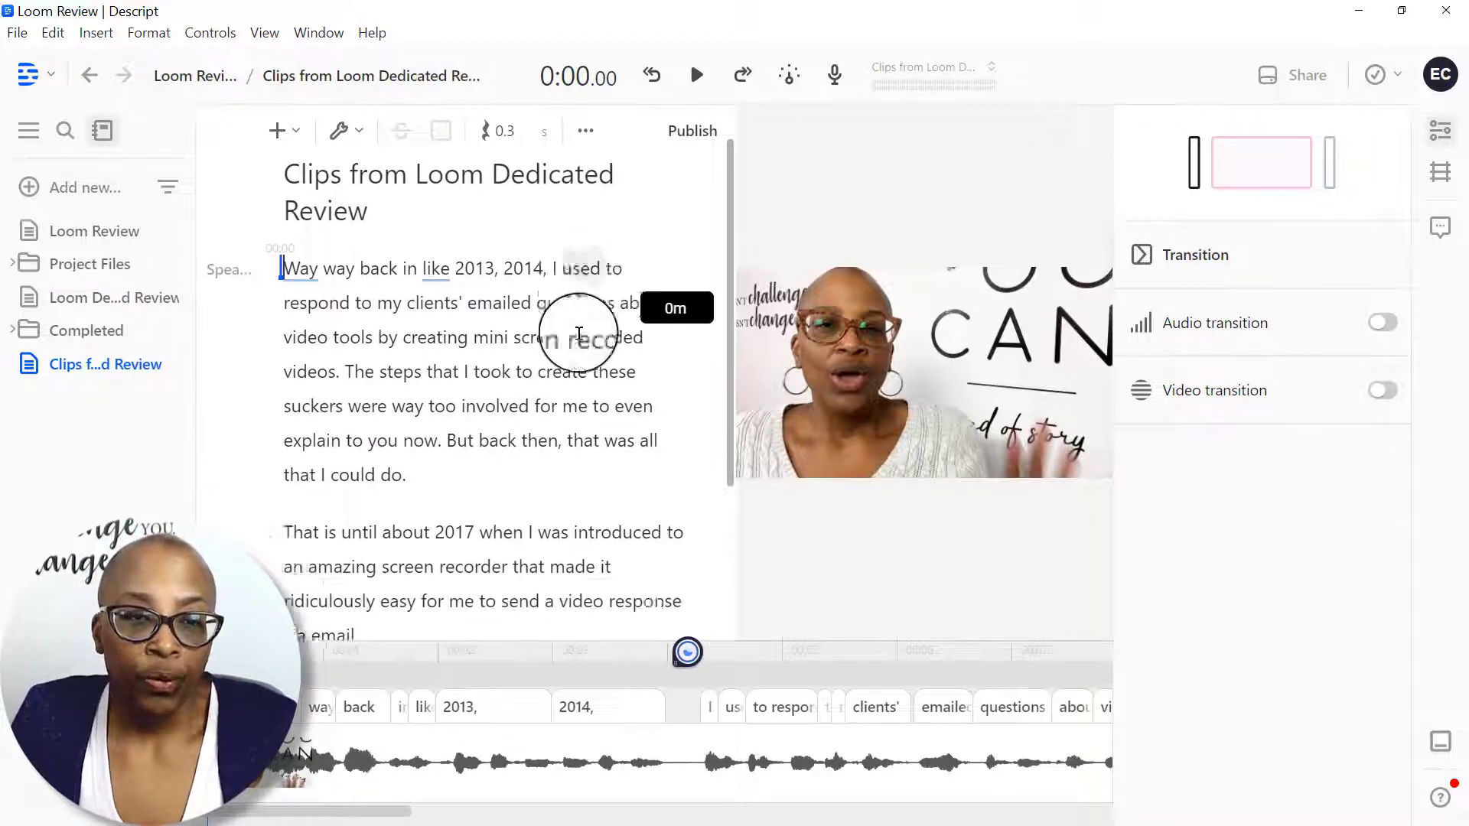
{"action": "scroll", "coordinate": [410, 407], "scroll_direction": "up", "scroll_amount": 3}
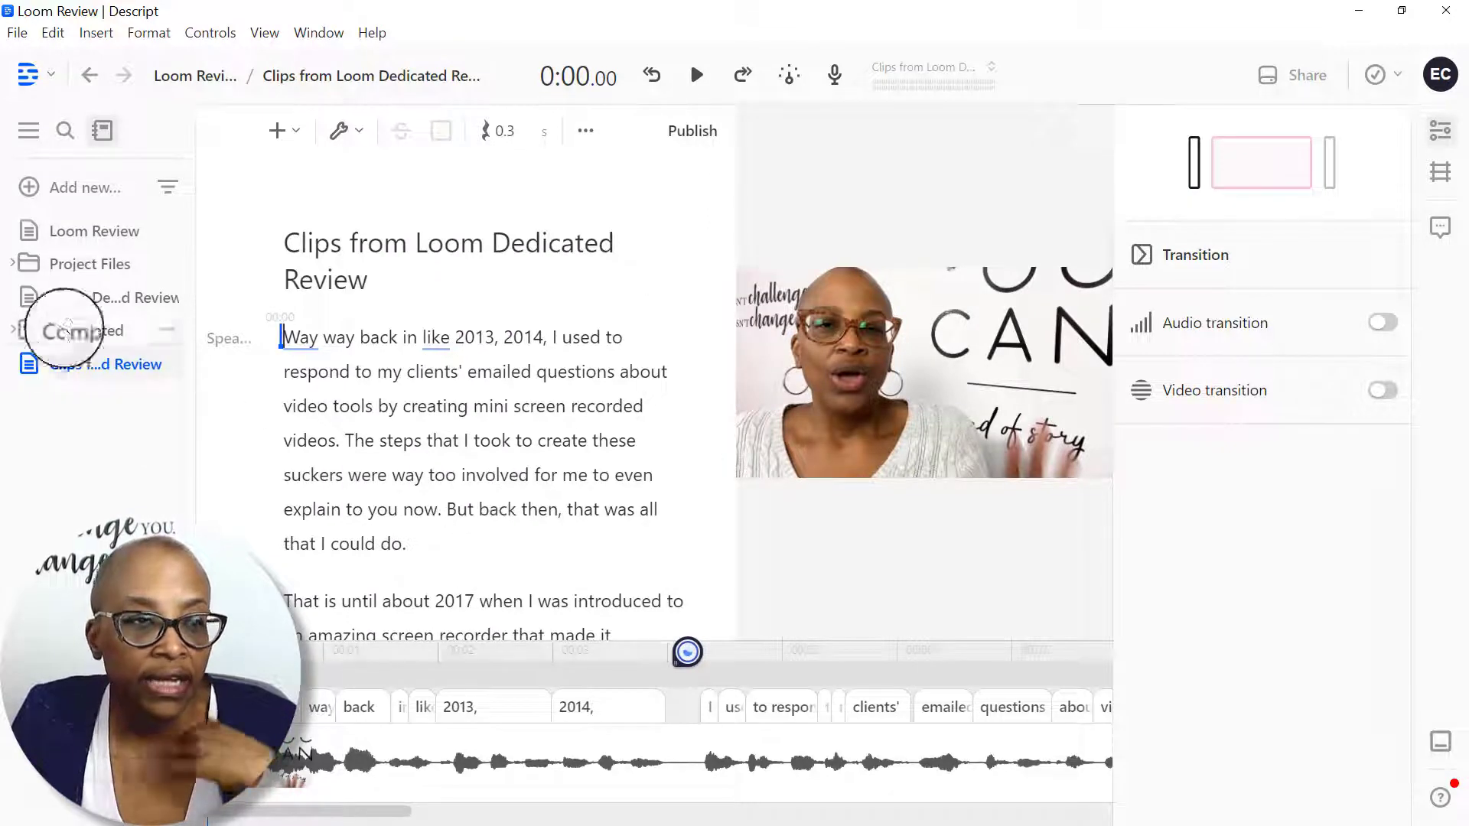
Step: In Loom Dedicated Review, clip the passage from "Today's video" through "on my channel" to the existing Clips from Loom Dedicated Review composition
{"action": "left_click", "coordinate": [114, 305]}
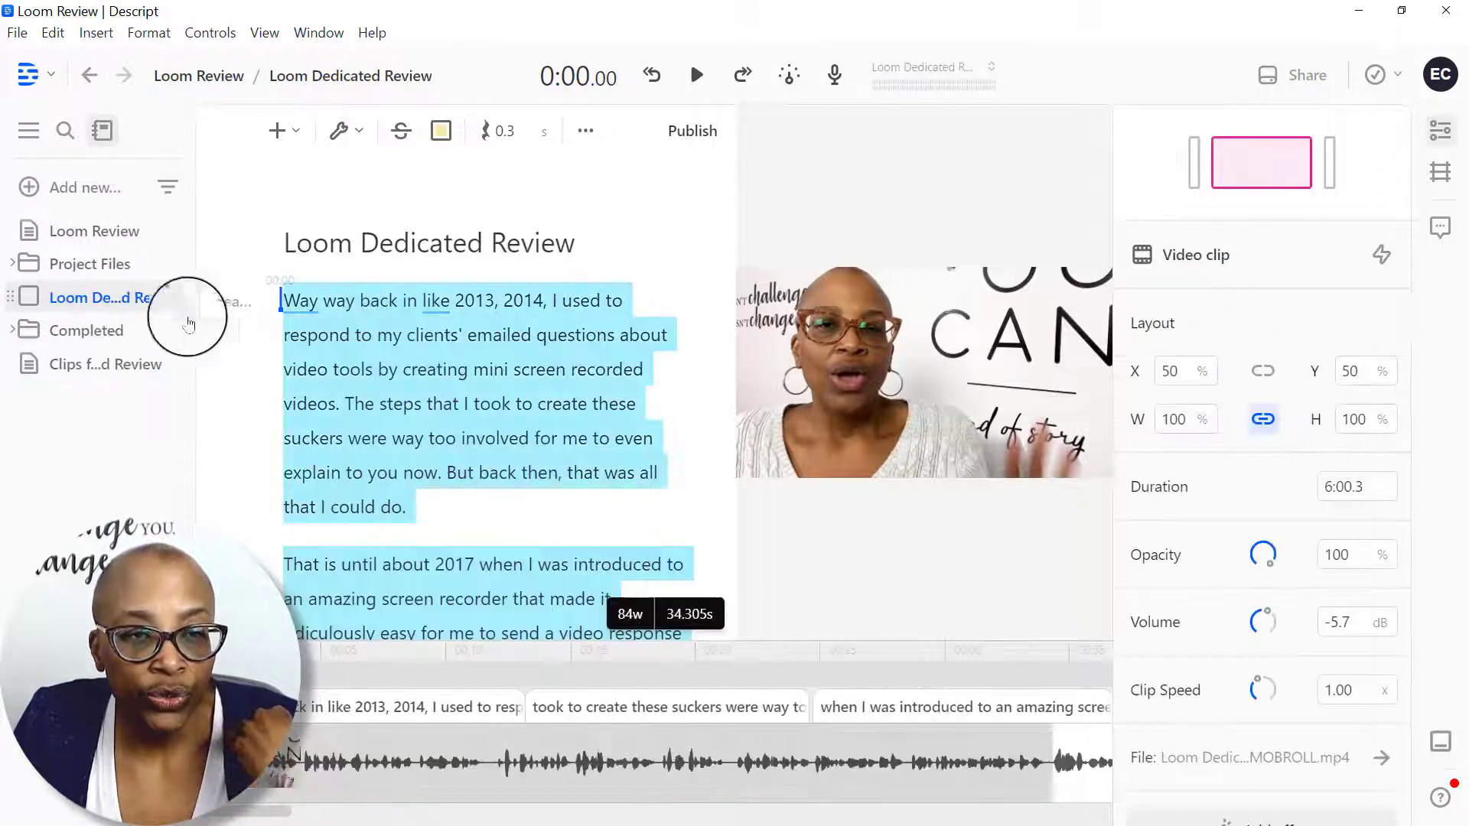
{"action": "scroll", "coordinate": [564, 393], "scroll_direction": "down", "scroll_amount": 5}
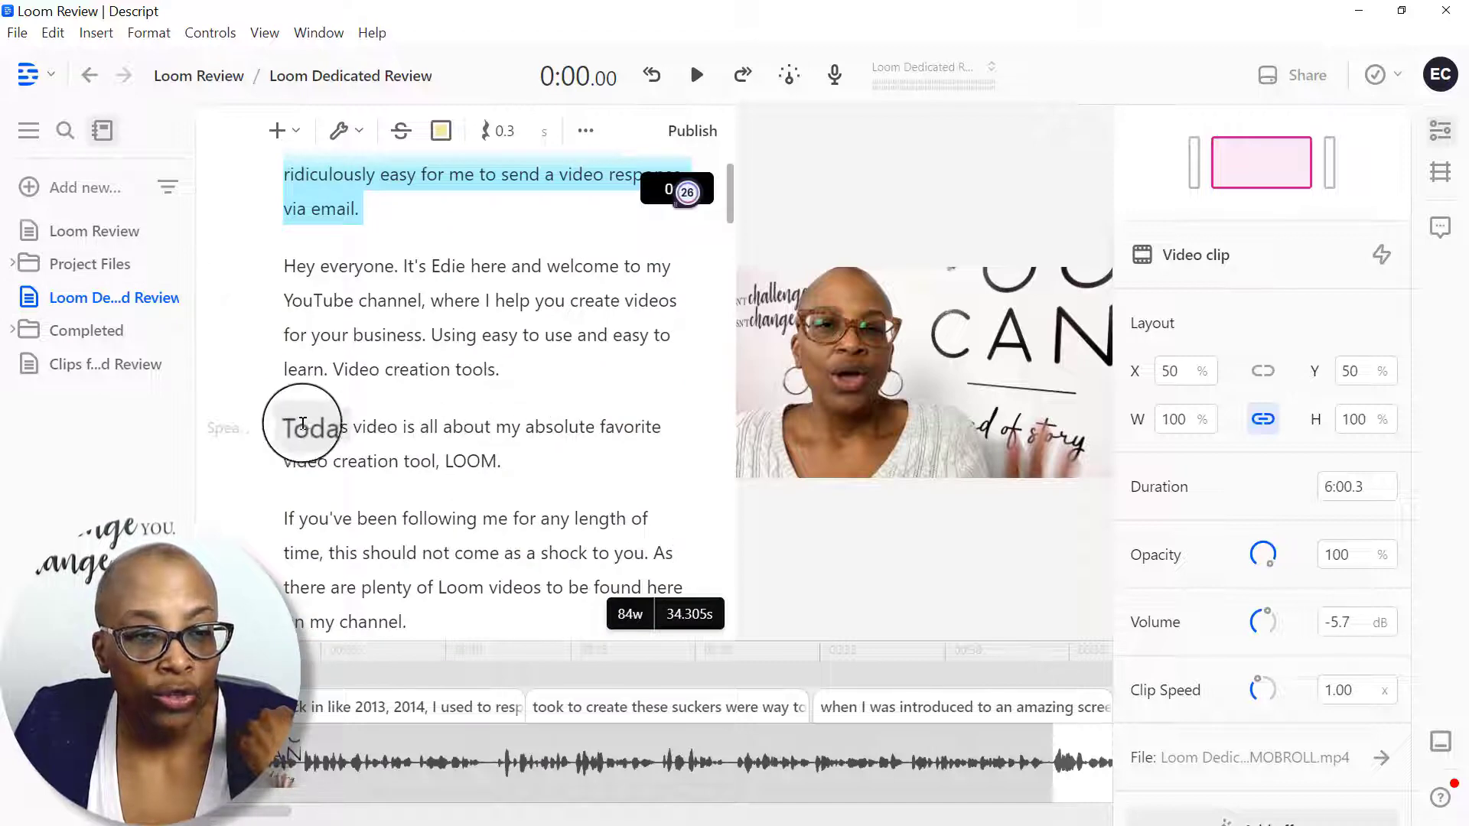
{"action": "left_click_drag", "start_coordinate": [277, 435], "coordinate": [525, 462]}
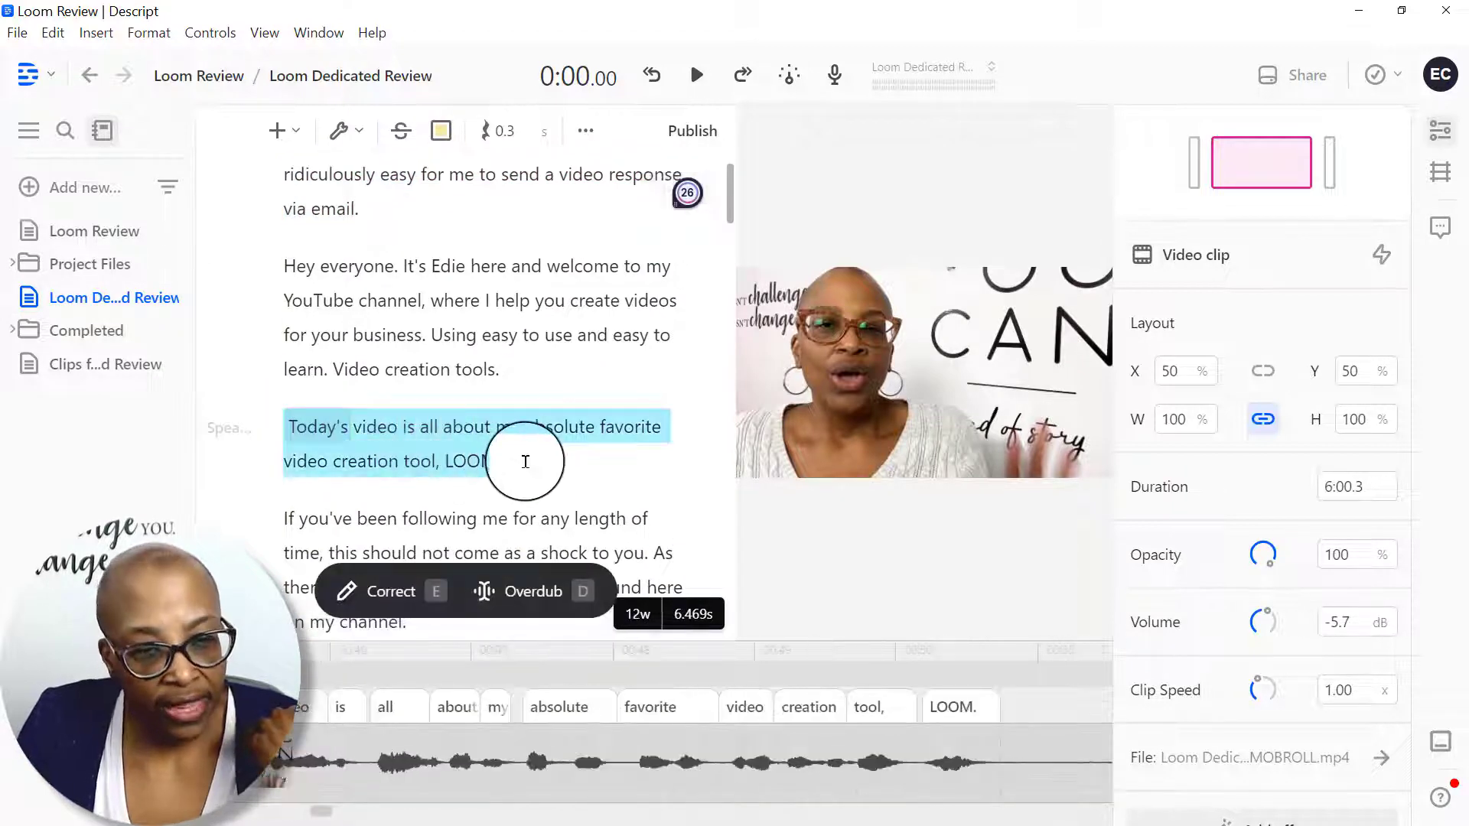
{"action": "scroll", "coordinate": [622, 459], "scroll_direction": "down", "scroll_amount": 2}
{"action": "left_click", "coordinate": [297, 403]}
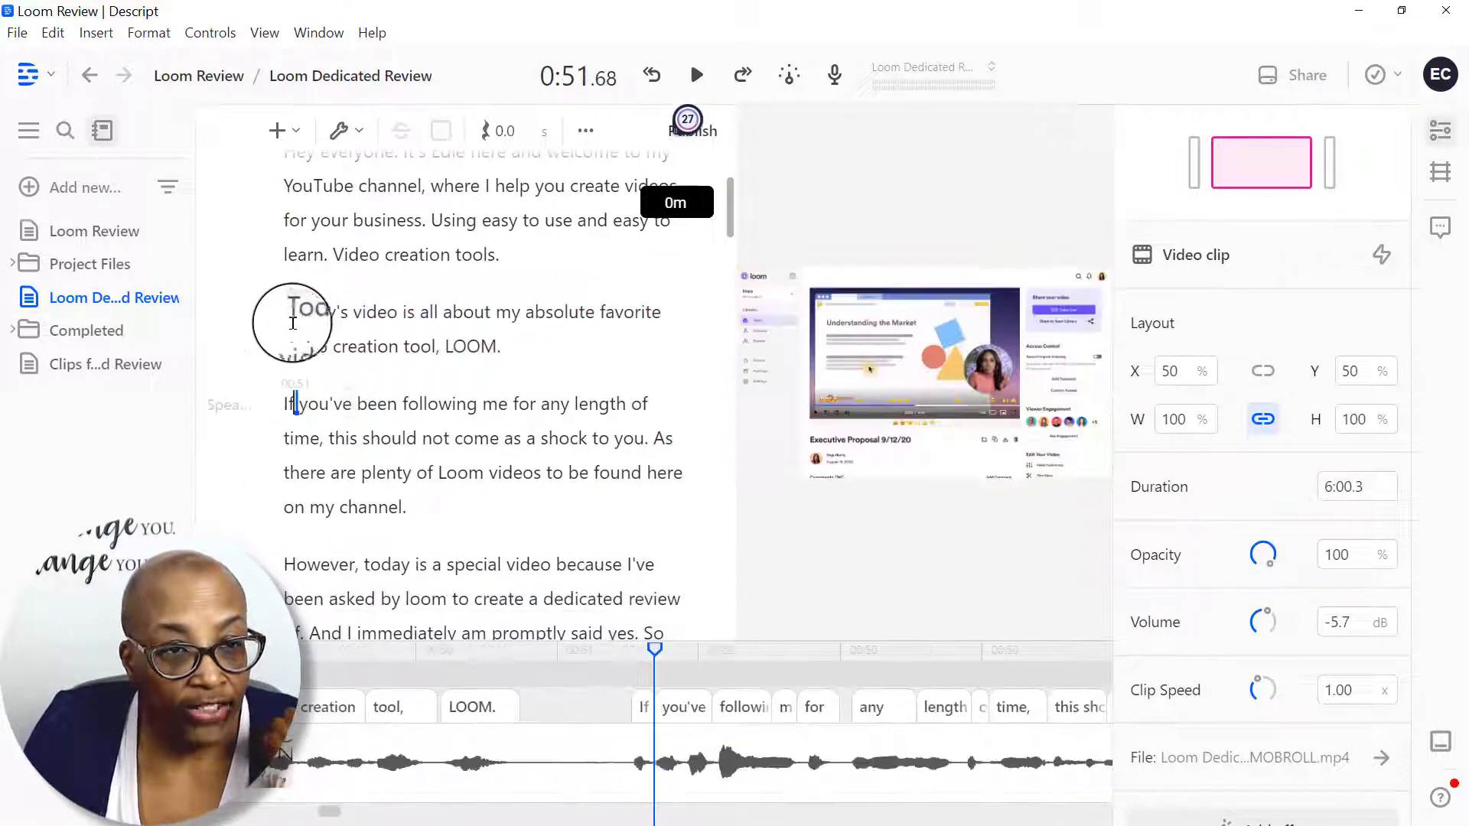
{"action": "left_click_drag", "start_coordinate": [291, 315], "coordinate": [485, 491]}
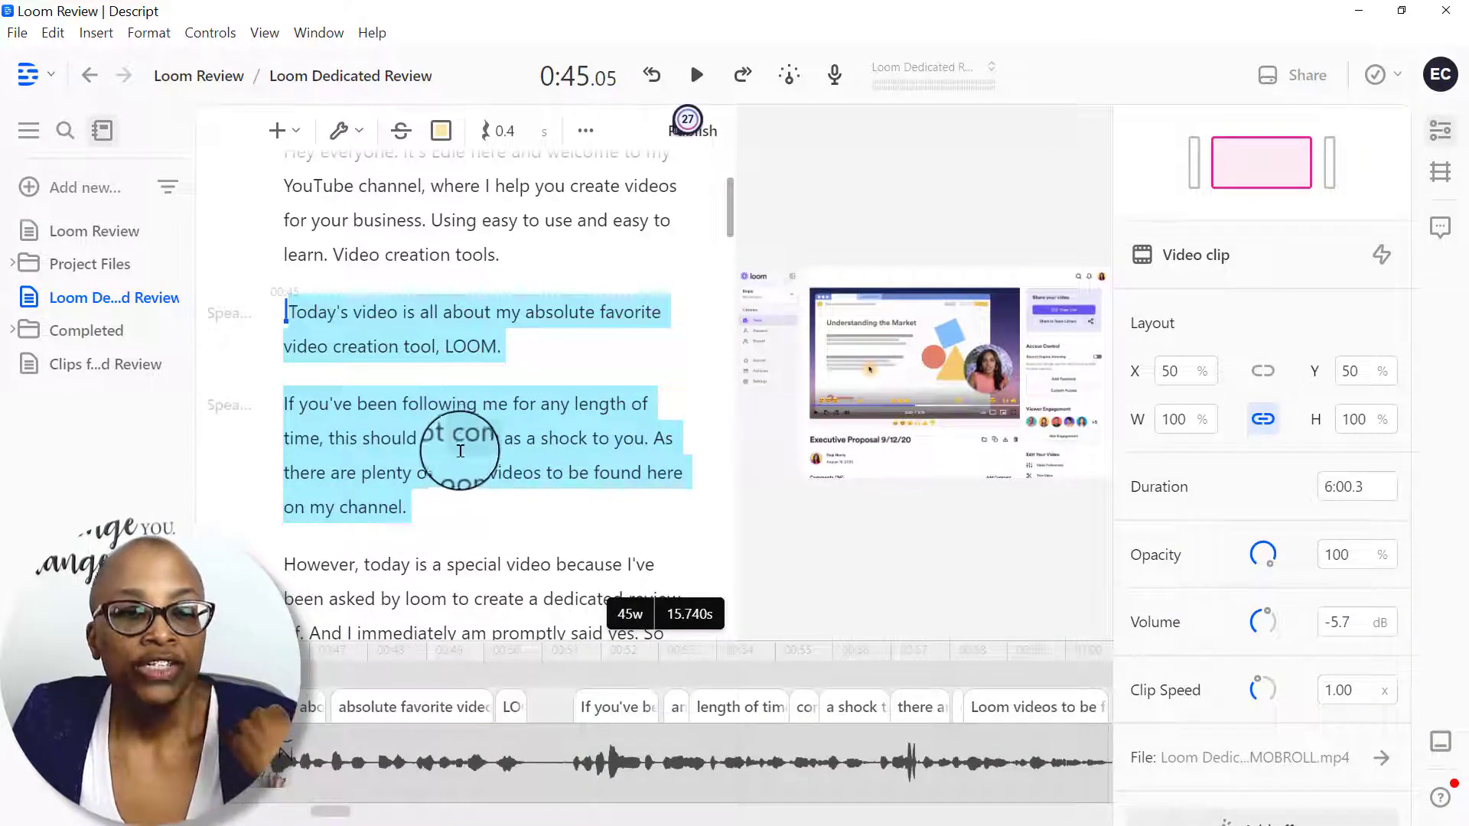
{"action": "right_click", "coordinate": [461, 450]}
{"action": "mouse_move", "coordinate": [577, 547]}
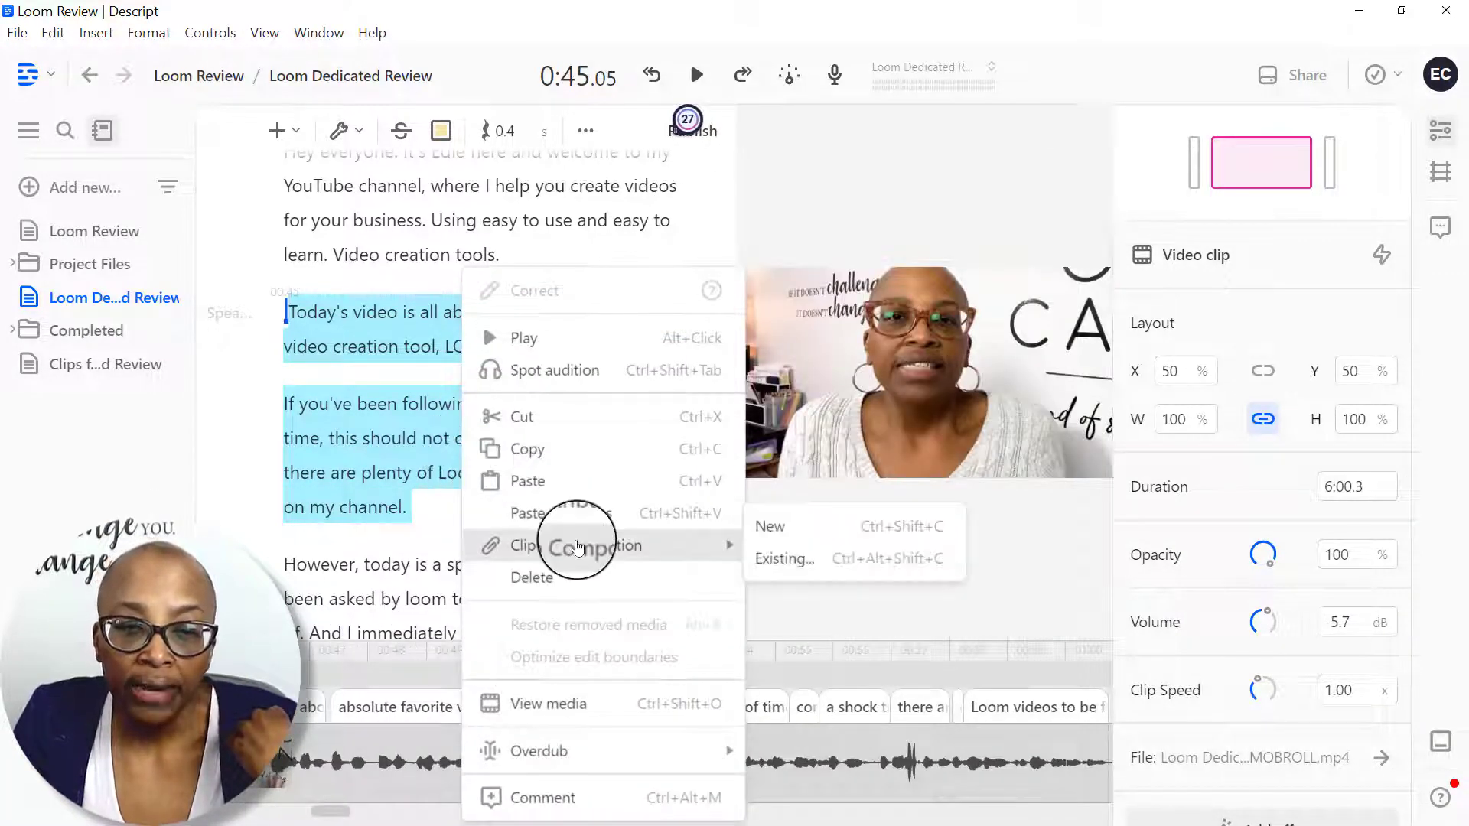
{"action": "left_click", "coordinate": [794, 569]}
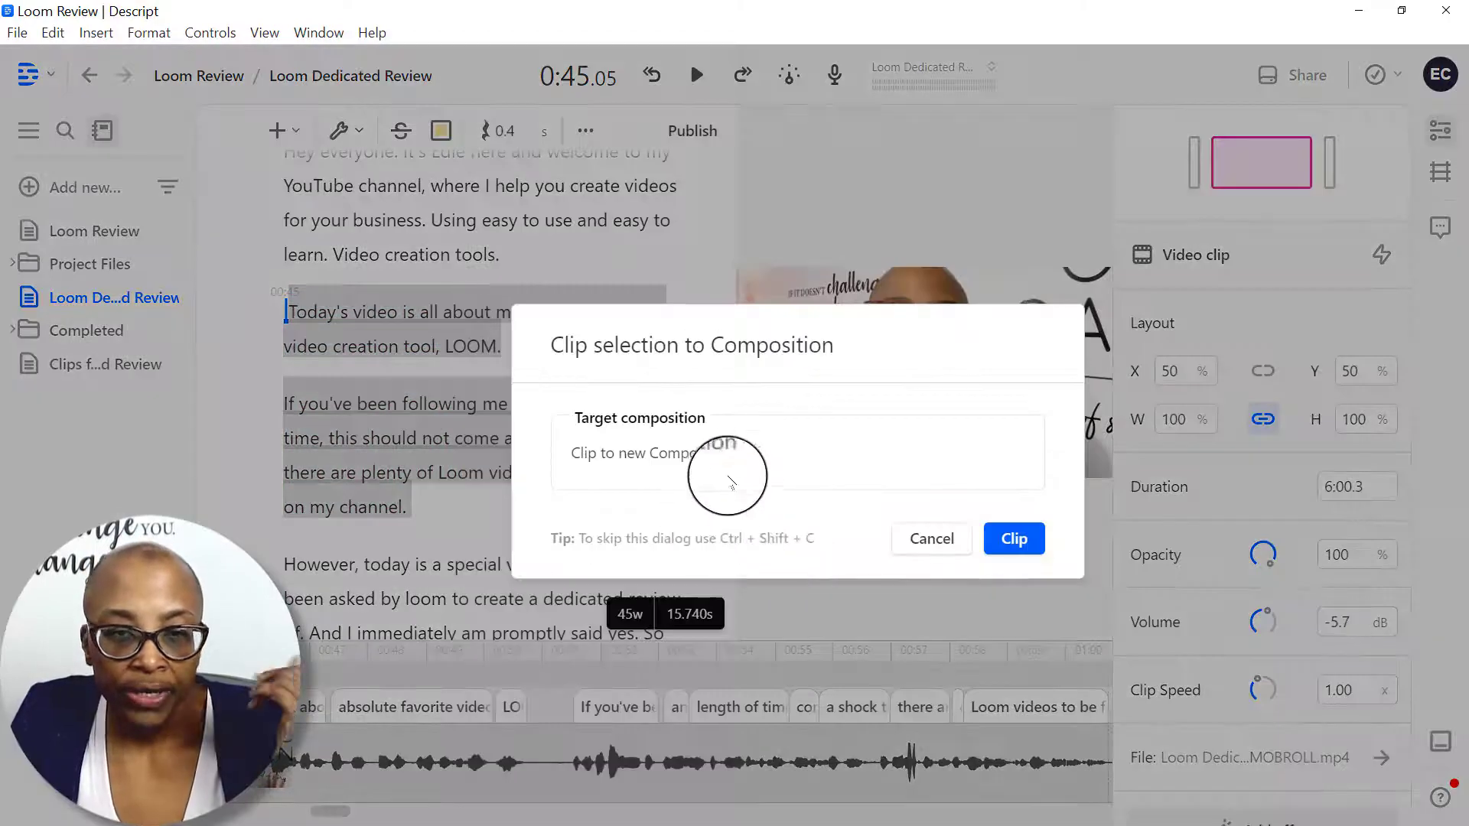
{"action": "left_click", "coordinate": [703, 458]}
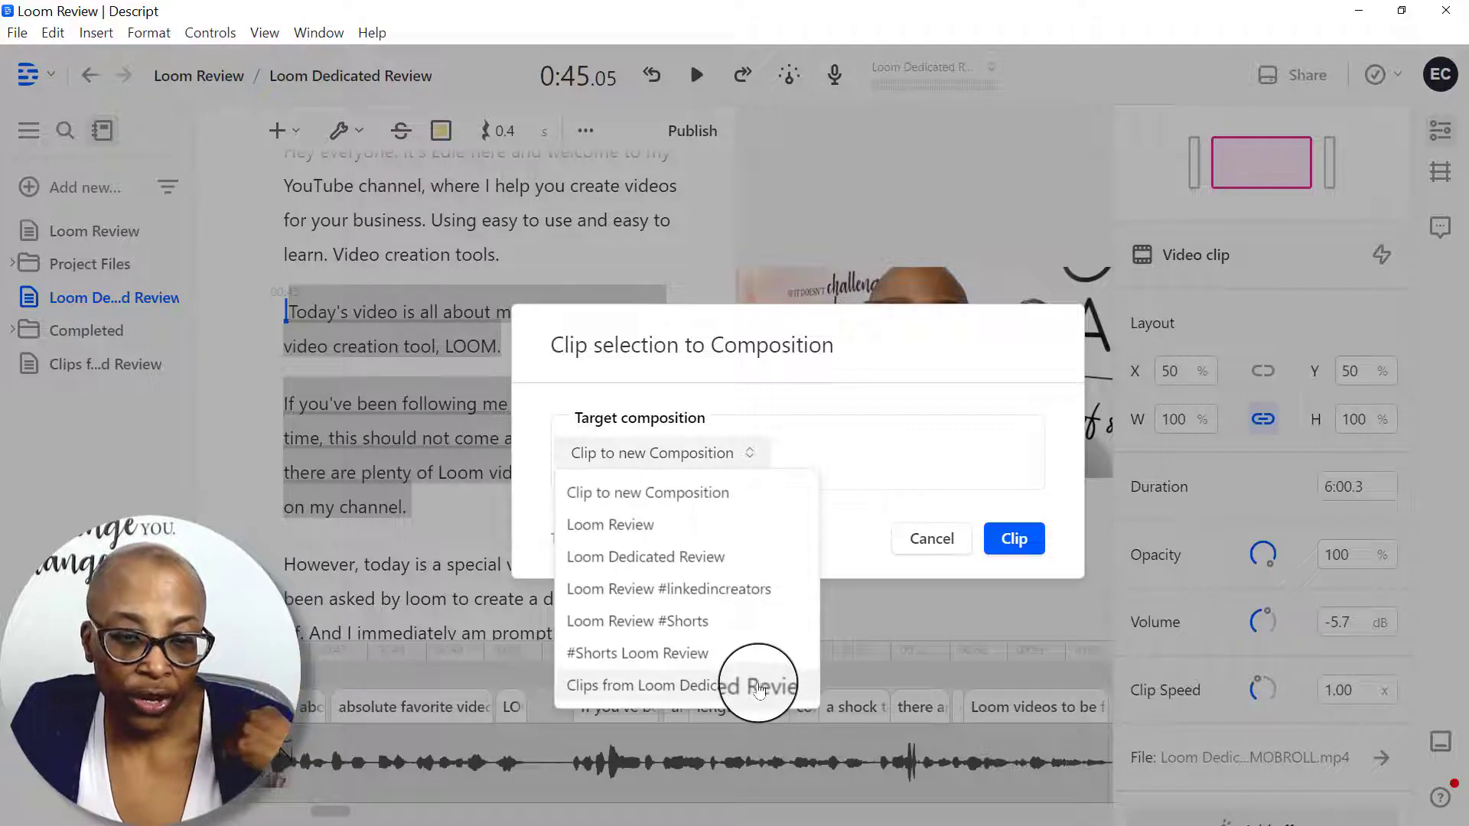
{"action": "left_click", "coordinate": [760, 690]}
{"action": "left_click", "coordinate": [1019, 539]}
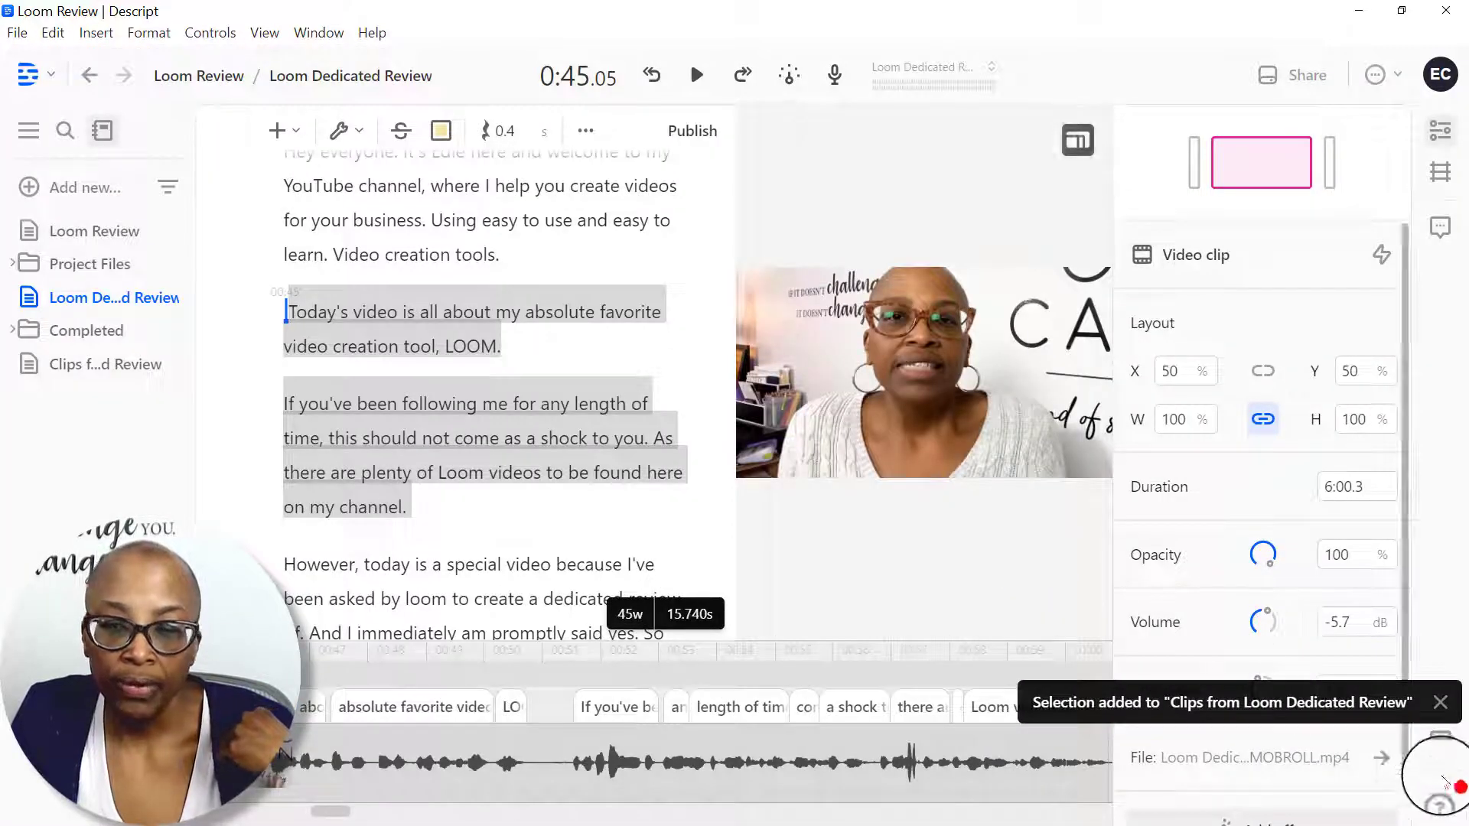
Step: Open the Clips from Loom Dedicated Review composition and examine its full transcript and the whole length of its timeline
{"action": "left_click", "coordinate": [118, 367]}
{"action": "scroll", "coordinate": [515, 329], "scroll_direction": "down", "scroll_amount": 5}
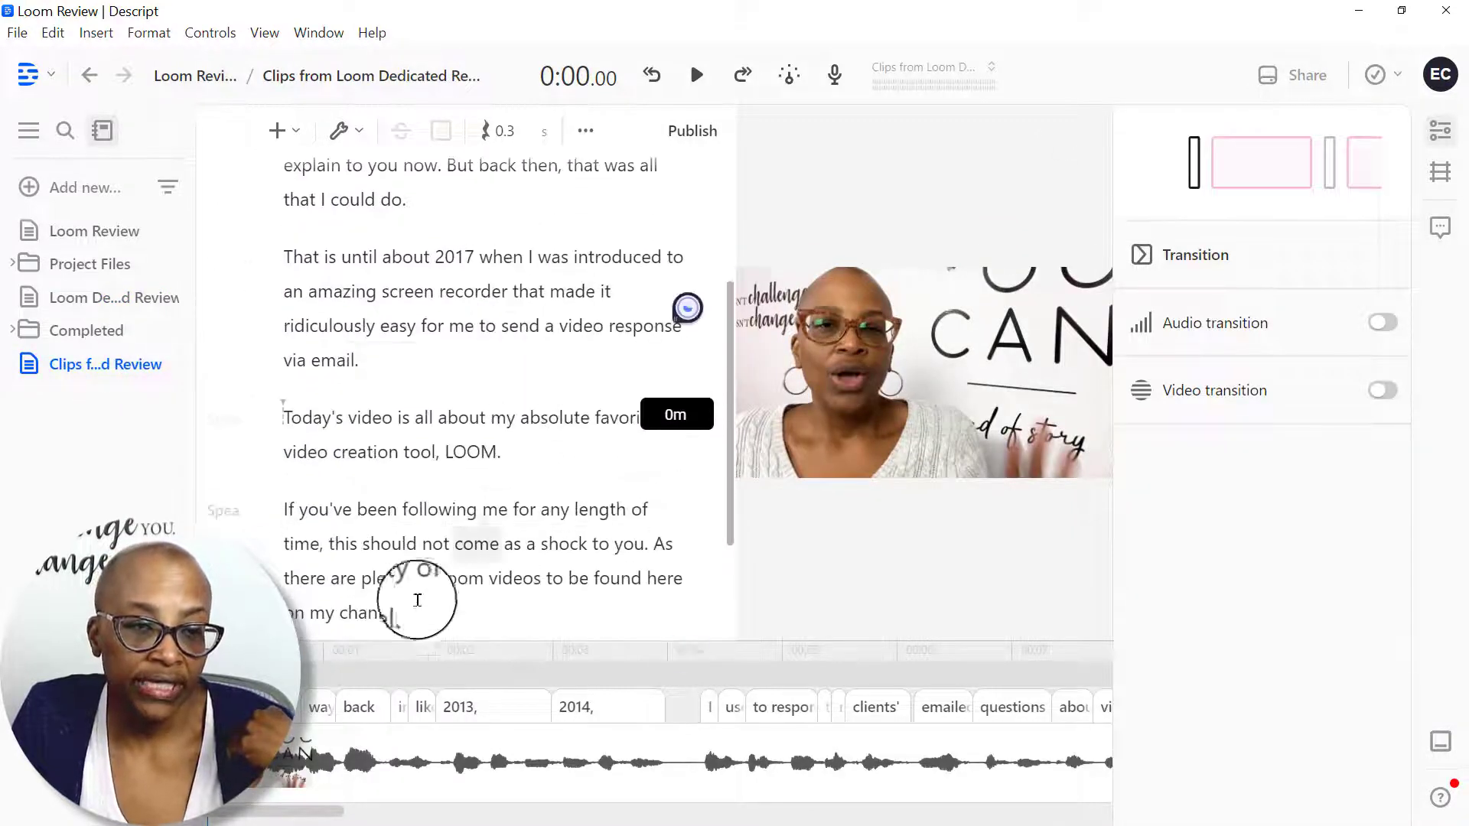
{"action": "scroll", "coordinate": [474, 325], "scroll_direction": "up", "scroll_amount": 5}
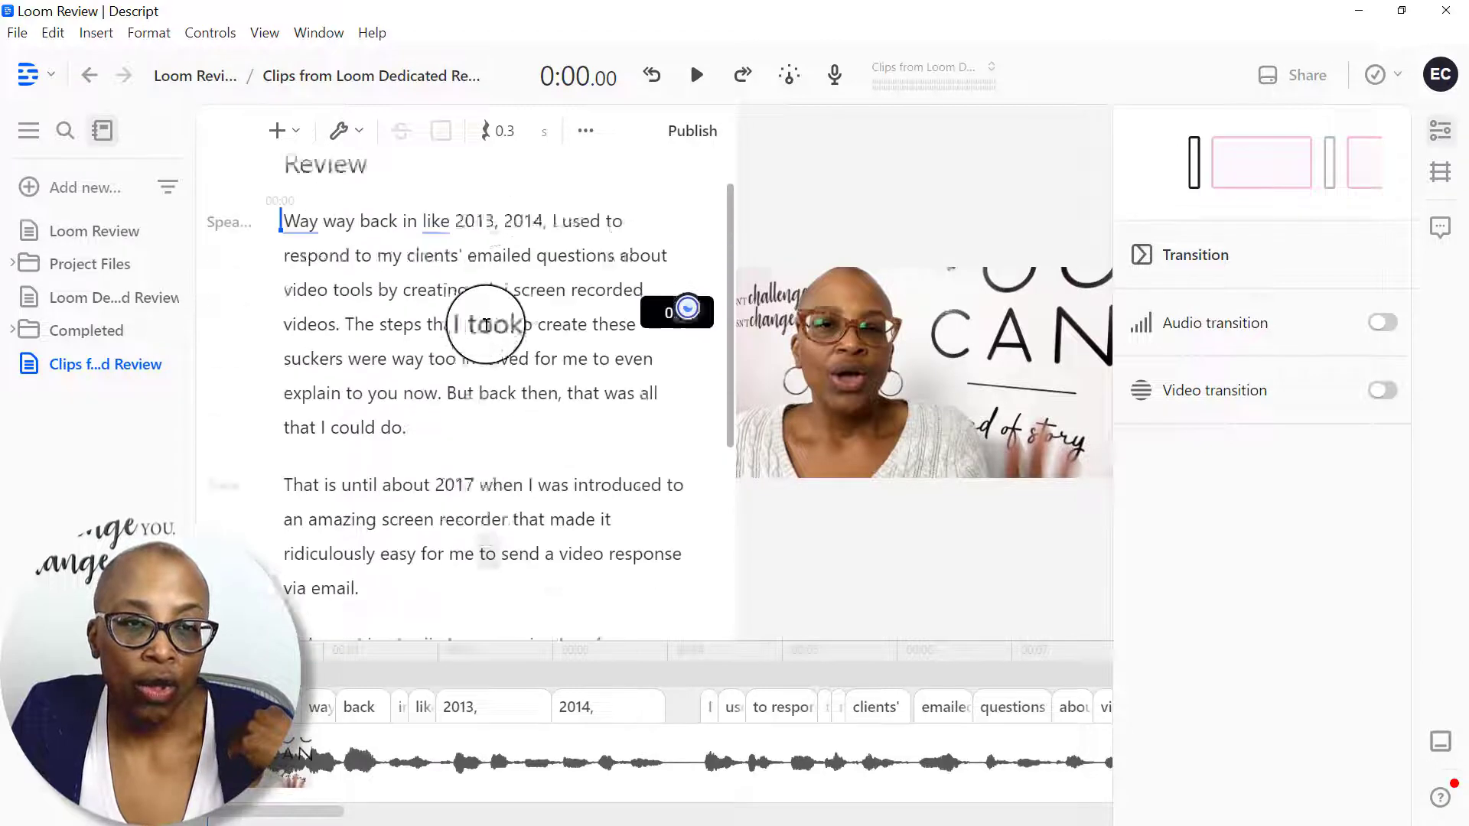
{"action": "scroll", "coordinate": [428, 301], "scroll_direction": "down", "scroll_amount": 2}
{"action": "scroll", "coordinate": [429, 300], "scroll_direction": "up", "scroll_amount": 3}
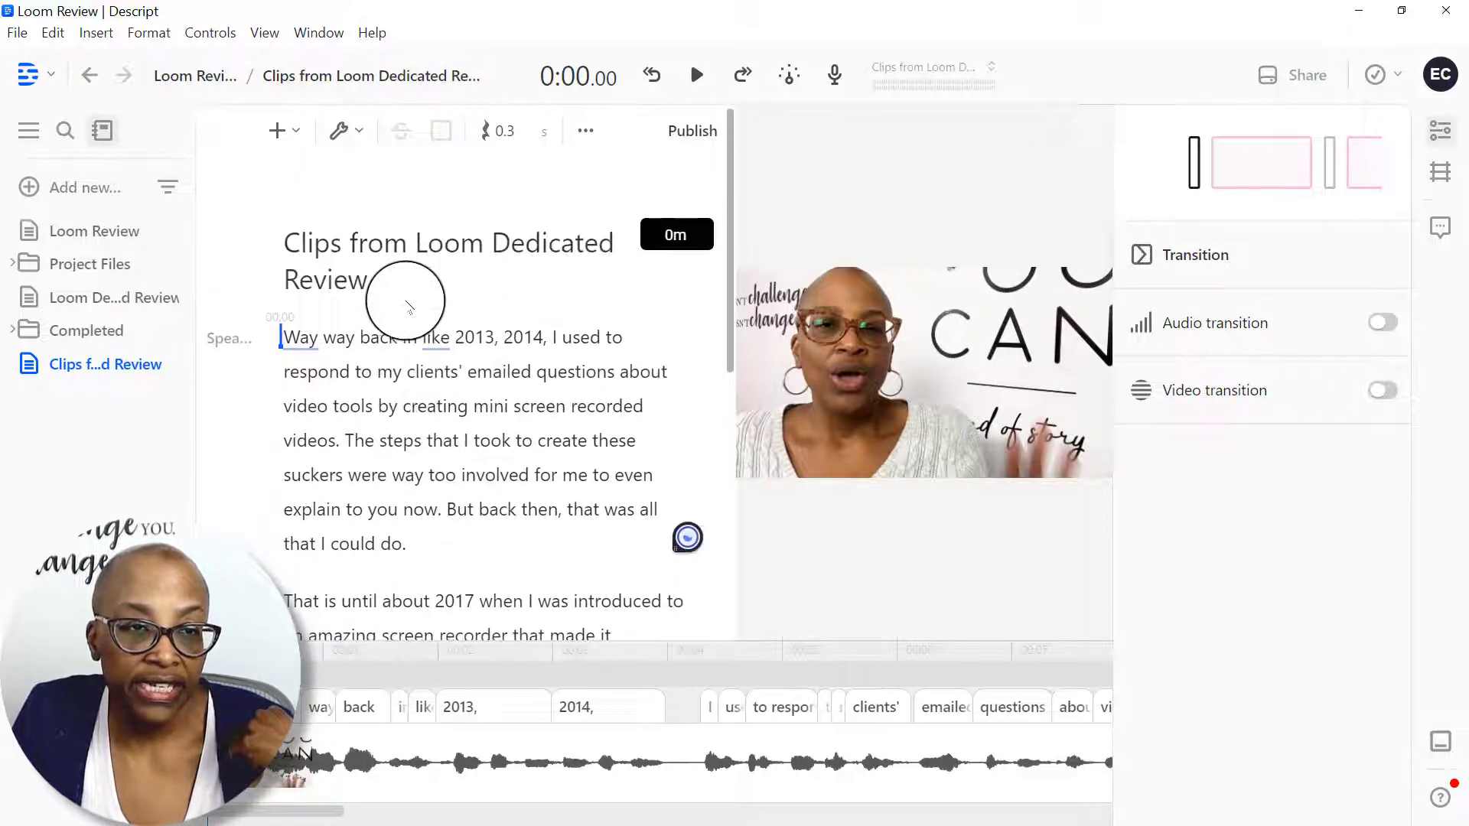
{"action": "scroll", "coordinate": [584, 377], "scroll_direction": "down", "scroll_amount": 8}
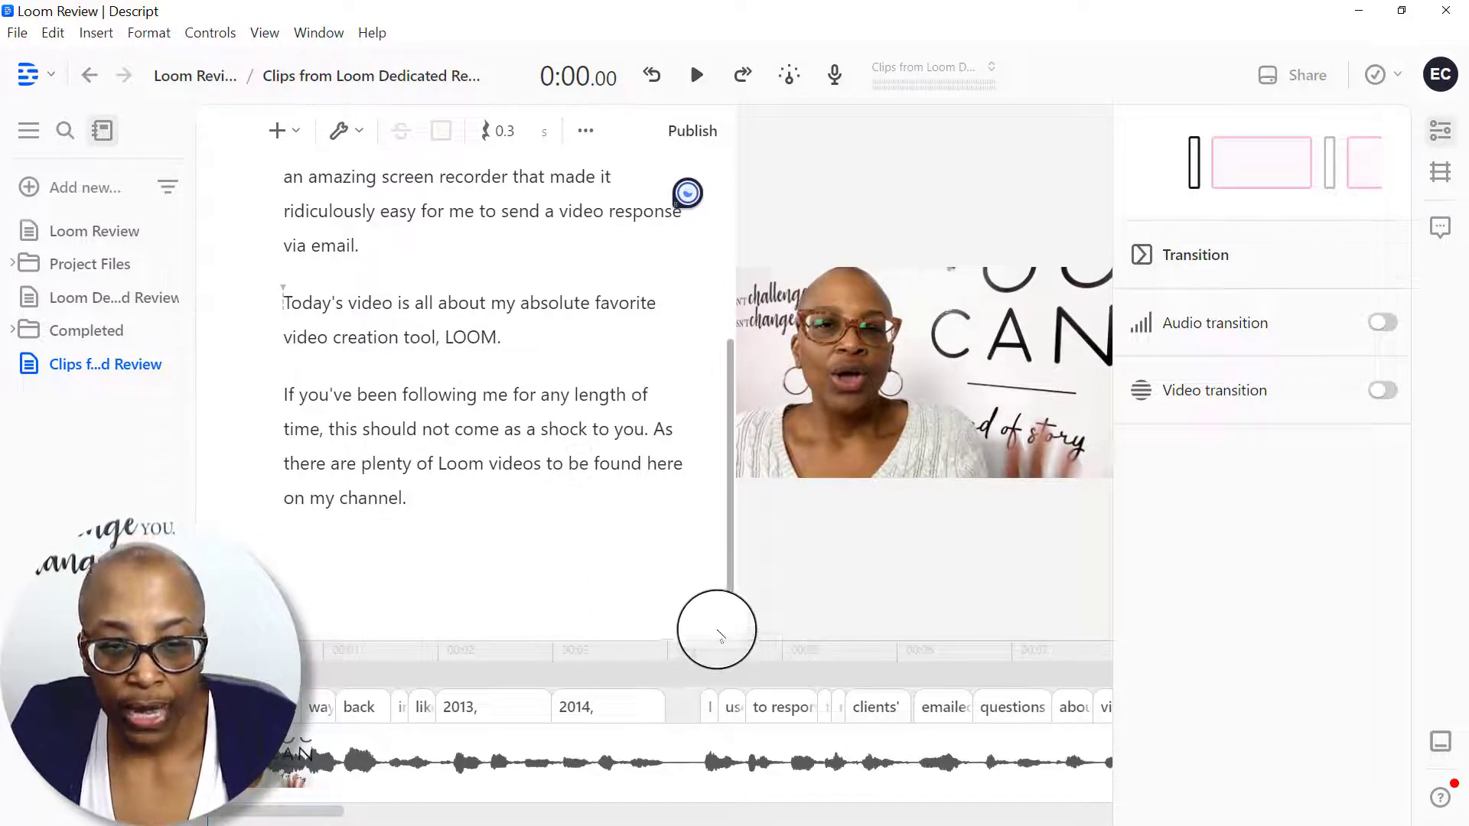
{"action": "left_click_drag", "start_coordinate": [728, 614], "coordinate": [708, 614]}
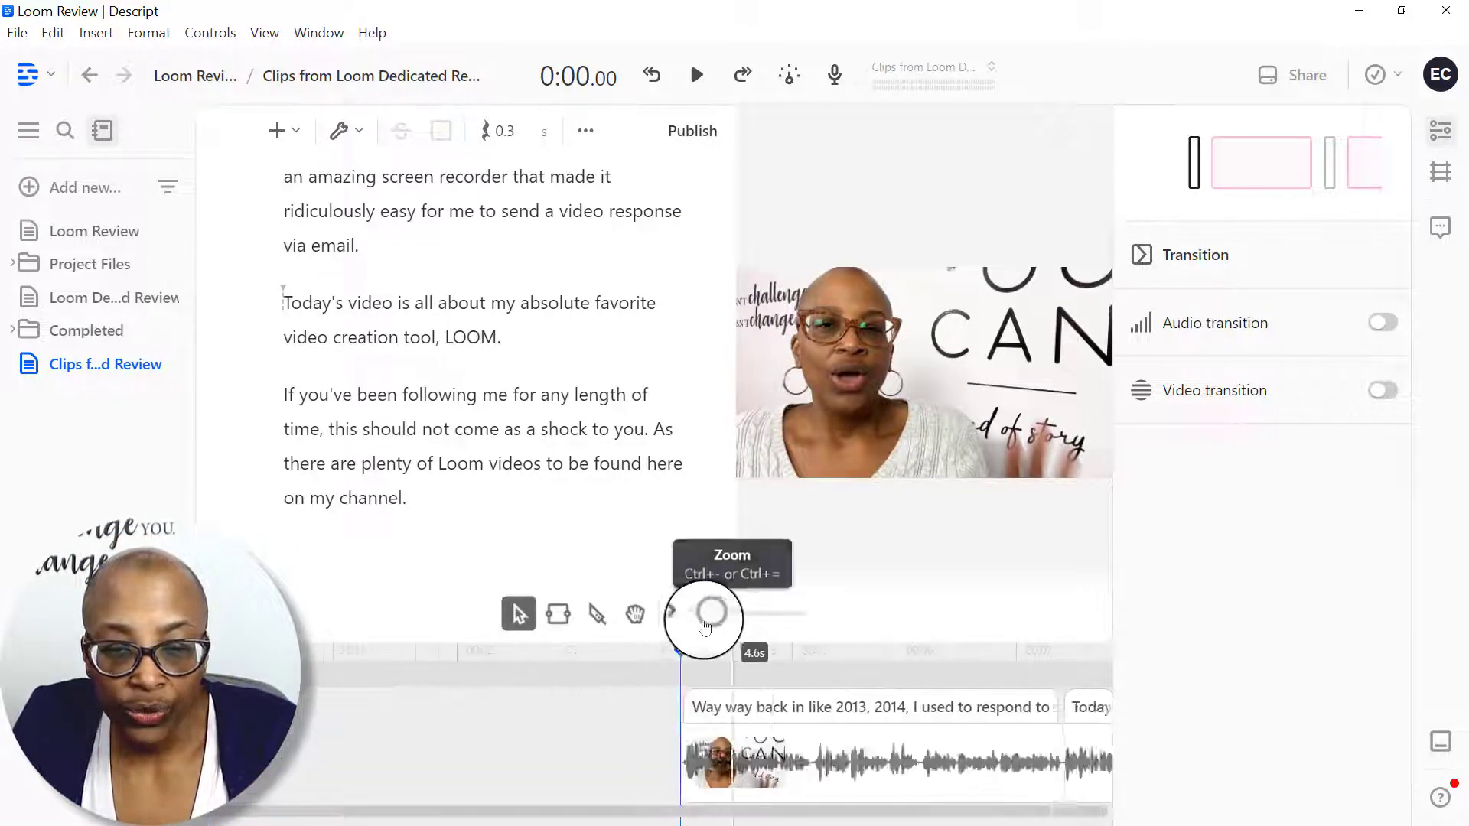
{"action": "left_click_drag", "start_coordinate": [737, 811], "coordinate": [984, 818]}
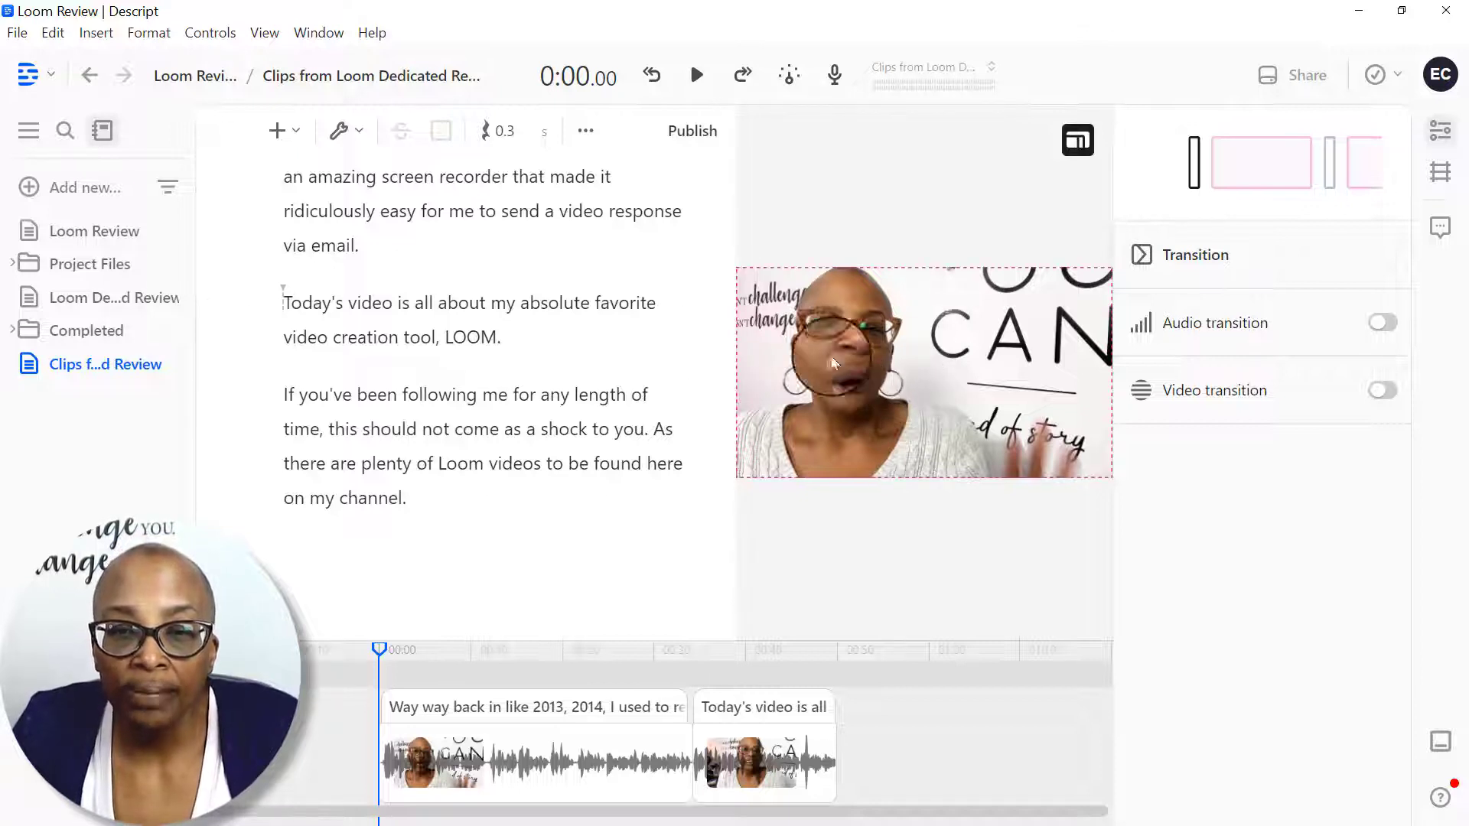
Step: Change the clips composition's orientation to Portrait (9:16)
{"action": "left_click", "coordinate": [1079, 140]}
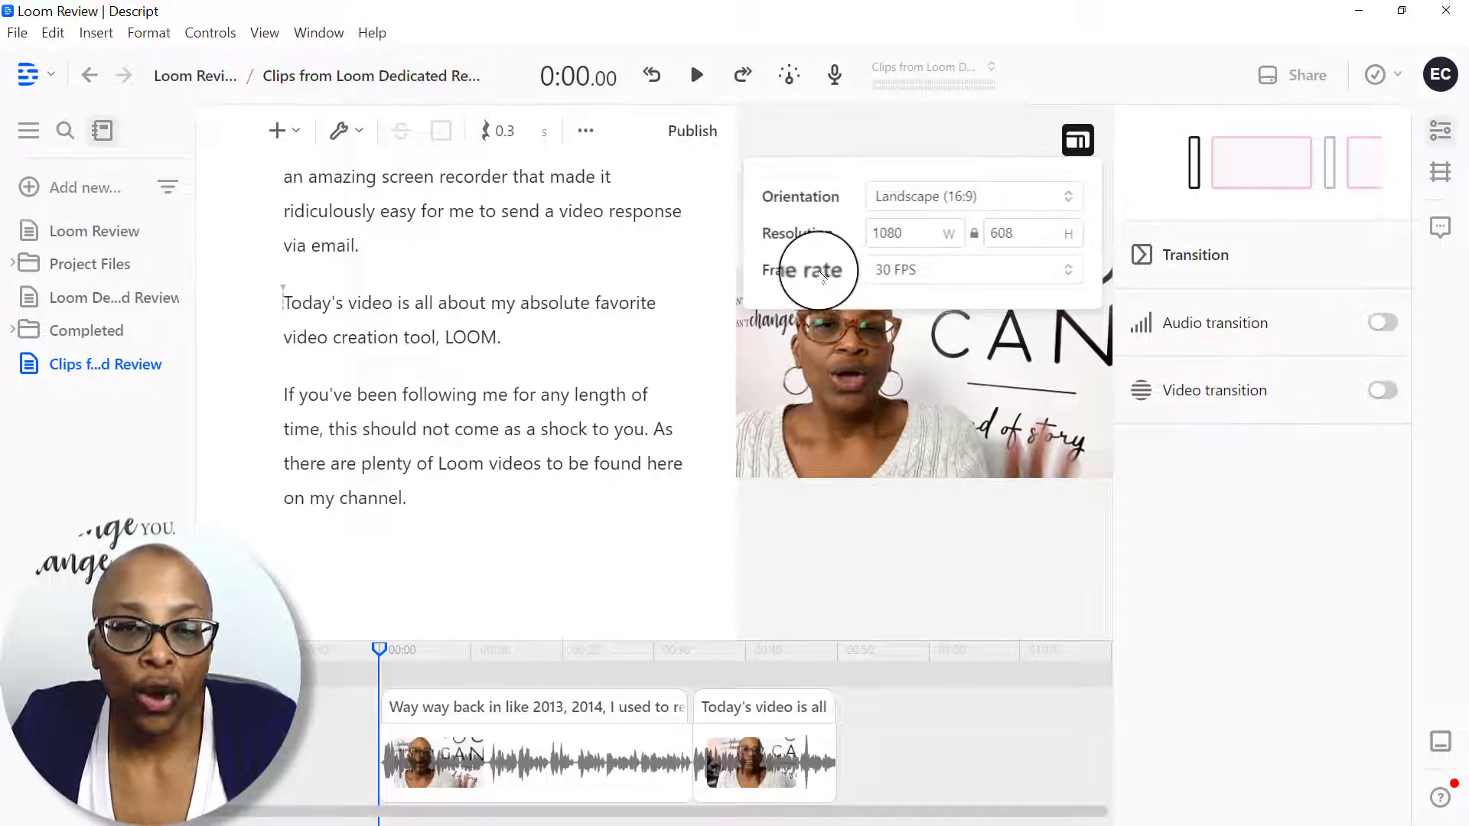
{"action": "left_click", "coordinate": [973, 200]}
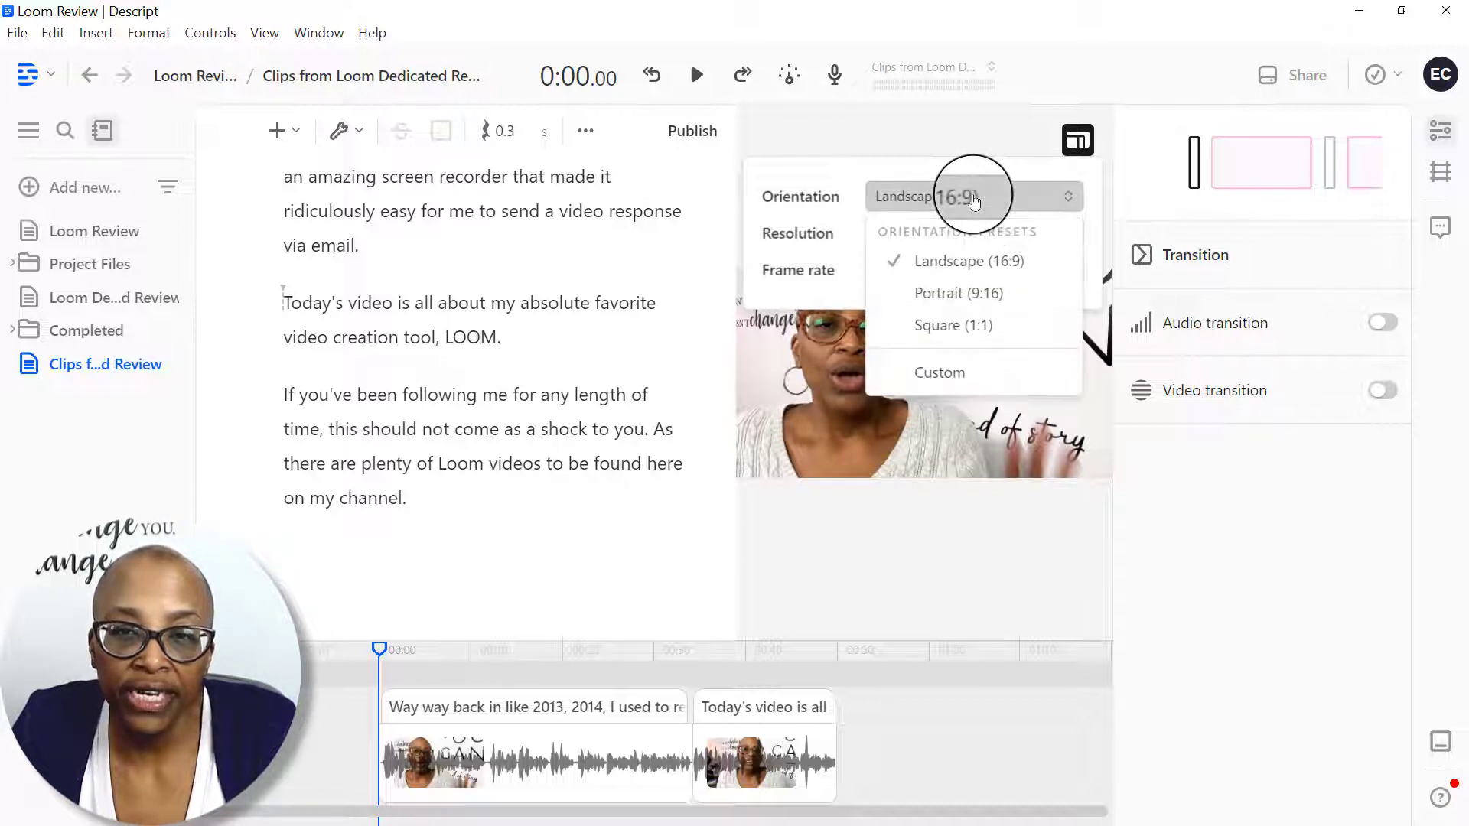
{"action": "left_click", "coordinate": [993, 298]}
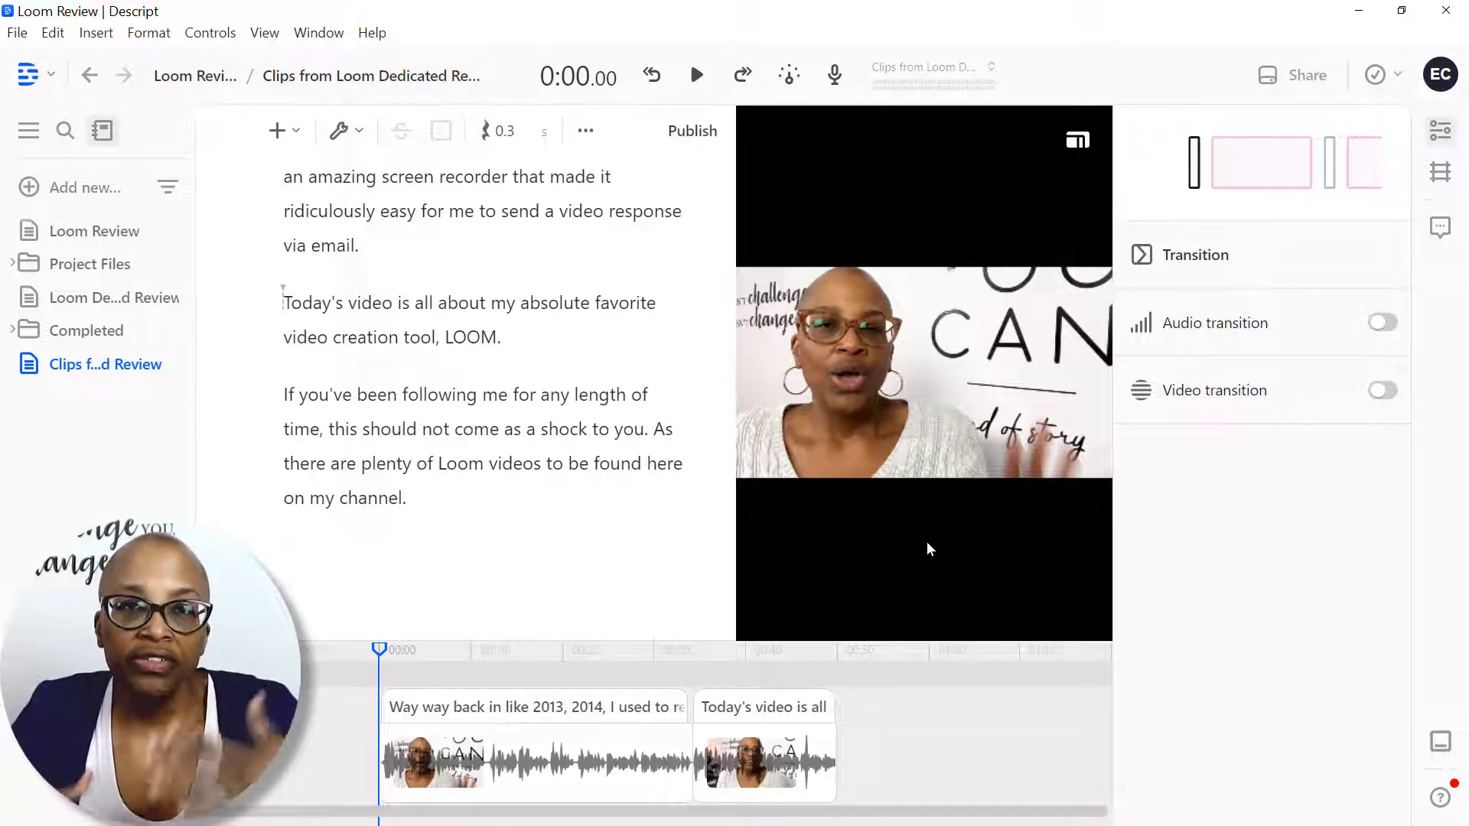
Step: Enlarge the first video clip in the portrait frame to 350% width with linked height
{"action": "left_click", "coordinate": [923, 408]}
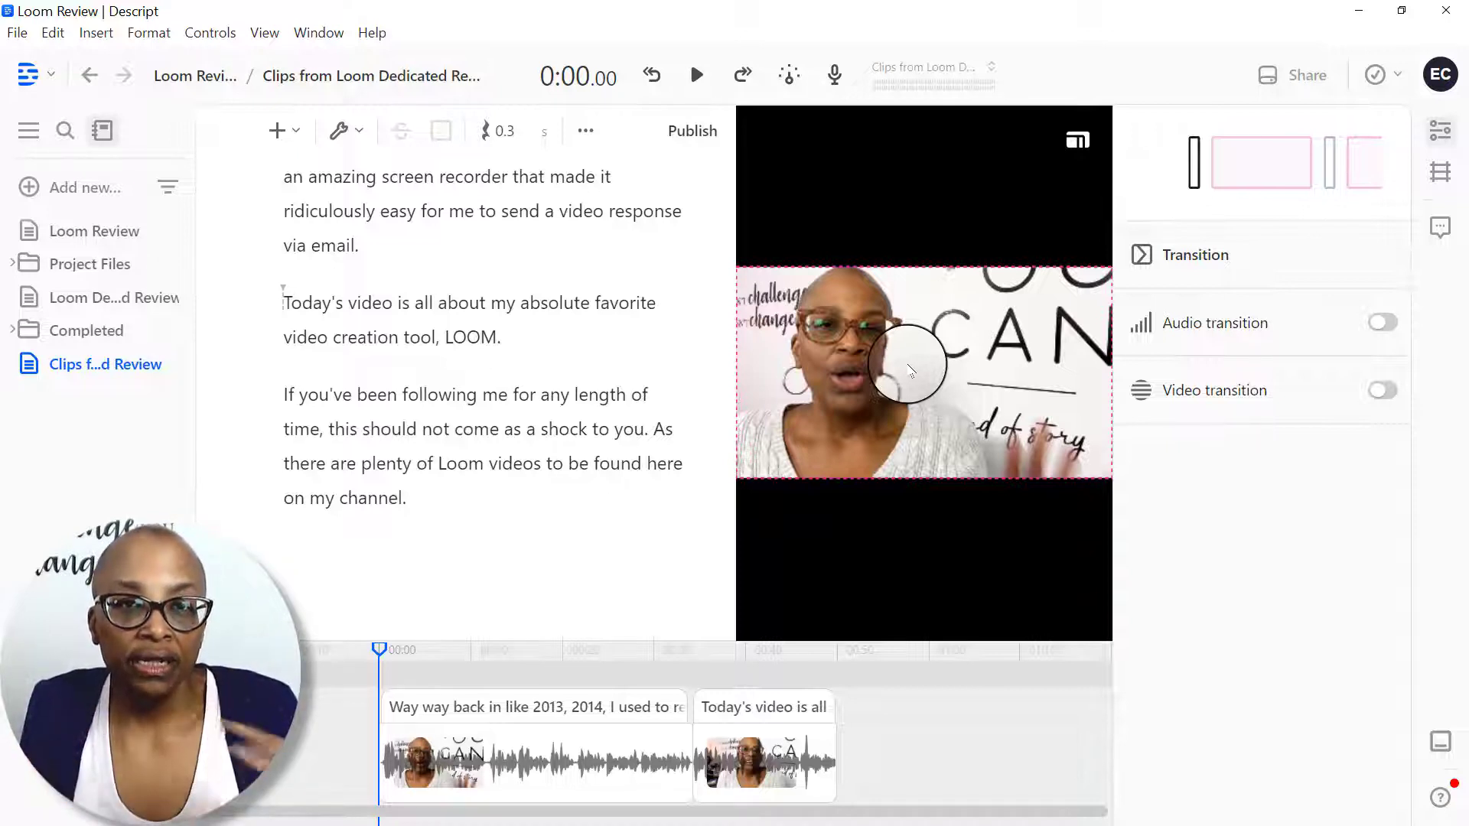
{"action": "left_click", "coordinate": [966, 407]}
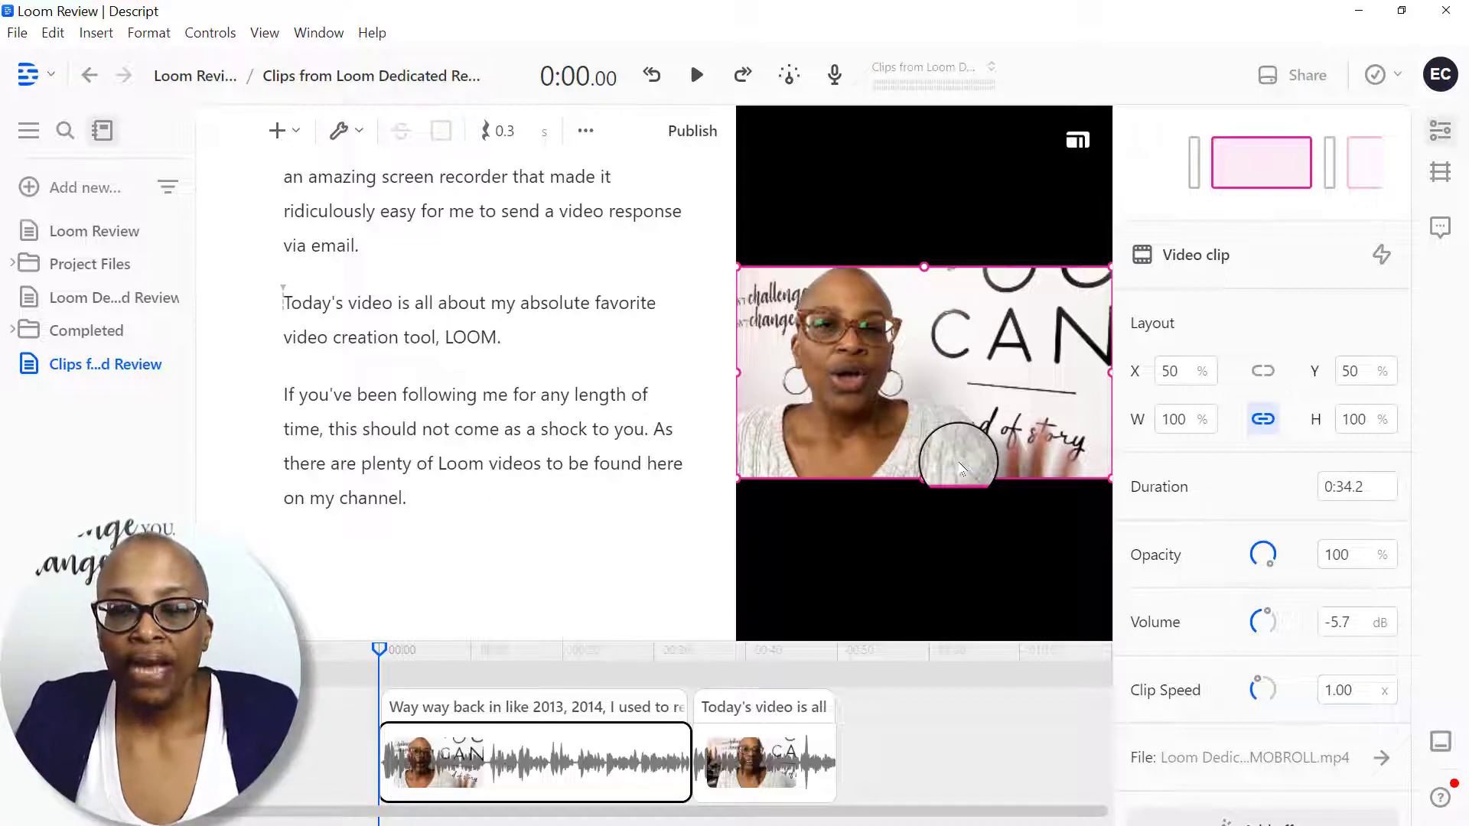
{"action": "left_click_drag", "start_coordinate": [1174, 433], "coordinate": [1389, 426]}
{"action": "left_click", "coordinate": [1178, 426]}
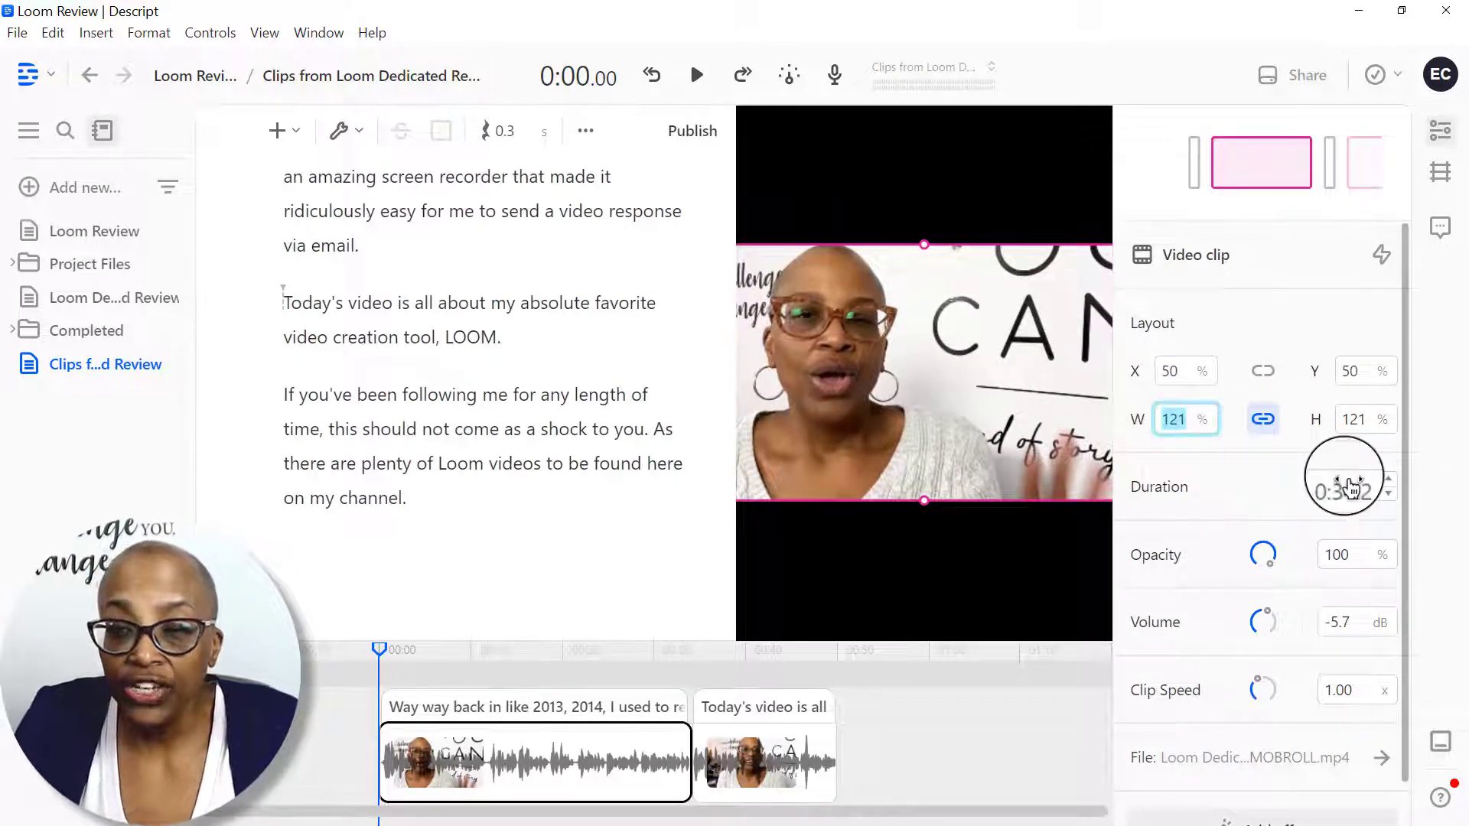
{"action": "type", "text": "350"}
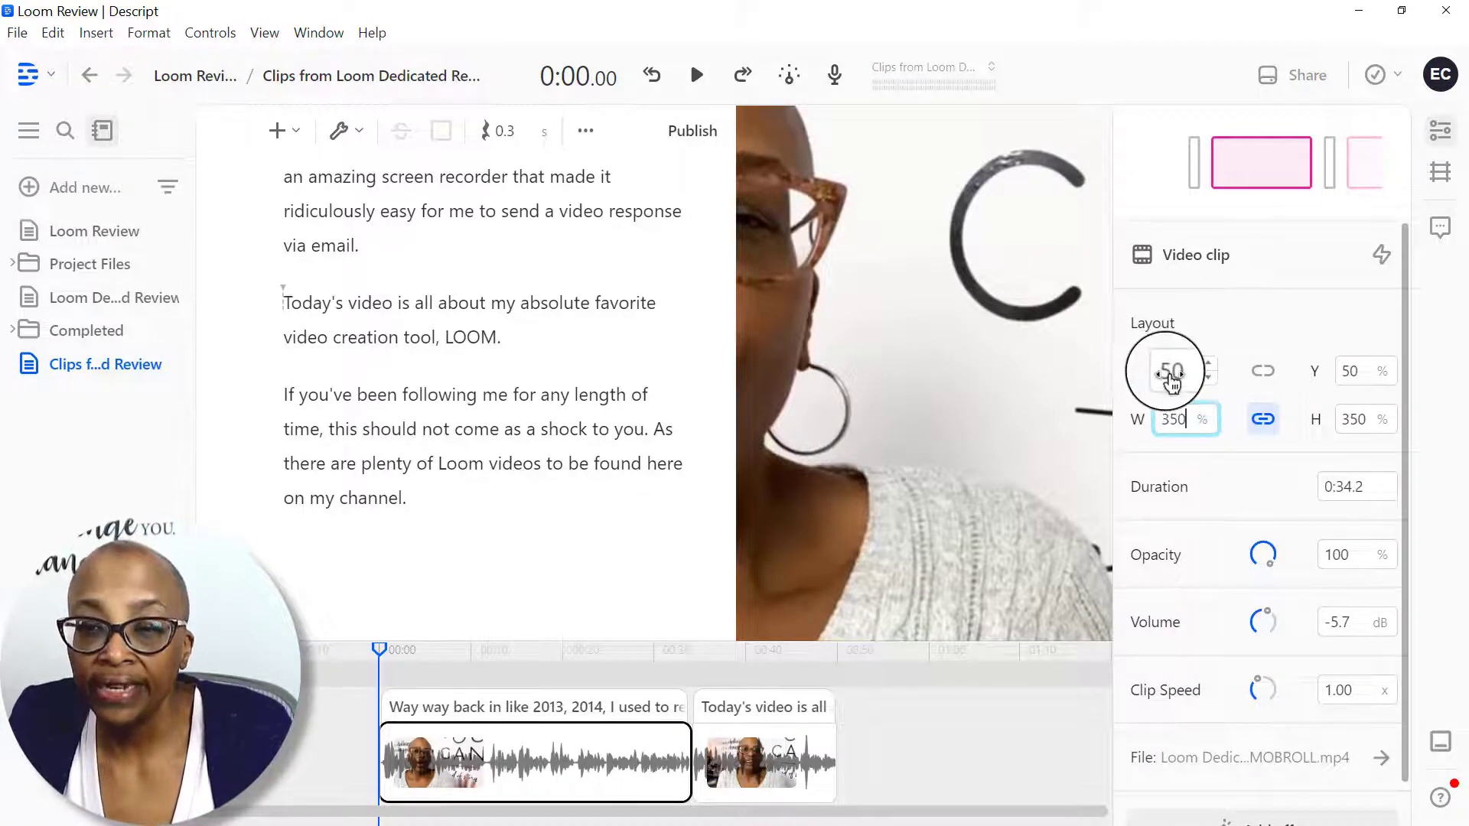
Step: Center the speaker in the portrait frame by setting the first clip's X position to 130% and its linked scale to 341%
{"action": "left_click_drag", "start_coordinate": [1170, 379], "coordinate": [1206, 370]}
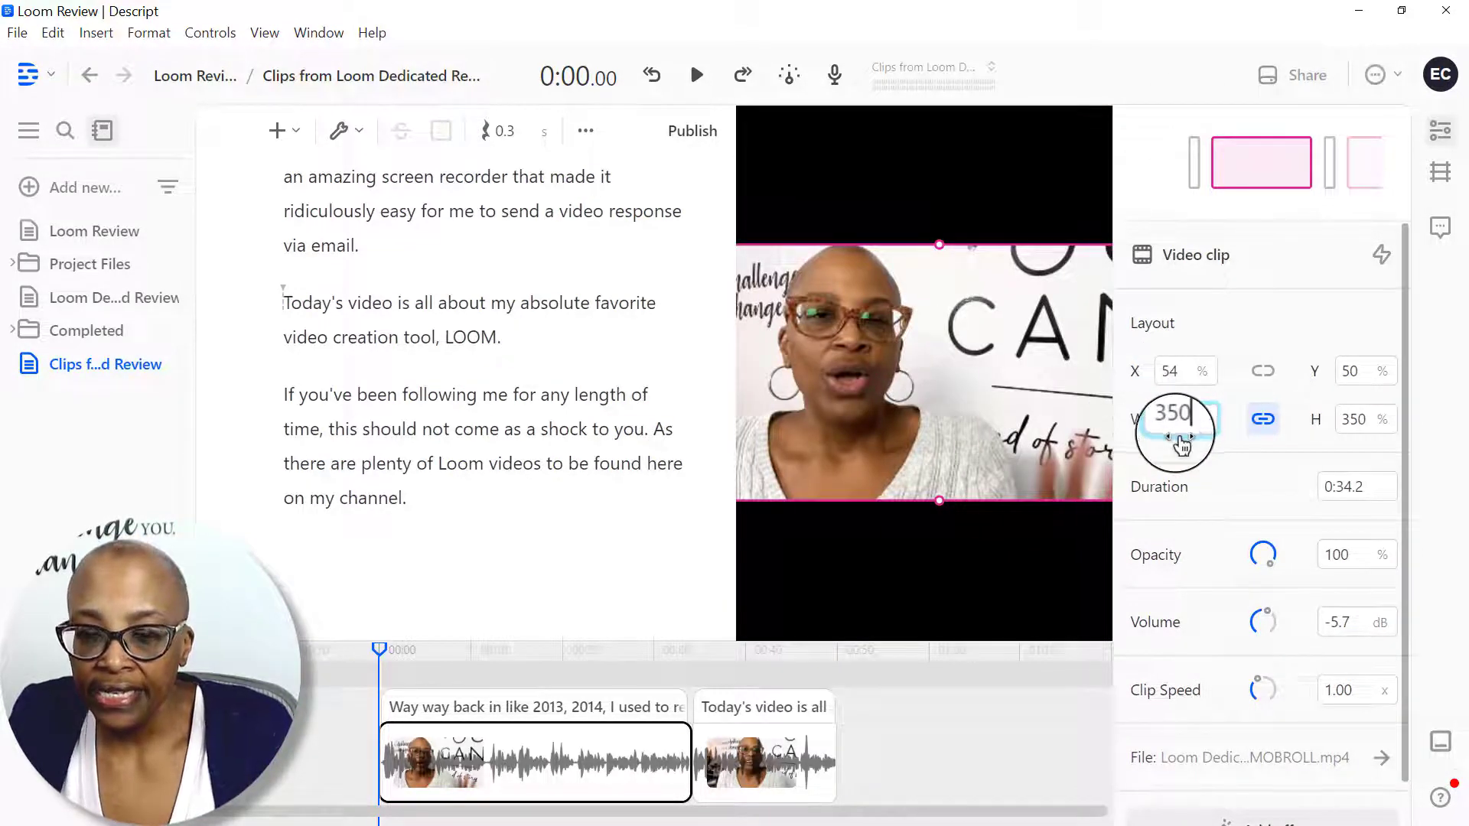
{"action": "left_click", "coordinate": [670, 771]}
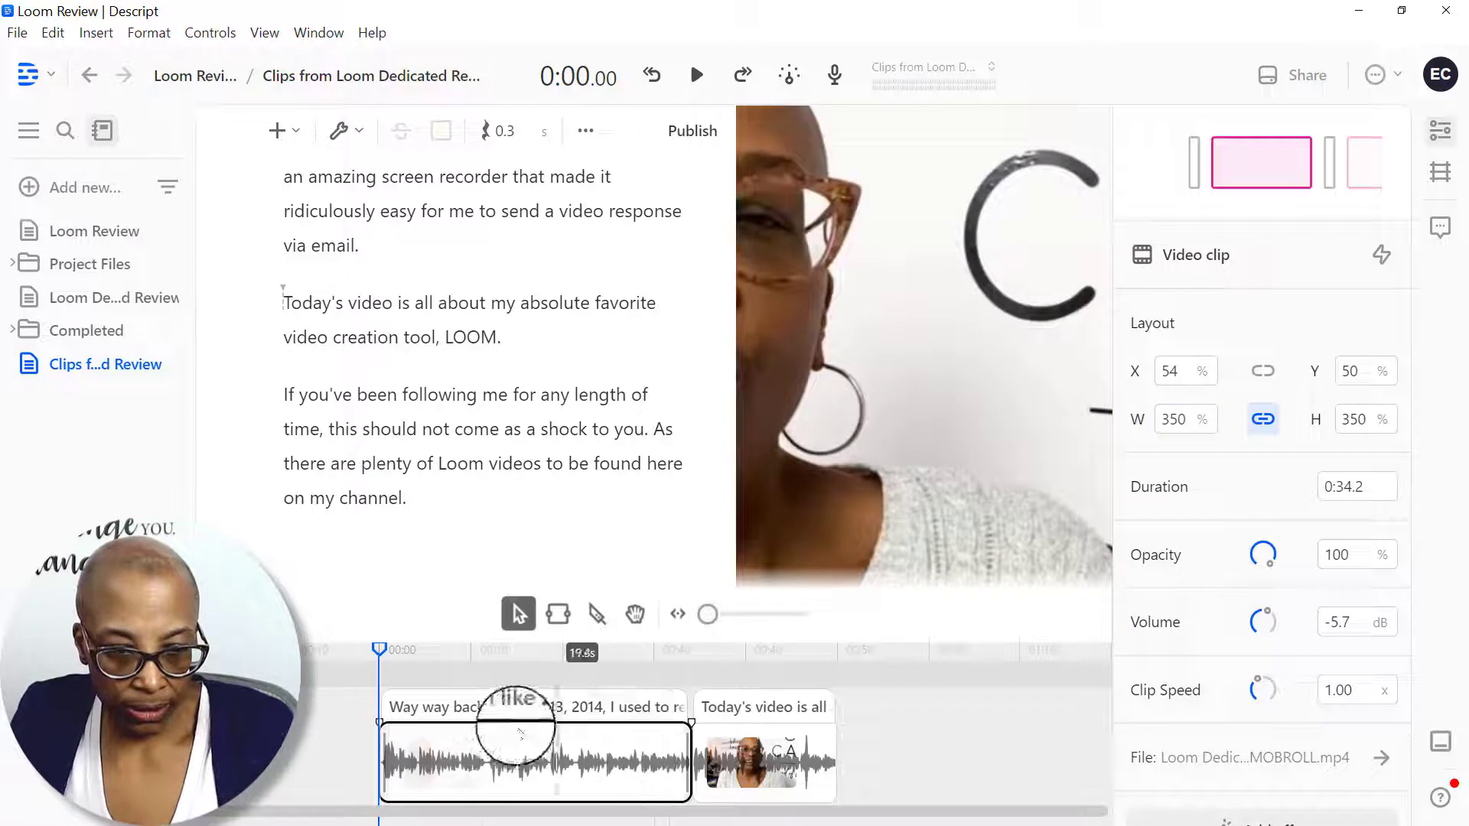
{"action": "left_click", "coordinate": [477, 658]}
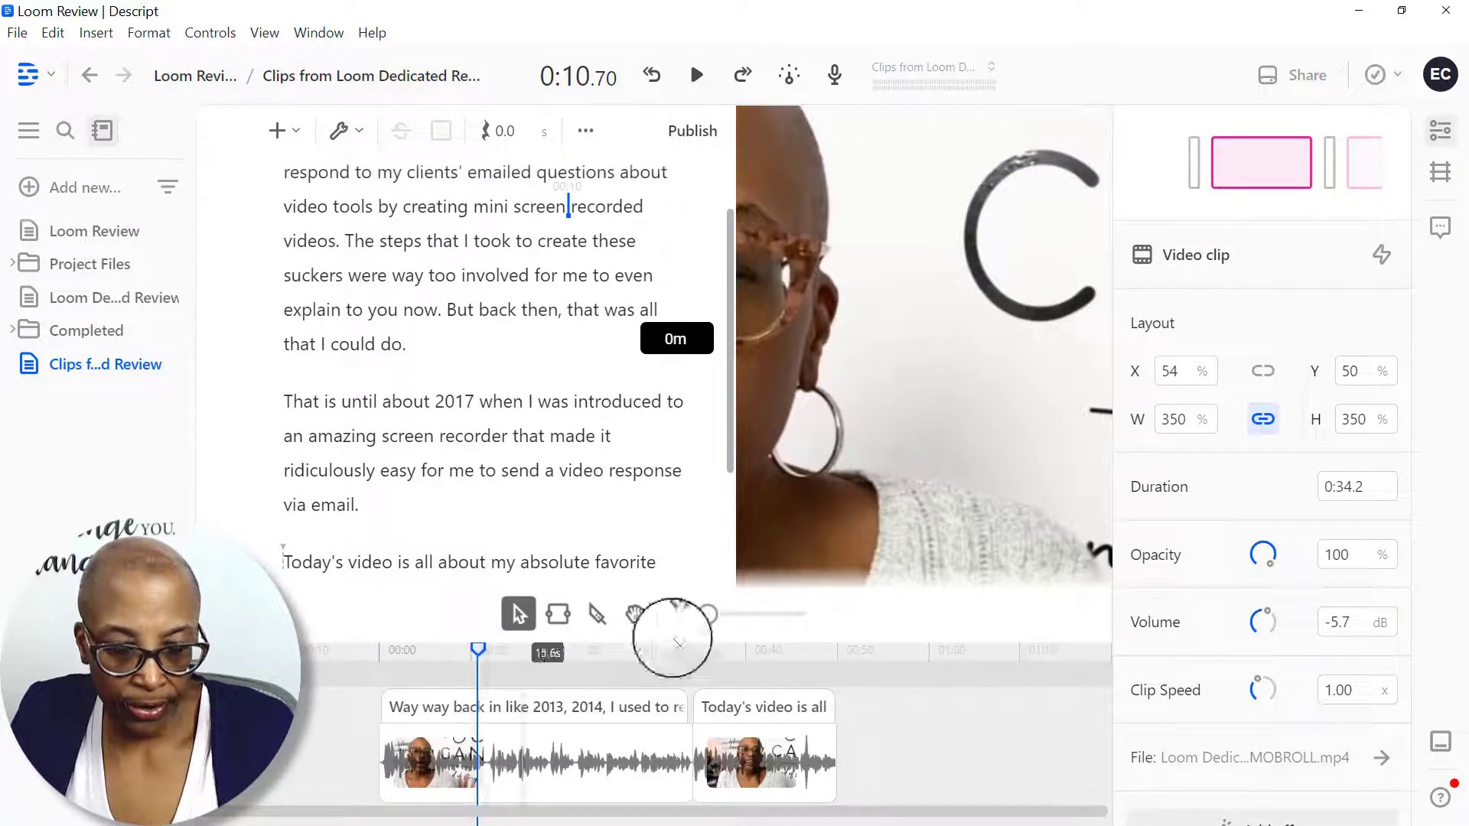
{"action": "left_click_drag", "start_coordinate": [1170, 384], "coordinate": [1442, 406]}
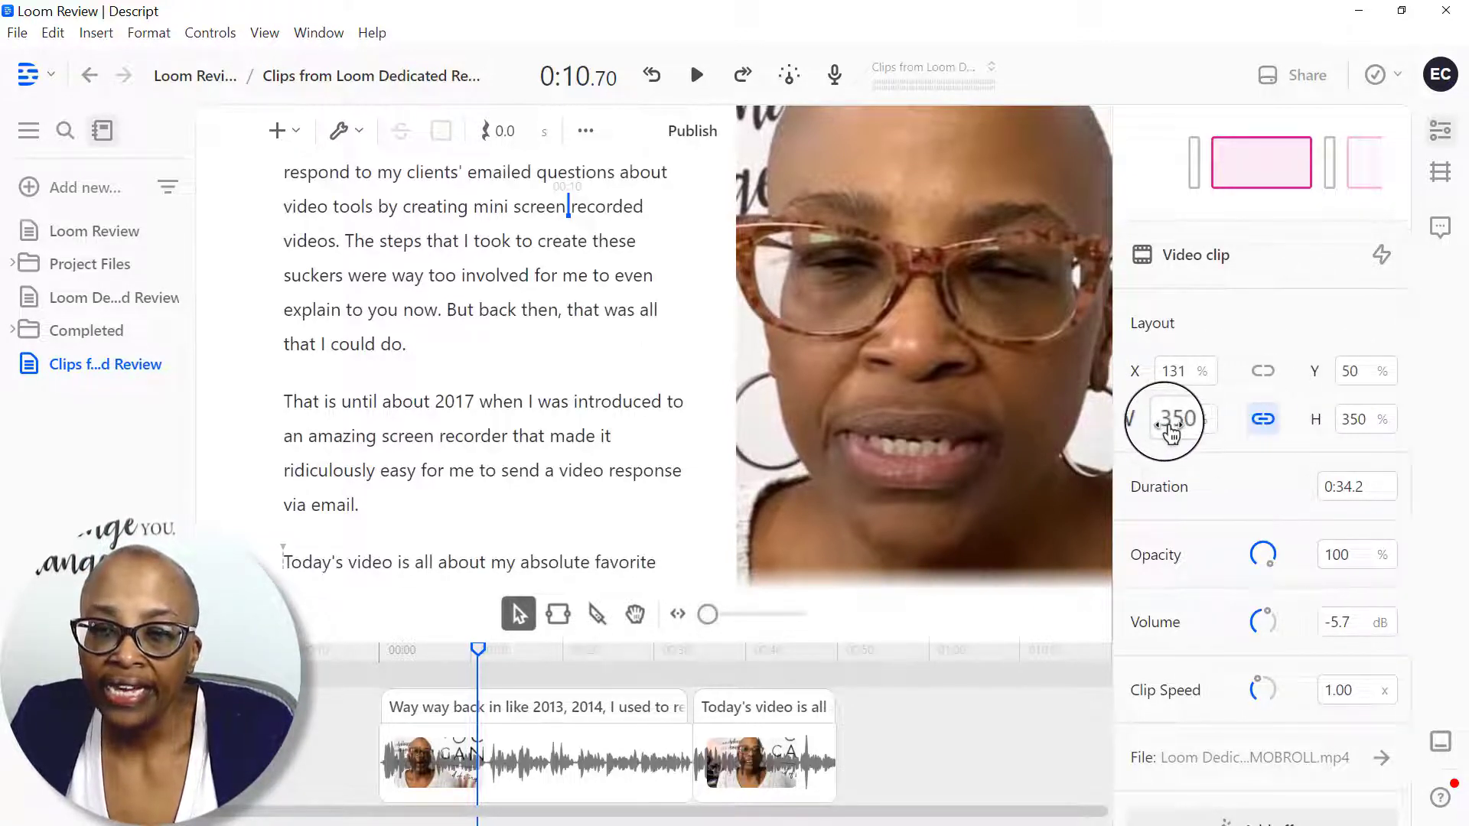
{"action": "left_click_drag", "start_coordinate": [1163, 433], "coordinate": [1075, 432]}
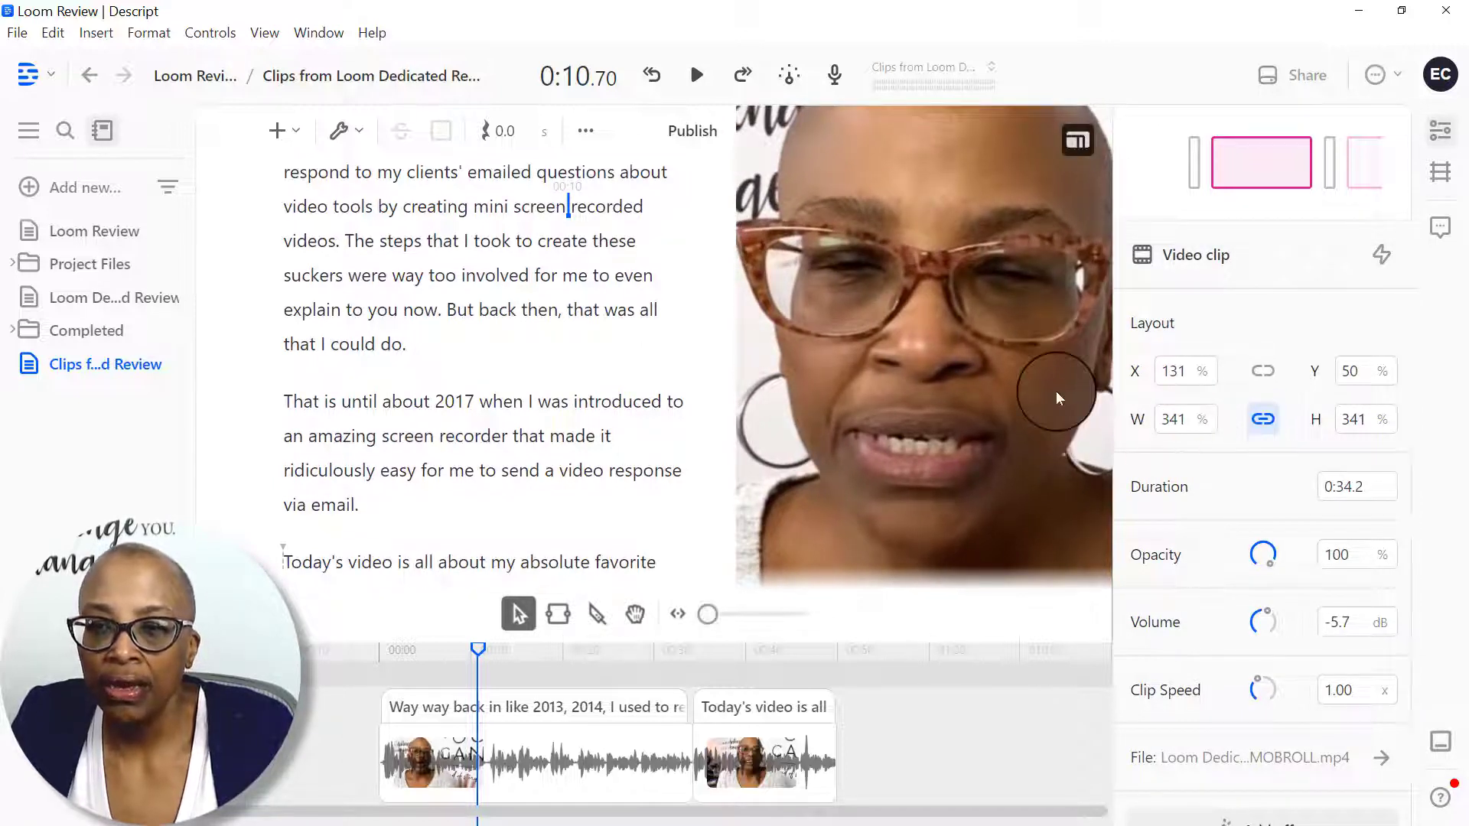
{"action": "left_click_drag", "start_coordinate": [1188, 386], "coordinate": [1172, 383]}
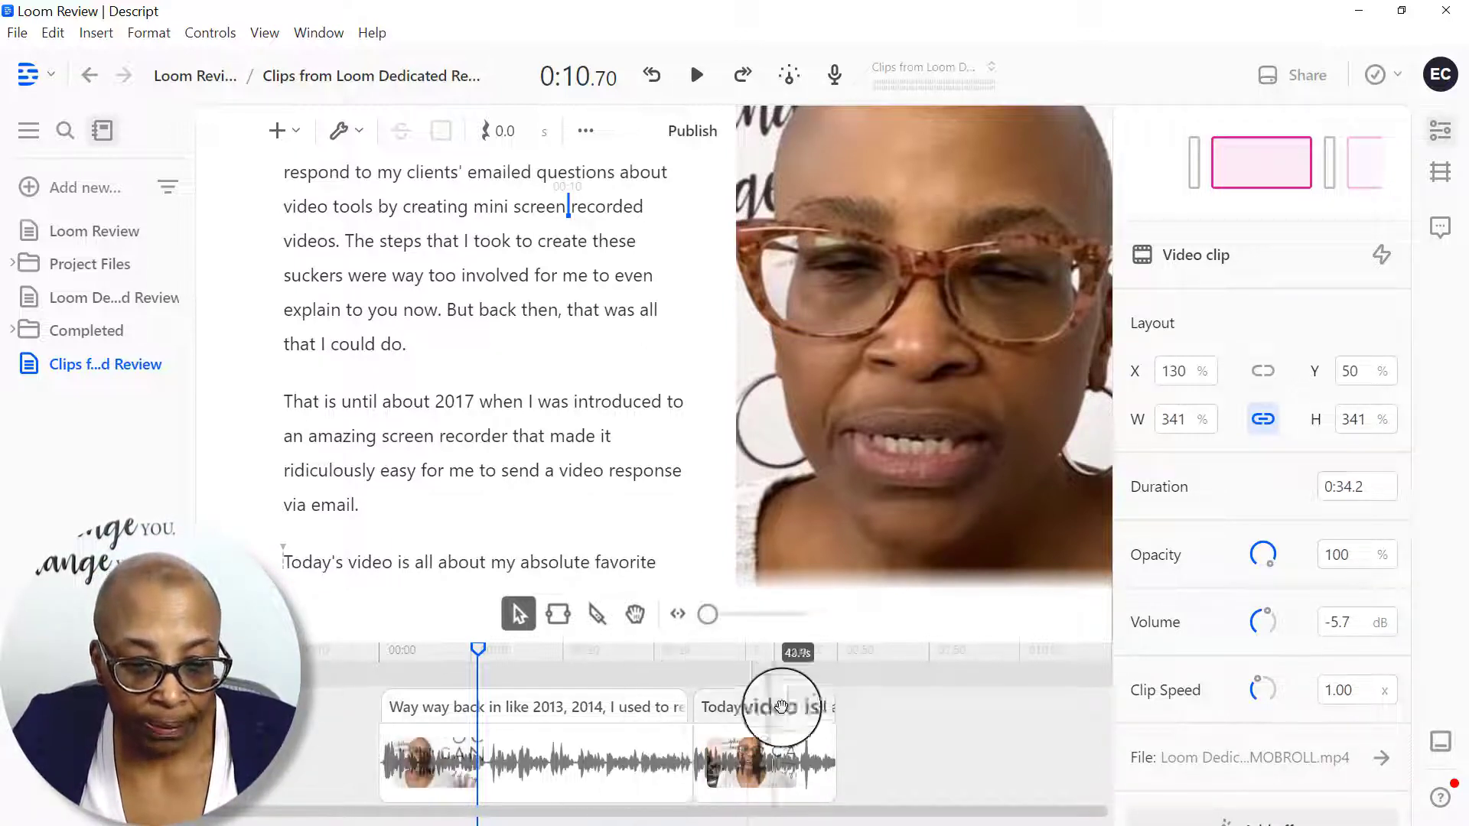
Step: Play the second clip from its beginning through its end to review how its visuals fit the portrait frame
{"action": "left_click", "coordinate": [748, 662]}
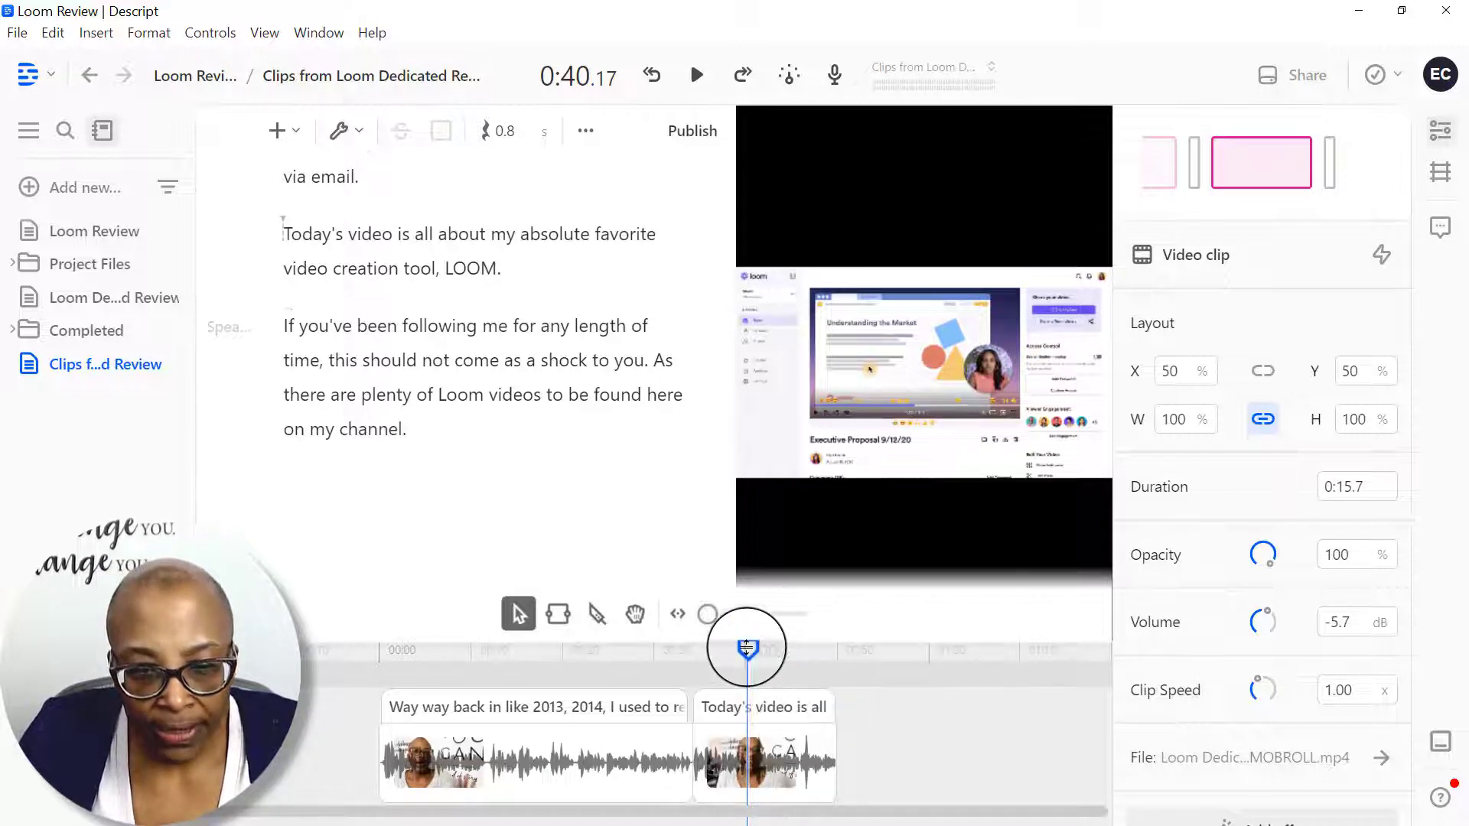
{"action": "left_click", "coordinate": [700, 659]}
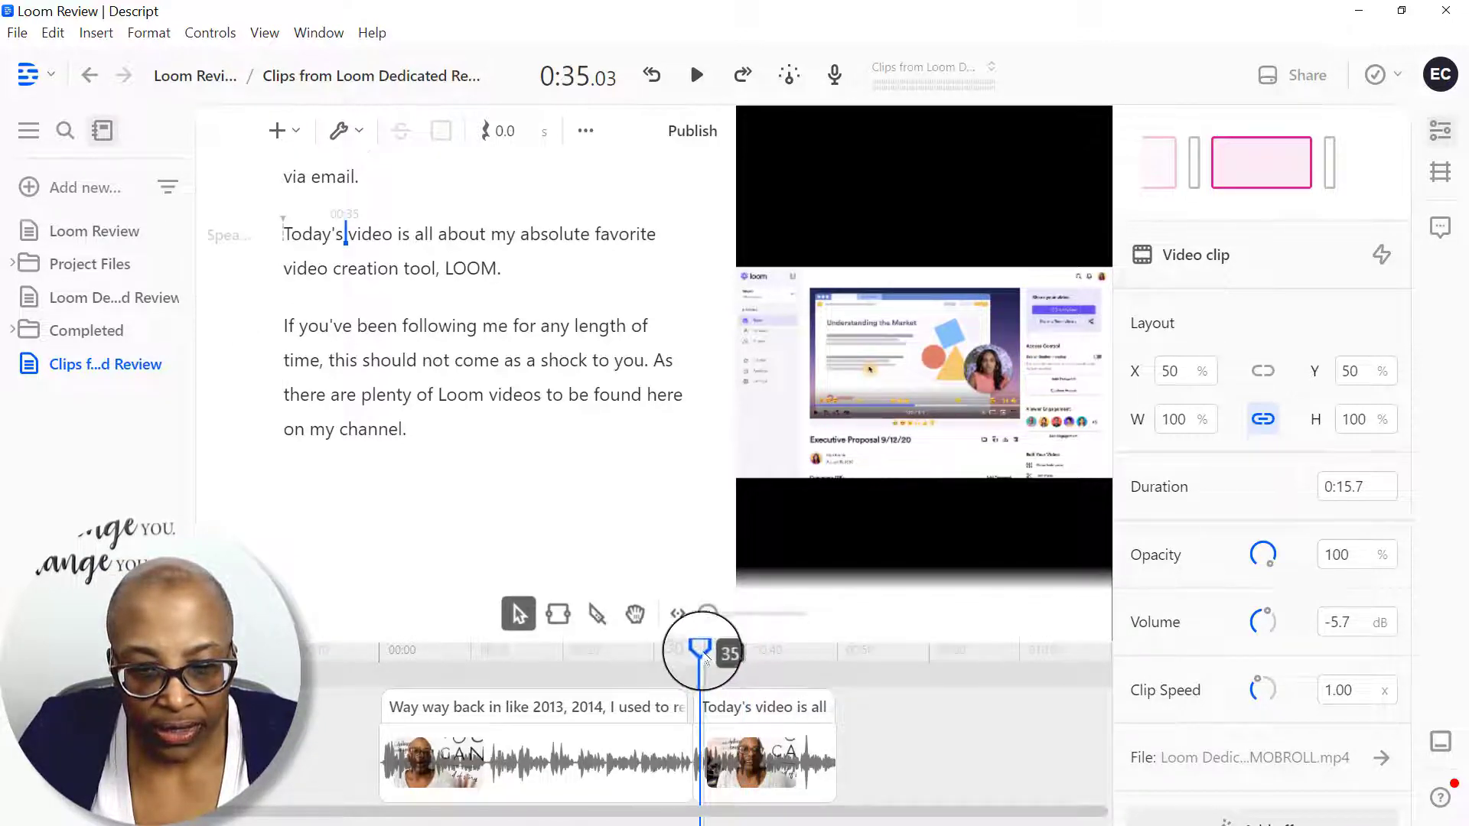
{"action": "left_click", "coordinate": [700, 75]}
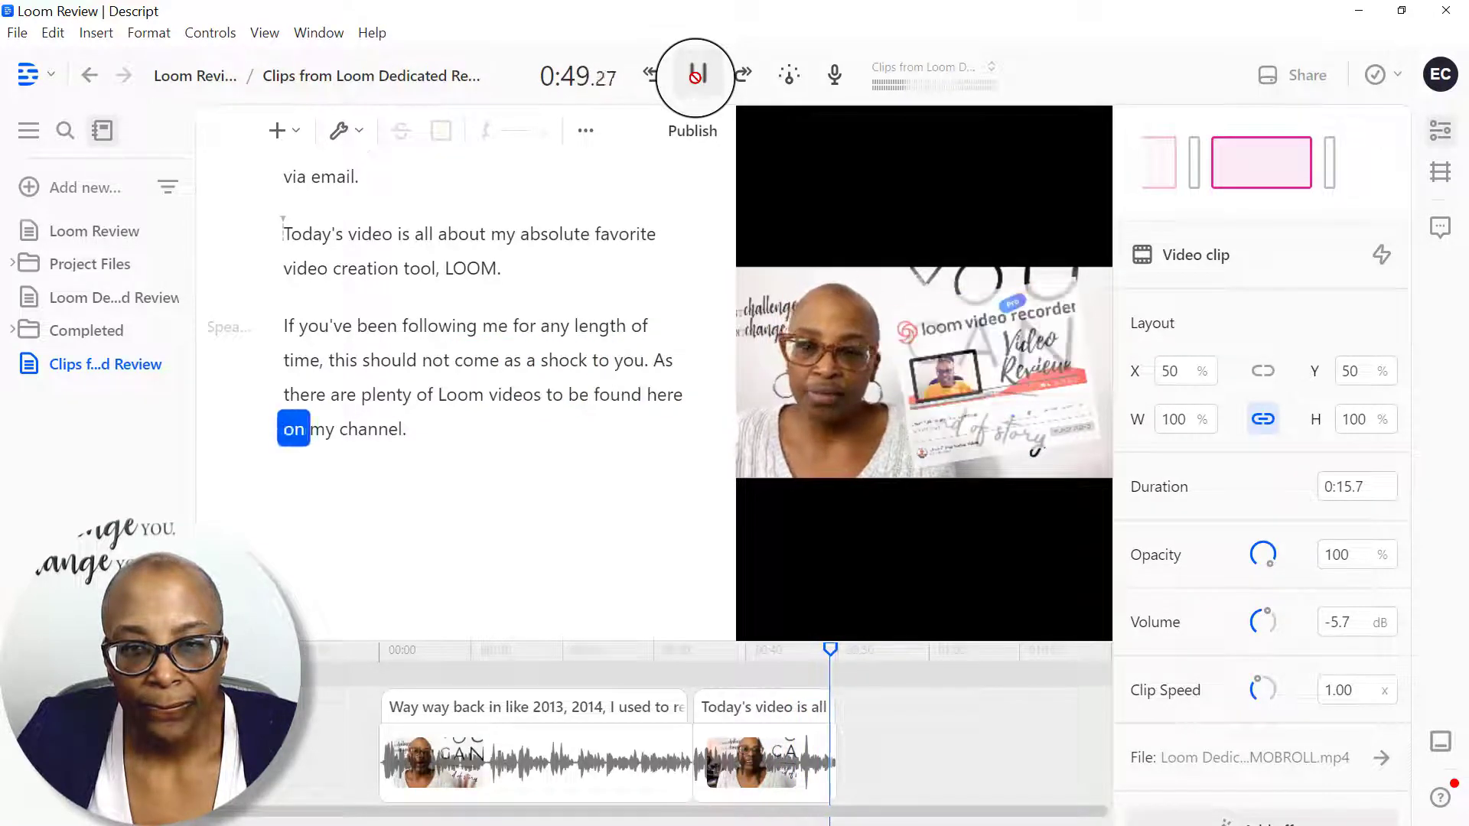
{"action": "left_click", "coordinate": [696, 76]}
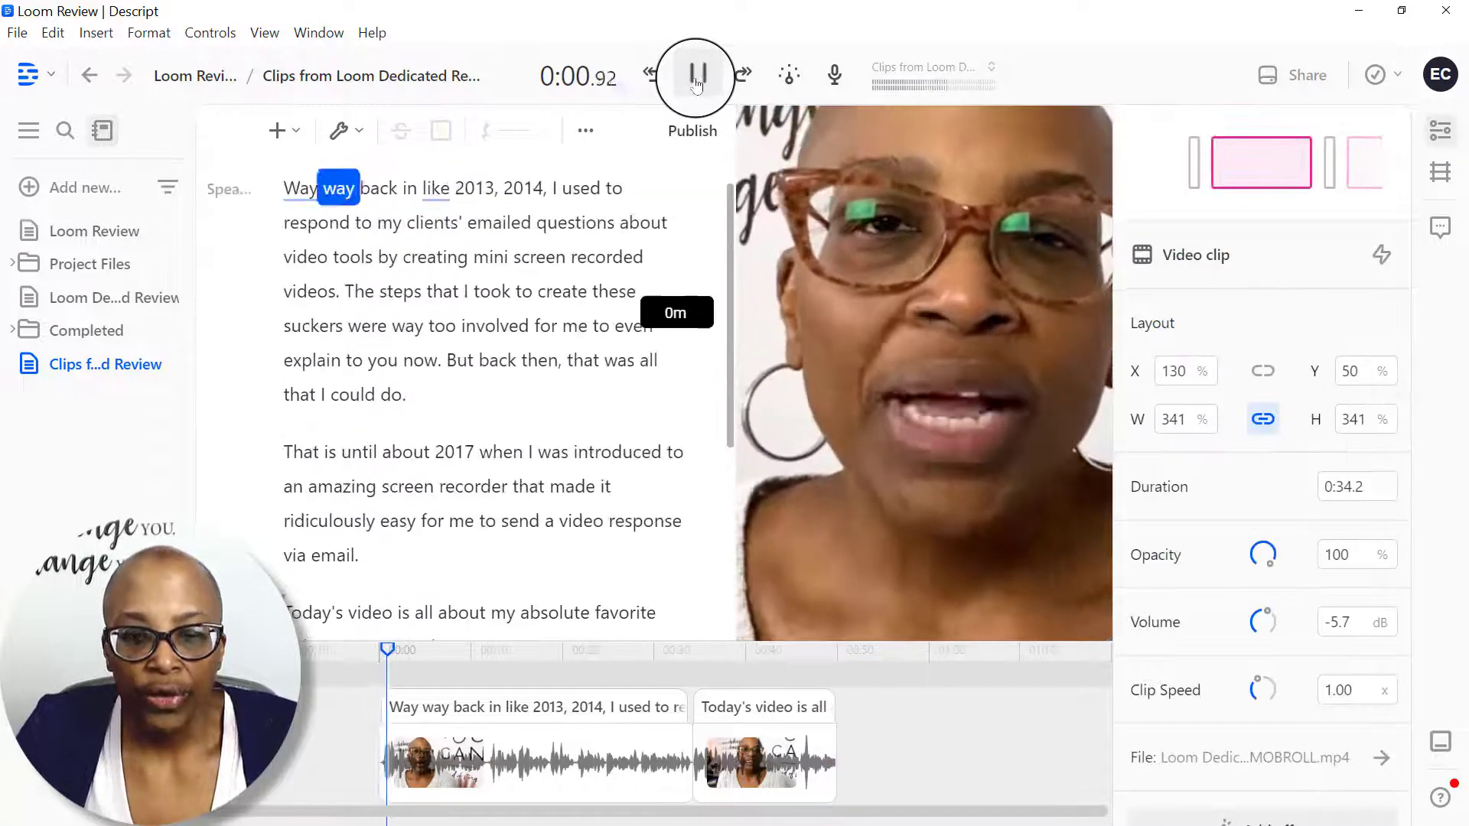
{"action": "left_click", "coordinate": [697, 76]}
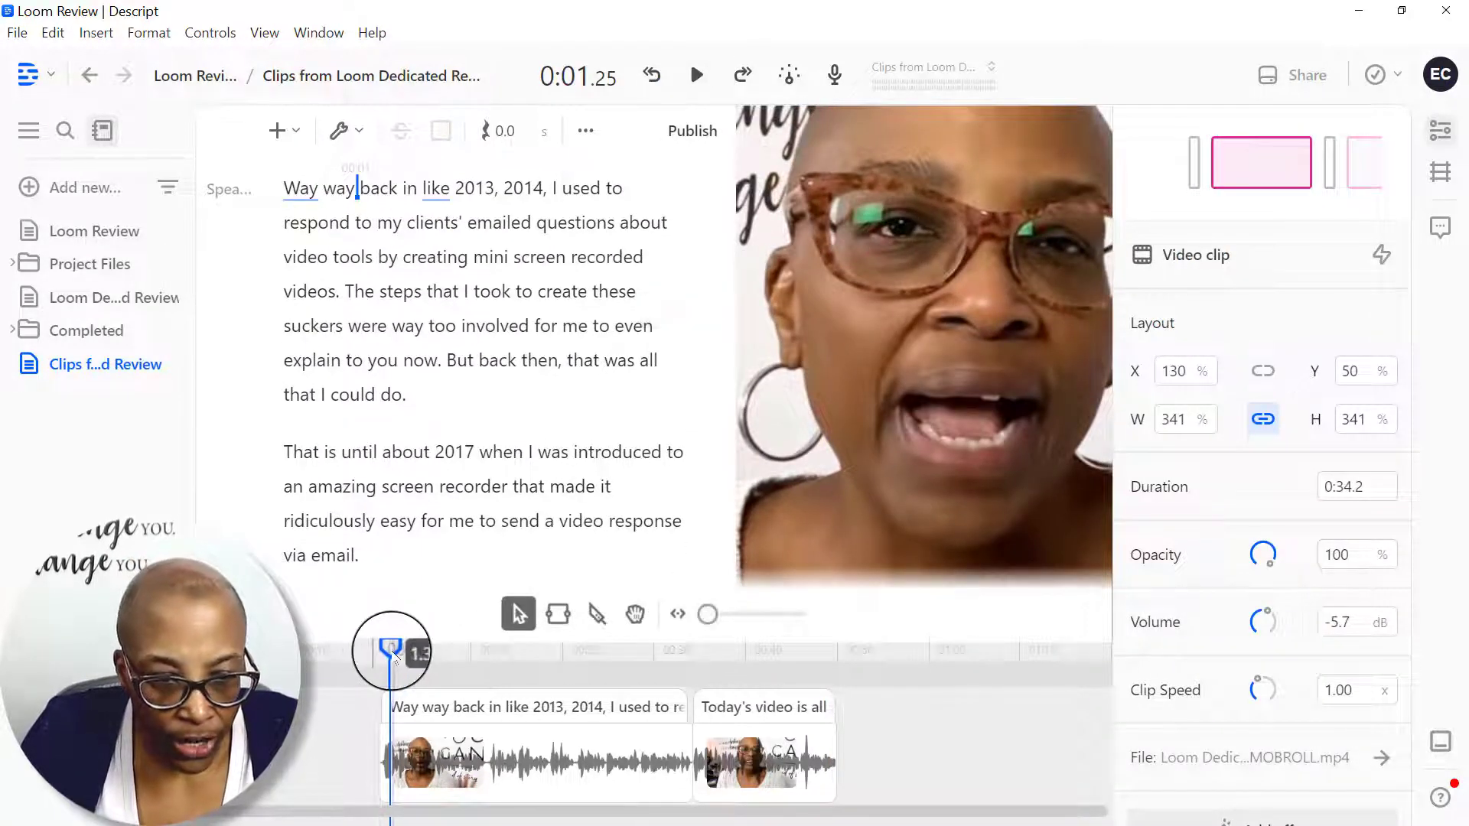
Step: Enlarge the second video clip in the portrait frame to 341% width with linked height
{"action": "left_click_drag", "start_coordinate": [391, 650], "coordinate": [732, 664]}
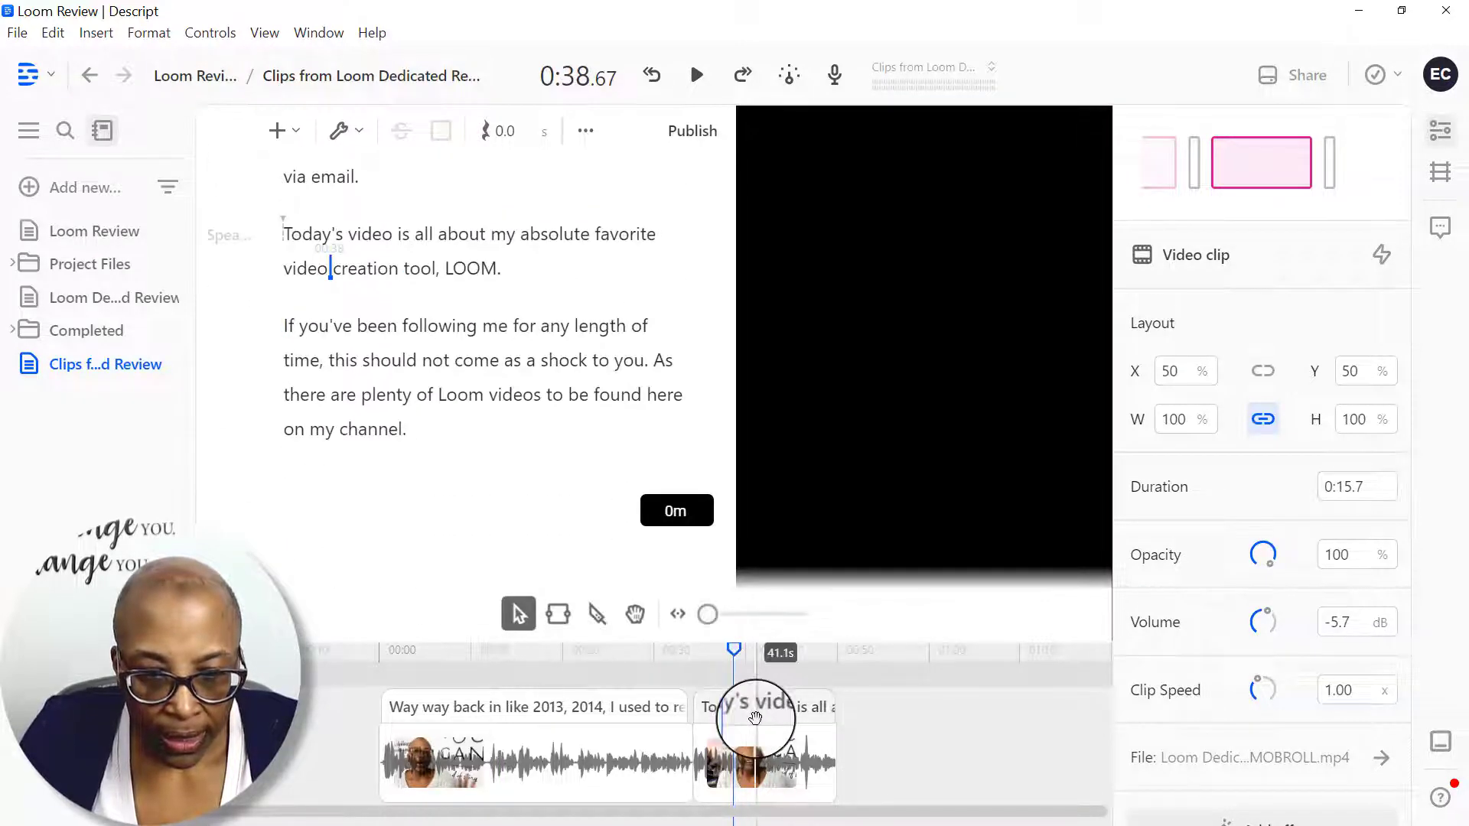
{"action": "mouse_move", "coordinate": [705, 612]}
{"action": "left_mouse_down"}
{"action": "mouse_move", "coordinate": [748, 613]}
{"action": "mouse_move", "coordinate": [725, 613]}
{"action": "left_mouse_up"}
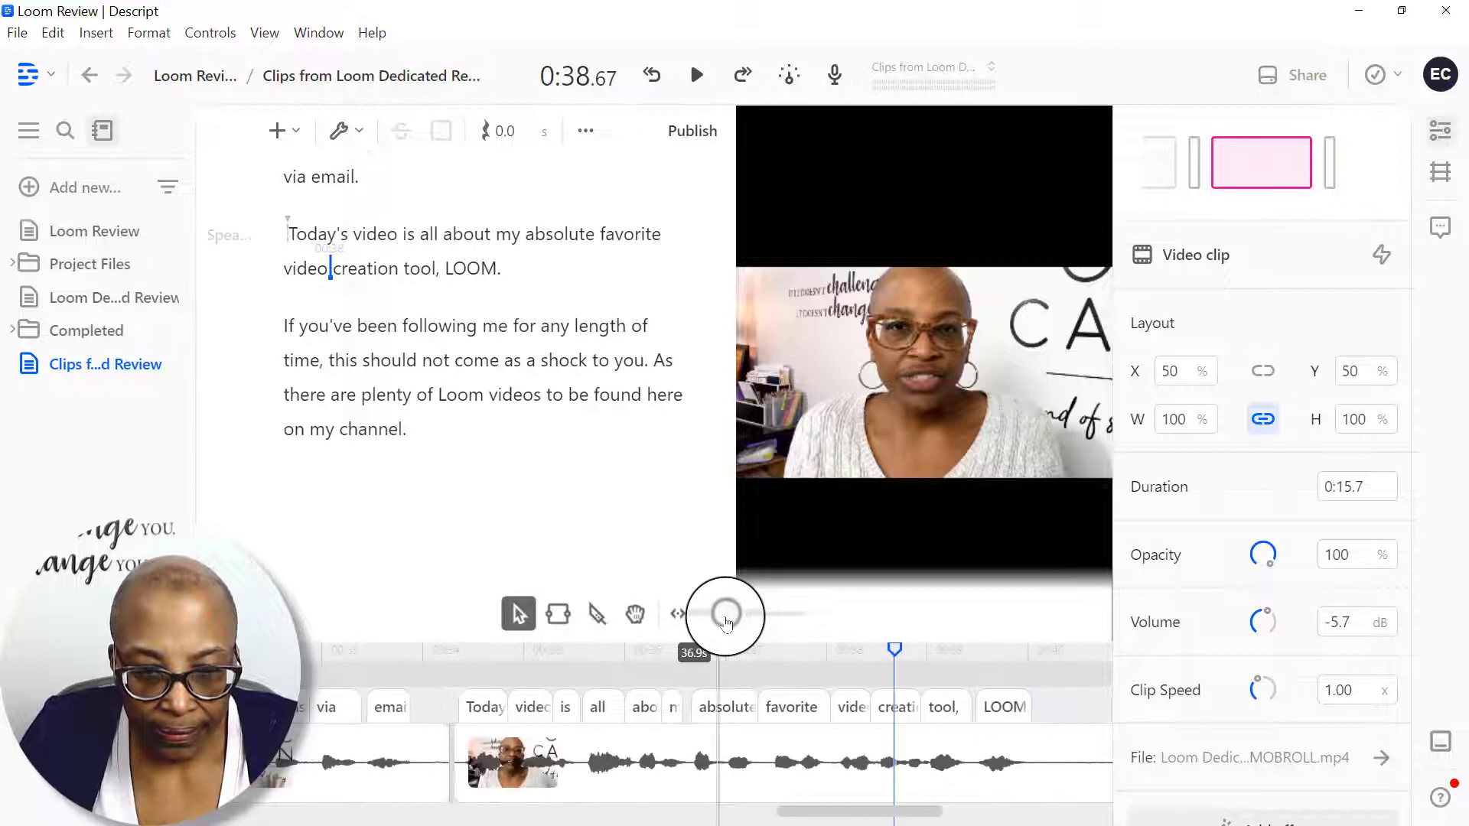
{"action": "left_click", "coordinate": [454, 654]}
{"action": "left_click_drag", "start_coordinate": [456, 655], "coordinate": [453, 649]}
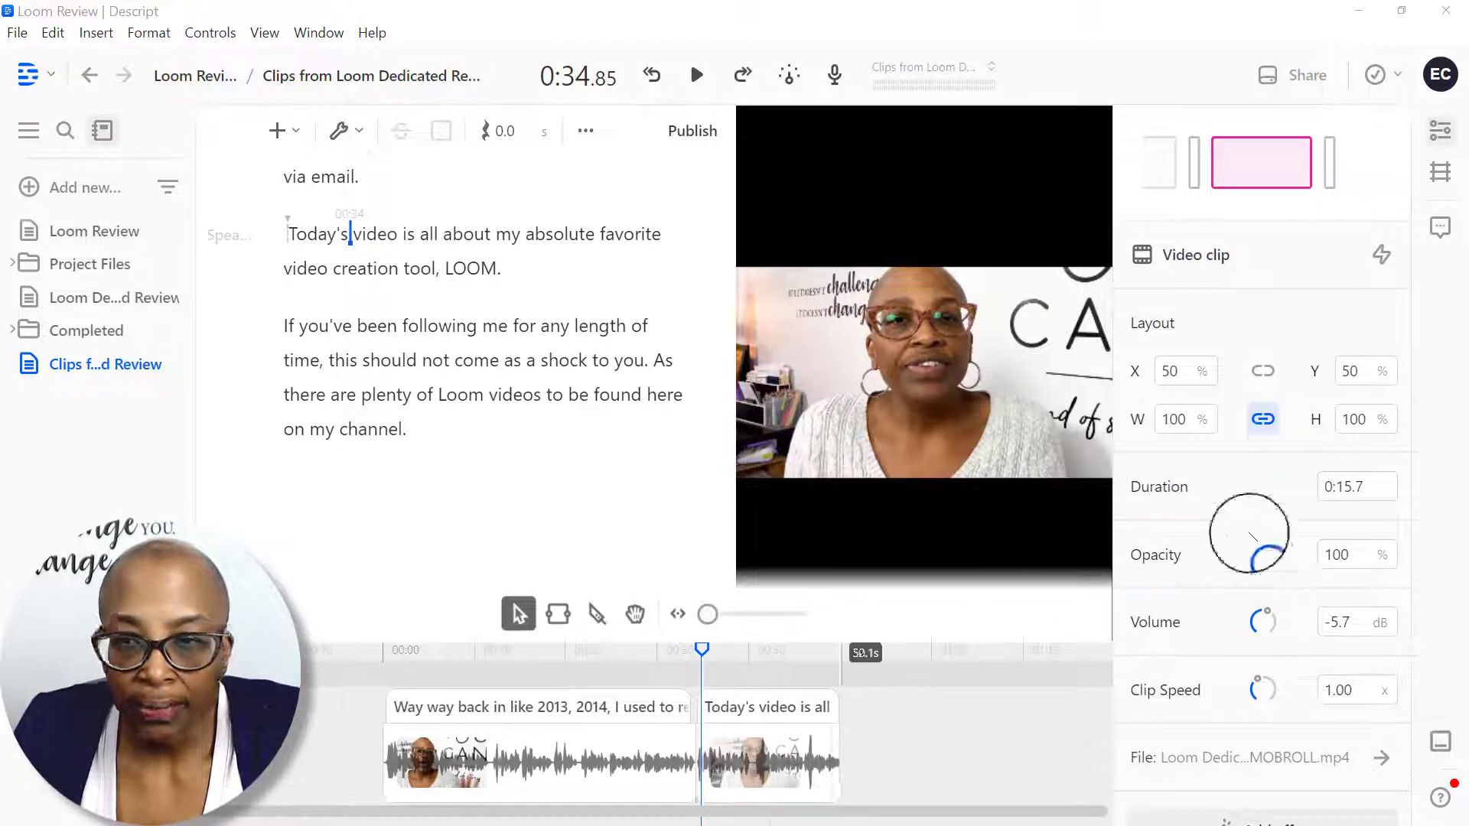
{"action": "left_click", "coordinate": [1173, 419]}
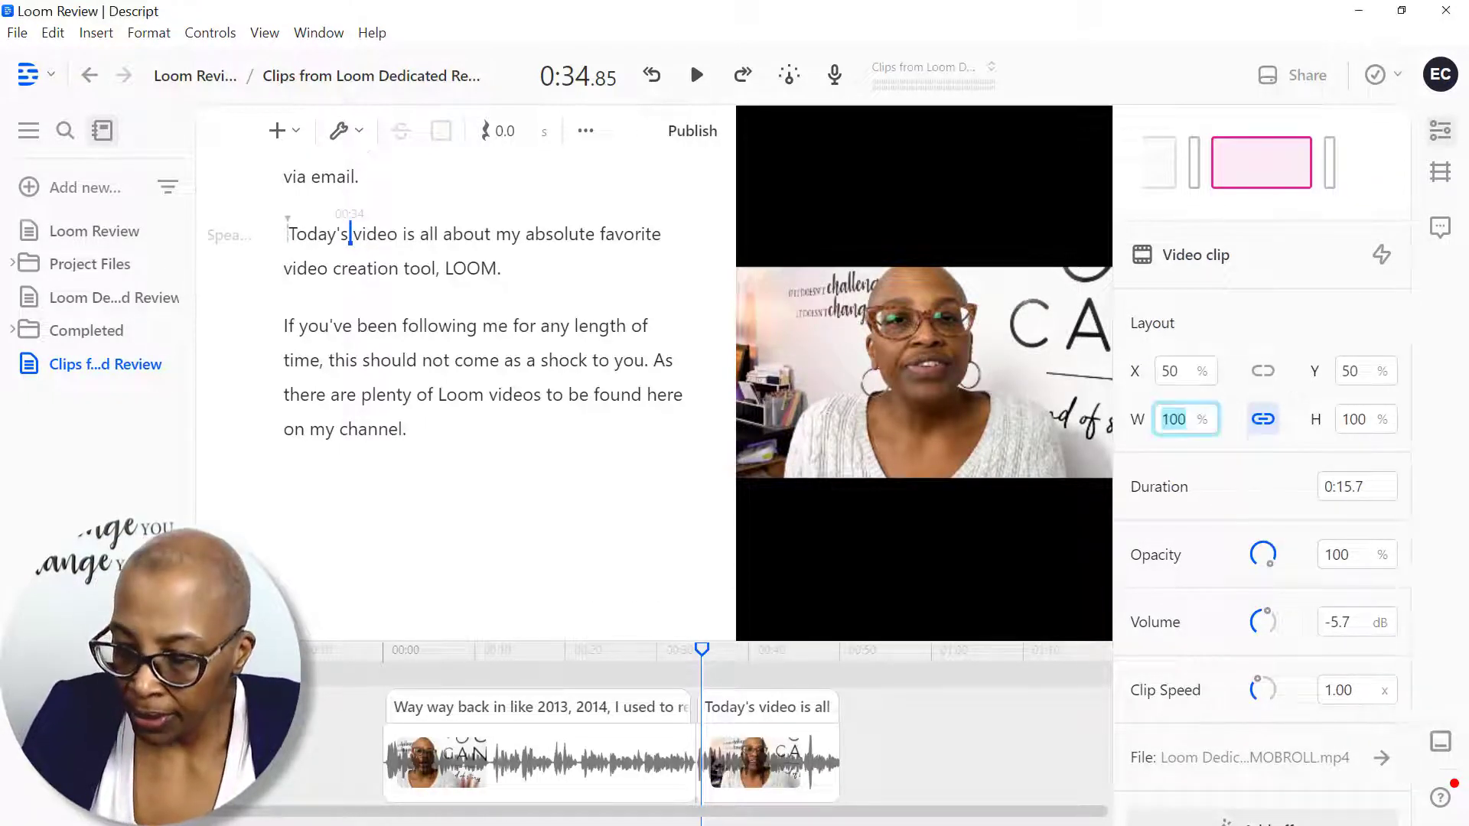
{"action": "type", "text": "341"}
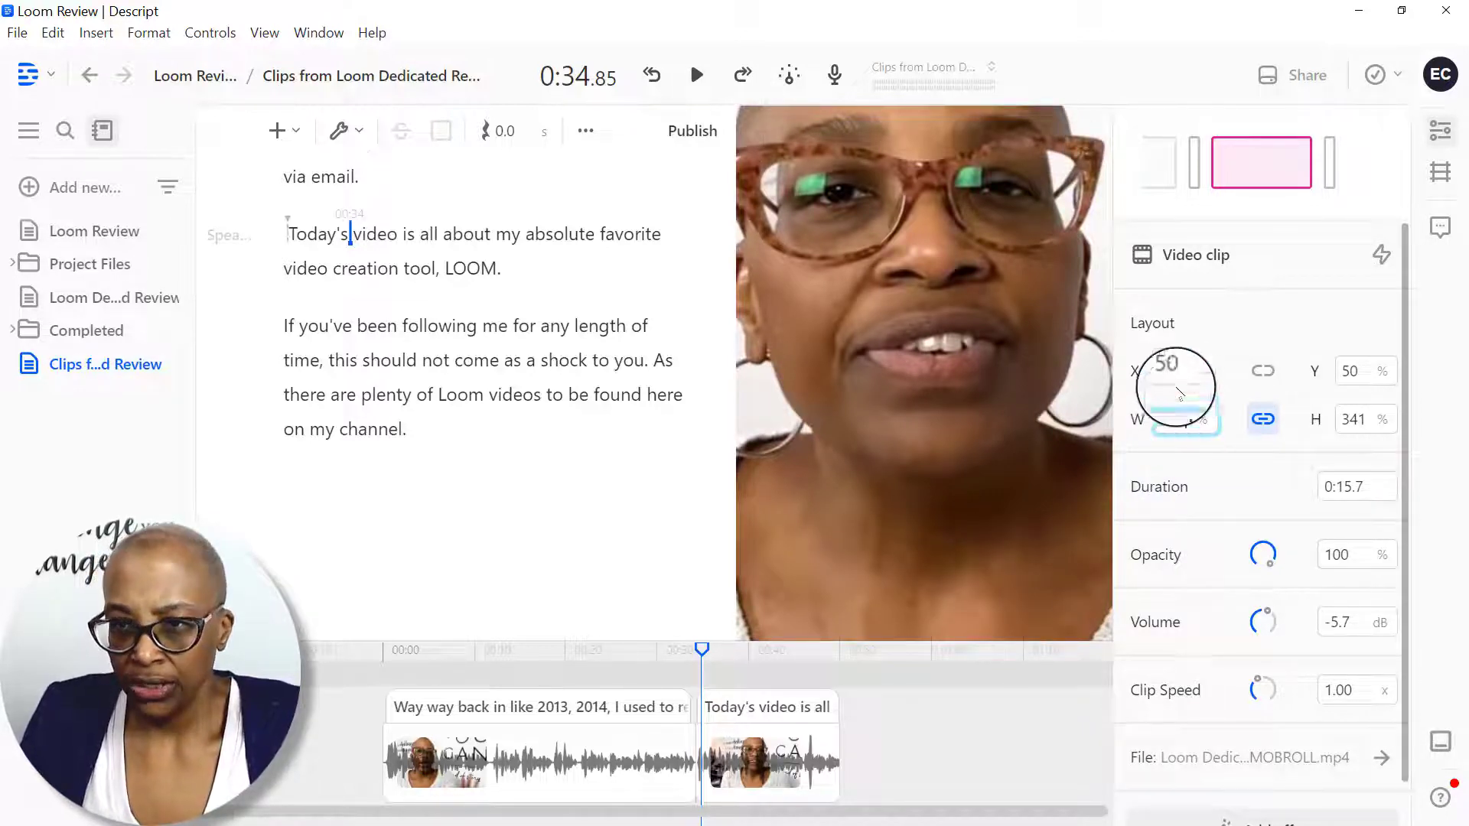
{"action": "left_click", "coordinate": [725, 654]}
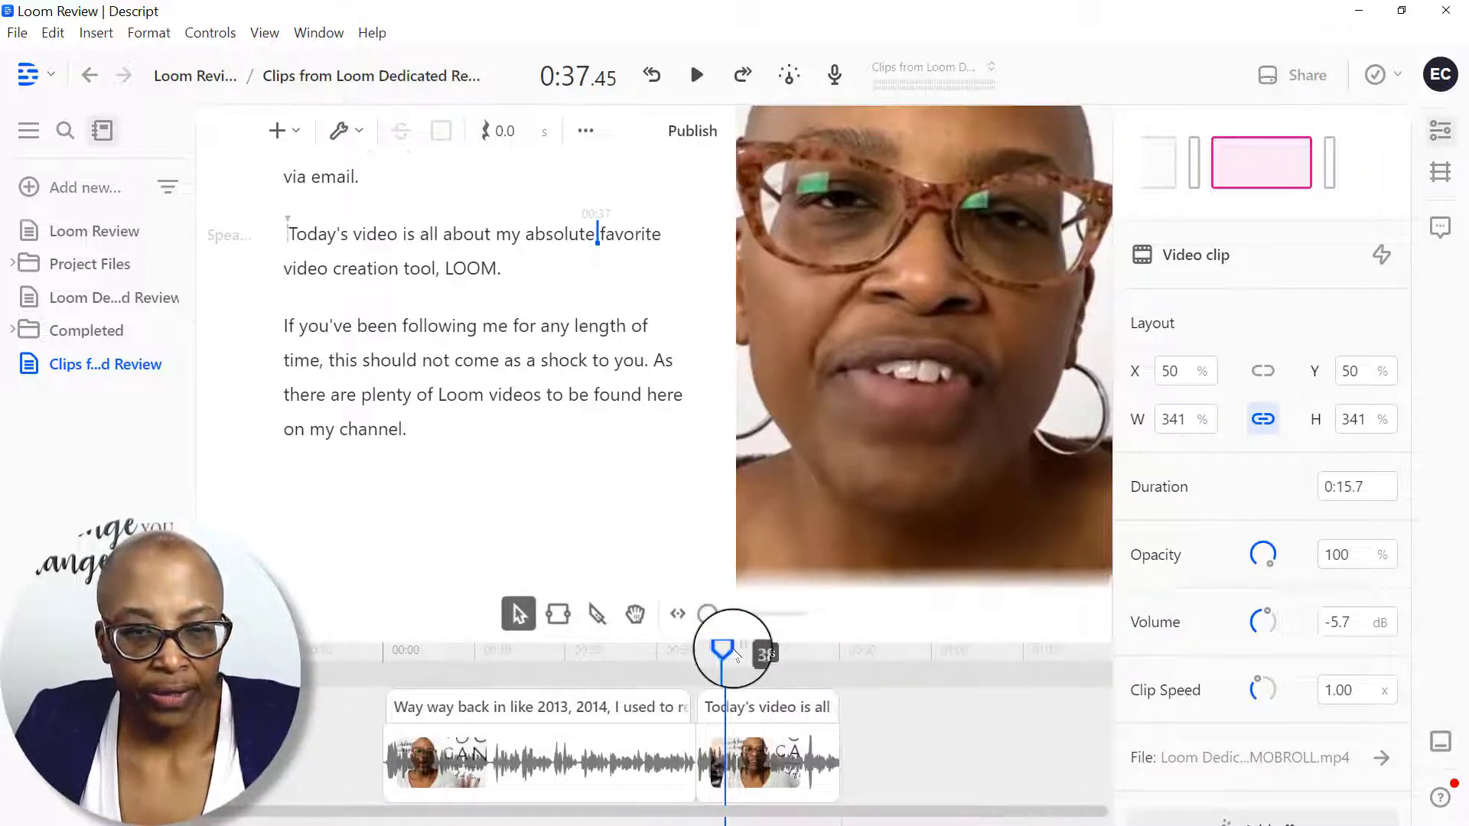
Step: Insert Fancy Captions at the start of the composition and extend them to the end of the first video clip
{"action": "left_click_drag", "start_coordinate": [732, 656], "coordinate": [369, 649]}
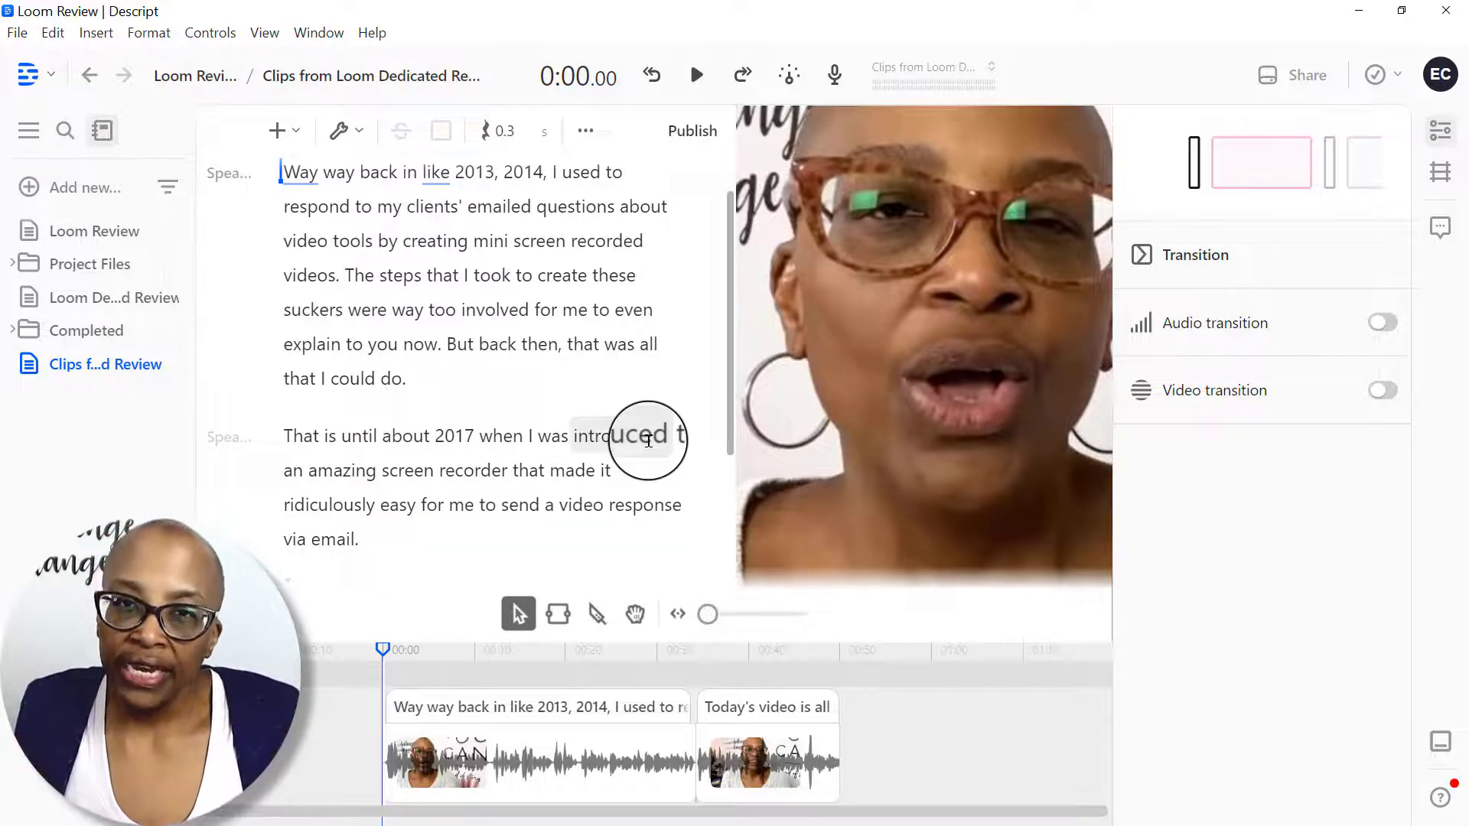
{"action": "left_click", "coordinate": [299, 136]}
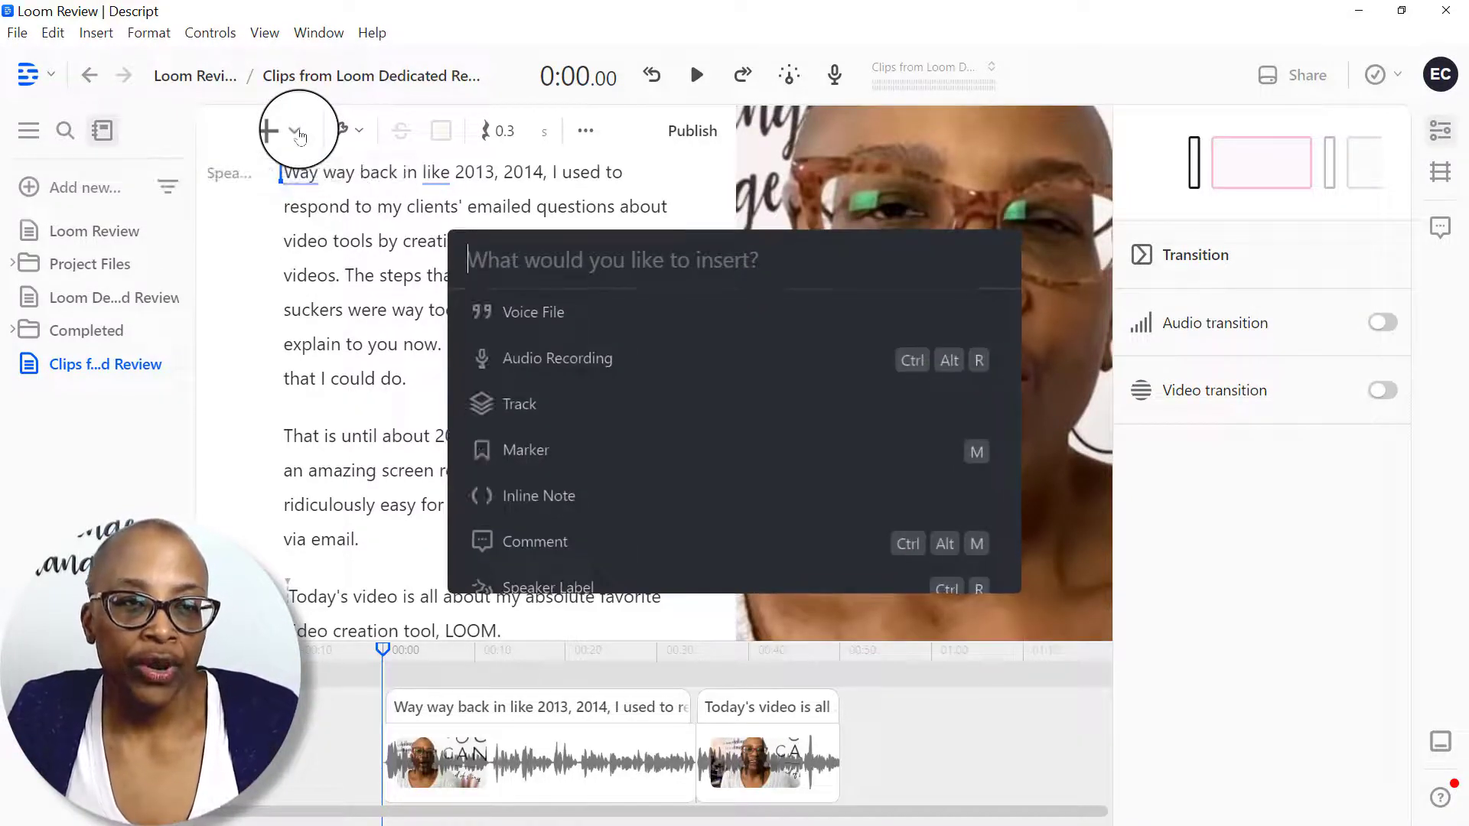
{"action": "scroll", "coordinate": [604, 375], "scroll_direction": "down", "scroll_amount": 5}
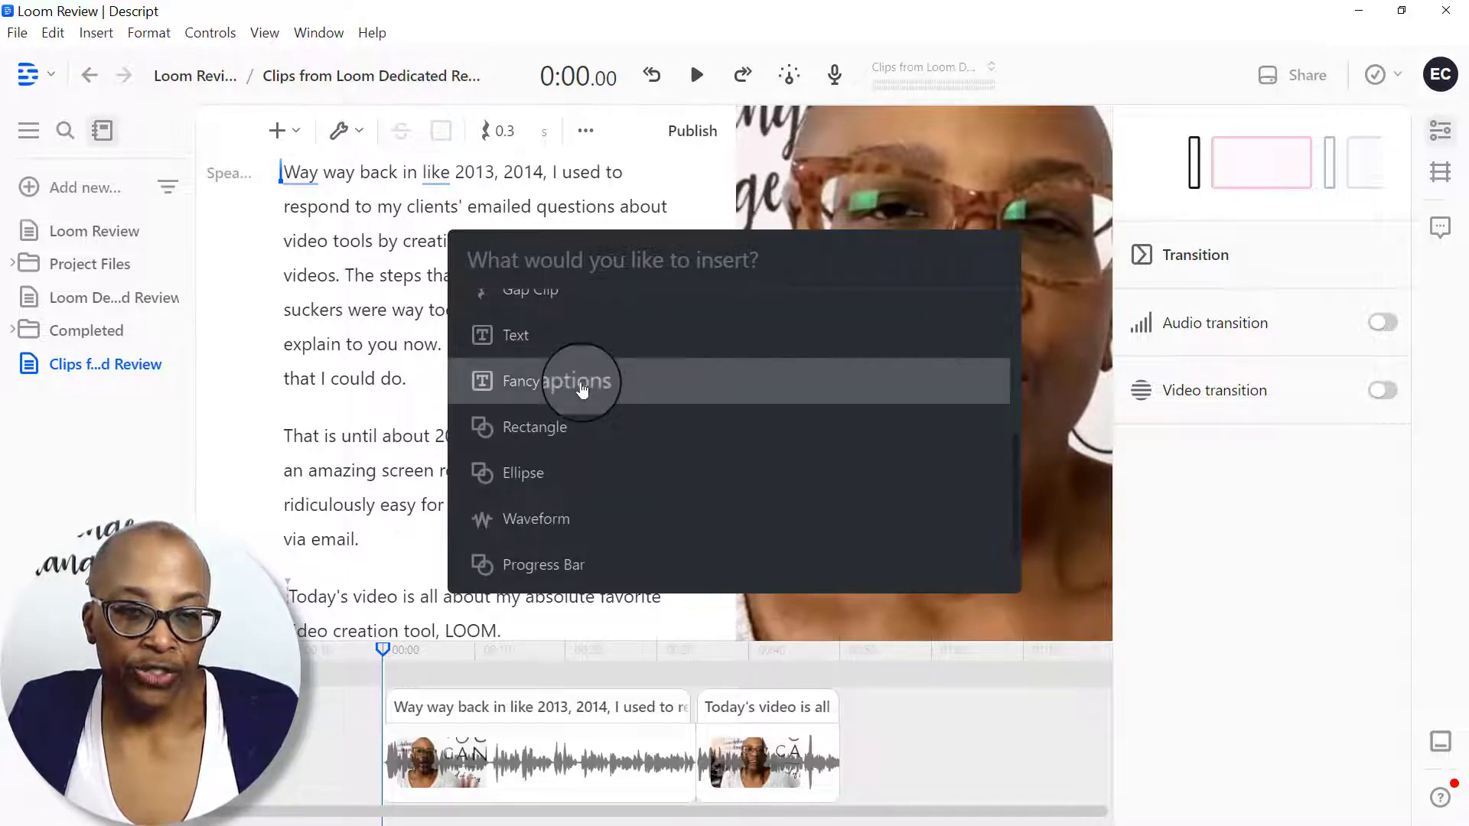
{"action": "left_click", "coordinate": [583, 389]}
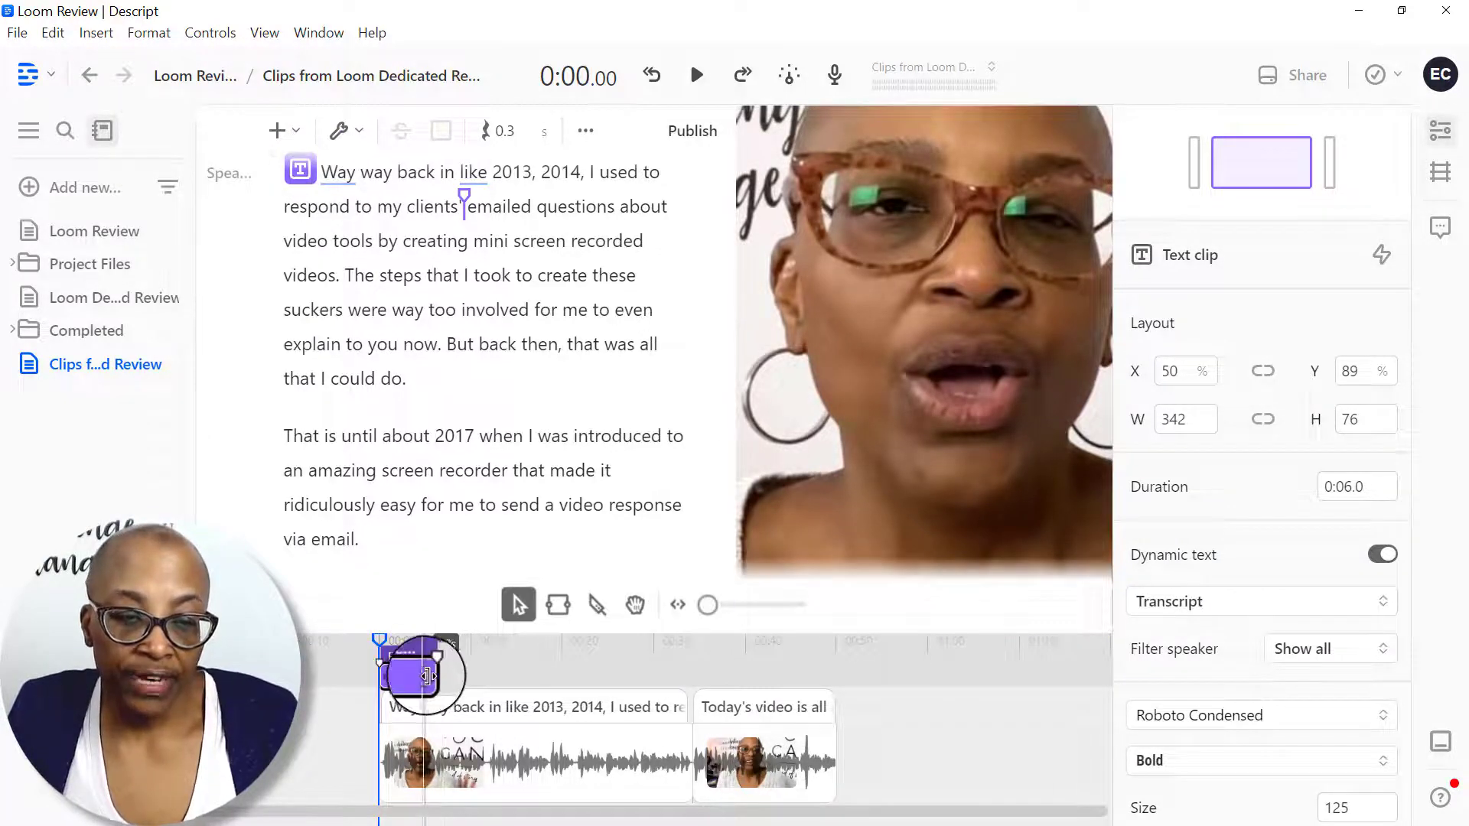
{"action": "left_click_drag", "start_coordinate": [432, 676], "coordinate": [691, 683]}
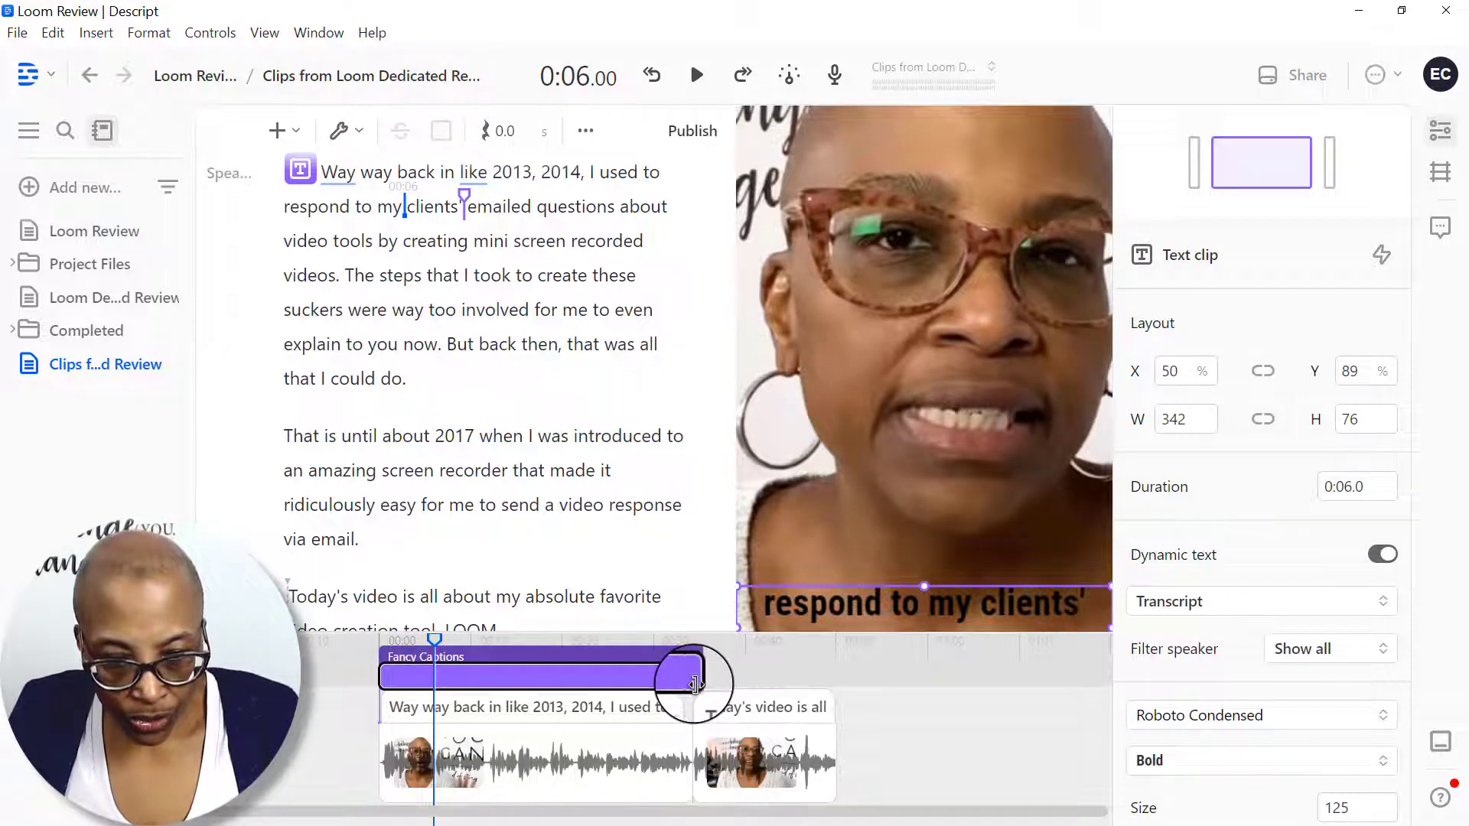
{"action": "left_click_drag", "start_coordinate": [695, 684], "coordinate": [697, 685]}
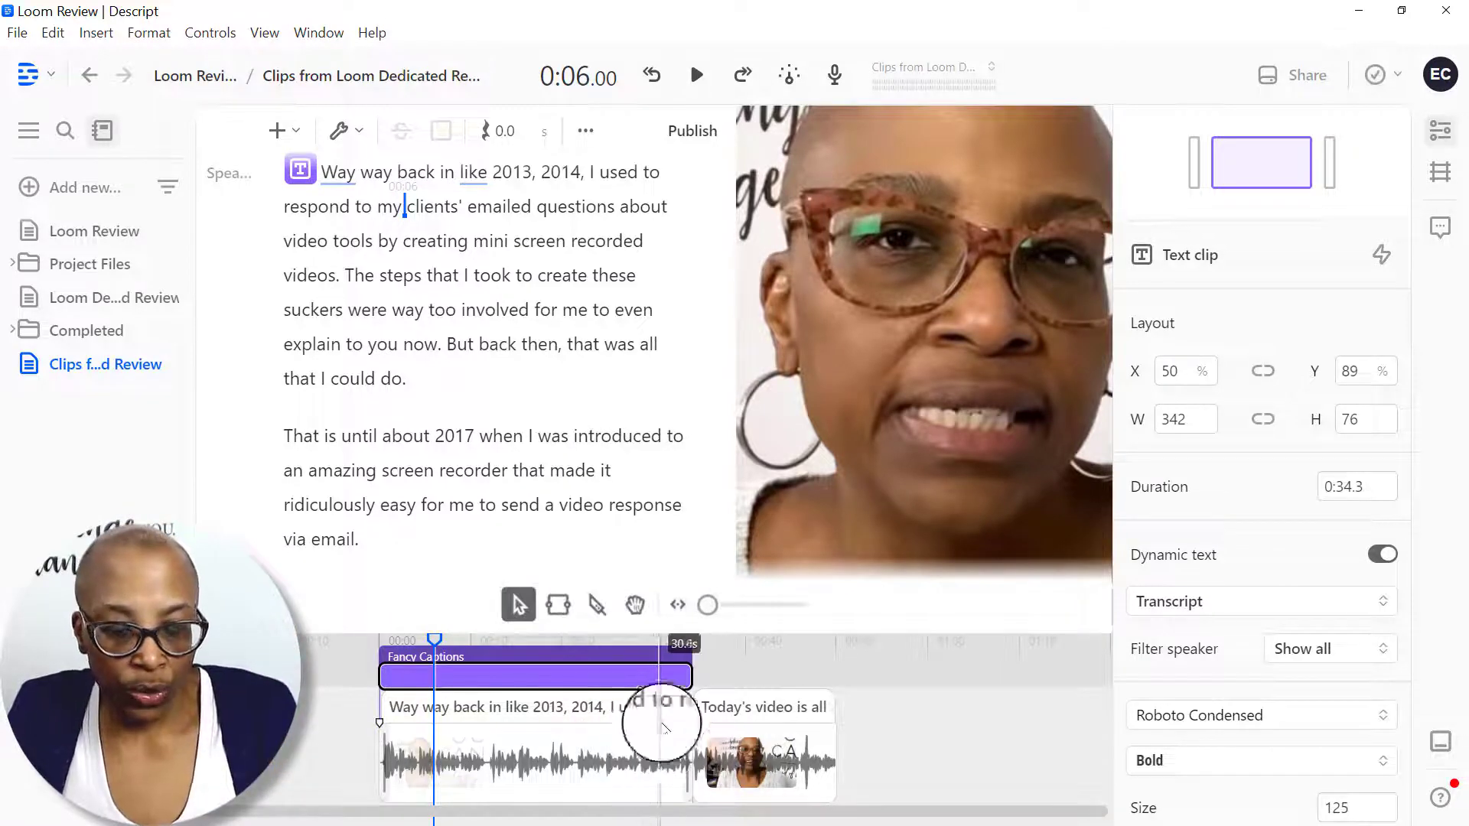
Step: Insert Fancy Captions before "Today's video" and extend them to the end of the second video clip
{"action": "left_click", "coordinate": [681, 641]}
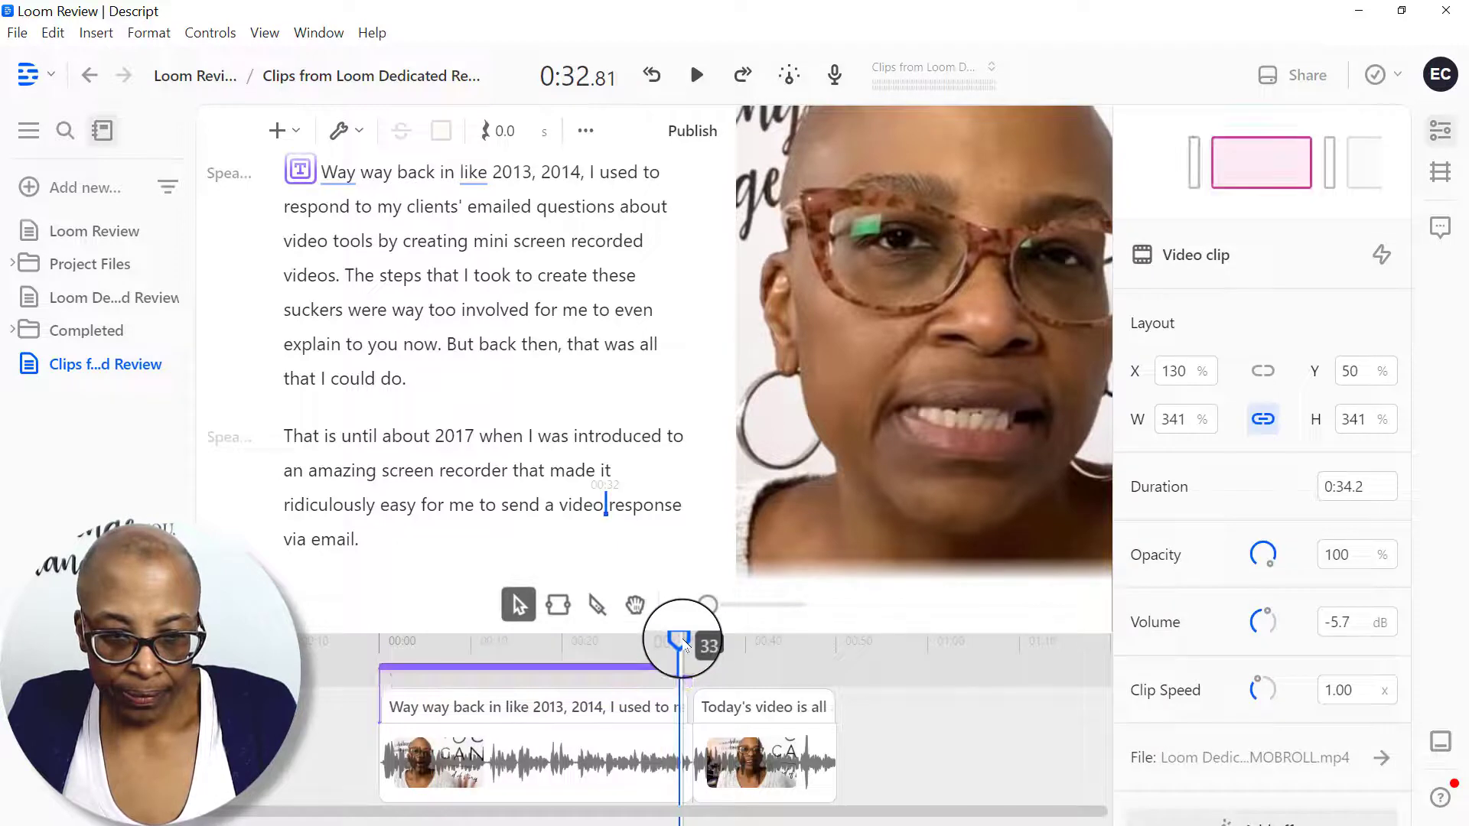
{"action": "left_click_drag", "start_coordinate": [681, 641], "coordinate": [699, 635]}
{"action": "scroll", "coordinate": [600, 466], "scroll_direction": "down", "scroll_amount": 5}
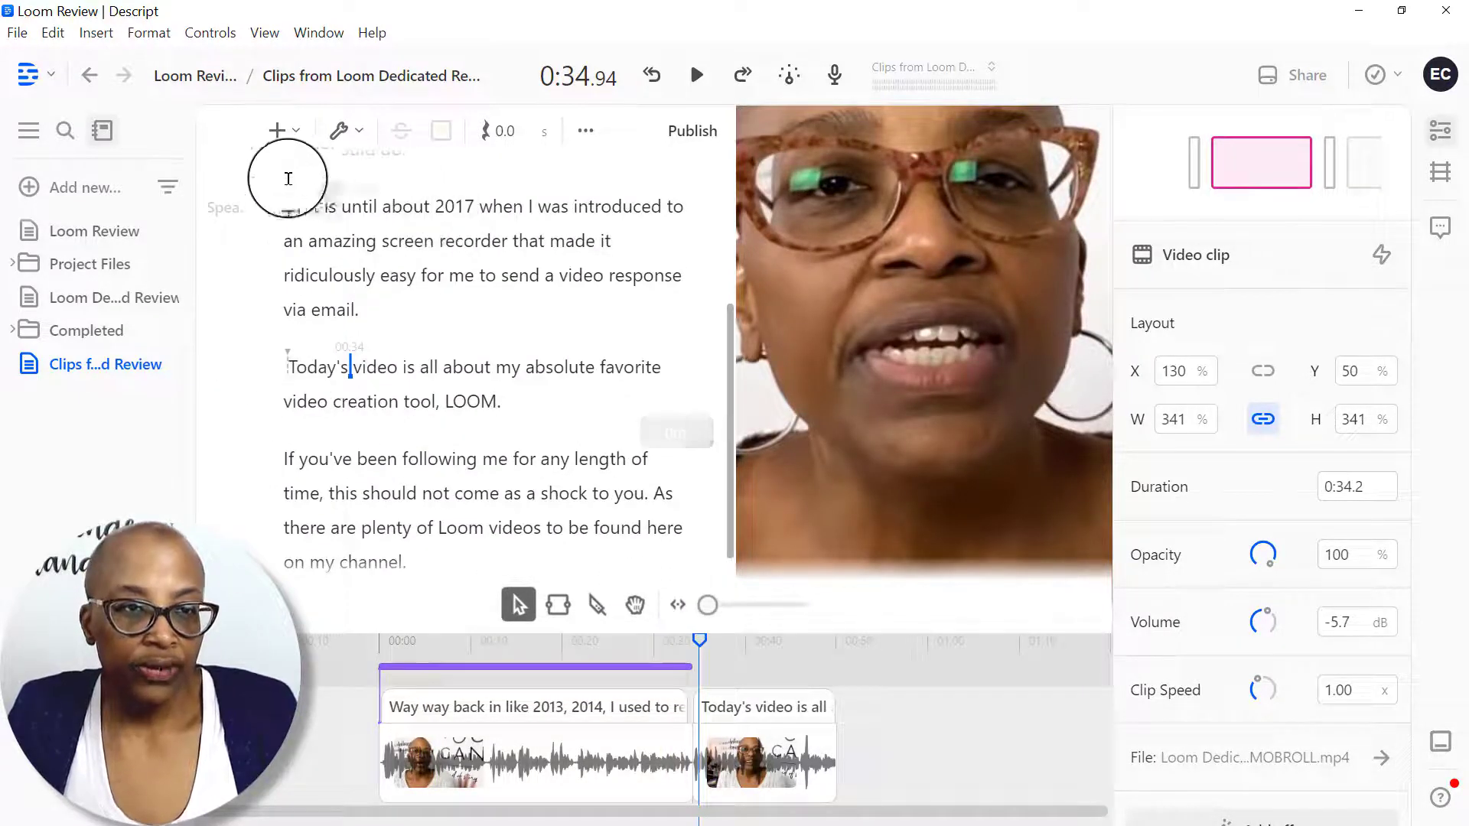
{"action": "left_click", "coordinate": [288, 364]}
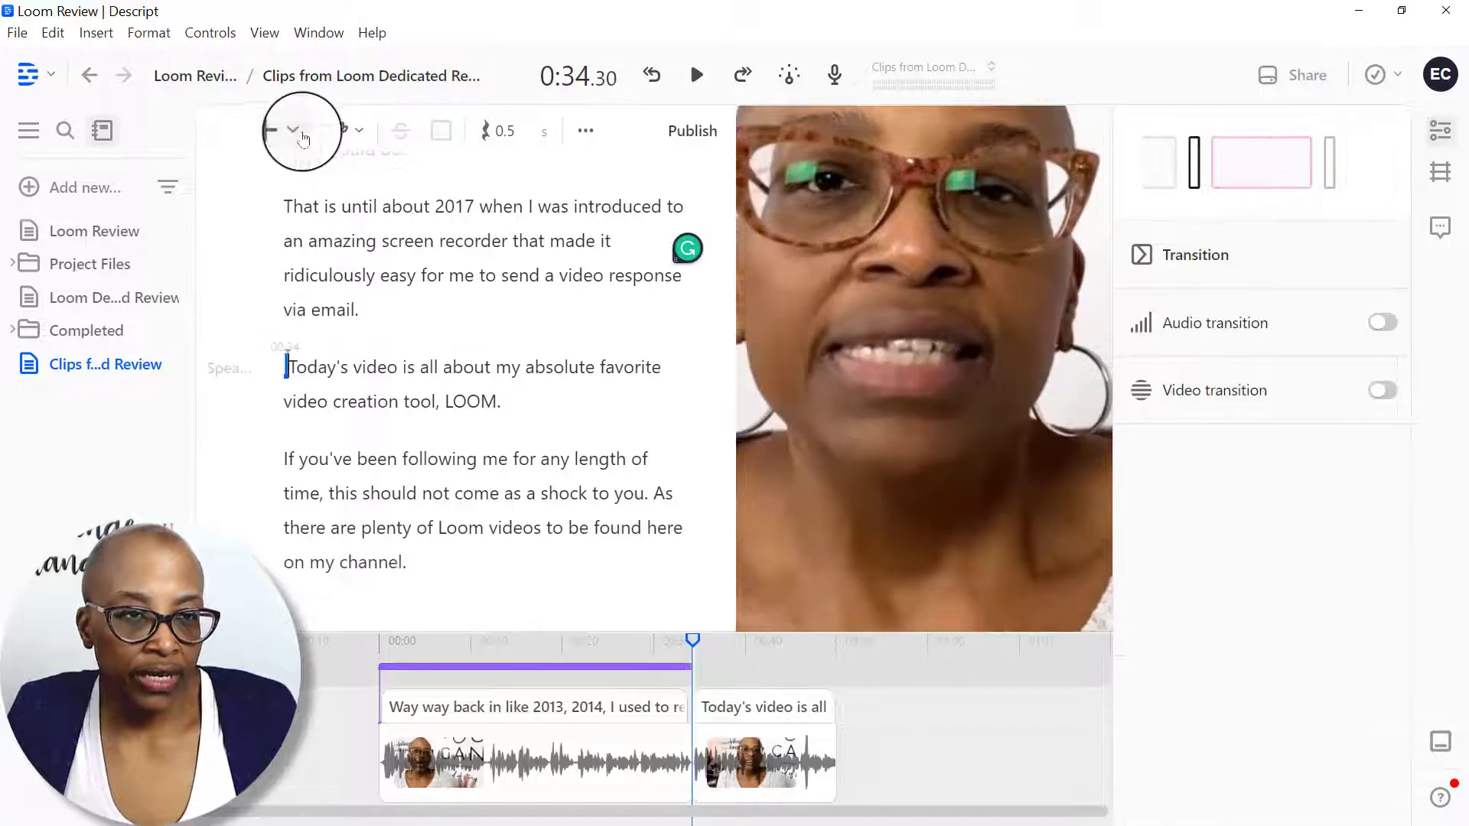
{"action": "left_click", "coordinate": [283, 130]}
{"action": "scroll", "coordinate": [528, 428], "scroll_direction": "down", "scroll_amount": 5}
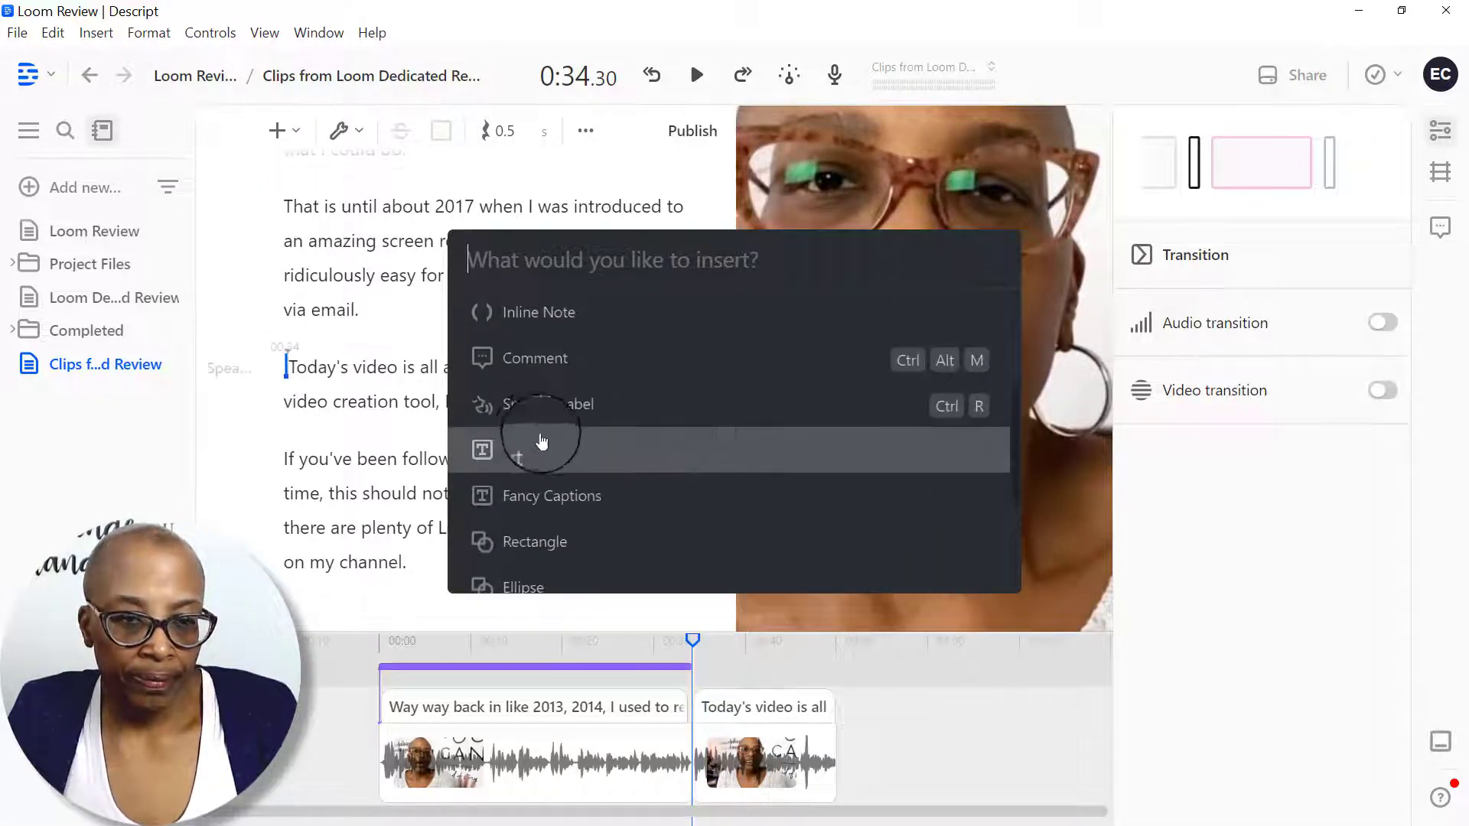
{"action": "left_click", "coordinate": [552, 379]}
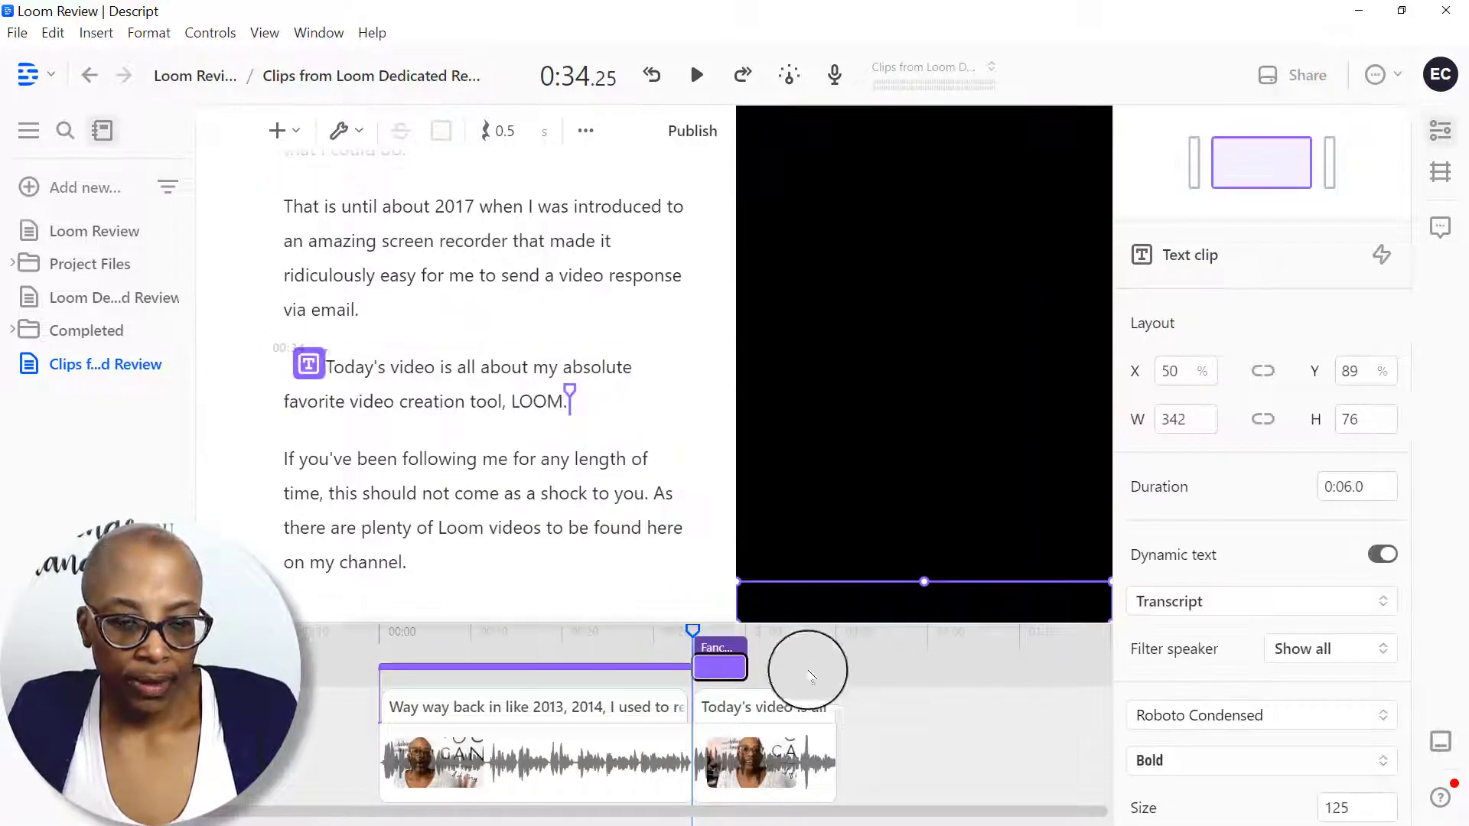
{"action": "left_click_drag", "start_coordinate": [791, 670], "coordinate": [836, 669]}
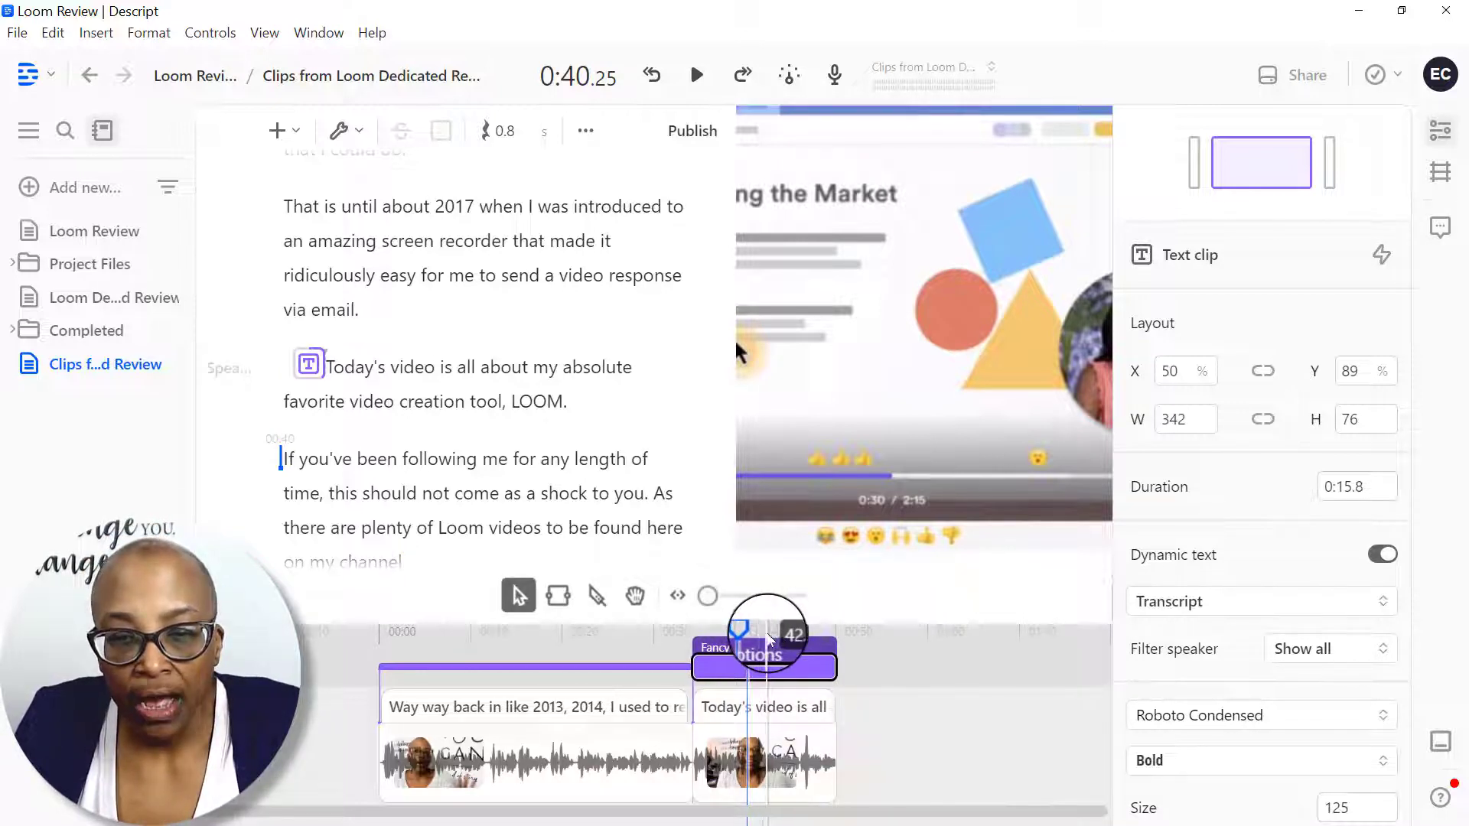
Step: Scrub and play the second clip from about 0:42 to 0:46 to examine where its on-screen visuals change
{"action": "left_click", "coordinate": [768, 634]}
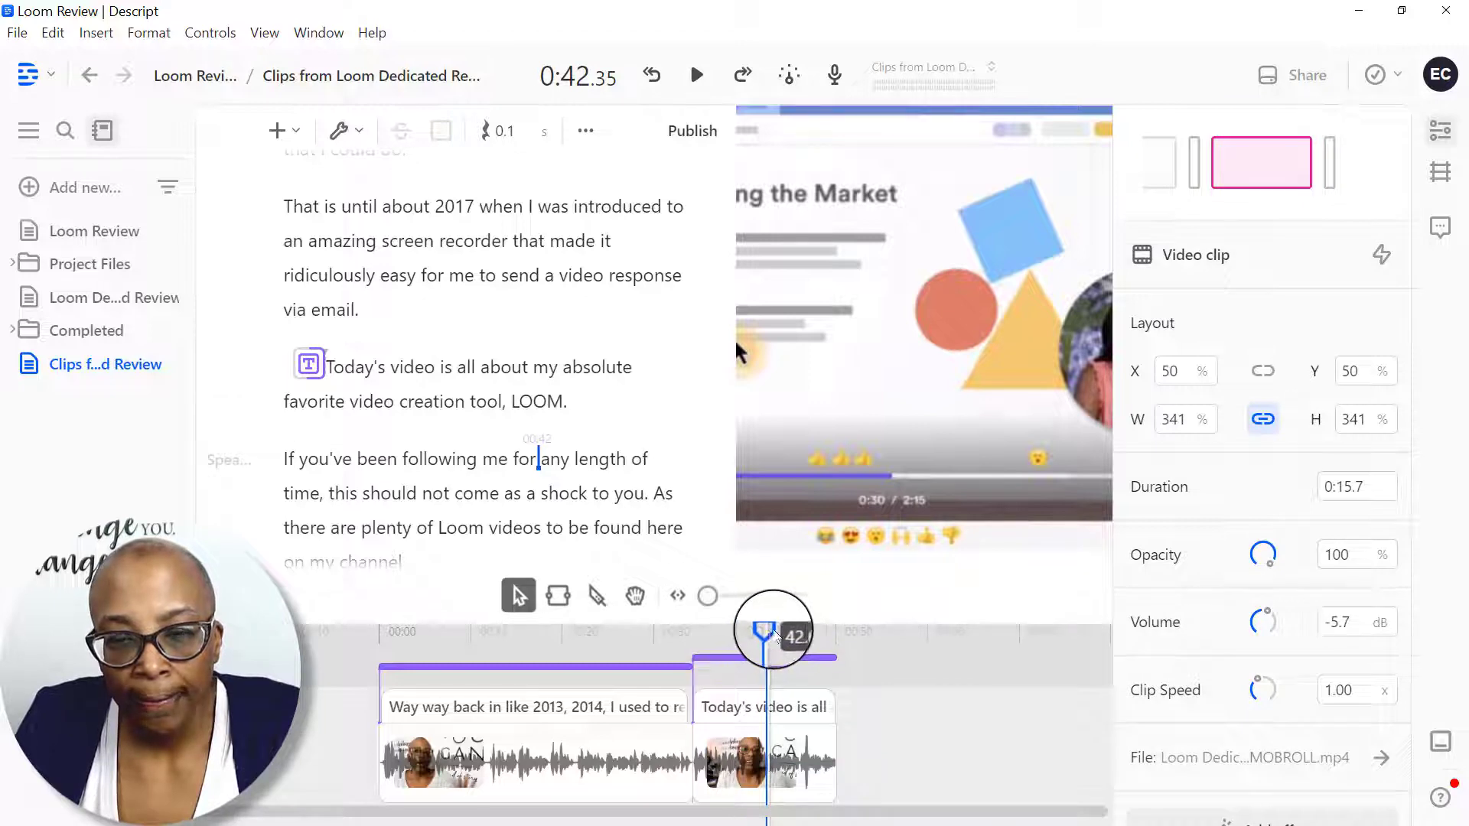
{"action": "left_click_drag", "start_coordinate": [771, 638], "coordinate": [801, 638]}
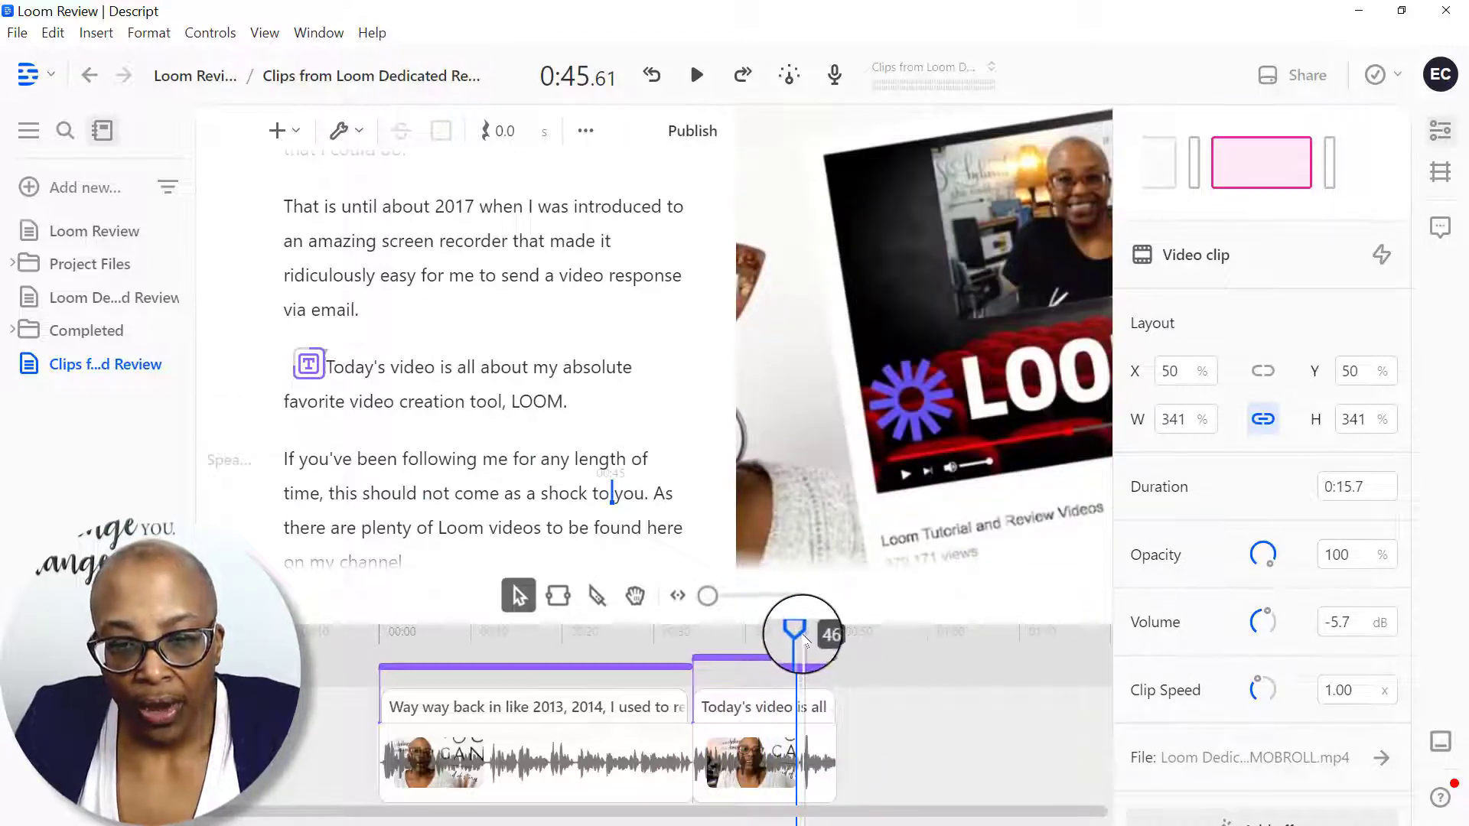
{"action": "left_click_drag", "start_coordinate": [791, 635], "coordinate": [771, 638]}
{"action": "left_click_drag", "start_coordinate": [707, 595], "coordinate": [733, 603]}
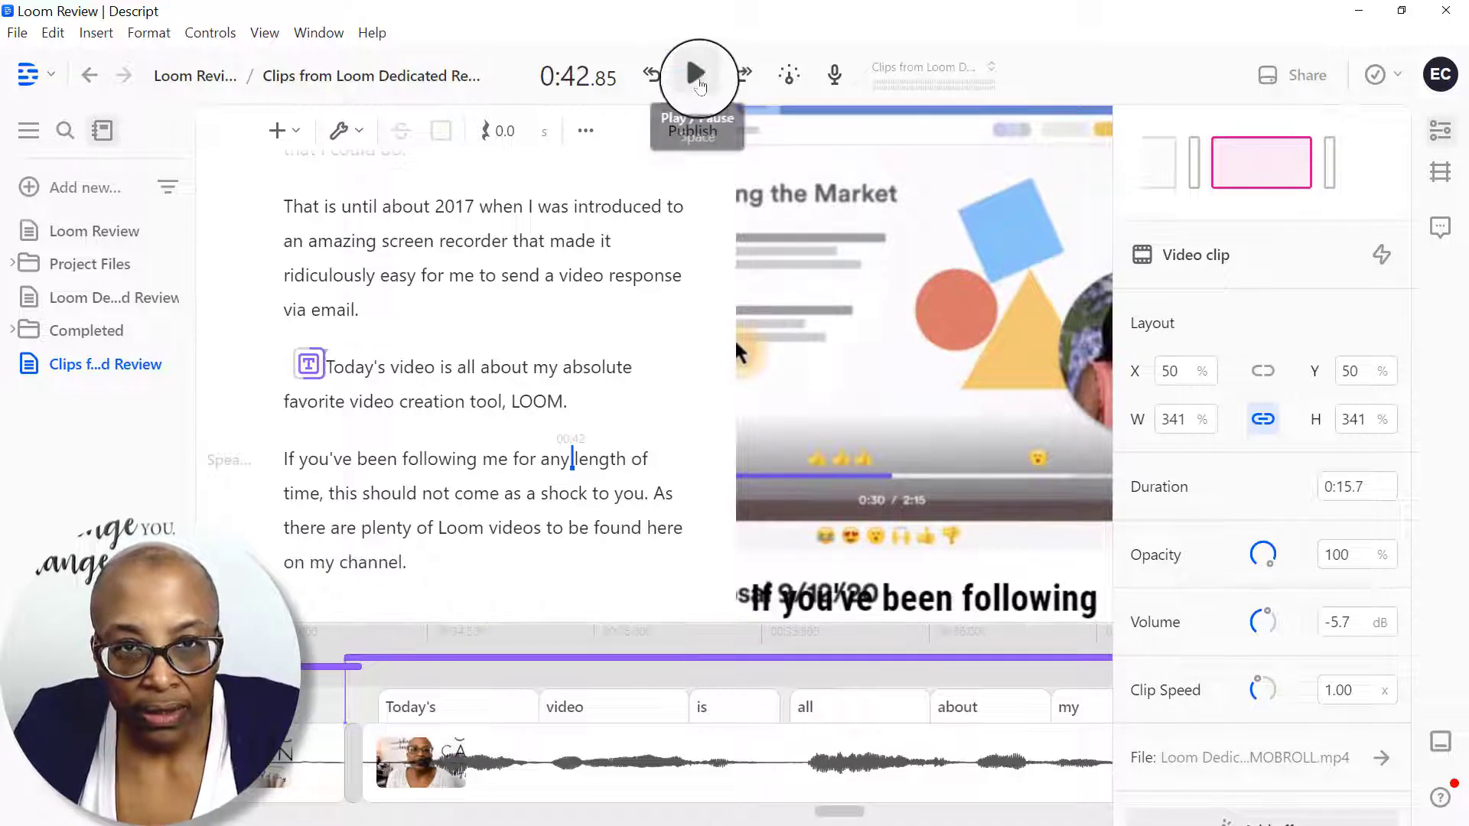
{"action": "left_click", "coordinate": [698, 81]}
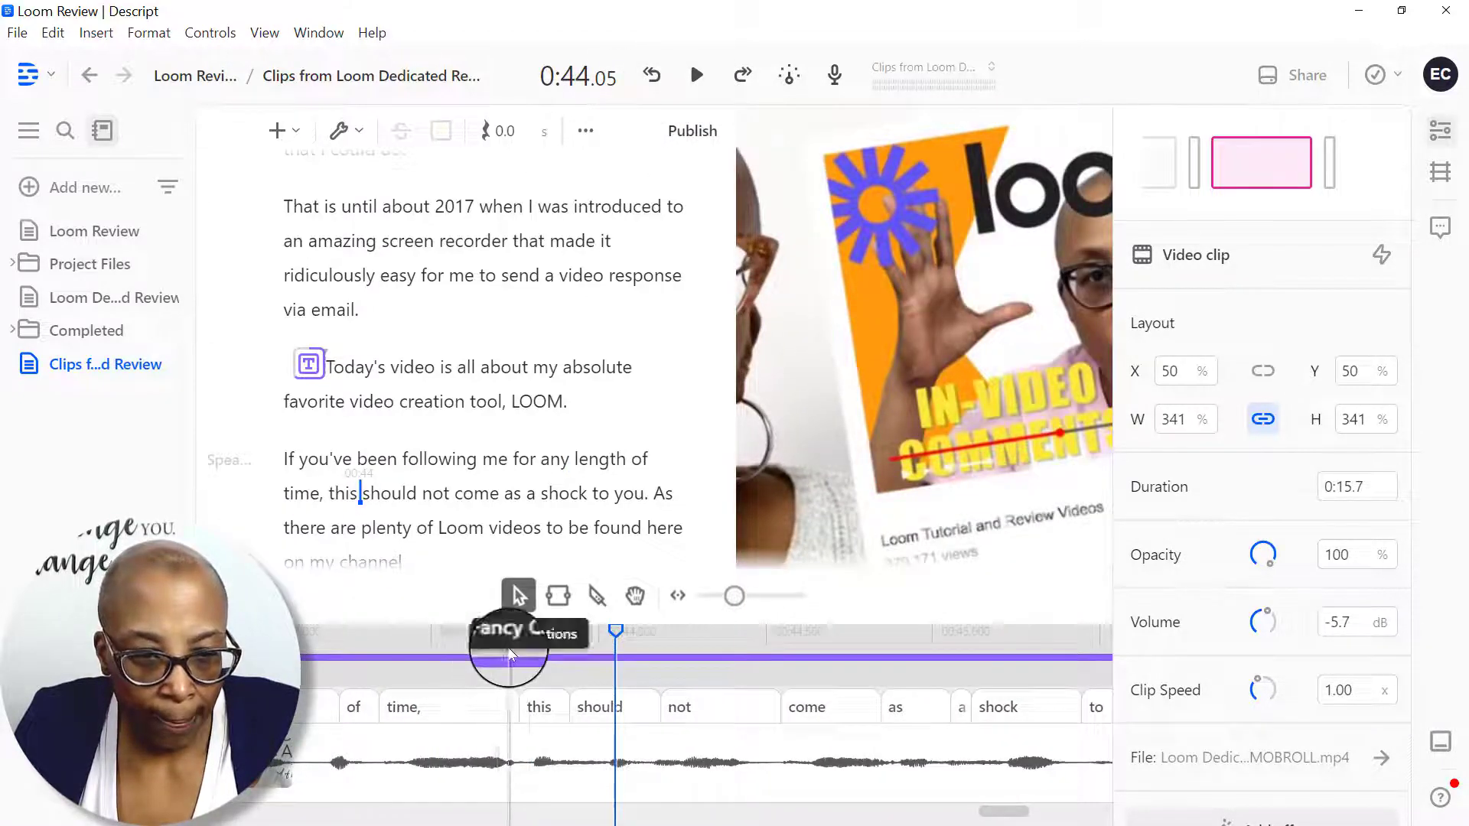
{"action": "left_click", "coordinate": [388, 645]}
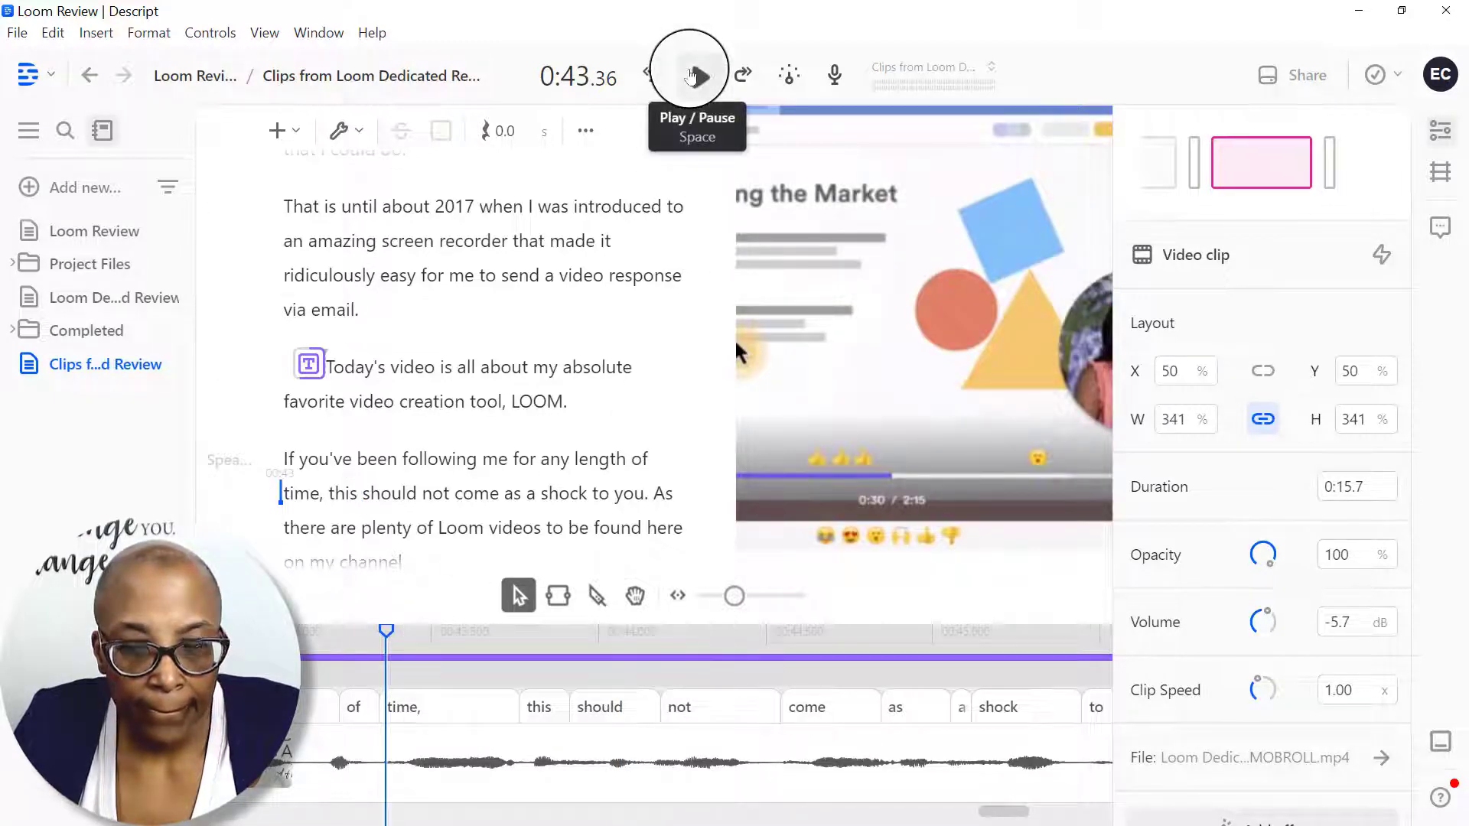
{"action": "left_click", "coordinate": [694, 76]}
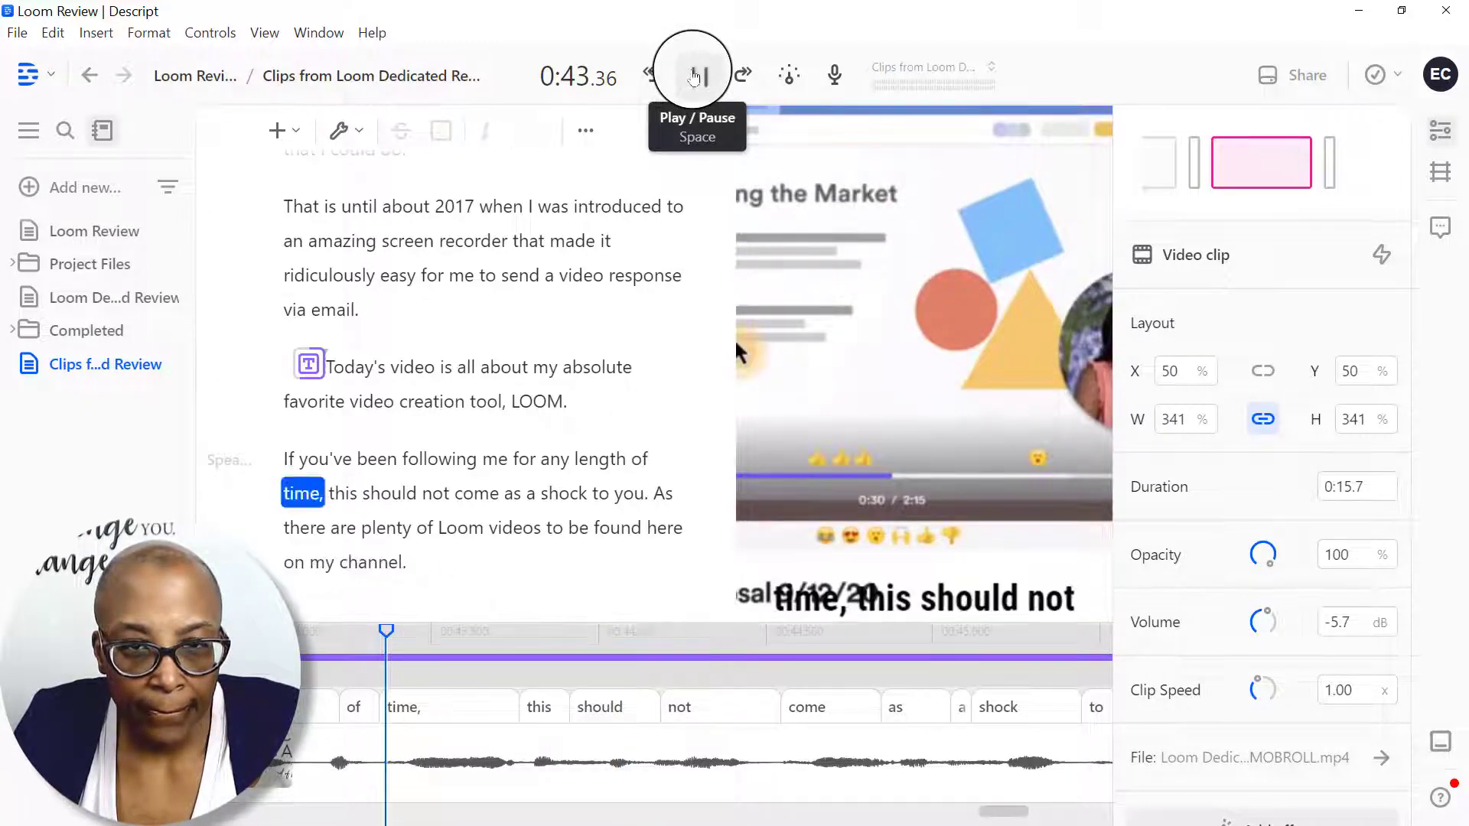
{"action": "left_click", "coordinate": [696, 74]}
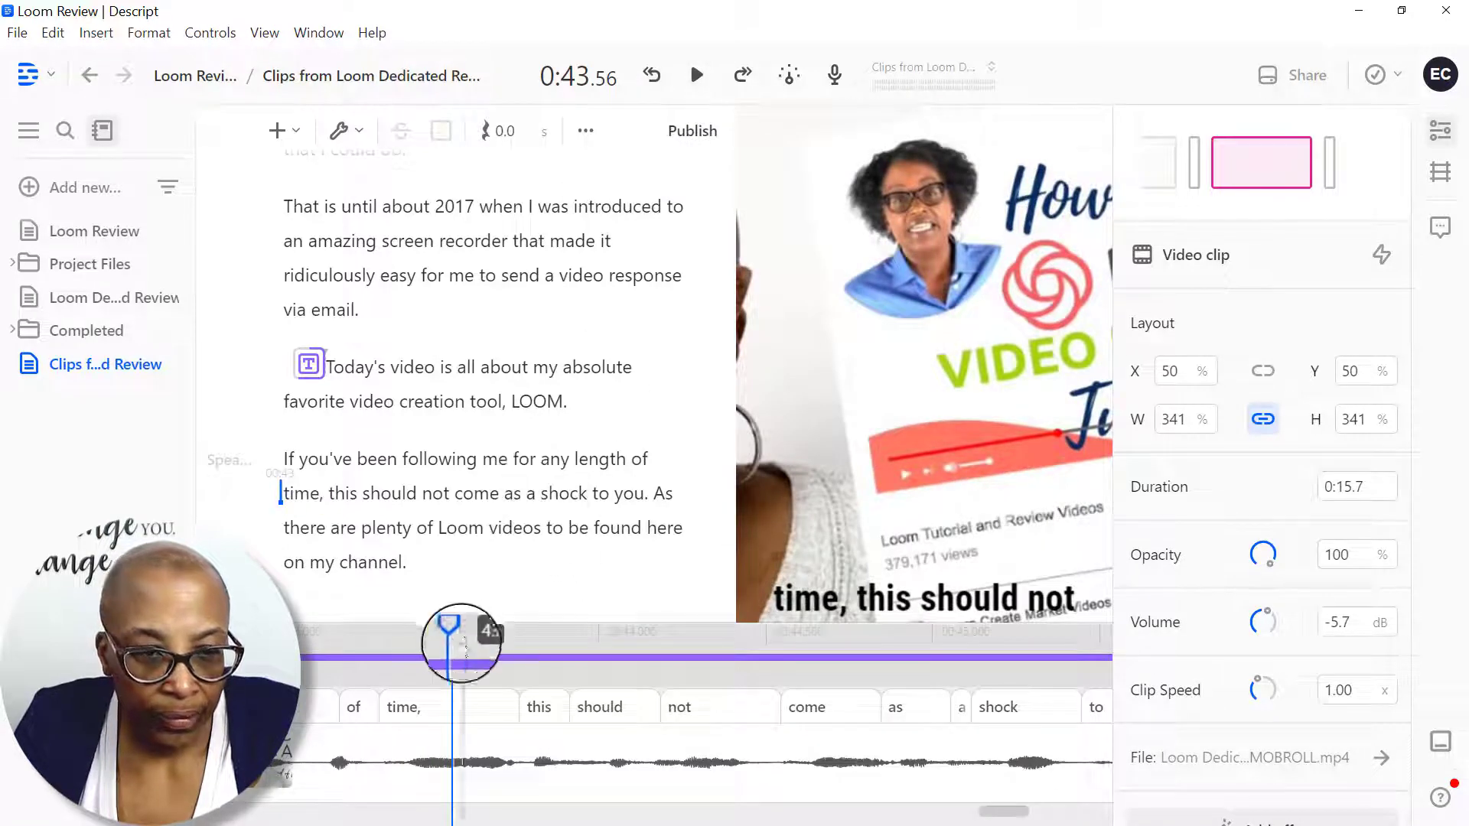
Step: Split the second video clip with the Blade at about 0:43.3, just before the word "time," where the visuals change
{"action": "left_click_drag", "start_coordinate": [452, 633], "coordinate": [376, 624]}
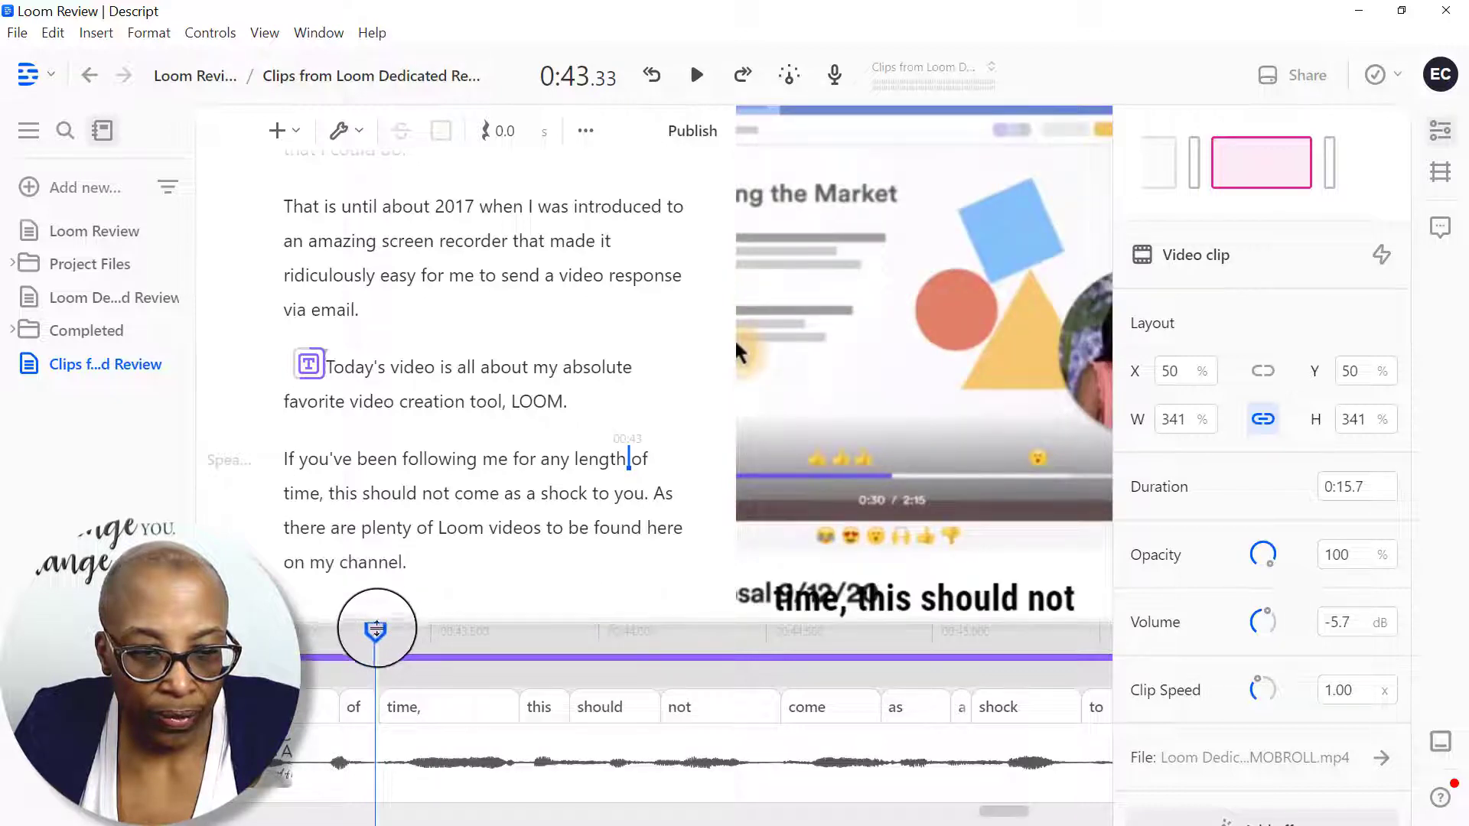
{"action": "left_click_drag", "start_coordinate": [378, 635], "coordinate": [395, 635]}
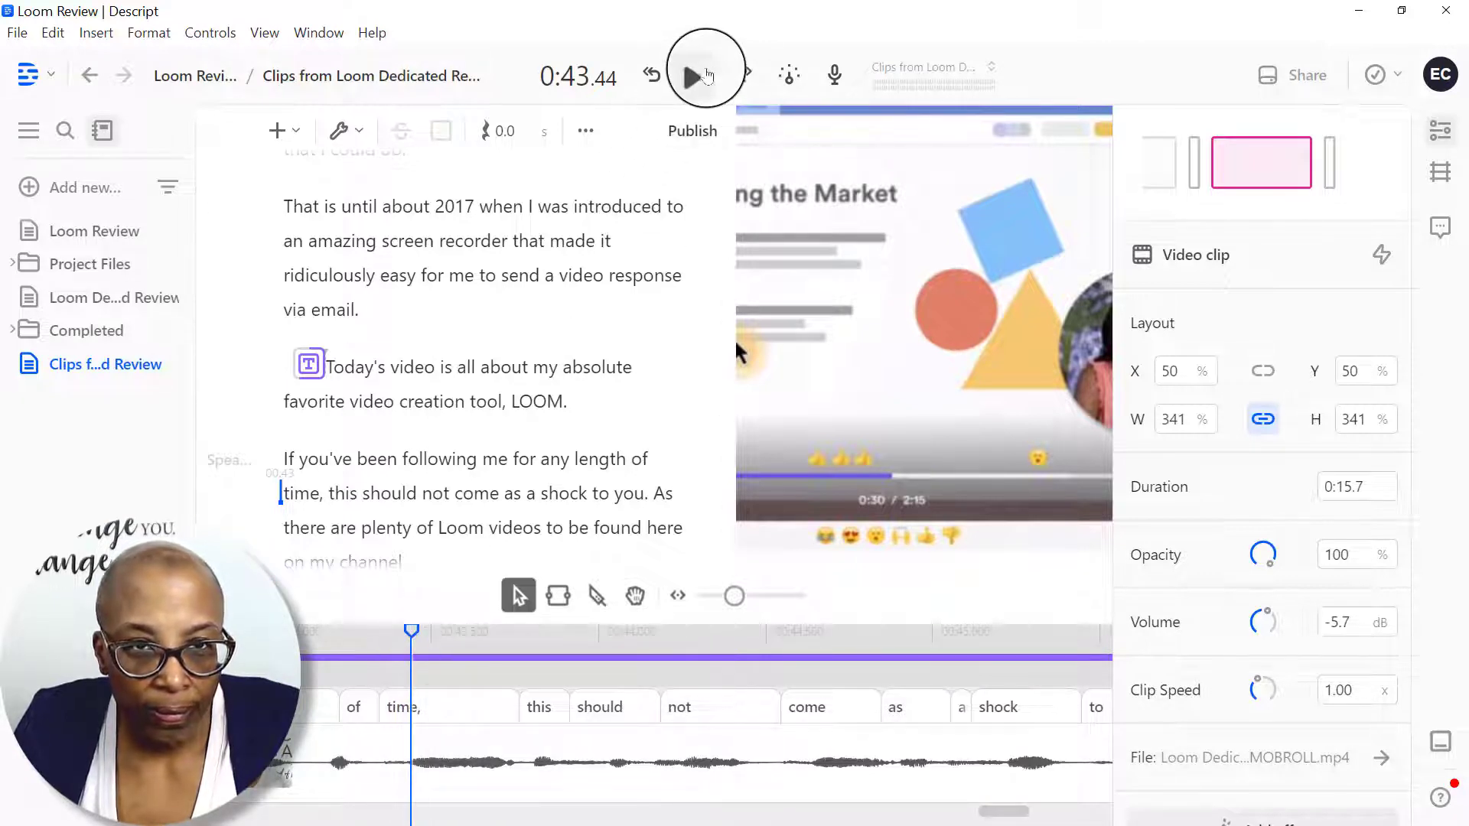
{"action": "left_click", "coordinate": [696, 74]}
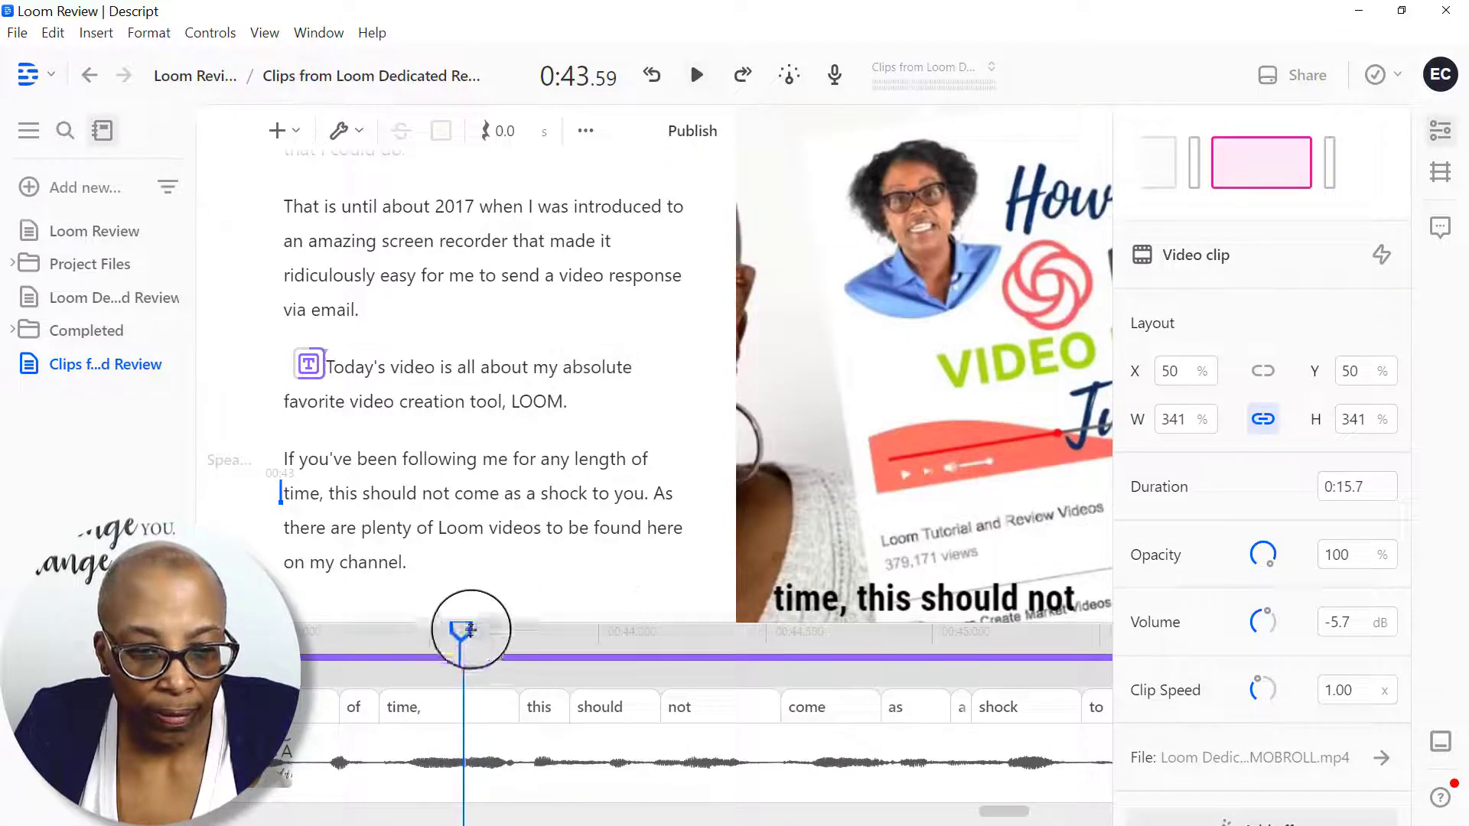
{"action": "left_click_drag", "start_coordinate": [464, 629], "coordinate": [442, 643]}
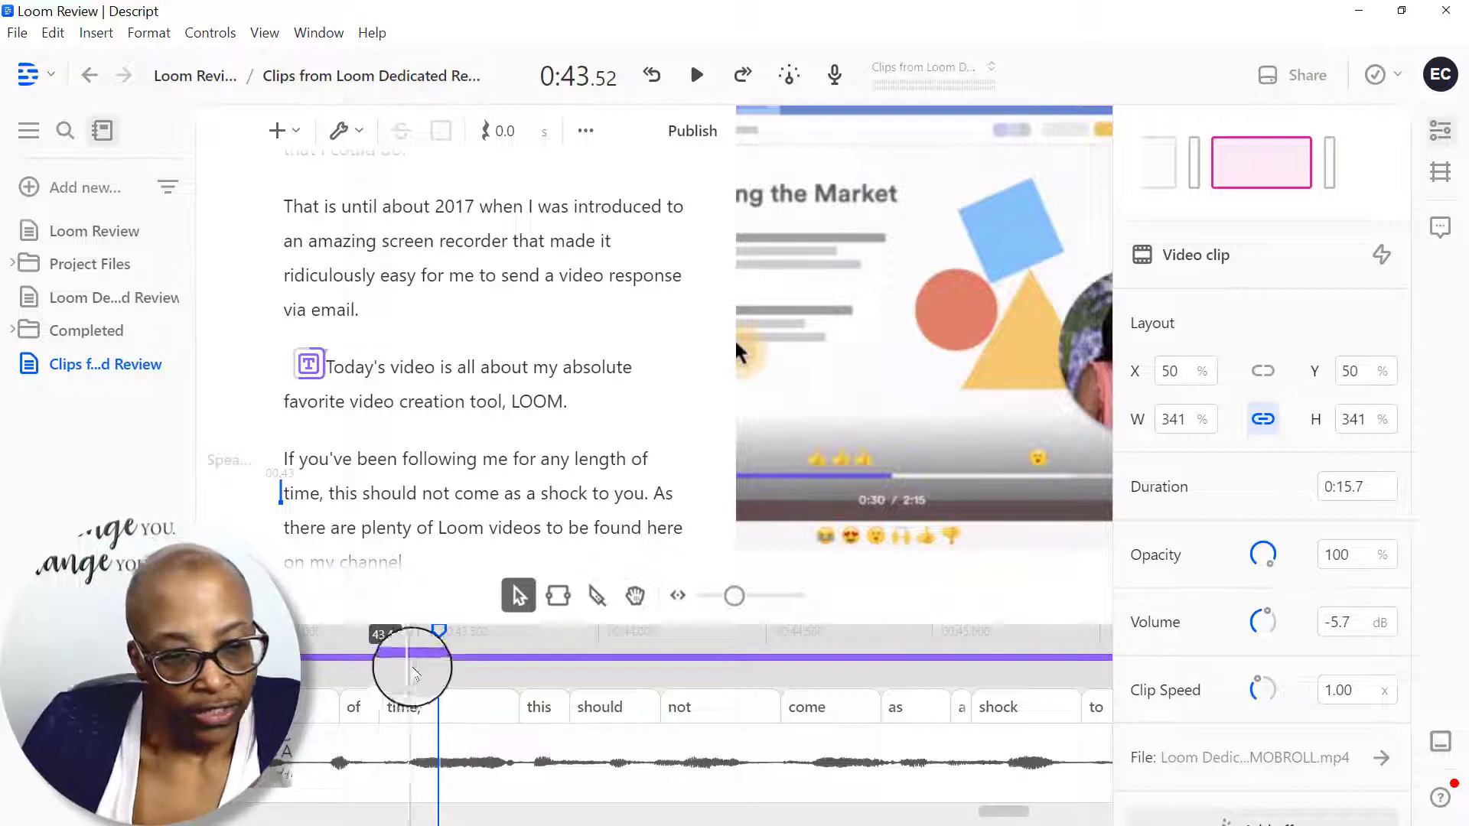
{"action": "left_click_drag", "start_coordinate": [442, 637], "coordinate": [380, 639]}
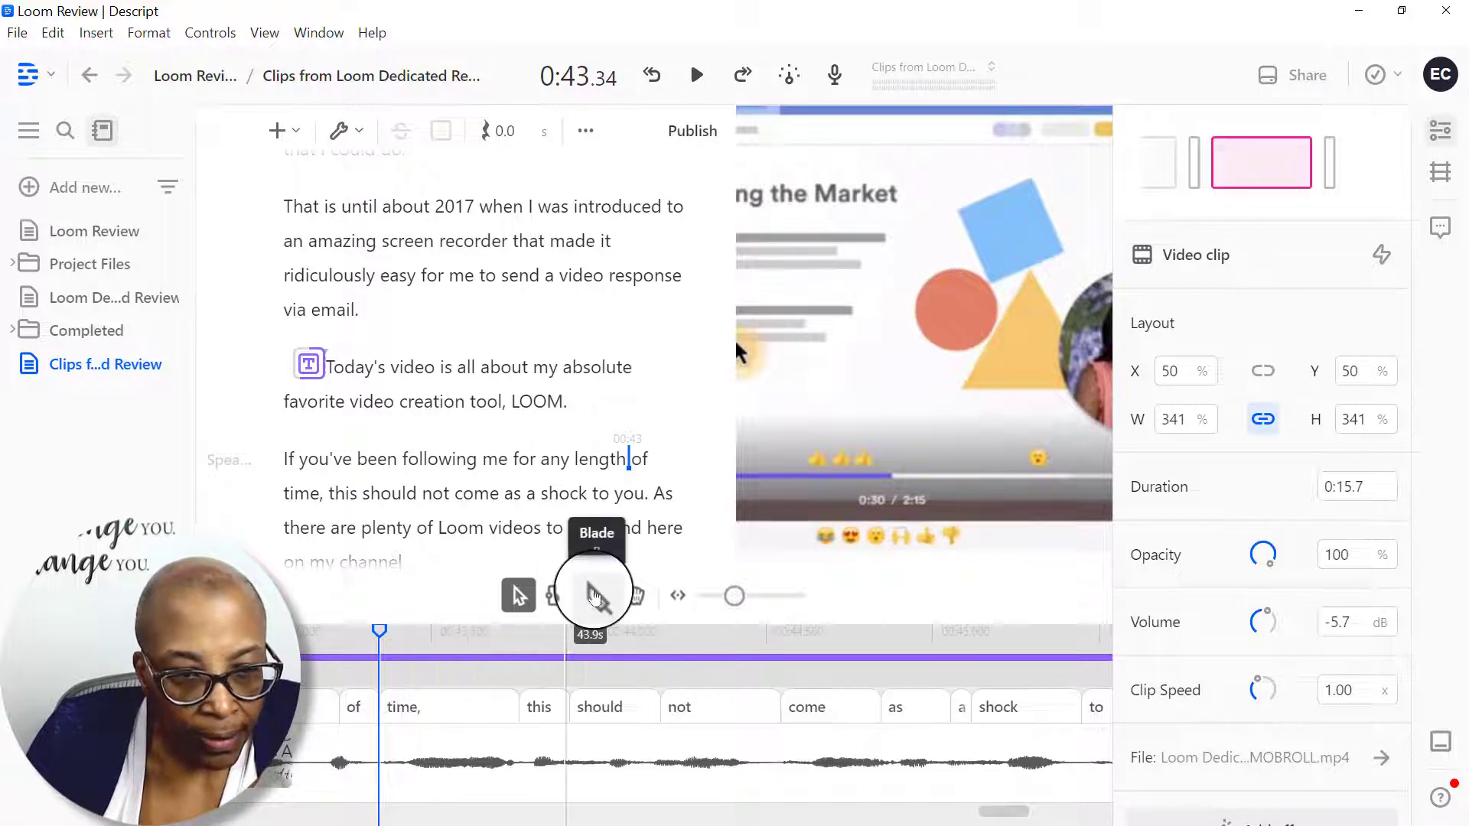
{"action": "left_click", "coordinate": [597, 595]}
{"action": "left_click", "coordinate": [383, 759]}
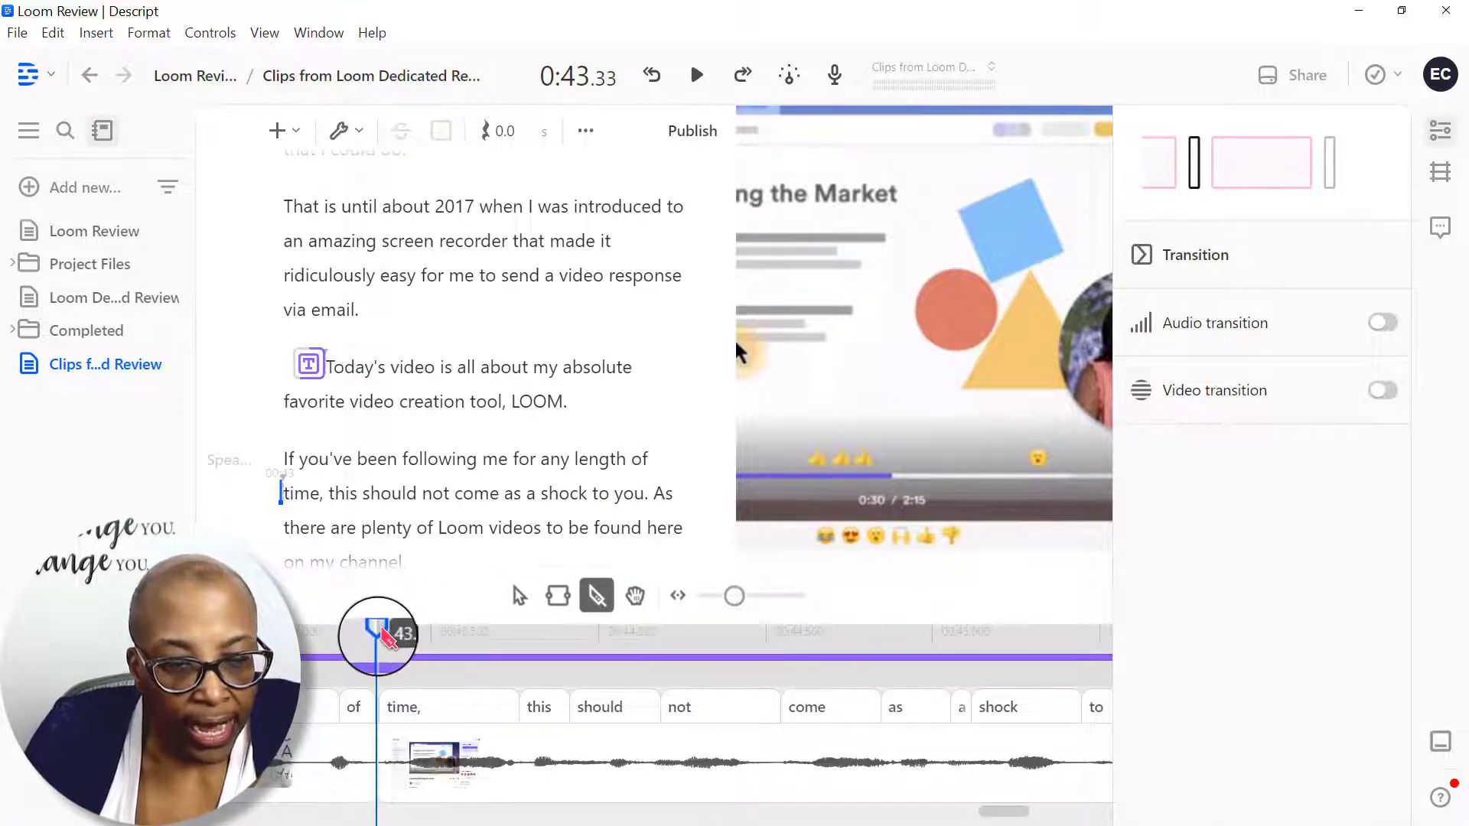
{"action": "left_click", "coordinate": [518, 595]}
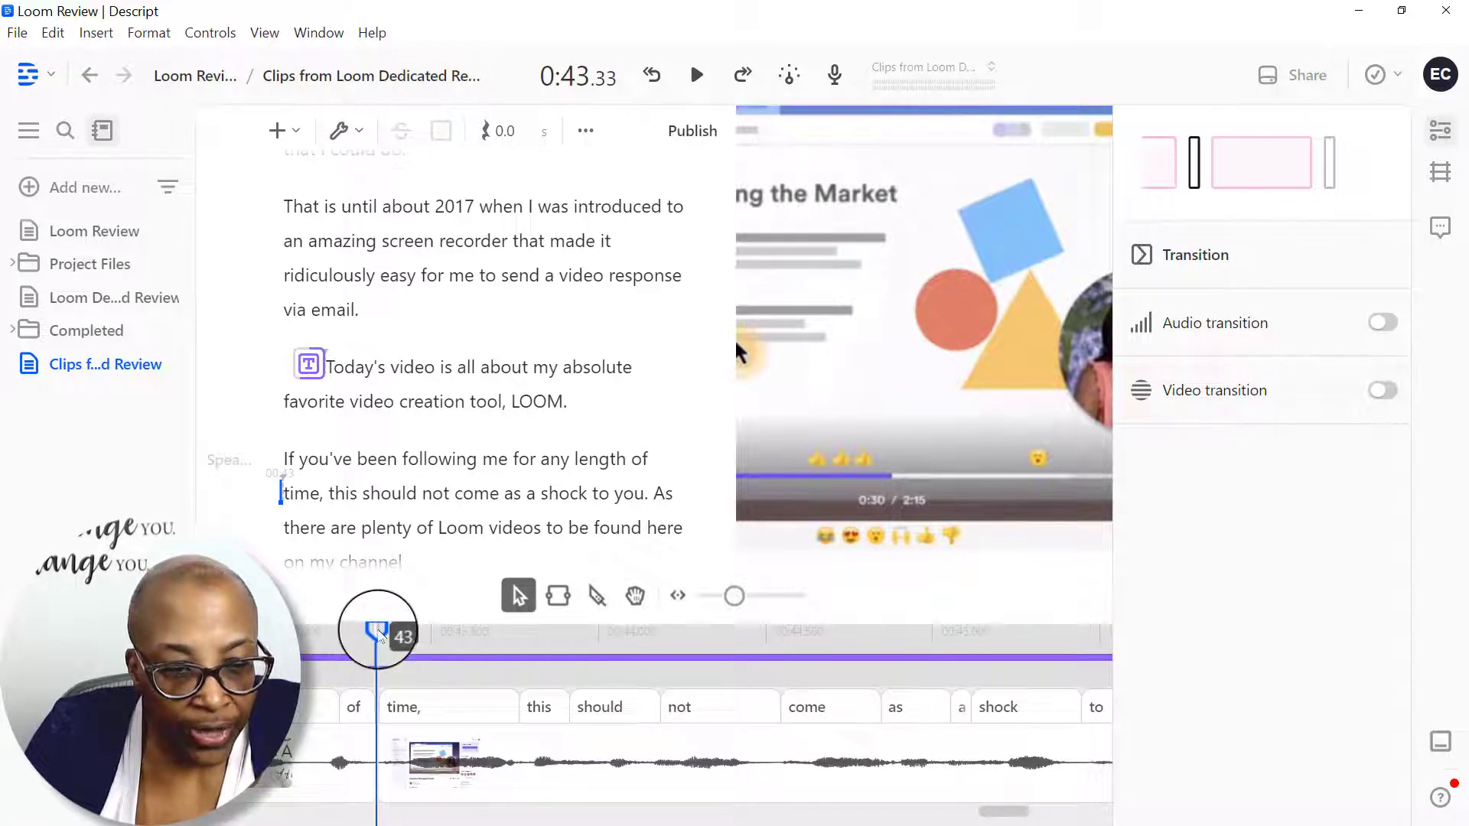
Step: Check the visuals after the split at 0:43.55 and 0:44.73, and play the captioned composition from near its beginning
{"action": "left_click_drag", "start_coordinate": [378, 634], "coordinate": [449, 631]}
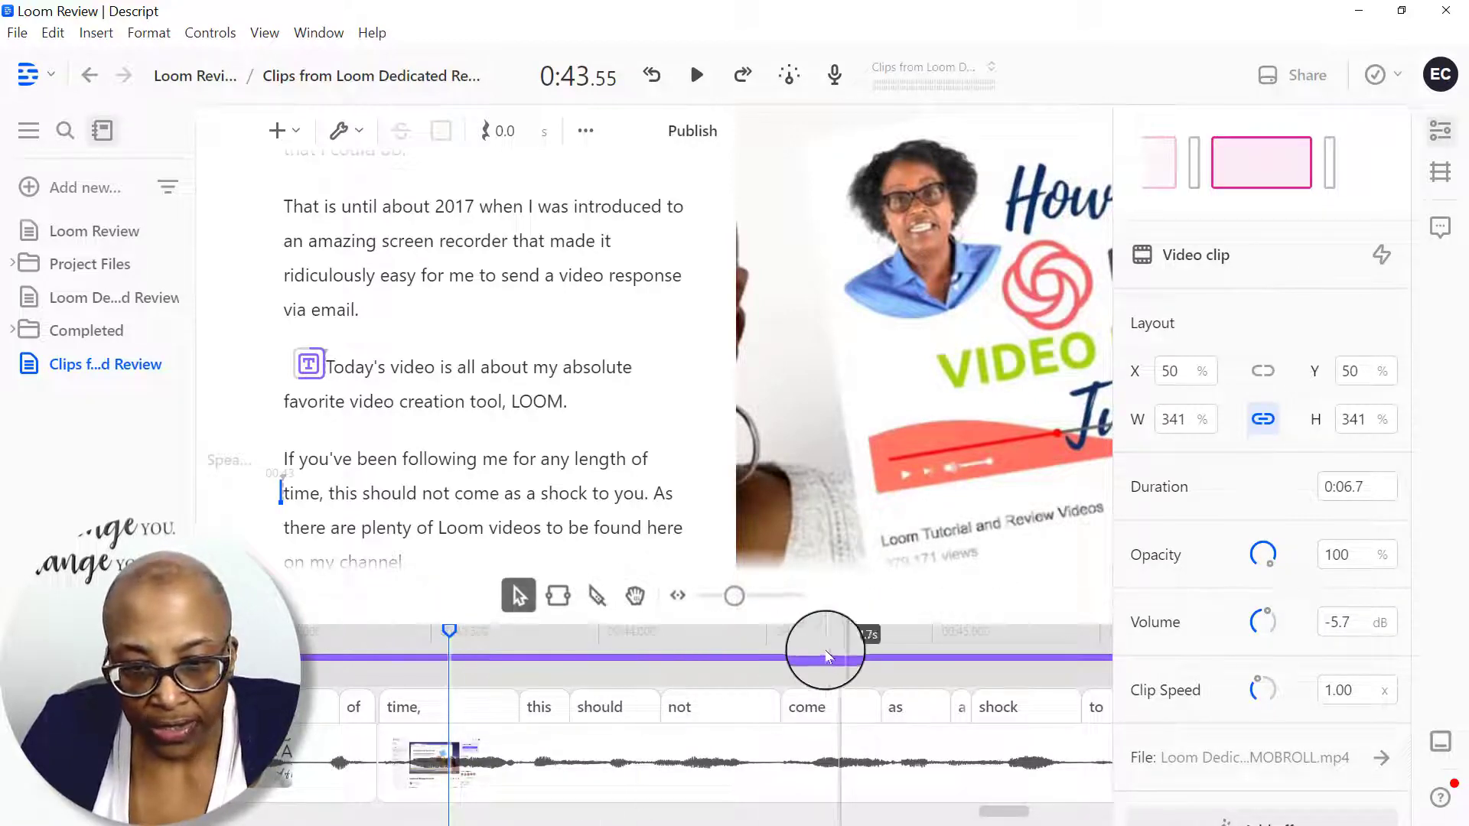
{"action": "left_click", "coordinate": [844, 635]}
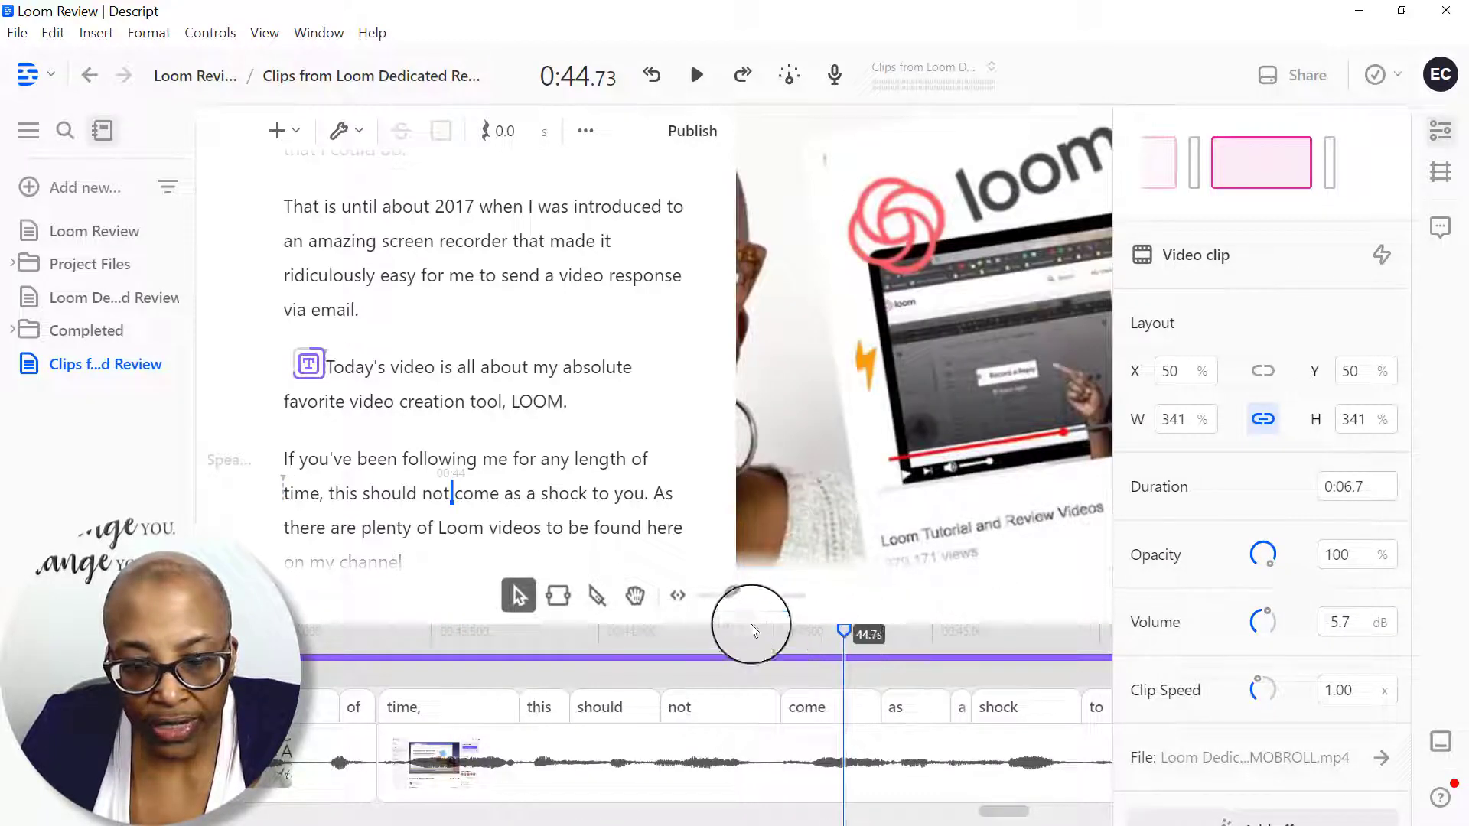
{"action": "left_click", "coordinate": [702, 76]}
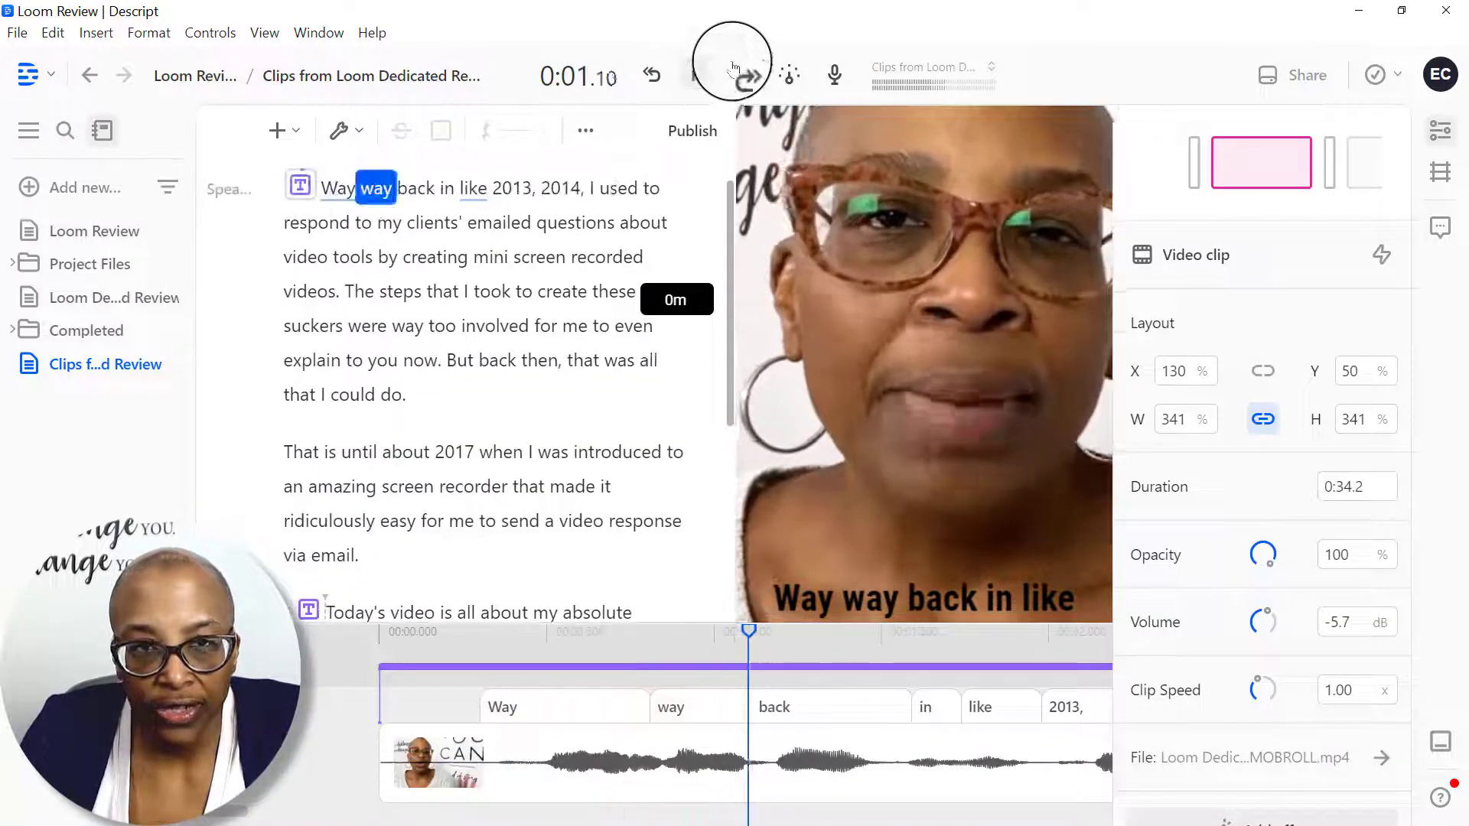
Step: Scrub and play the second clip from about 0:37 to 0:45 to find where the screen visuals first appear
{"action": "left_click", "coordinate": [700, 75]}
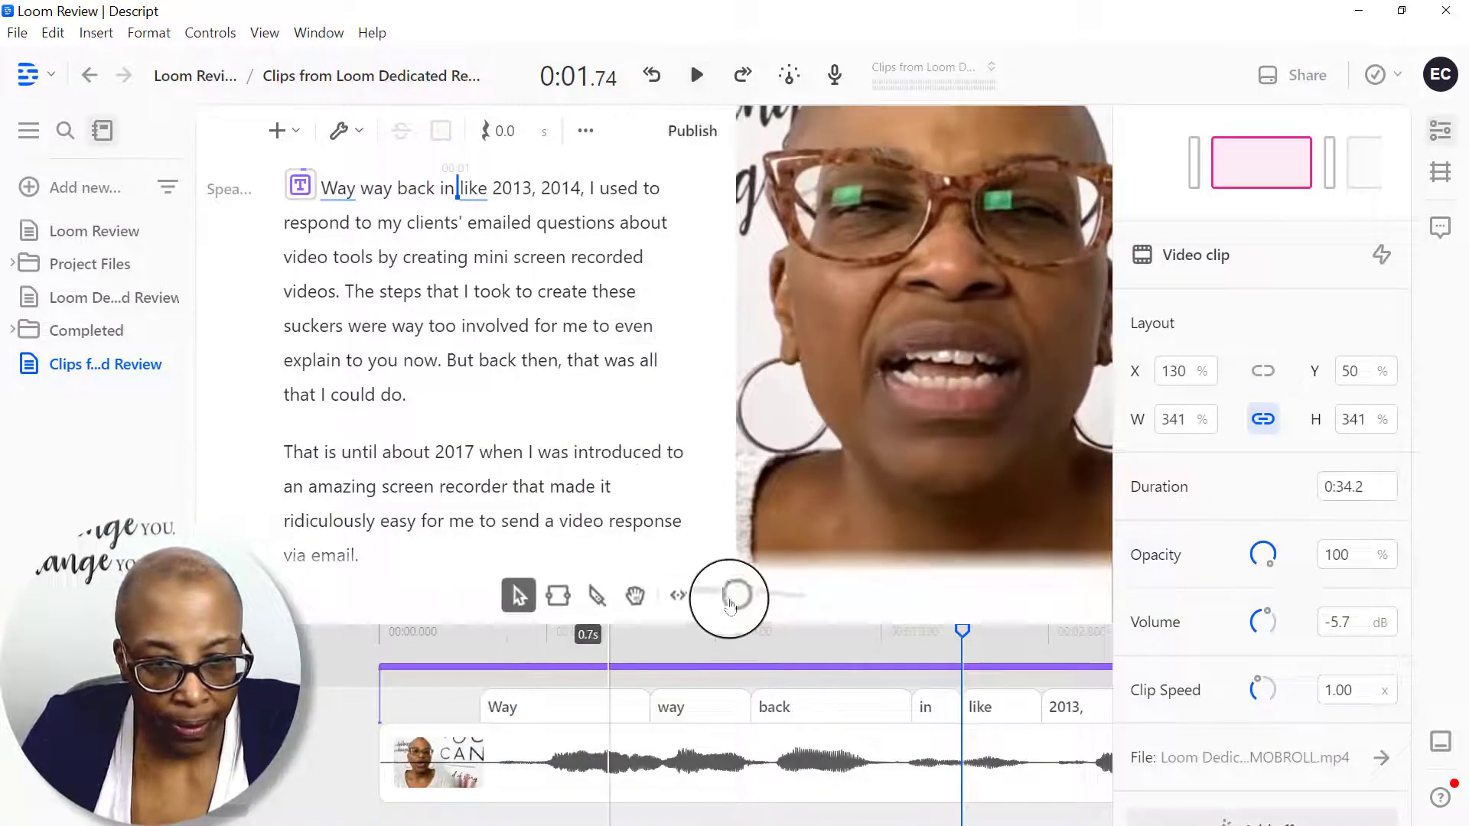
{"action": "mouse_move", "coordinate": [734, 595]}
{"action": "left_mouse_down"}
{"action": "mouse_move", "coordinate": [747, 597]}
{"action": "mouse_move", "coordinate": [719, 598]}
{"action": "left_mouse_up"}
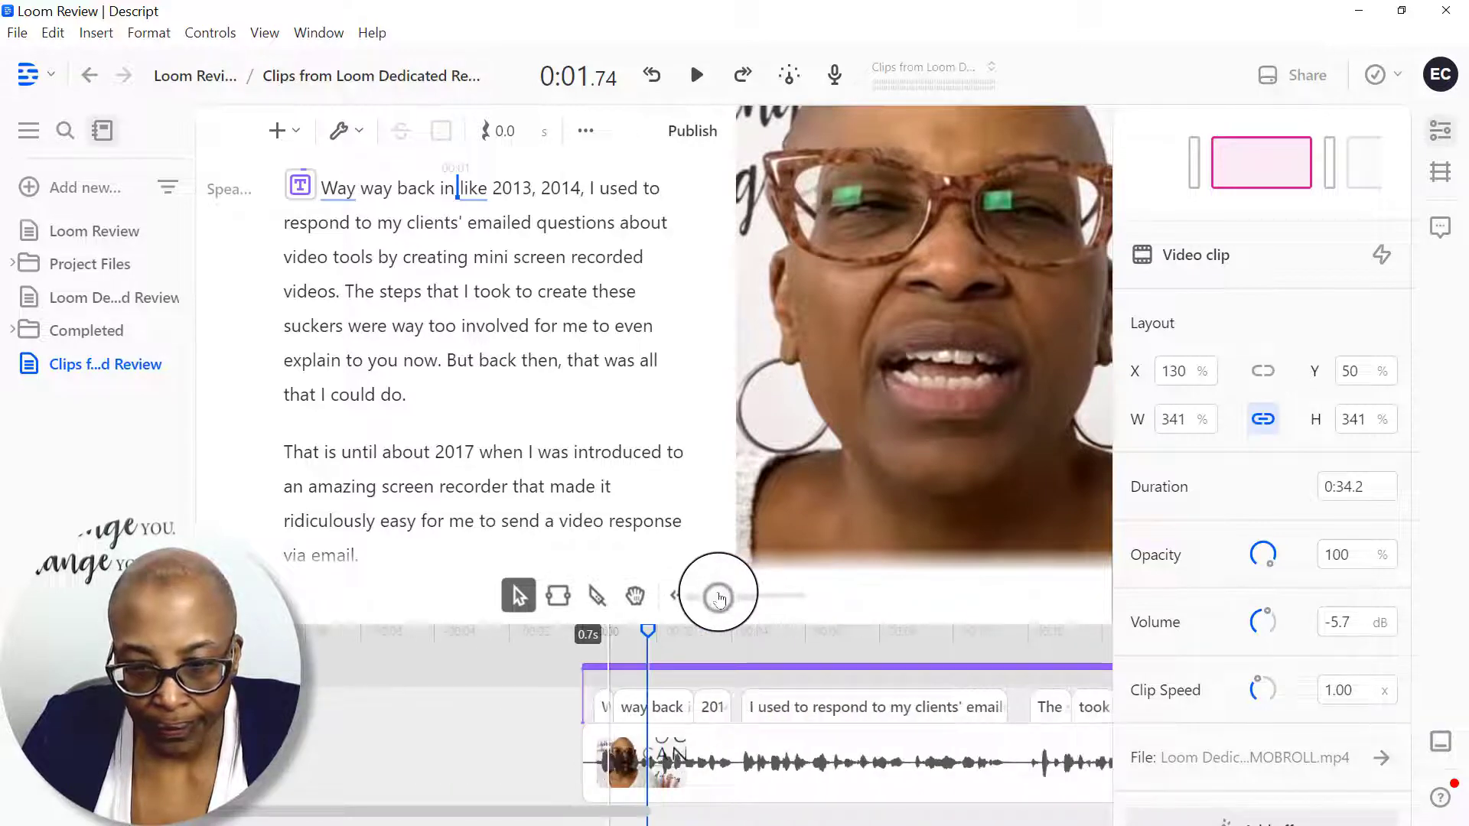
{"action": "left_click_drag", "start_coordinate": [561, 817], "coordinate": [1135, 812]}
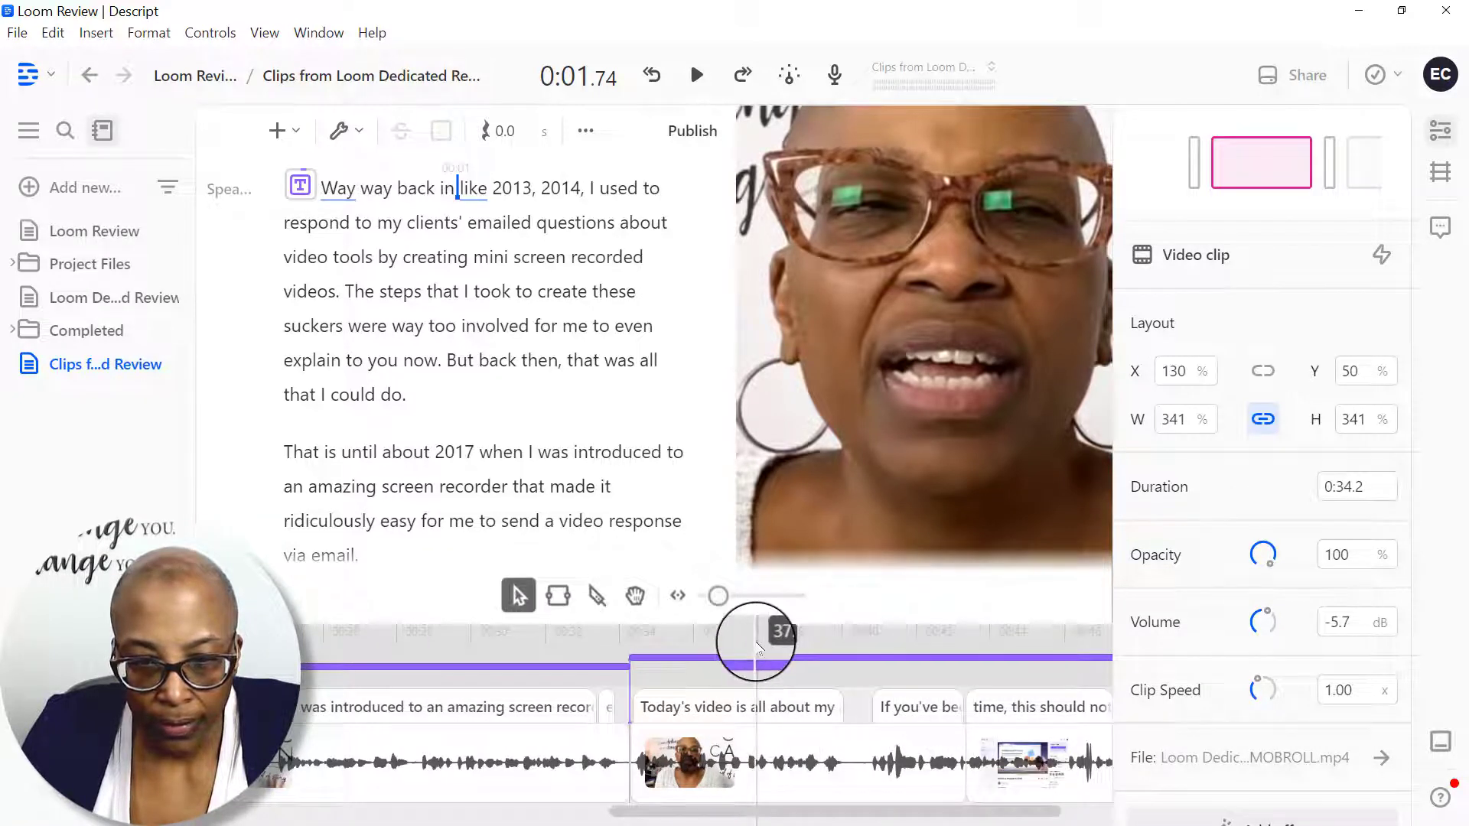
{"action": "left_click", "coordinate": [757, 647]}
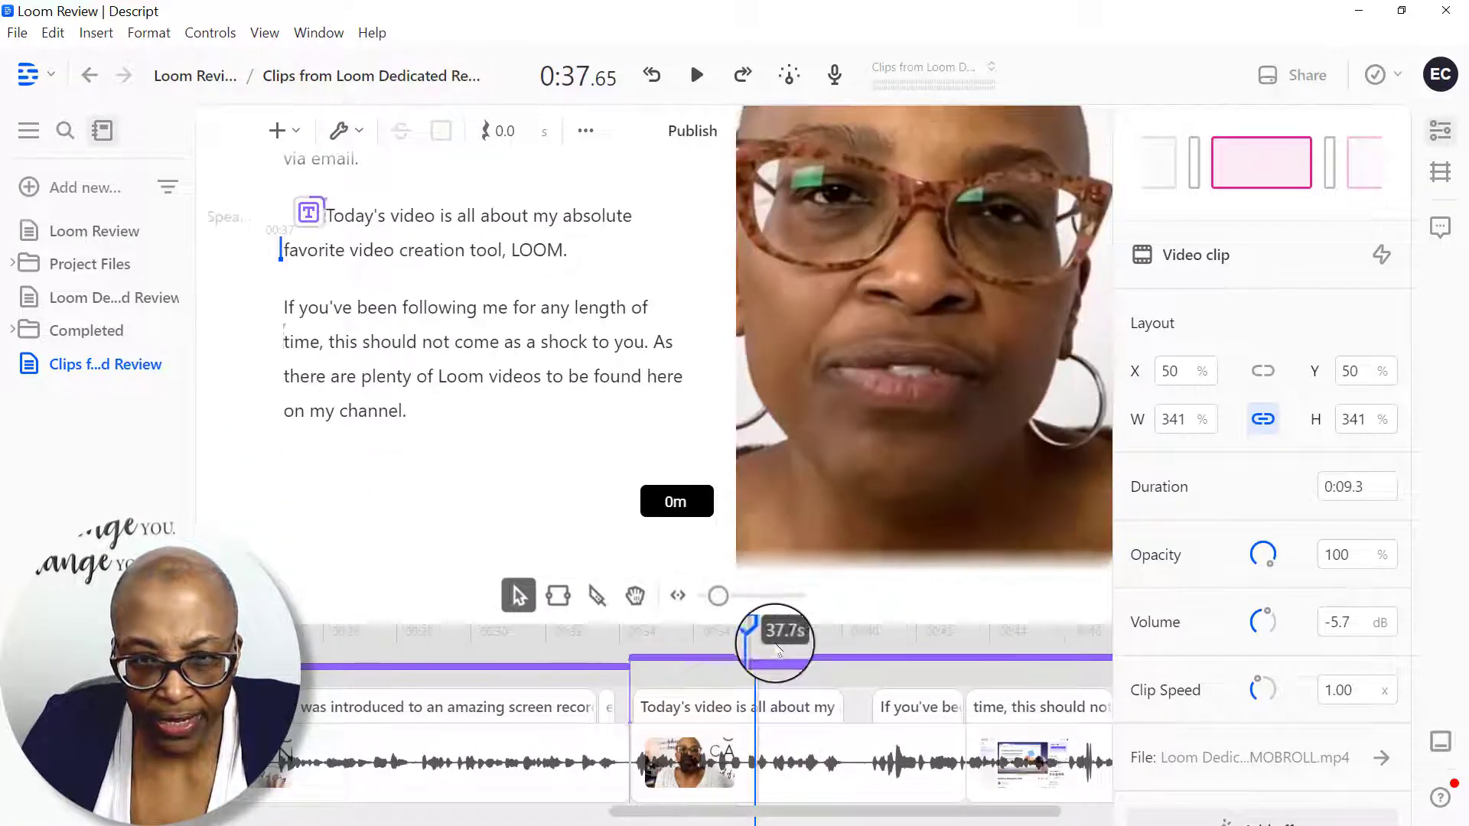
{"action": "left_click", "coordinate": [1018, 642]}
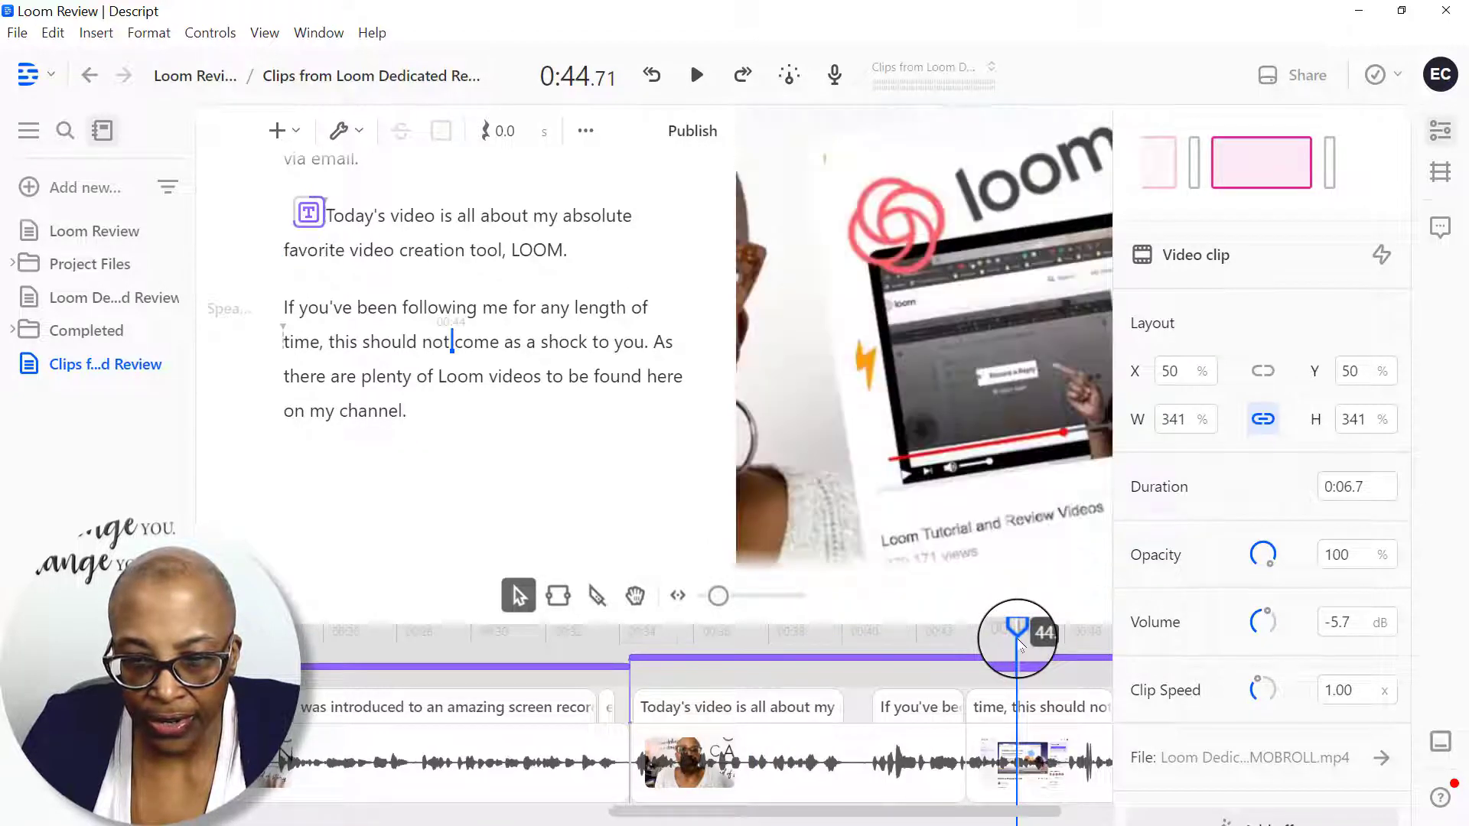
{"action": "left_click", "coordinate": [872, 644]}
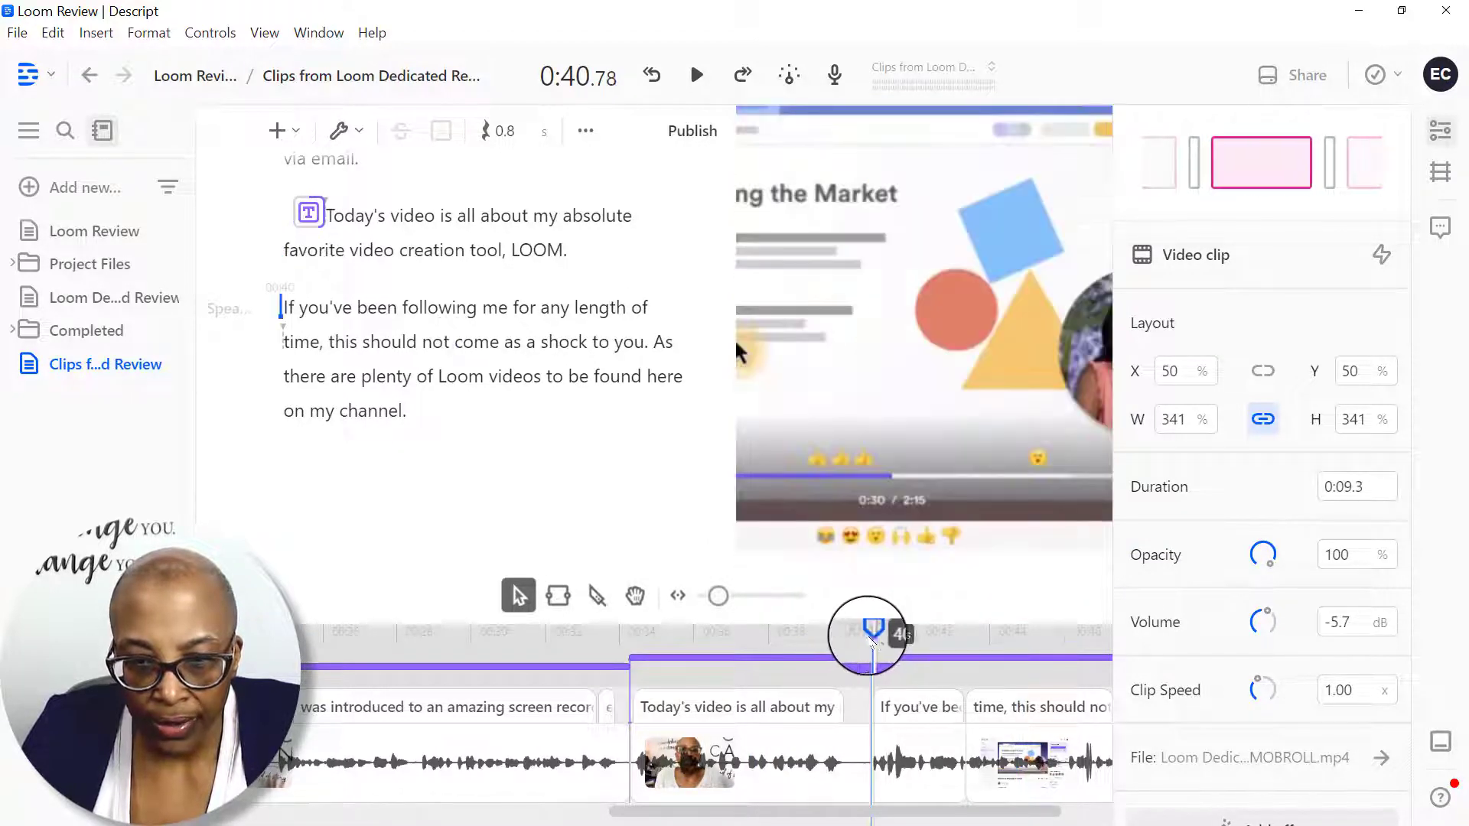
{"action": "left_click", "coordinate": [838, 643]}
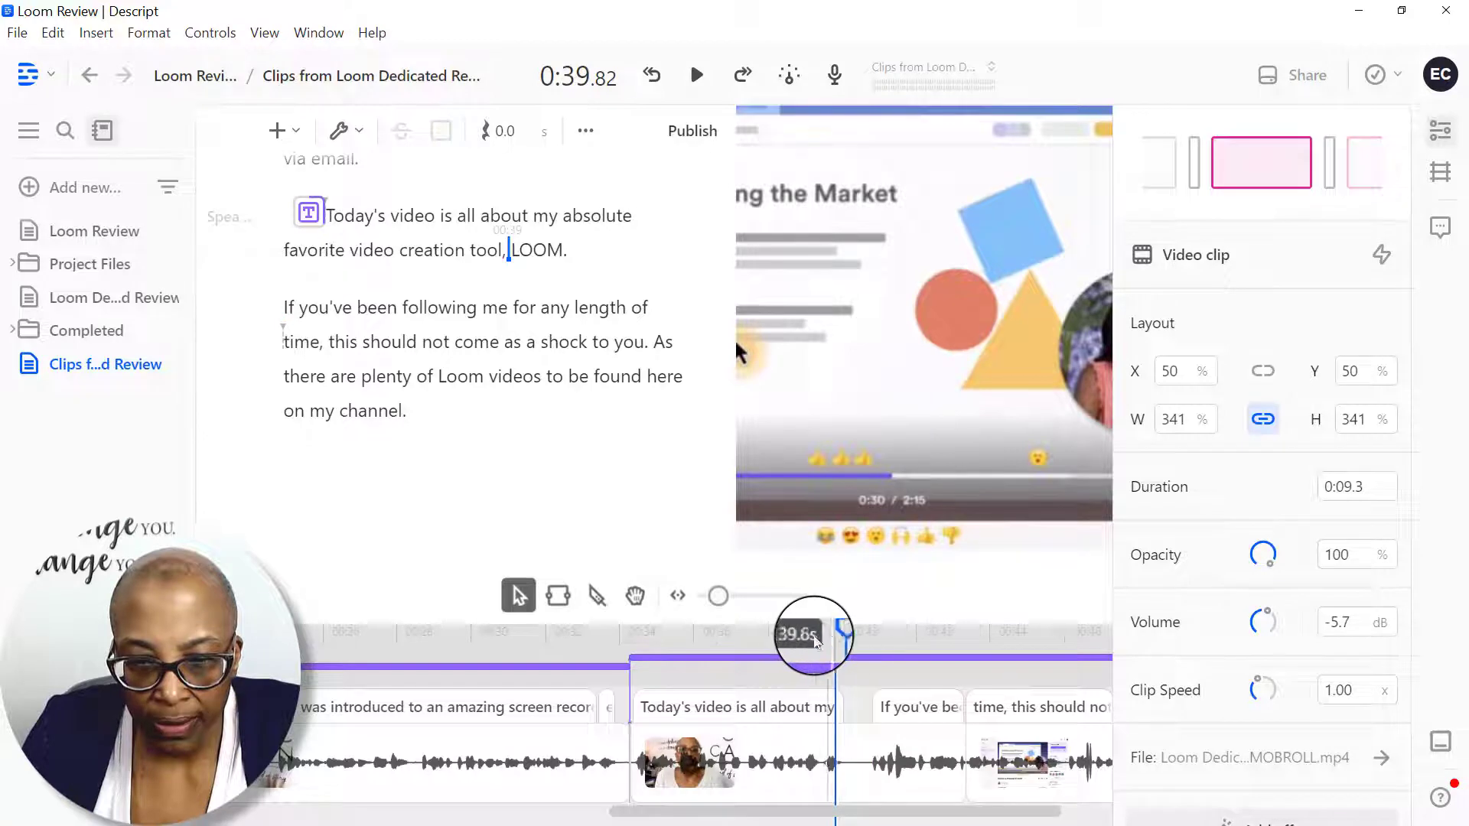
{"action": "left_click", "coordinate": [793, 633]}
{"action": "left_click", "coordinate": [703, 93]}
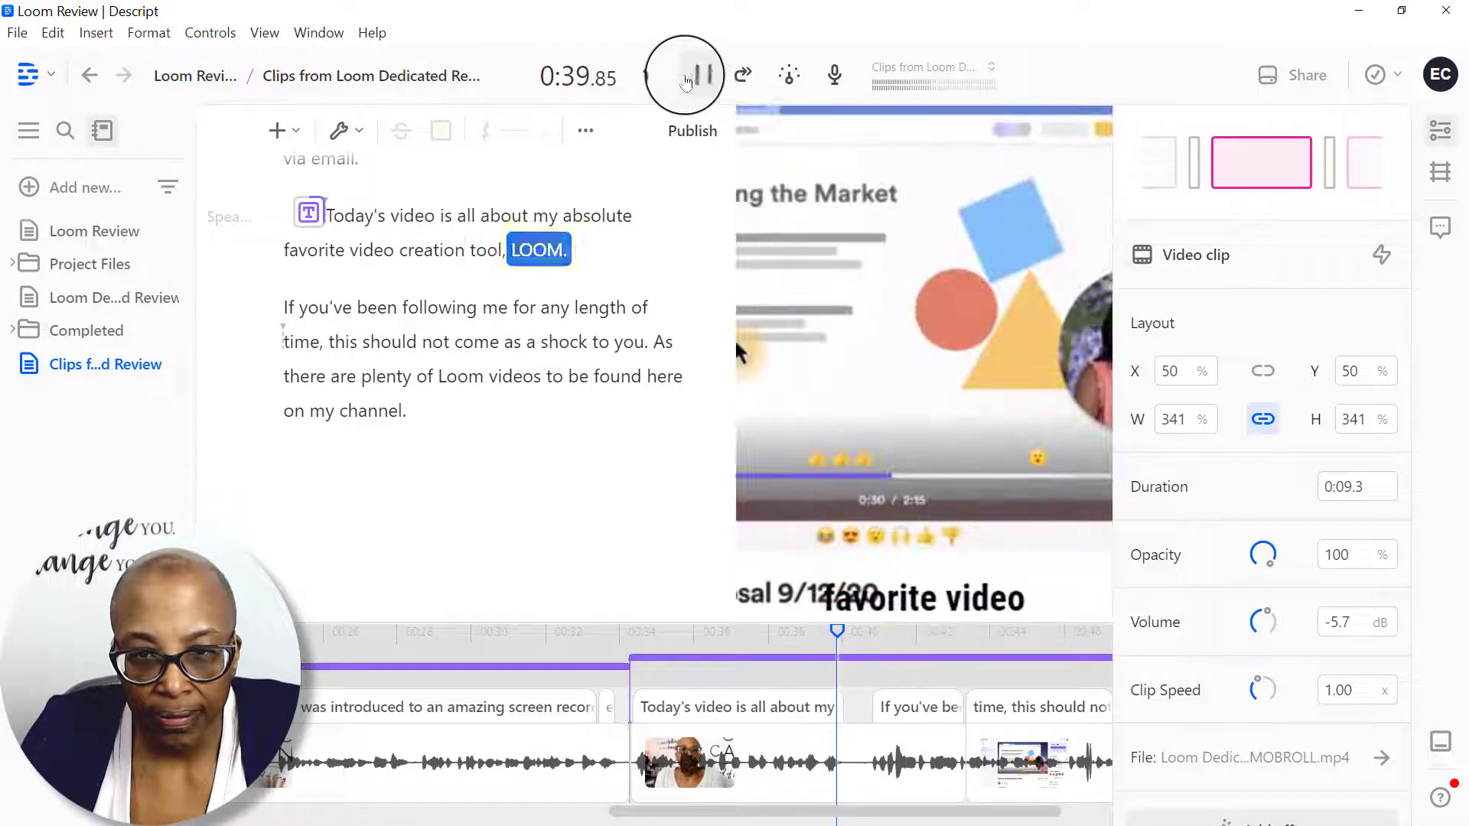
{"action": "left_click", "coordinate": [696, 75]}
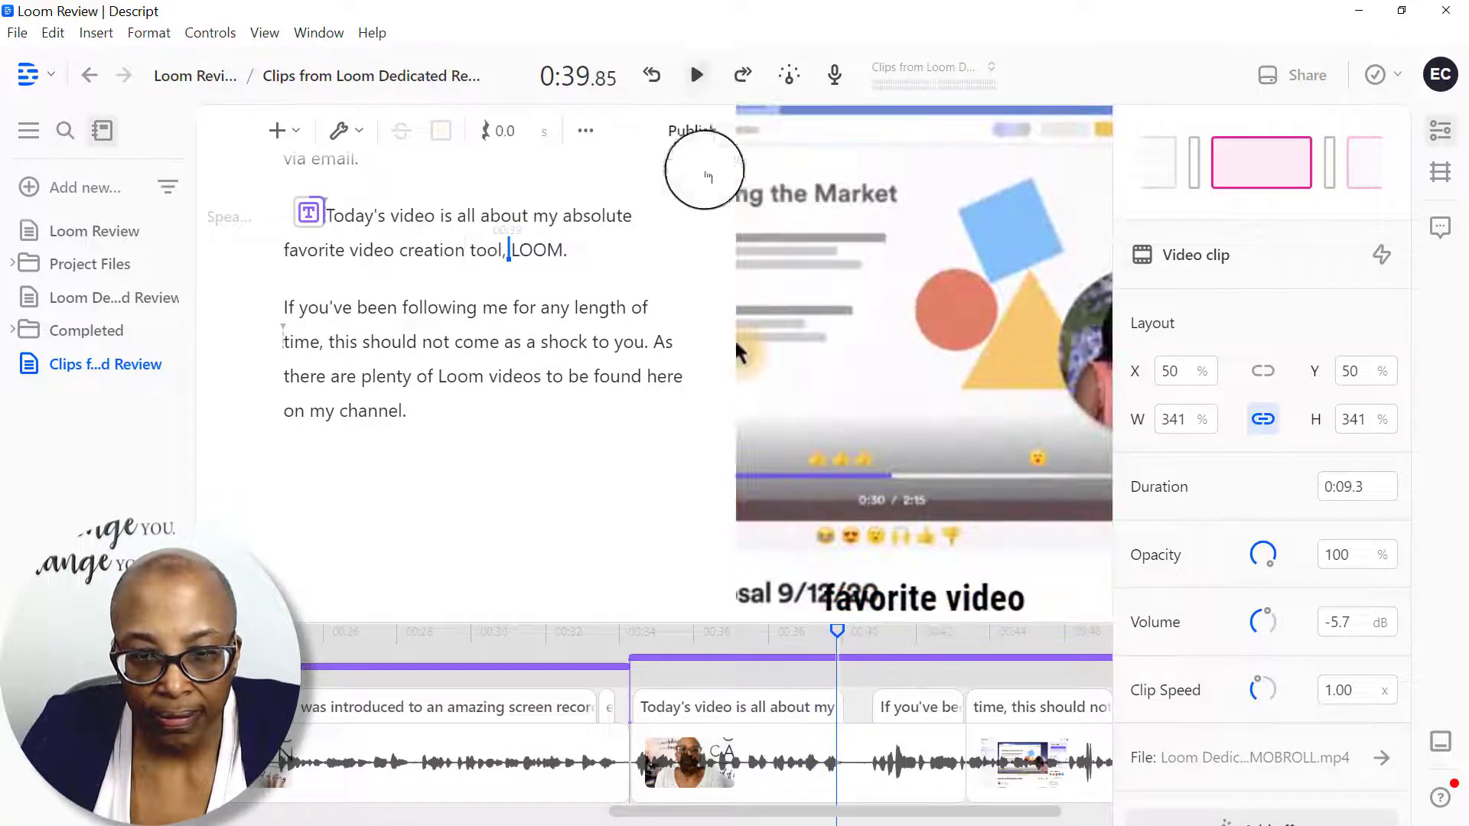
{"action": "left_click", "coordinate": [817, 632]}
{"action": "left_click", "coordinate": [696, 74]}
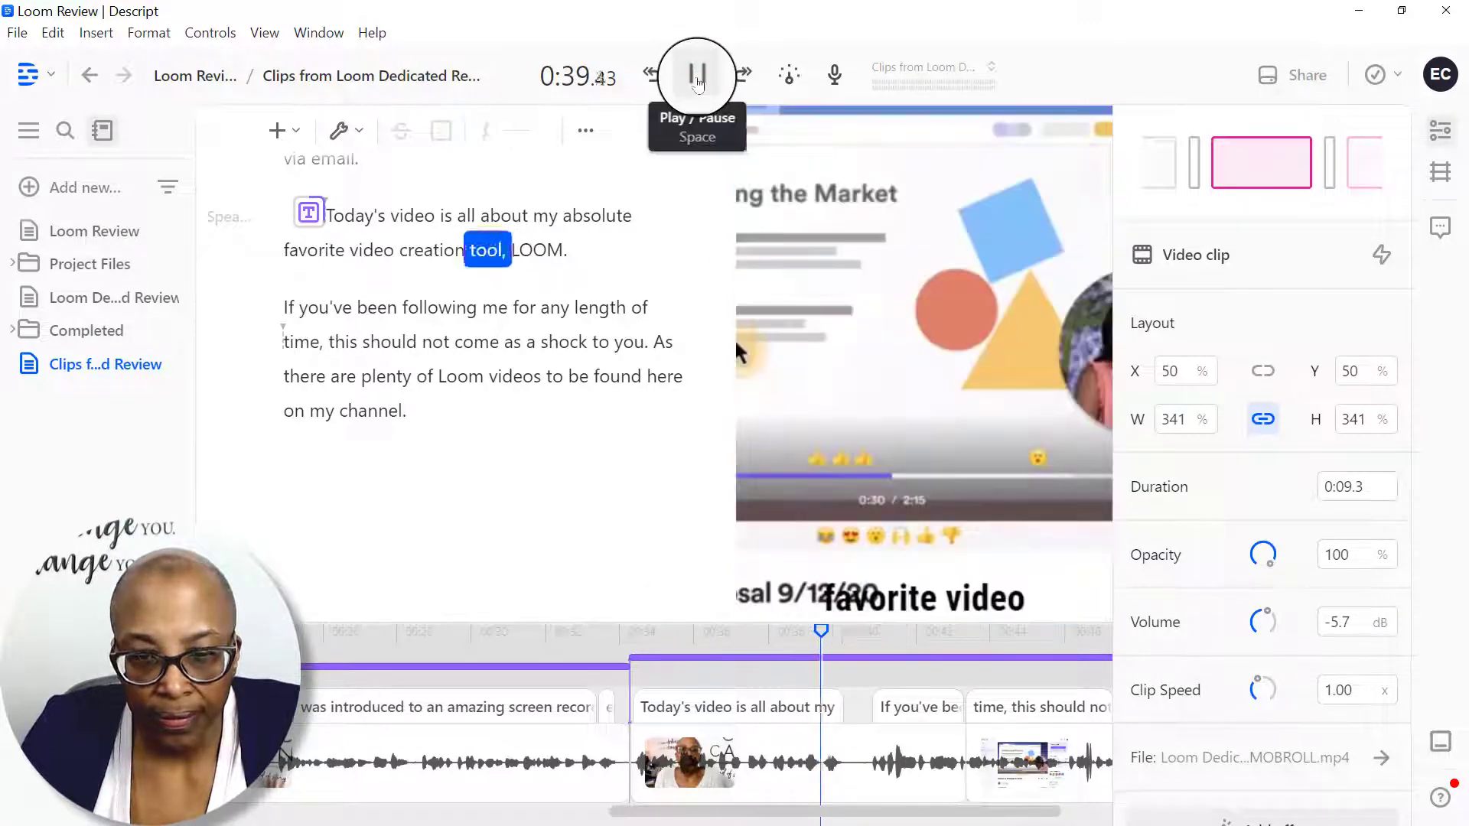
{"action": "left_click", "coordinate": [696, 74]}
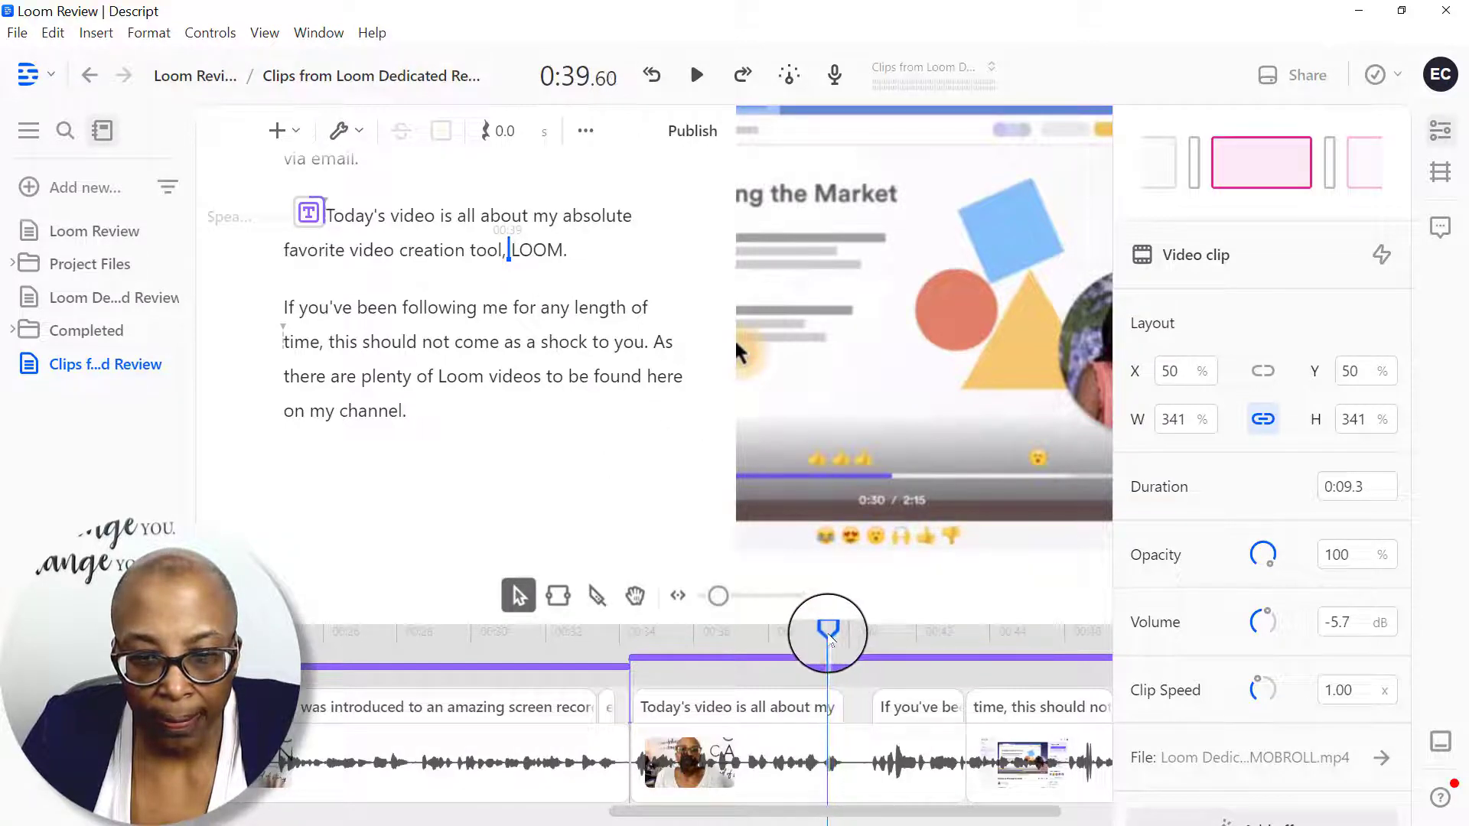
Step: Split the second video clip with the Blade at about 0:39.3, just before "LOOM," where the visuals change
{"action": "left_click_drag", "start_coordinate": [830, 637], "coordinate": [816, 639]}
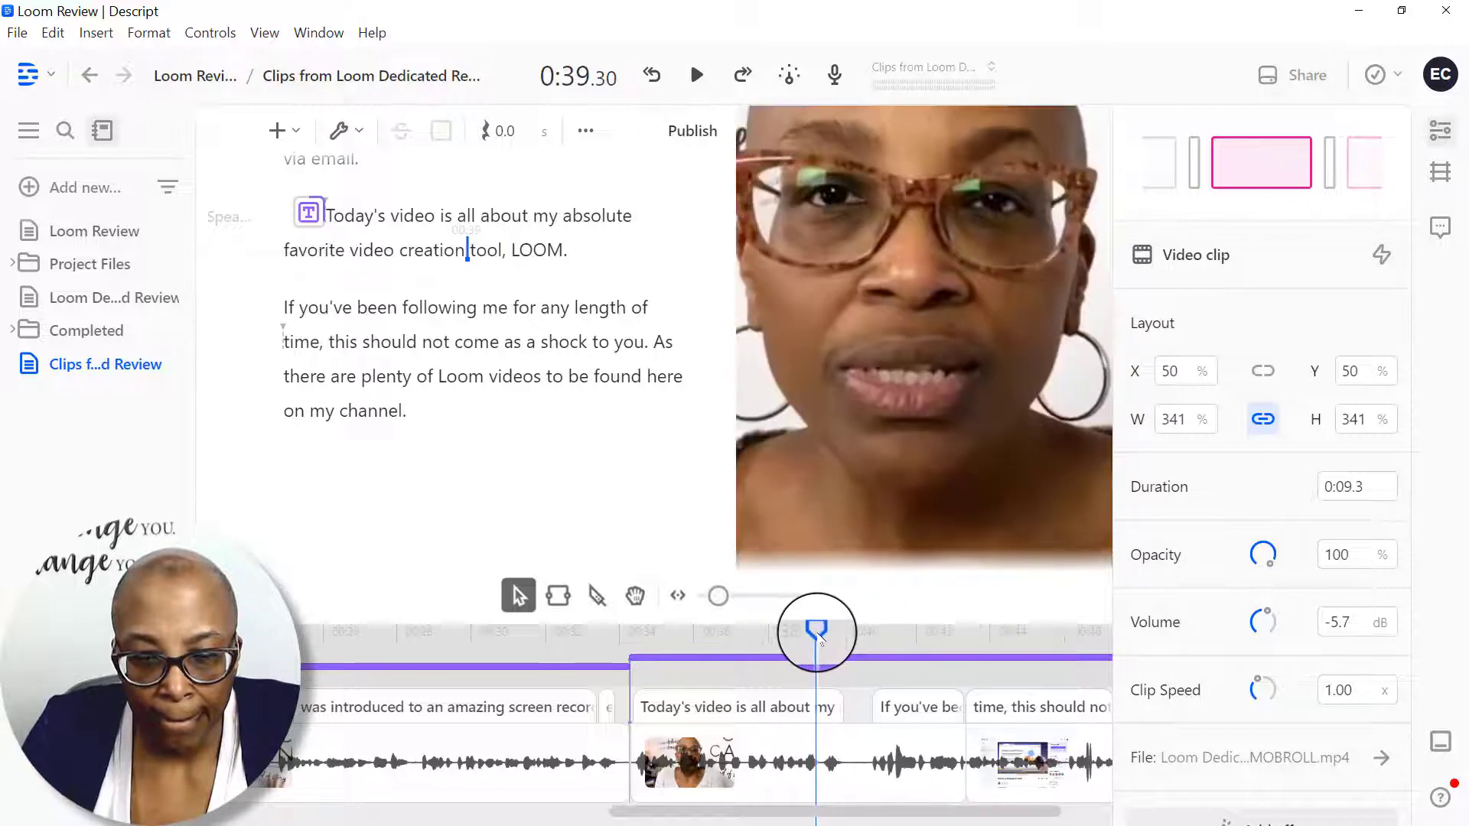
{"action": "left_click", "coordinate": [596, 595]}
{"action": "left_click", "coordinate": [817, 744]}
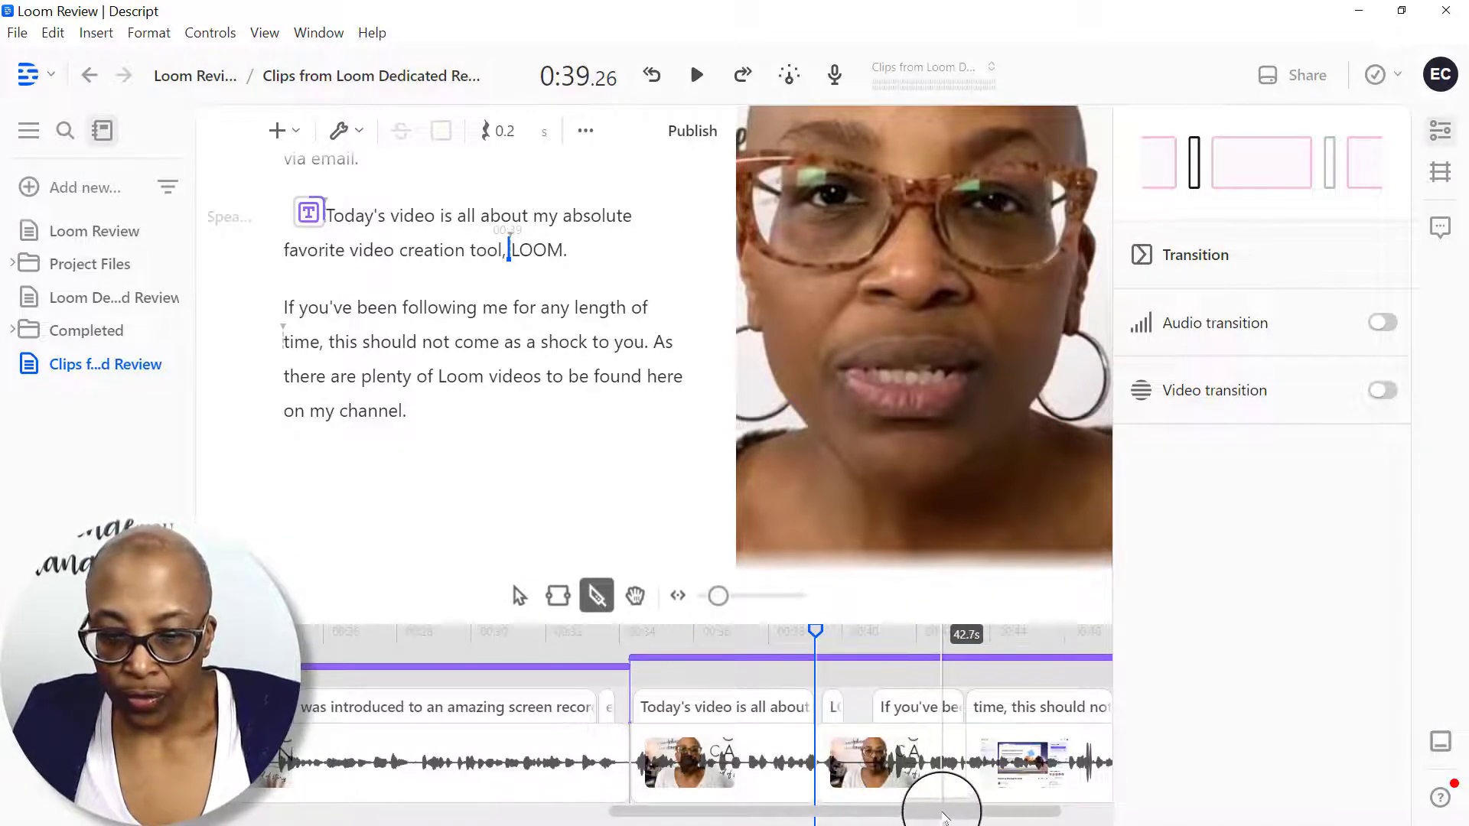
Step: Shift the last video clip, starting at "time, this should not come," horizontally to X 15% to reframe its on-screen visuals
{"action": "left_click_drag", "start_coordinate": [944, 812], "coordinate": [1040, 817]}
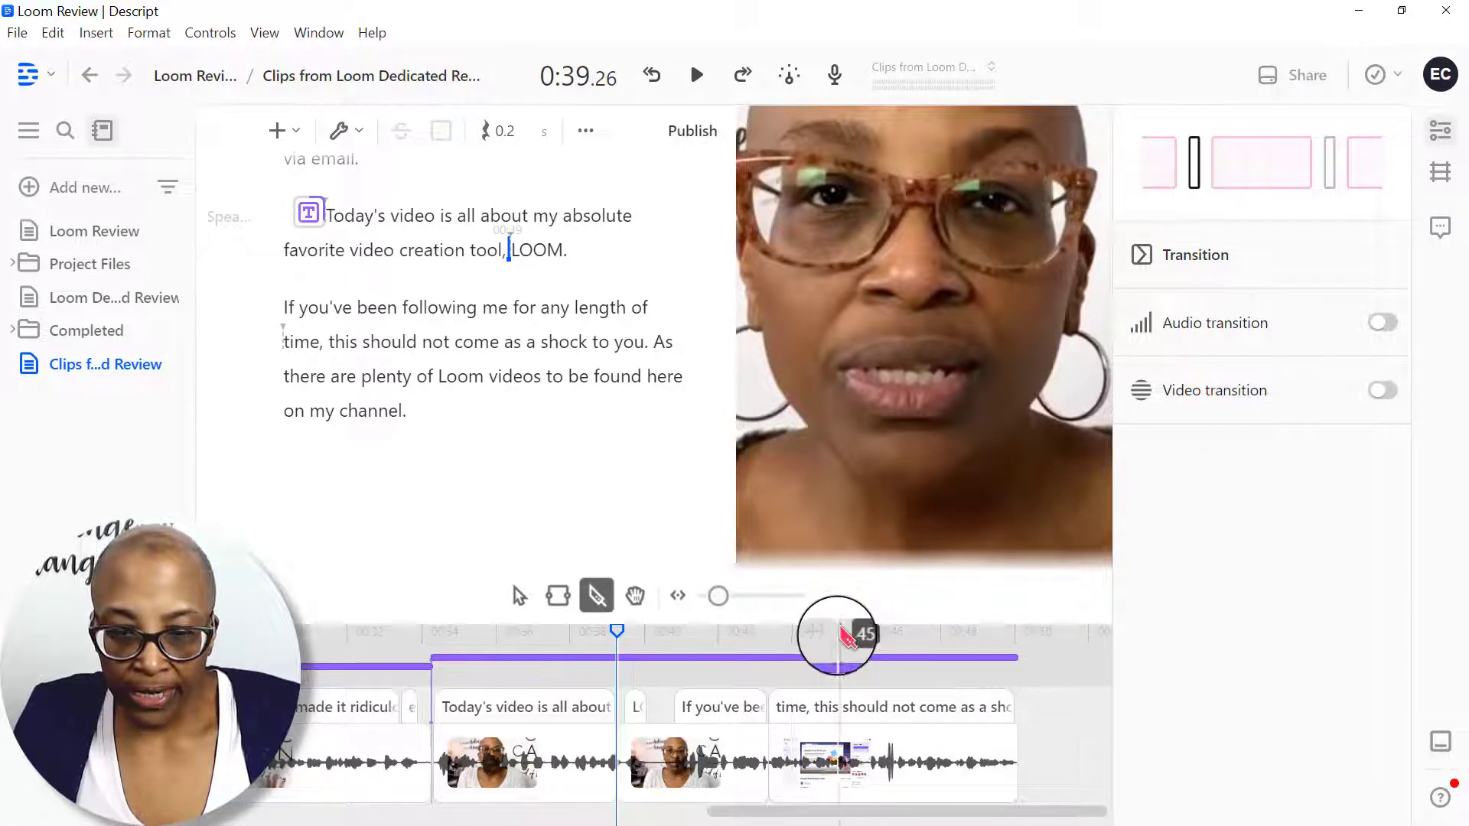
{"action": "left_click", "coordinate": [518, 595]}
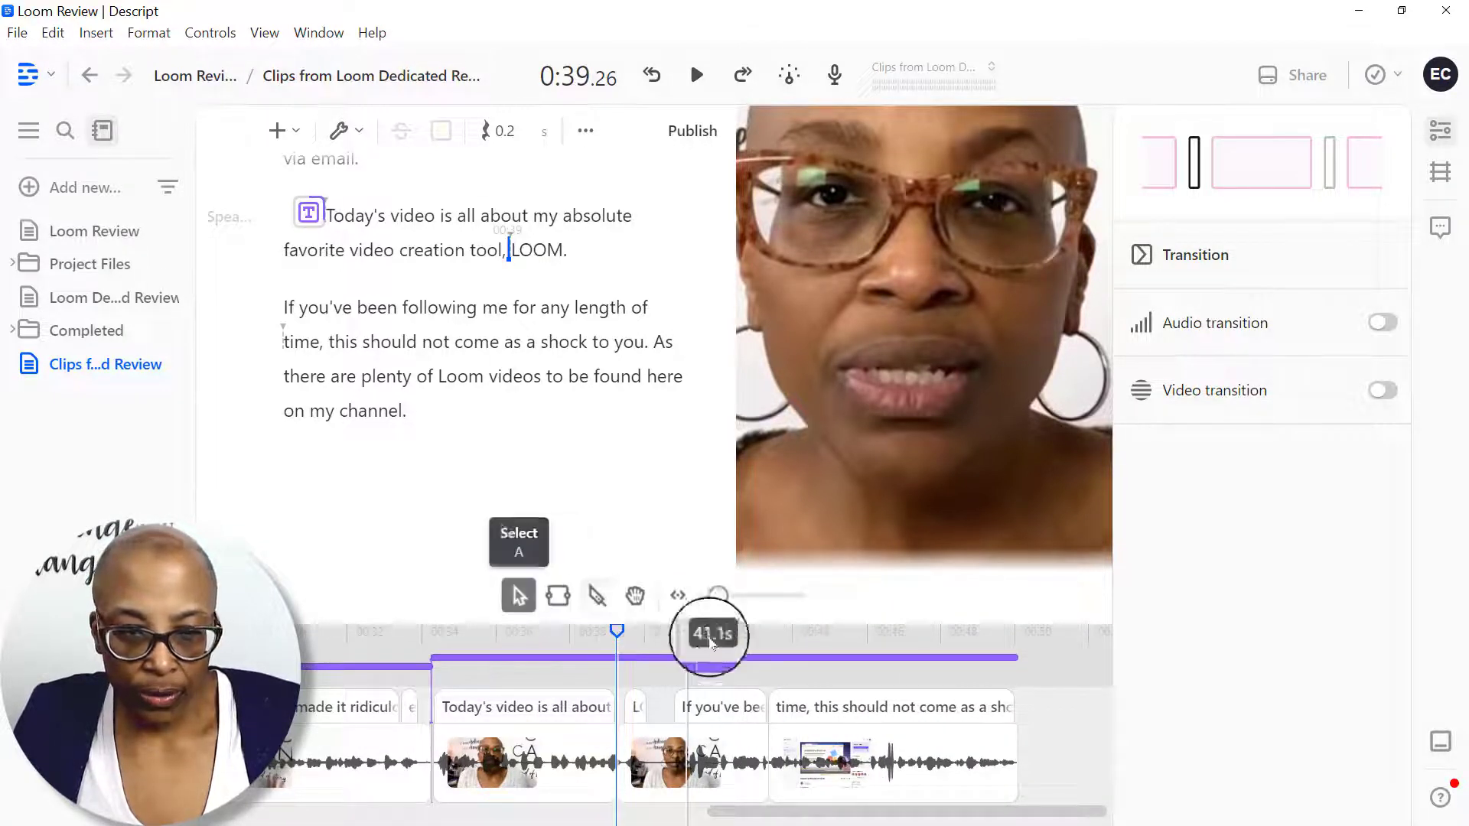
{"action": "left_click", "coordinate": [783, 645]}
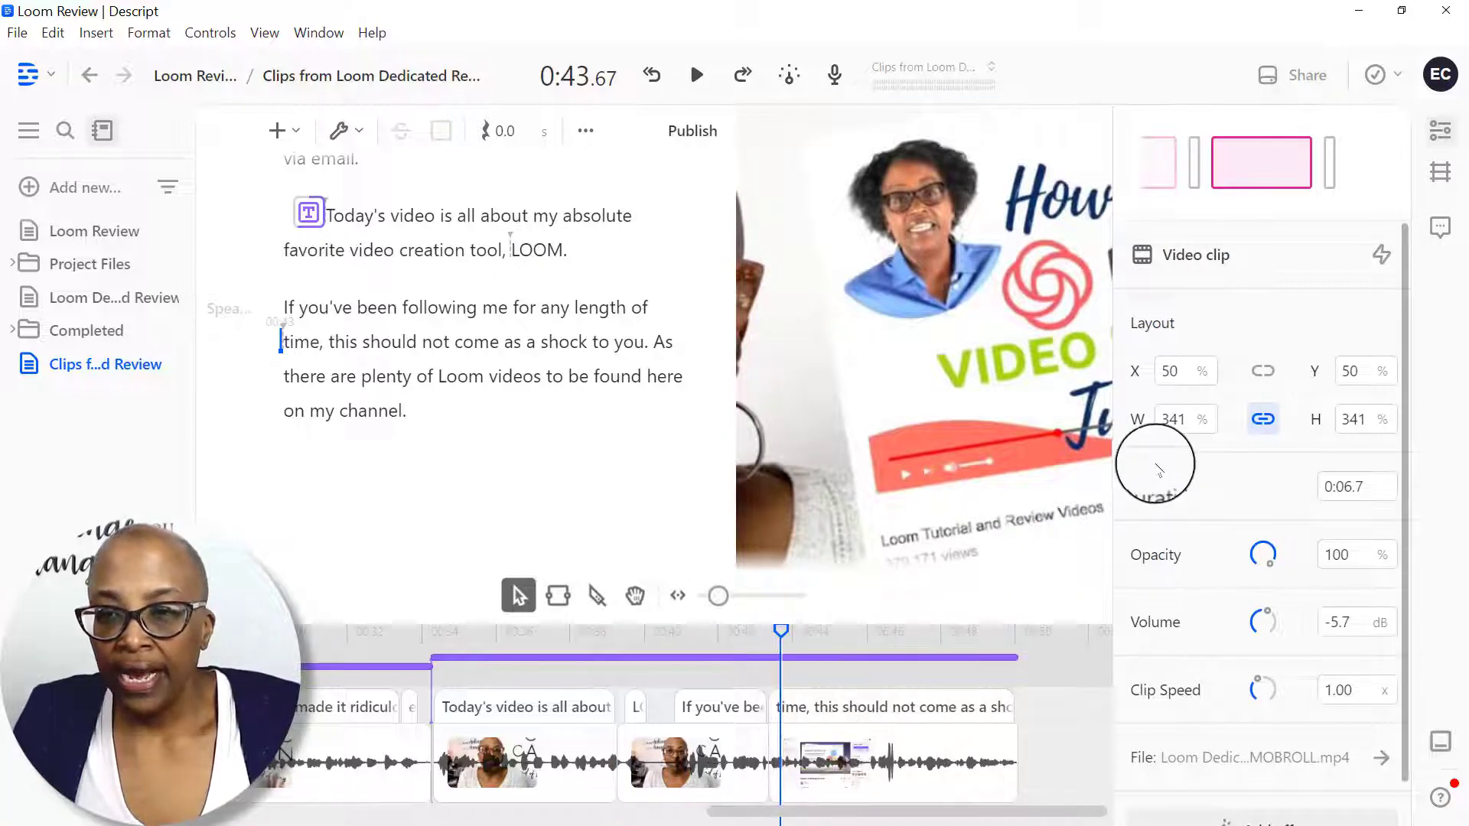
{"action": "left_click", "coordinate": [963, 803]}
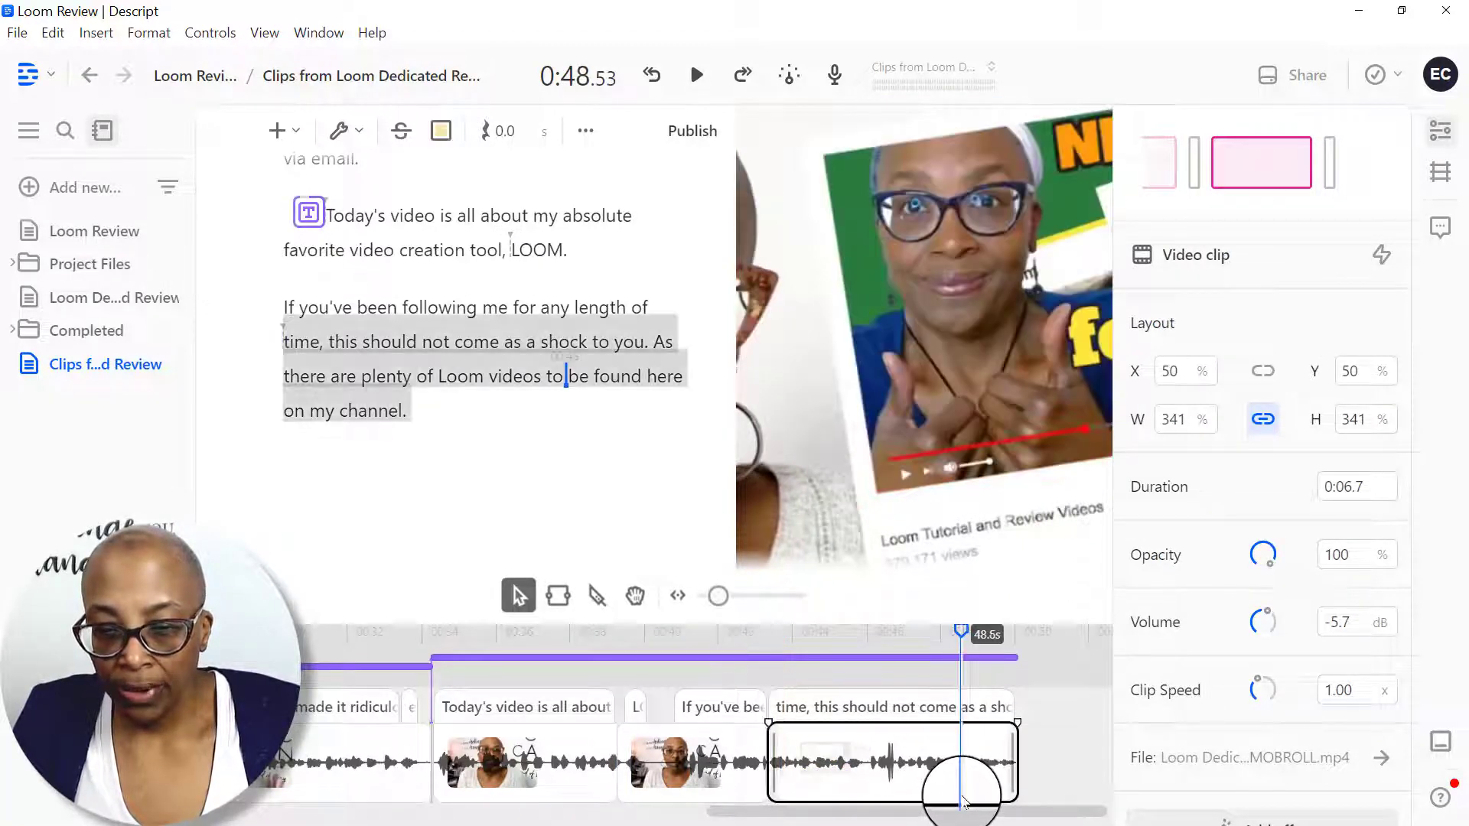
{"action": "left_click_drag", "start_coordinate": [1178, 380], "coordinate": [691, 488]}
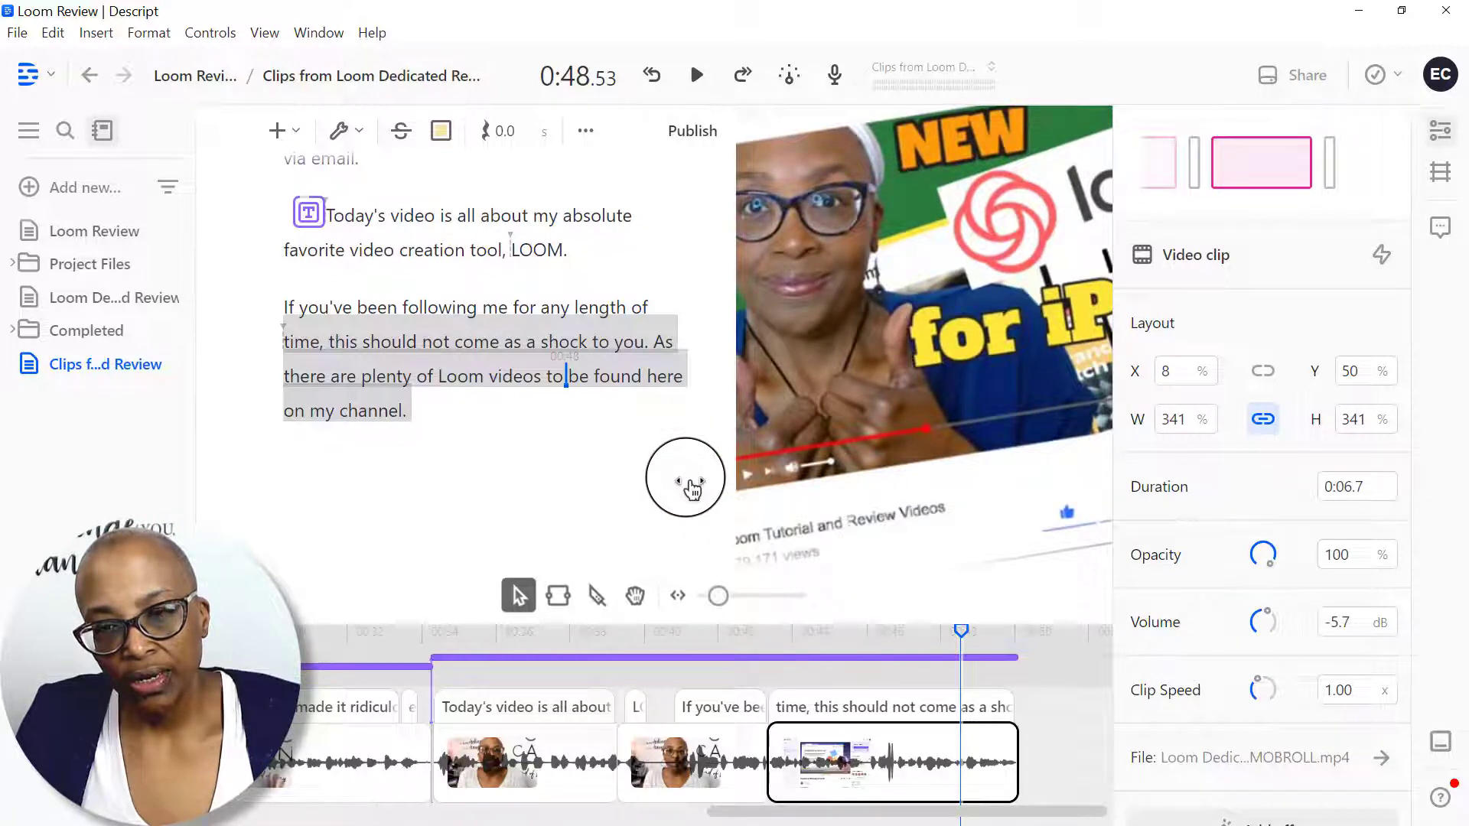
{"action": "left_click_drag", "start_coordinate": [694, 489], "coordinate": [782, 492]}
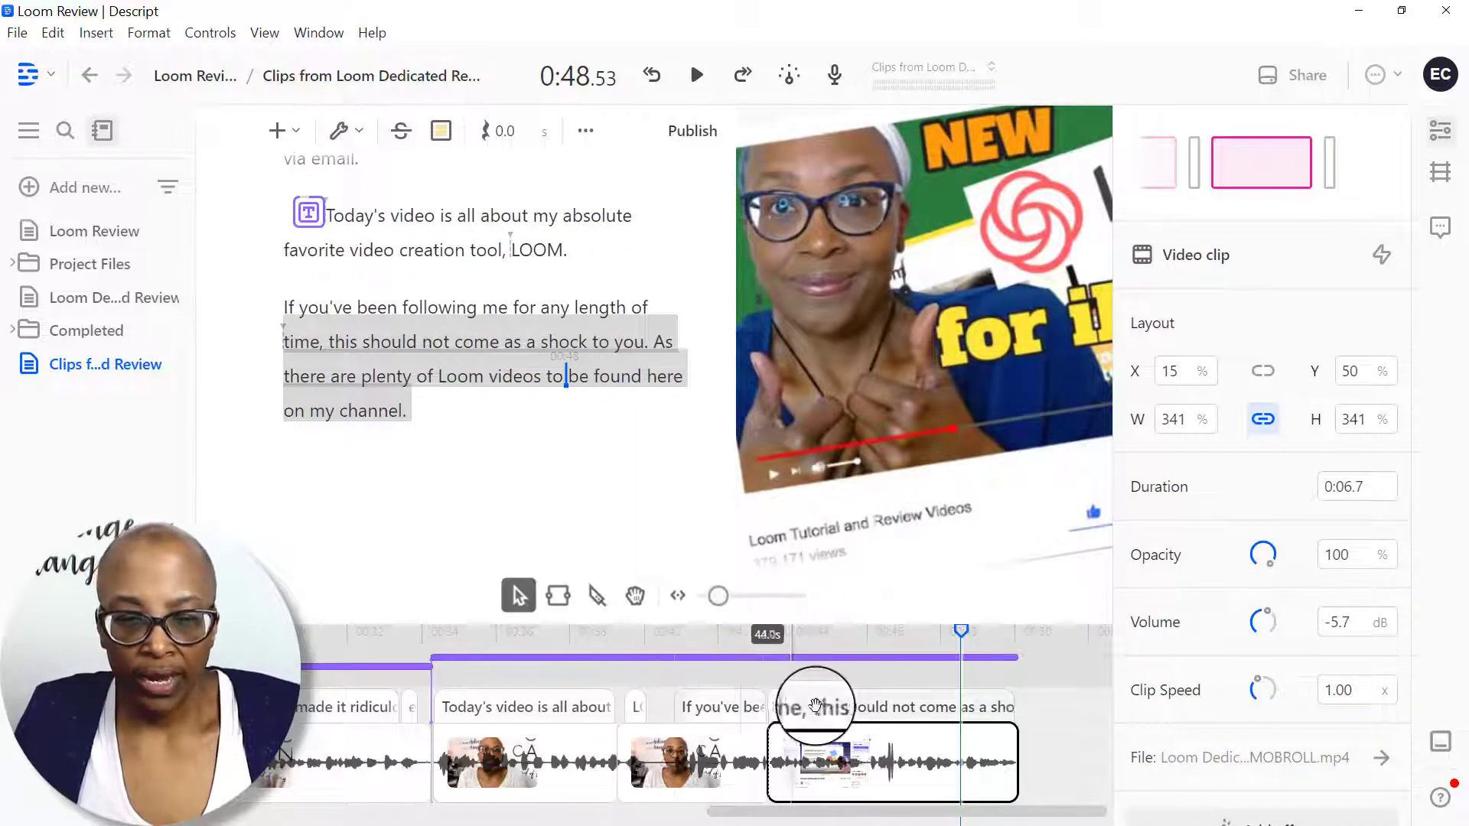
Step: Check the visuals near 0:40.7 and insert the Loom_iOS_Library.png image into the transcript just before "LOOM."
{"action": "left_click", "coordinate": [674, 641]}
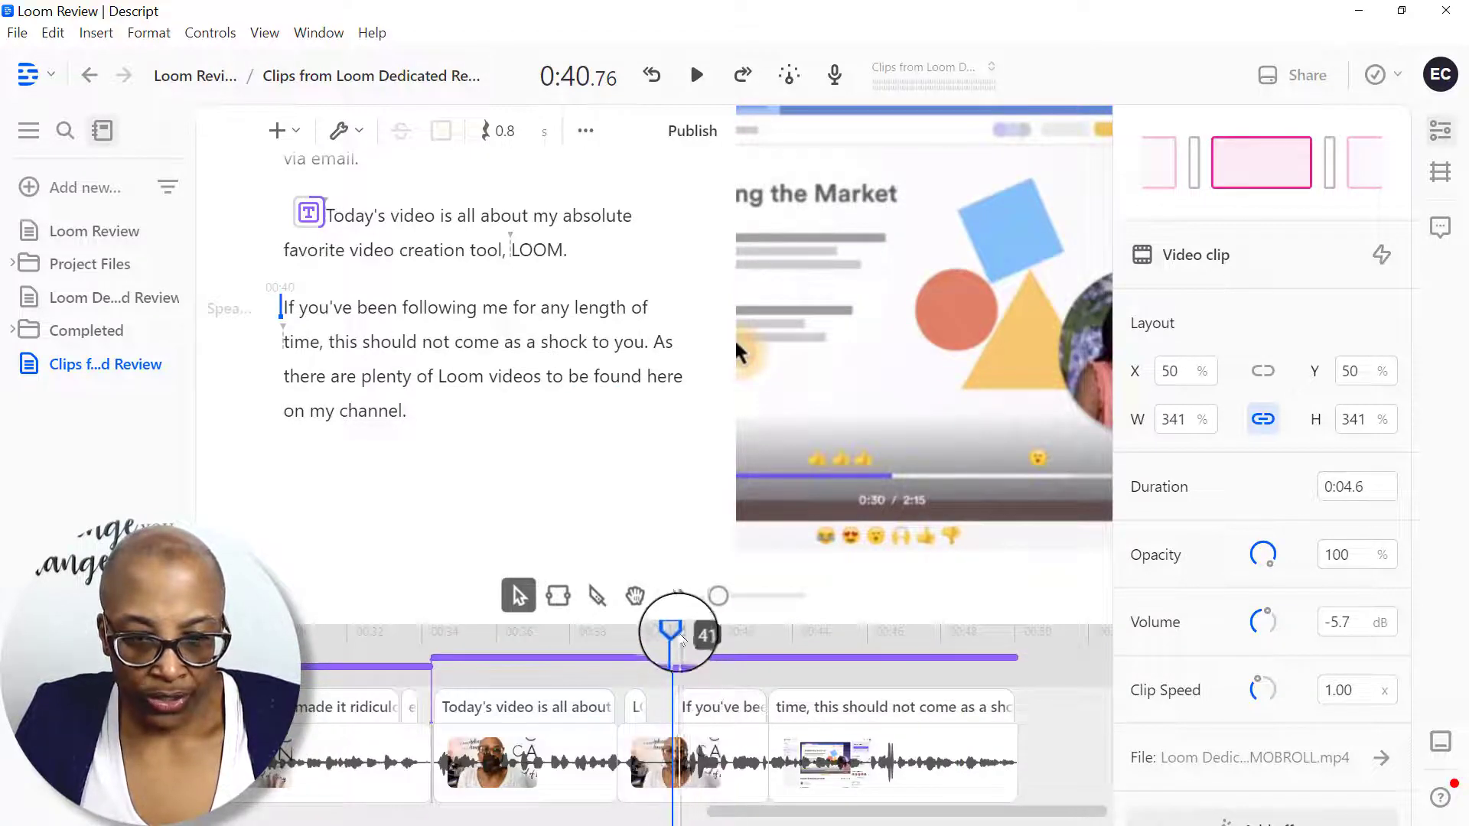
{"action": "mouse_move", "coordinate": [674, 631]}
{"action": "left_mouse_down"}
{"action": "mouse_move", "coordinate": [747, 631]}
{"action": "mouse_move", "coordinate": [617, 628]}
{"action": "mouse_move", "coordinate": [670, 628]}
{"action": "left_mouse_up"}
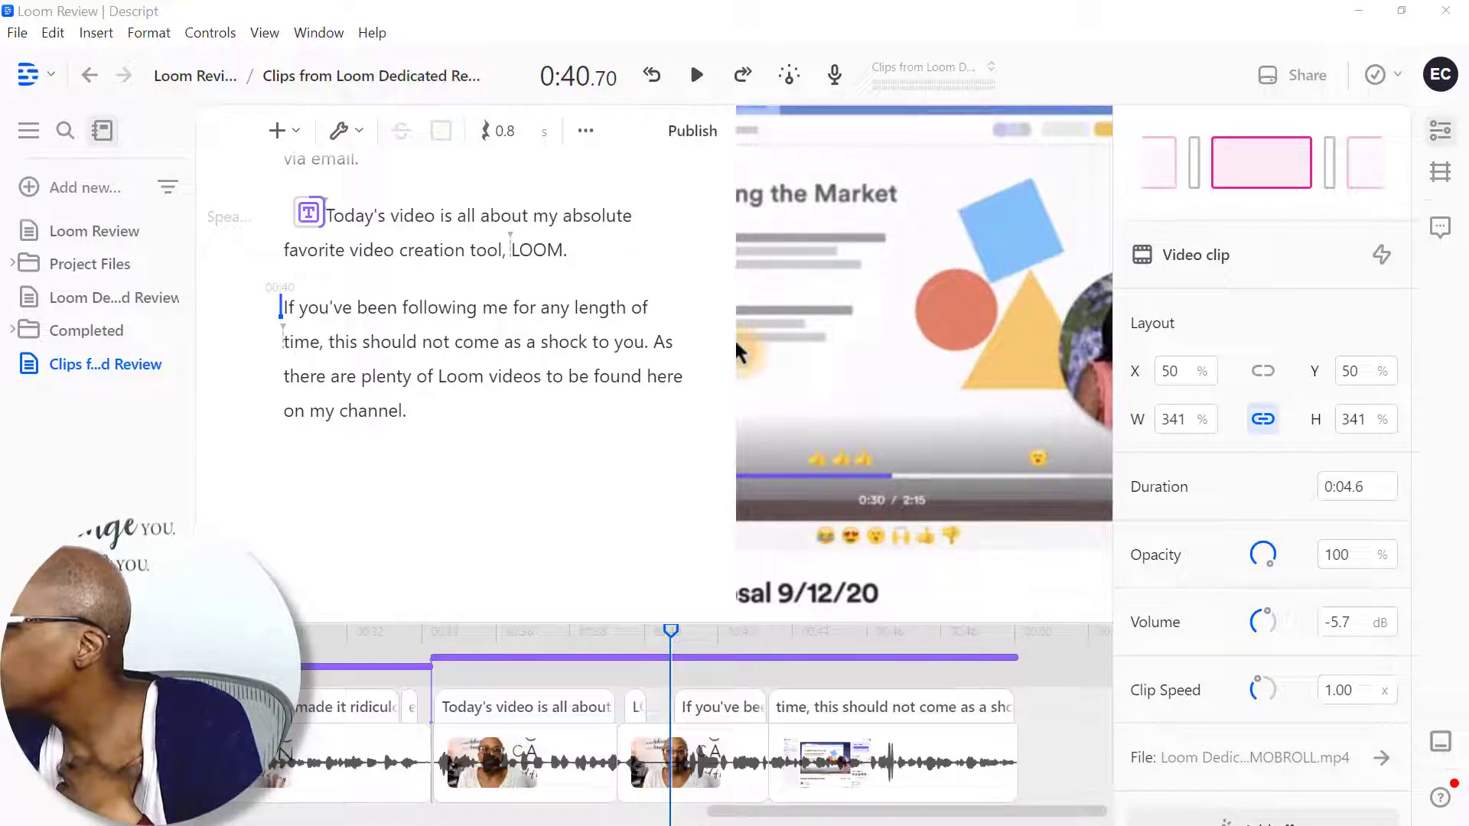
{"action": "left_click_drag", "start_coordinate": [1461, 188], "coordinate": [516, 243]}
{"action": "left_click_drag", "start_coordinate": [660, 306], "coordinate": [665, 314]}
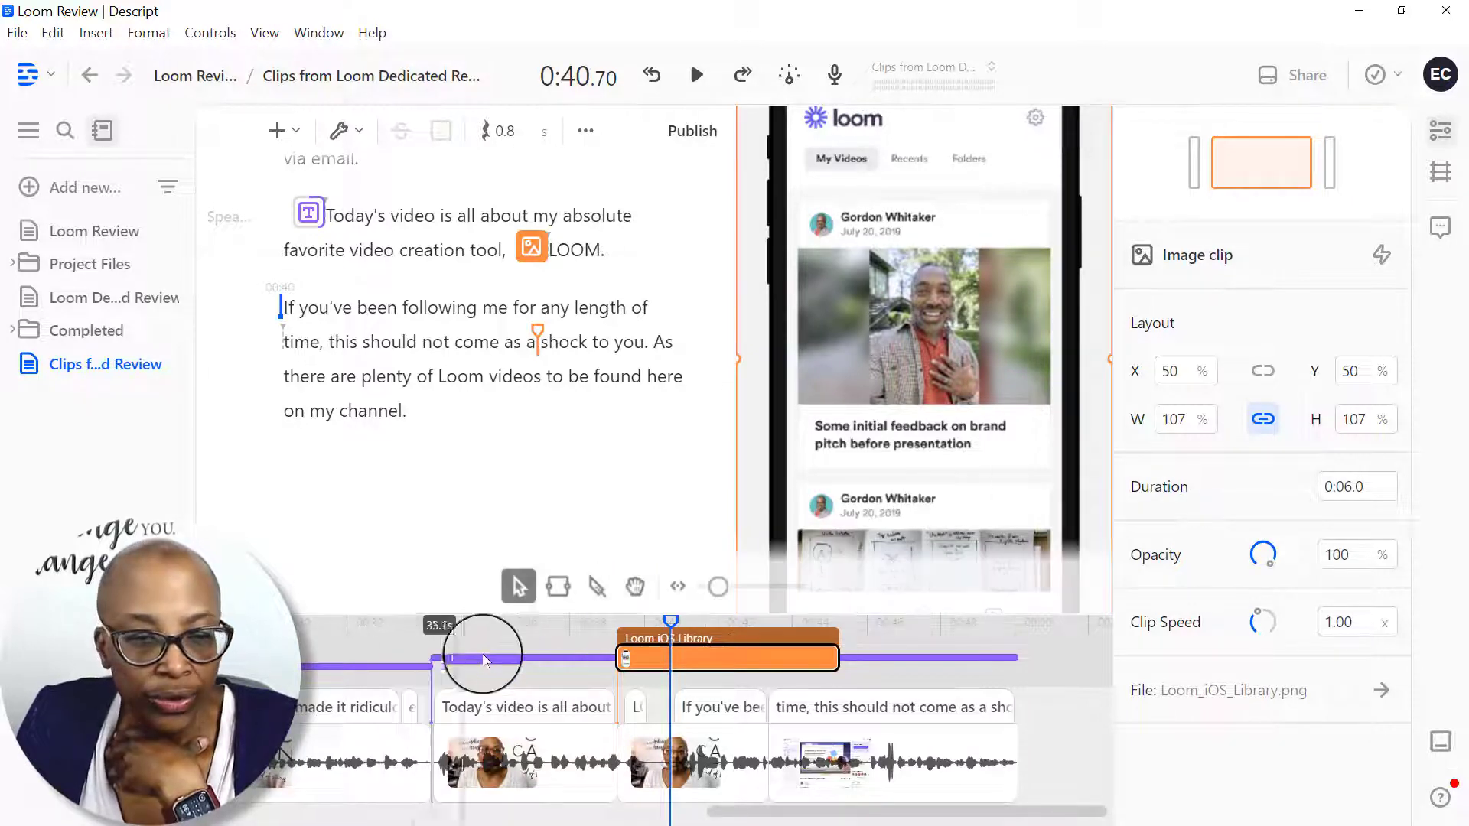
Step: Play the section with the Loom iOS Library image and move the image one layer down, beneath the captions
{"action": "left_click", "coordinate": [696, 75]}
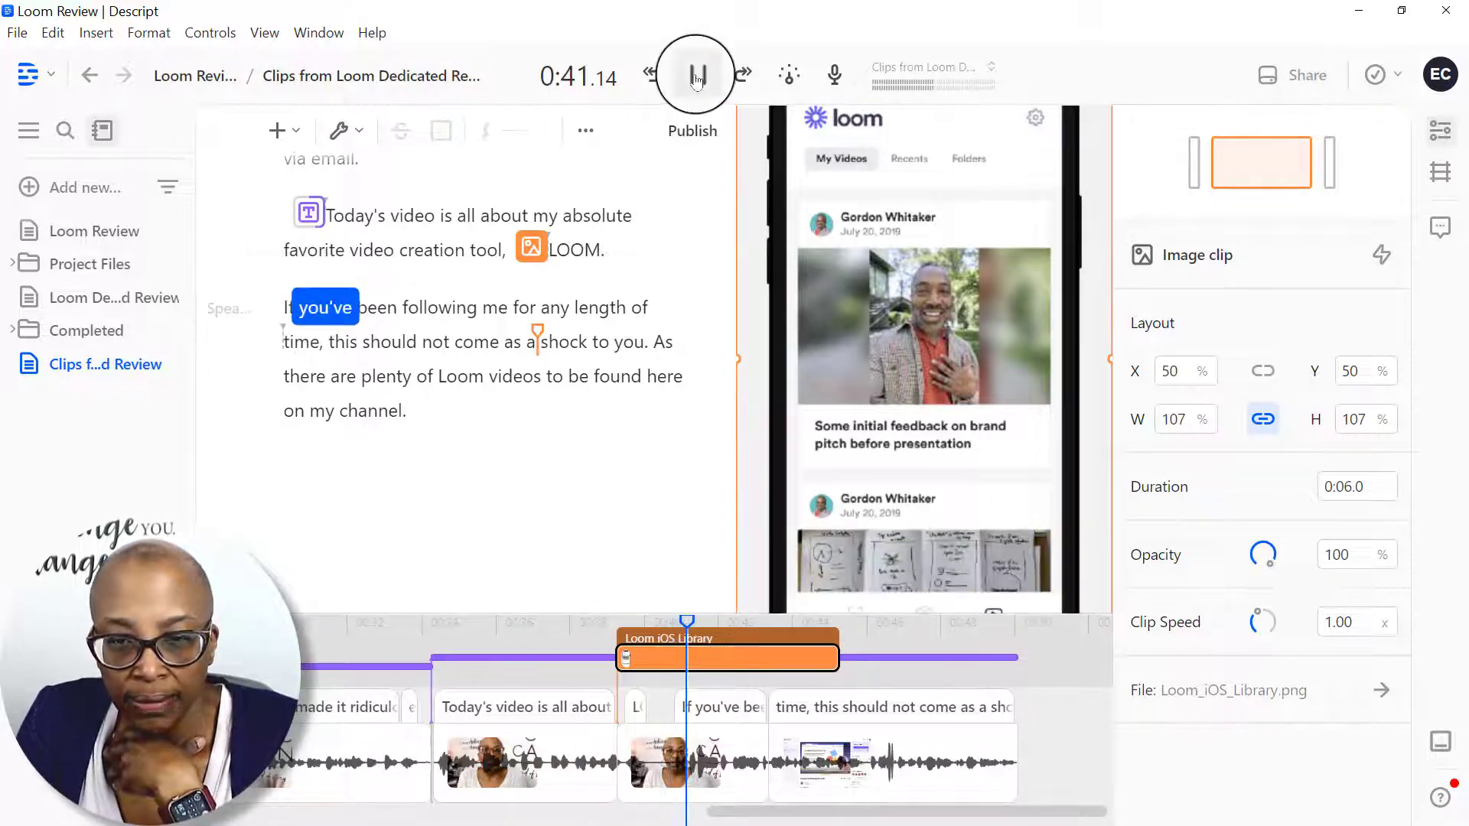
{"action": "left_click", "coordinate": [694, 75]}
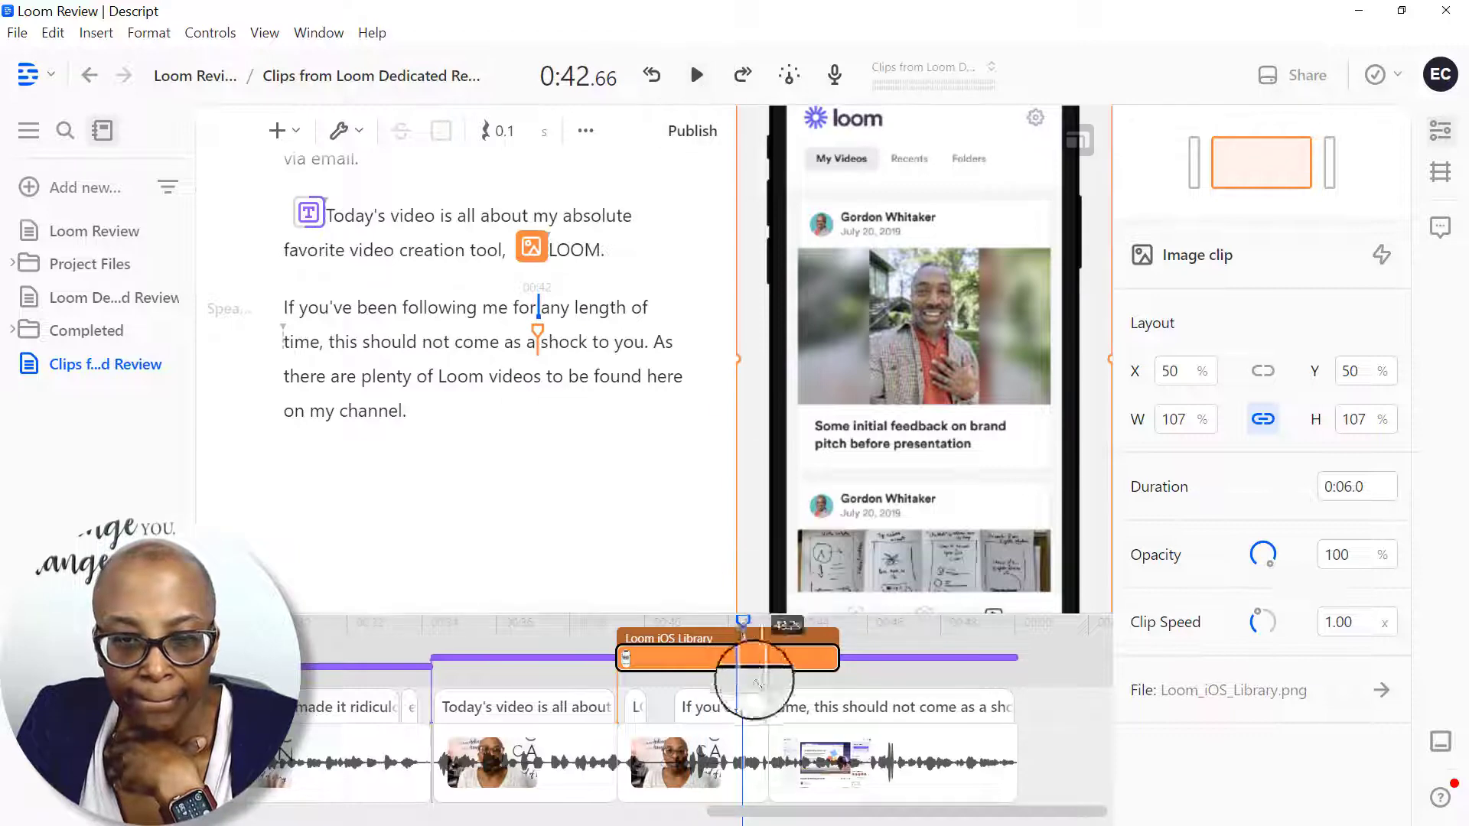
{"action": "right_click", "coordinate": [724, 659]}
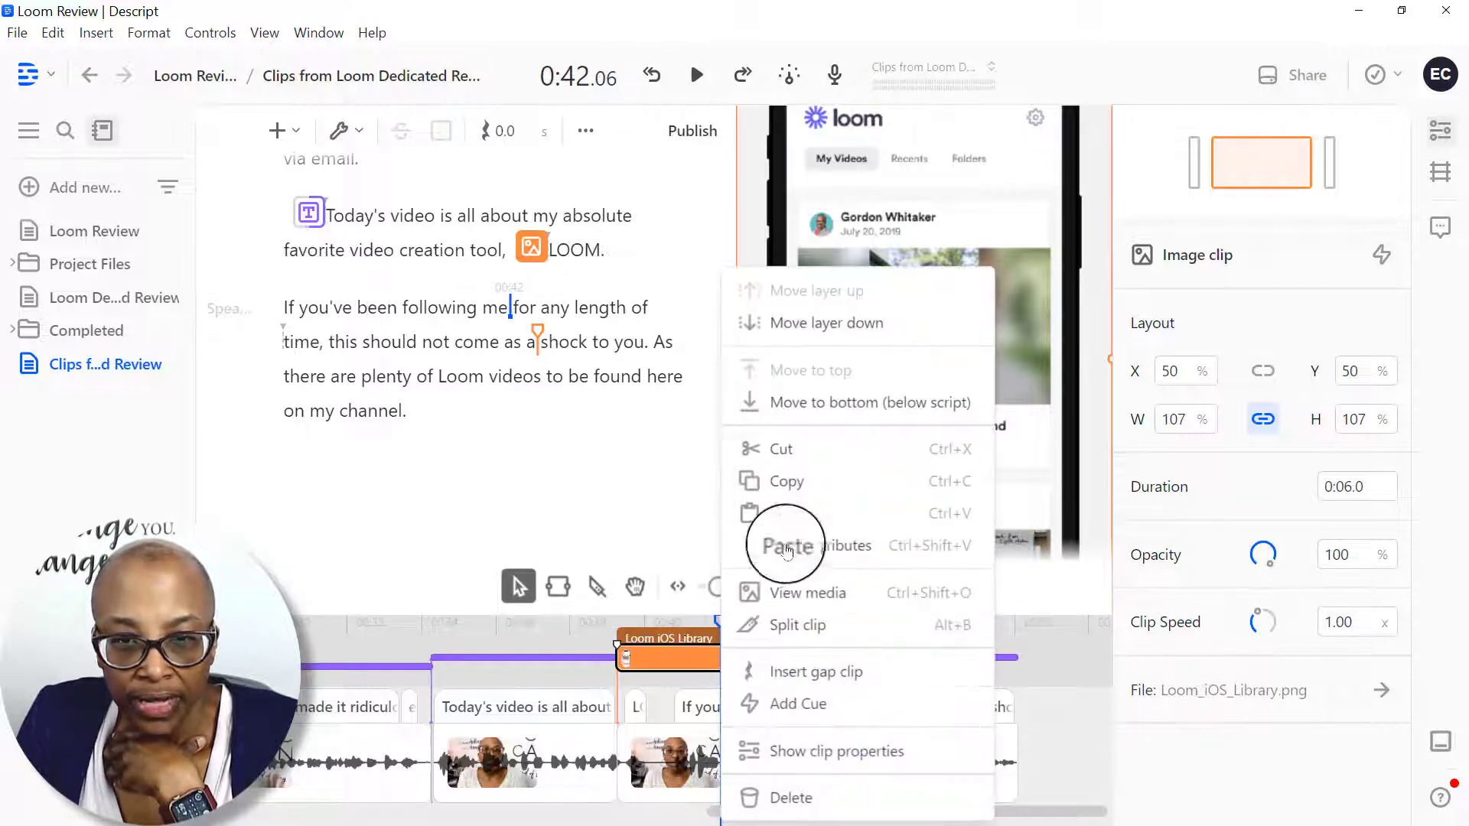
{"action": "left_click", "coordinate": [842, 328]}
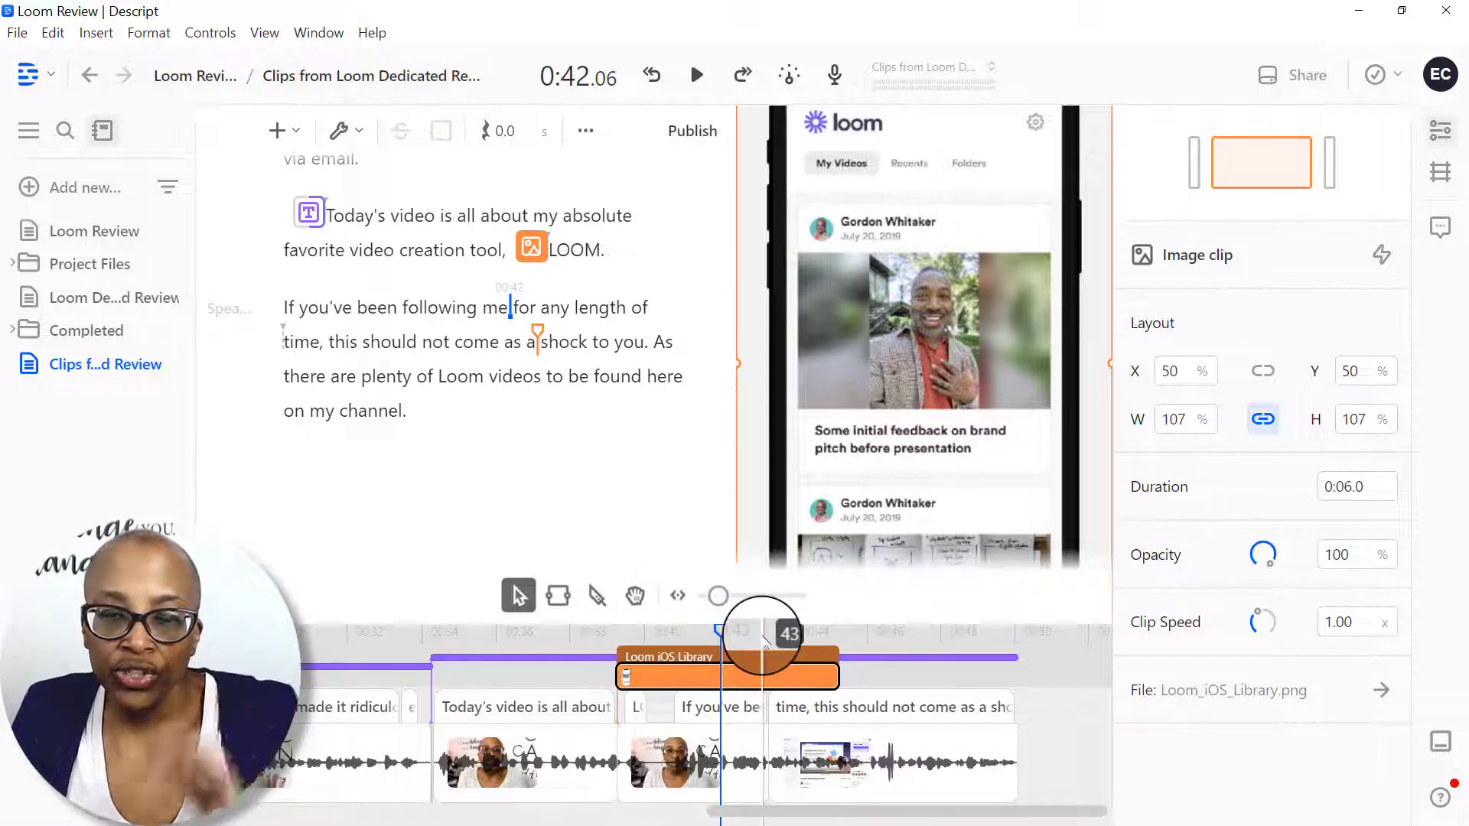
Step: Move the Loom iOS Library image one layer up above the captions and back down beneath them
{"action": "right_click", "coordinate": [711, 680]}
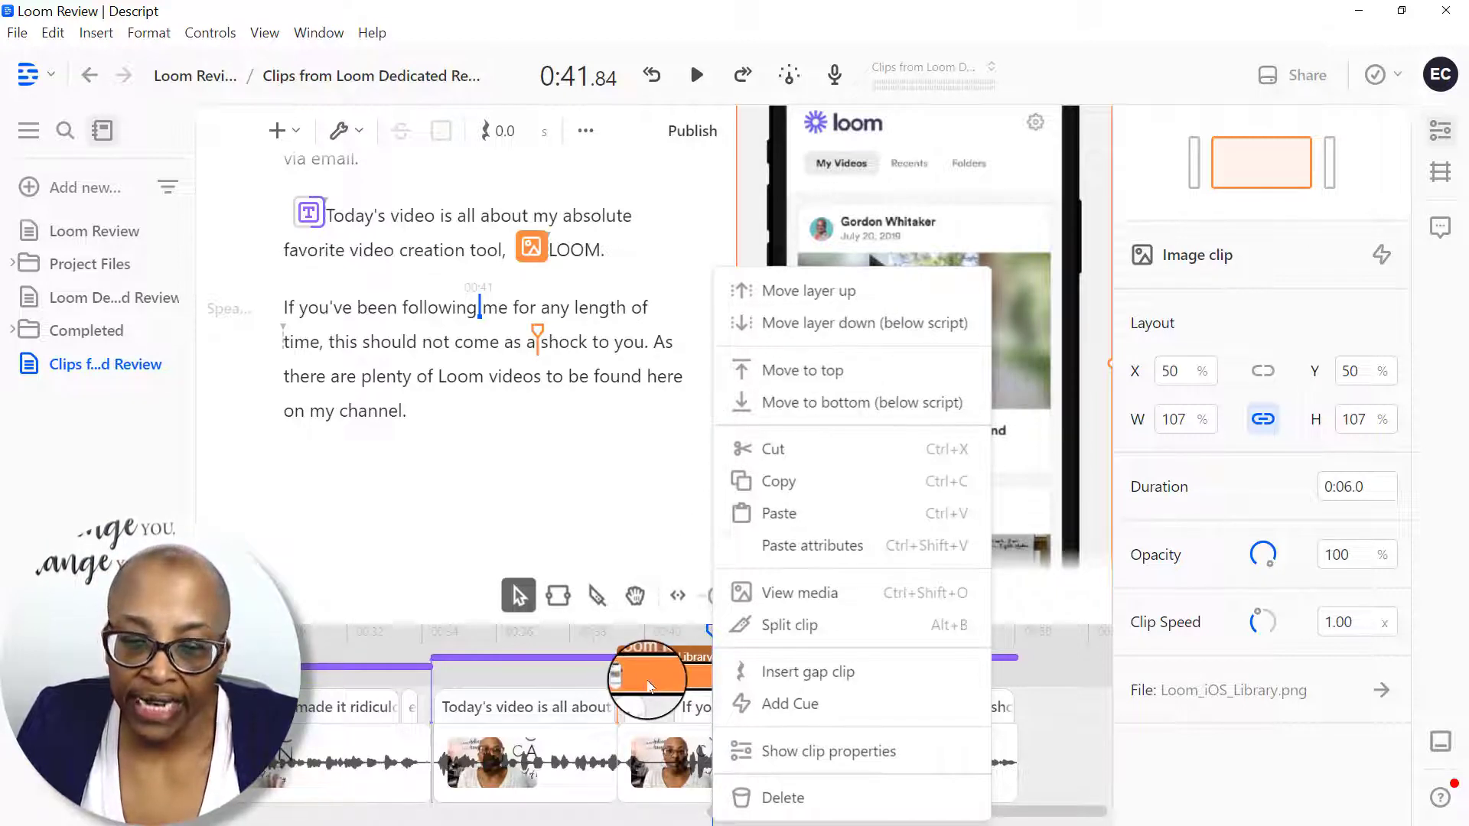
{"action": "left_click", "coordinate": [848, 295]}
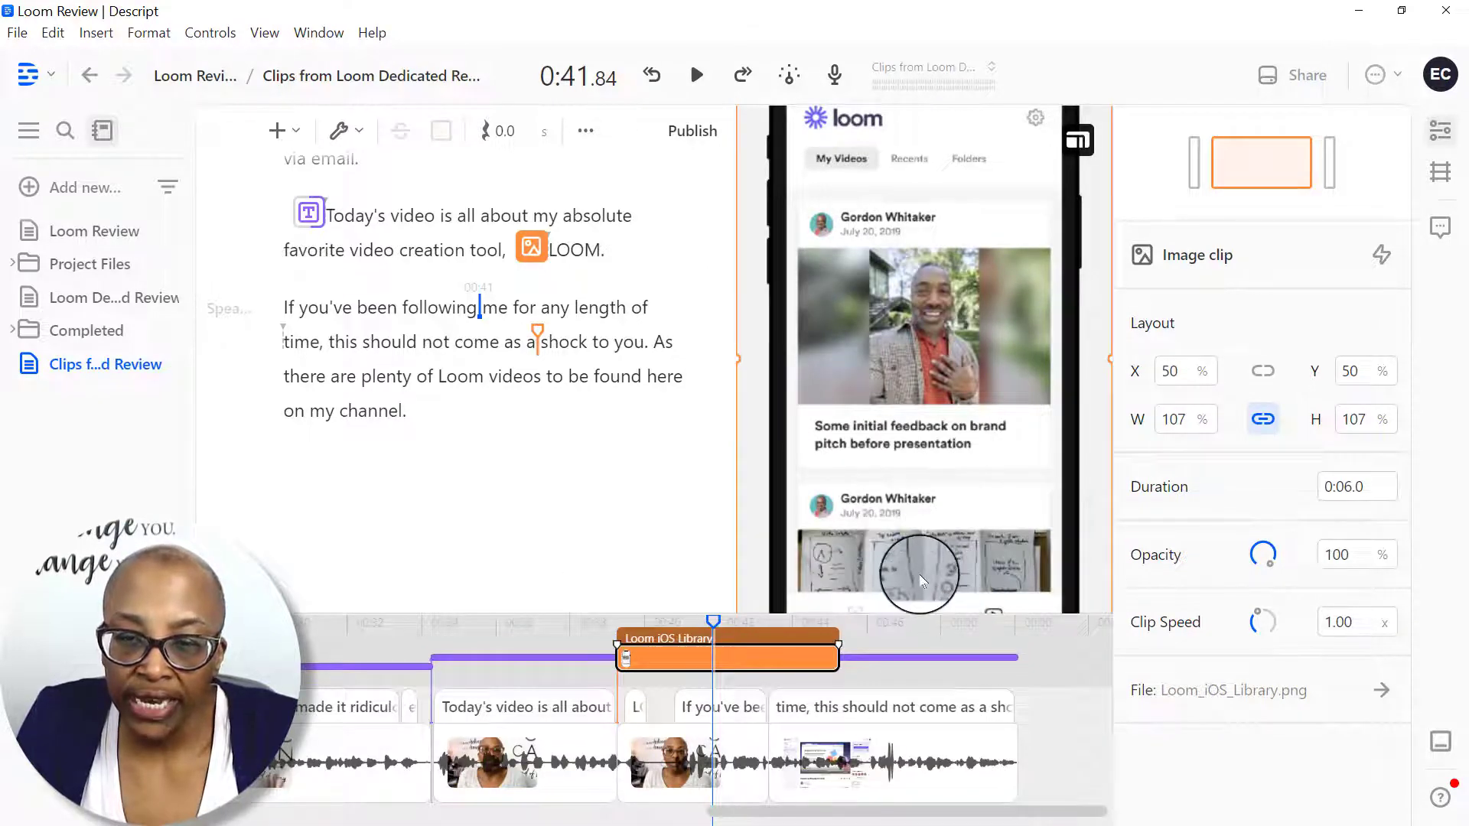
{"action": "right_click", "coordinate": [722, 656]}
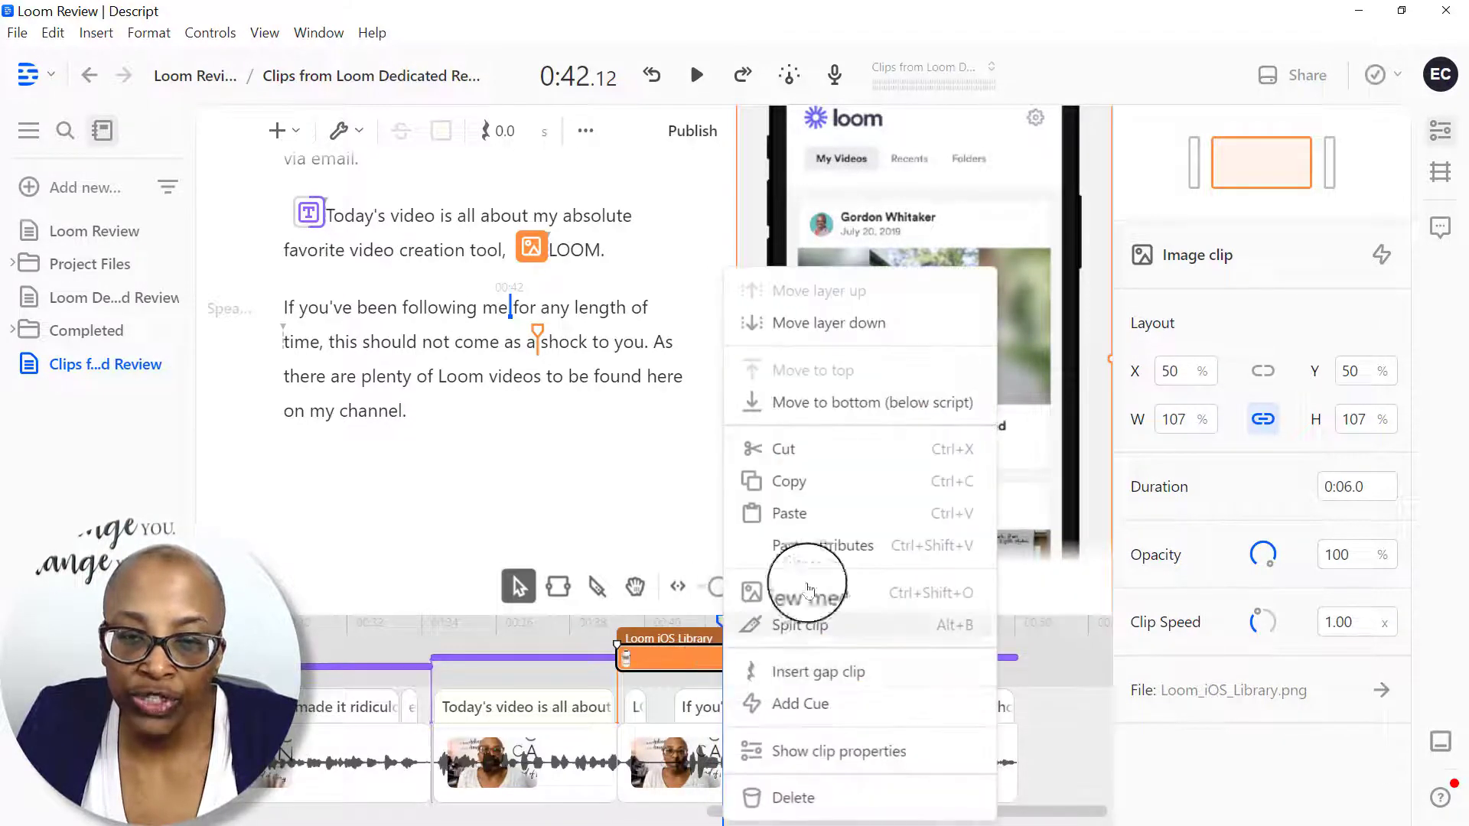
{"action": "left_click", "coordinate": [858, 323]}
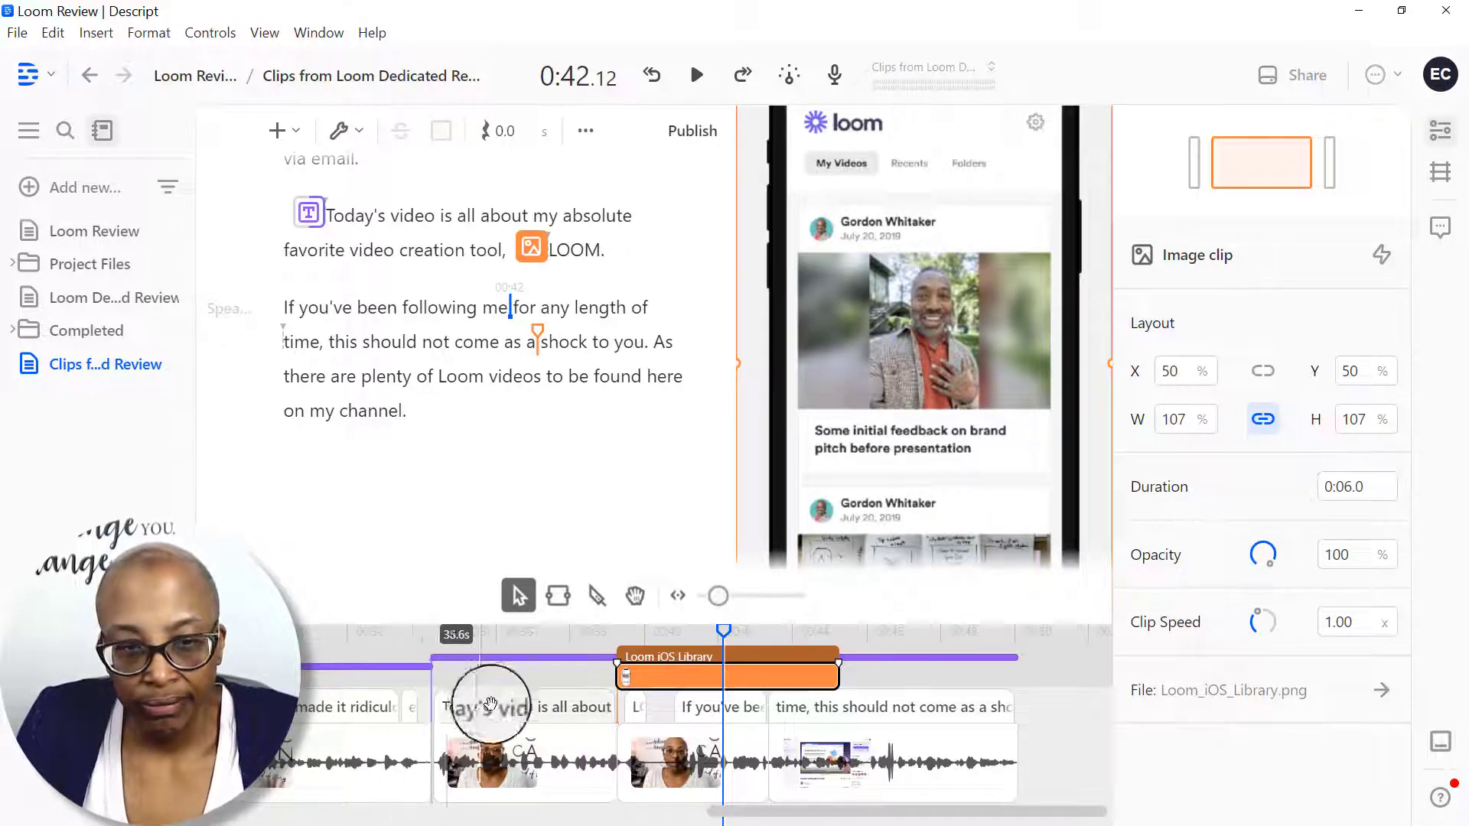
Step: Enable word-level animation on the first Fancy Captions clip and play the section from about 0:12 to preview it
{"action": "left_click_drag", "start_coordinate": [769, 813], "coordinate": [322, 788]}
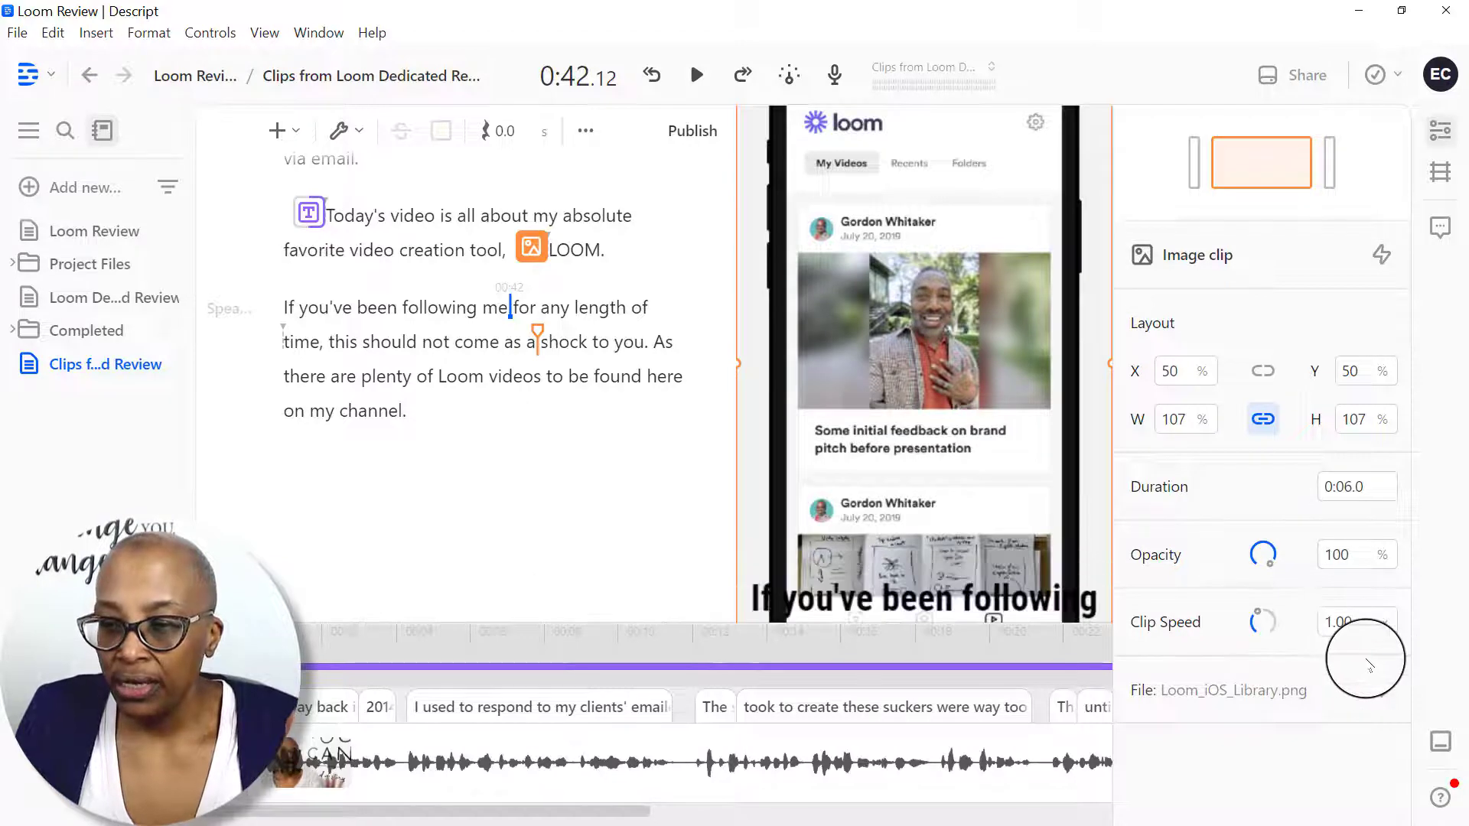
{"action": "left_click", "coordinate": [665, 780]}
{"action": "left_click", "coordinate": [724, 664]}
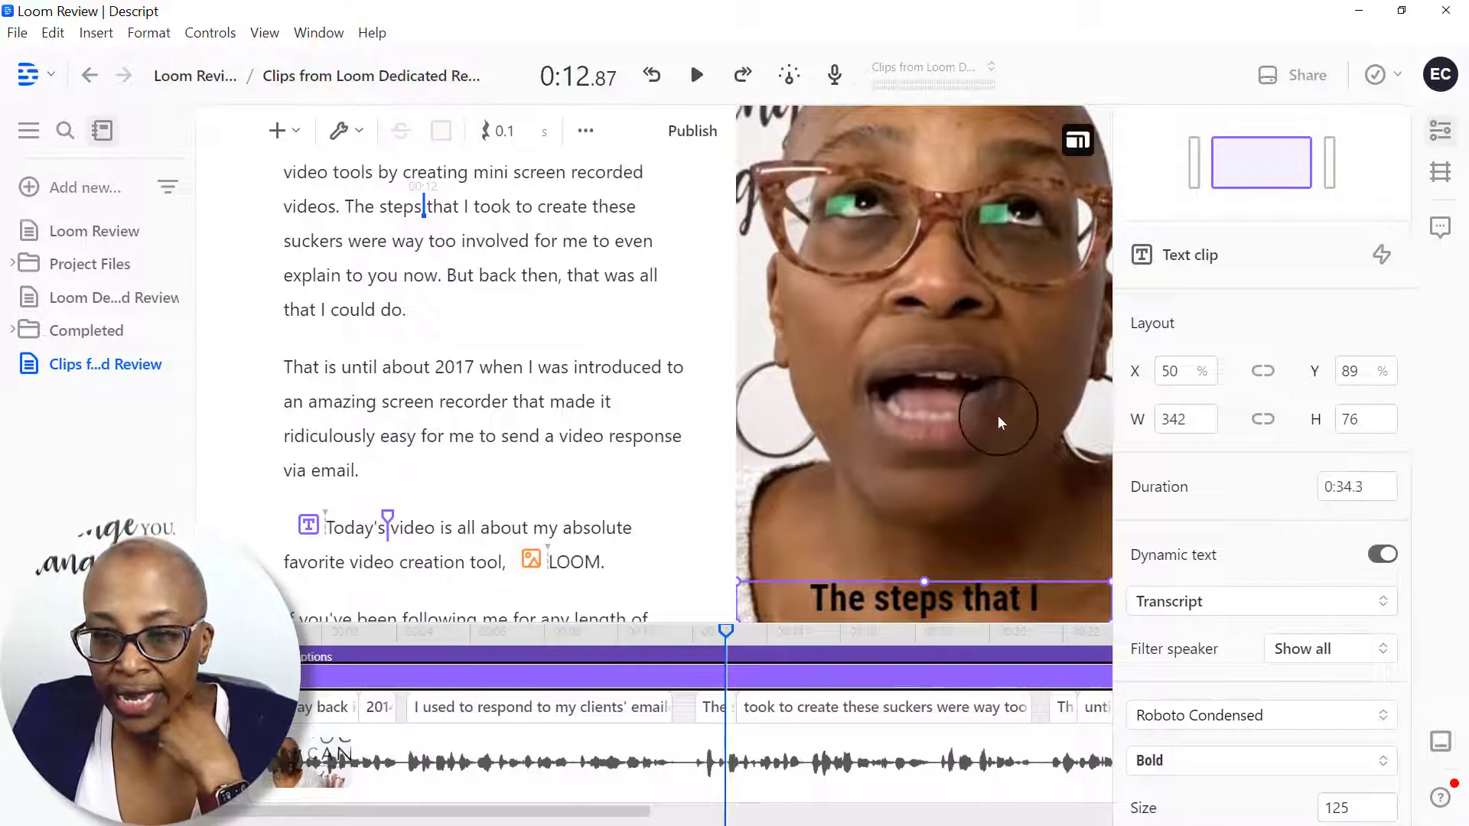
{"action": "scroll", "coordinate": [1385, 505], "scroll_direction": "down", "scroll_amount": 3}
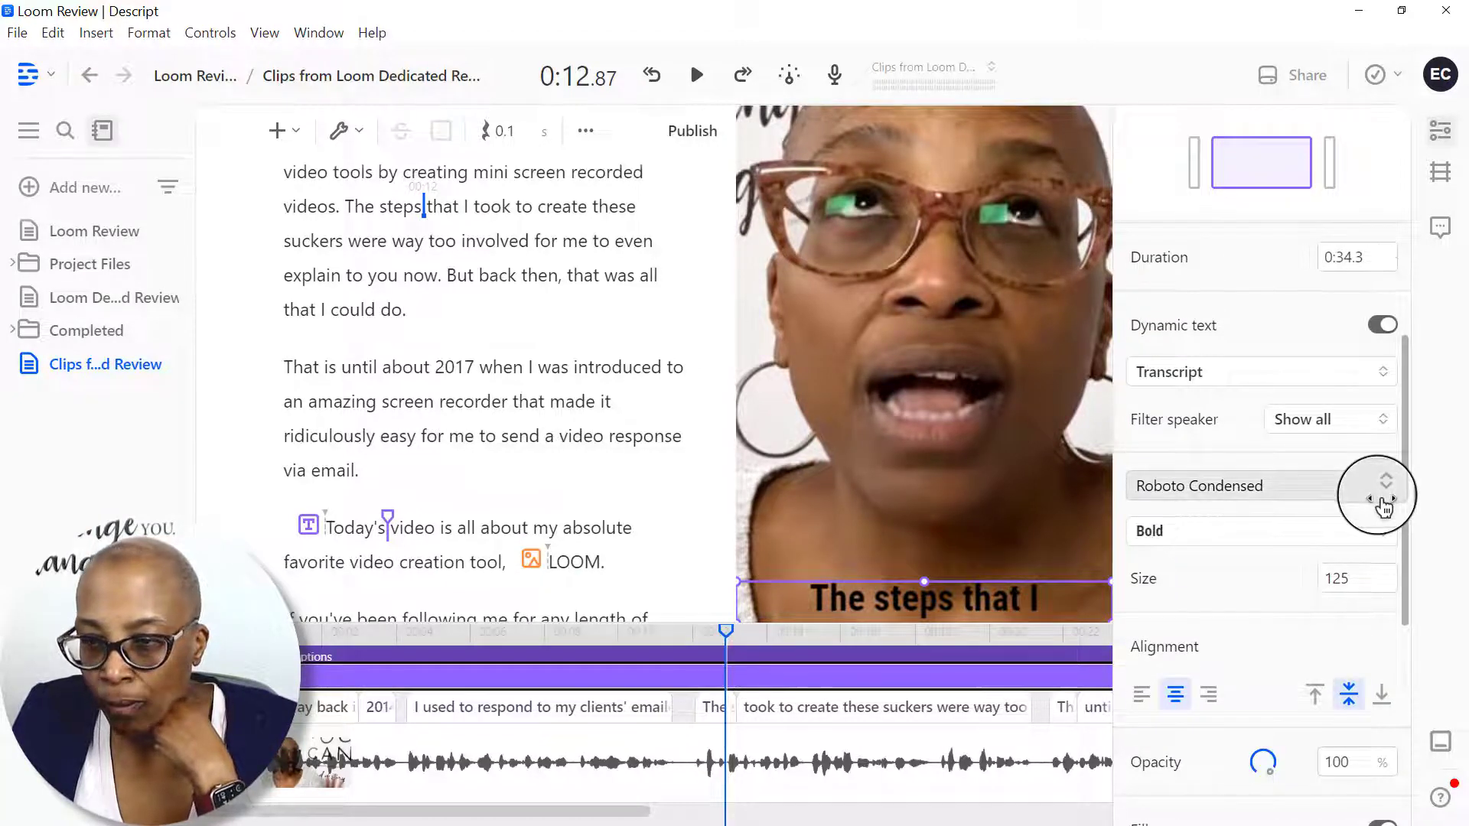
{"action": "scroll", "coordinate": [1385, 504], "scroll_direction": "down", "scroll_amount": 2}
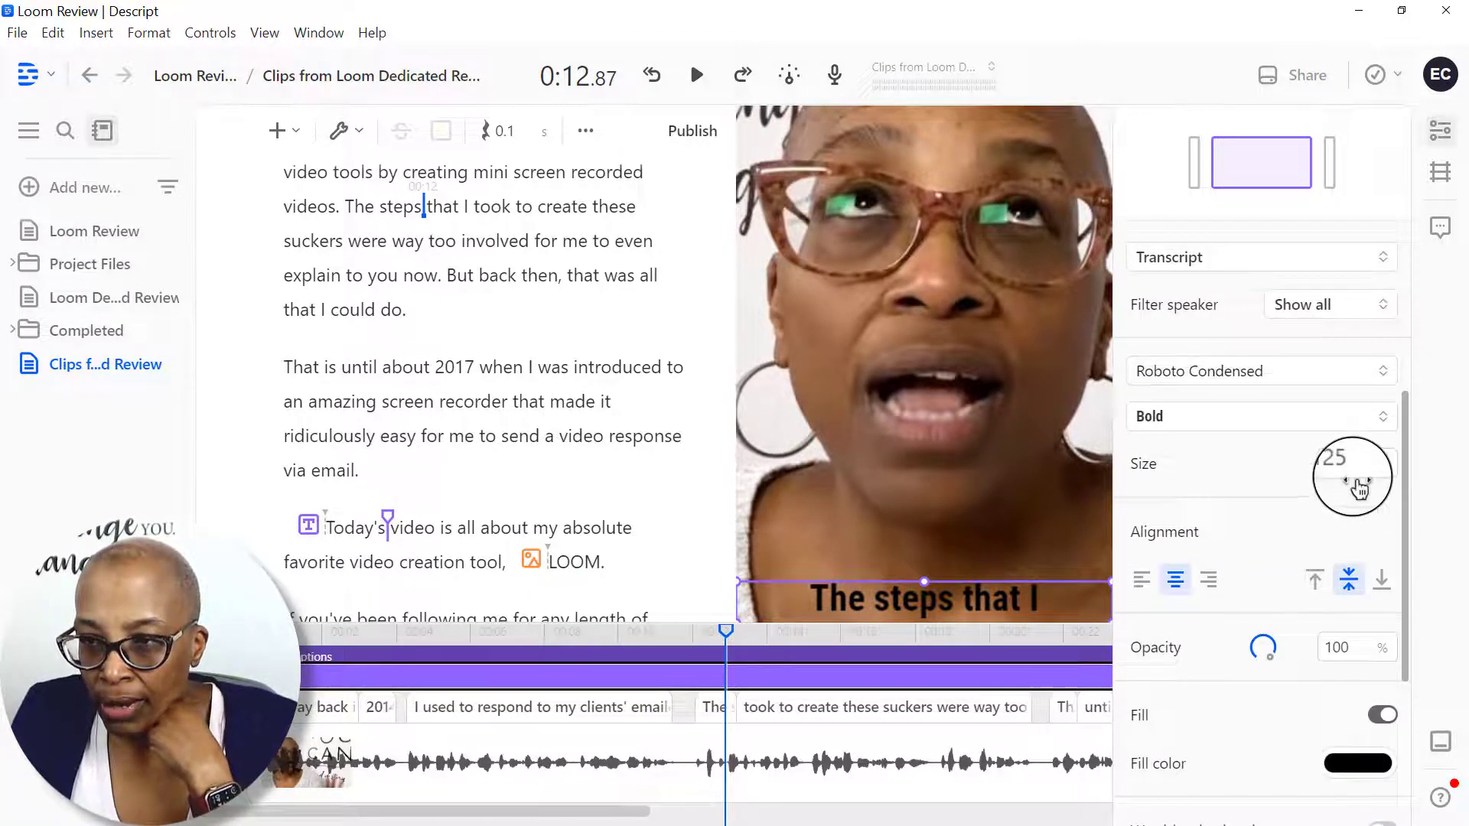
{"action": "scroll", "coordinate": [1367, 545], "scroll_direction": "down", "scroll_amount": 4}
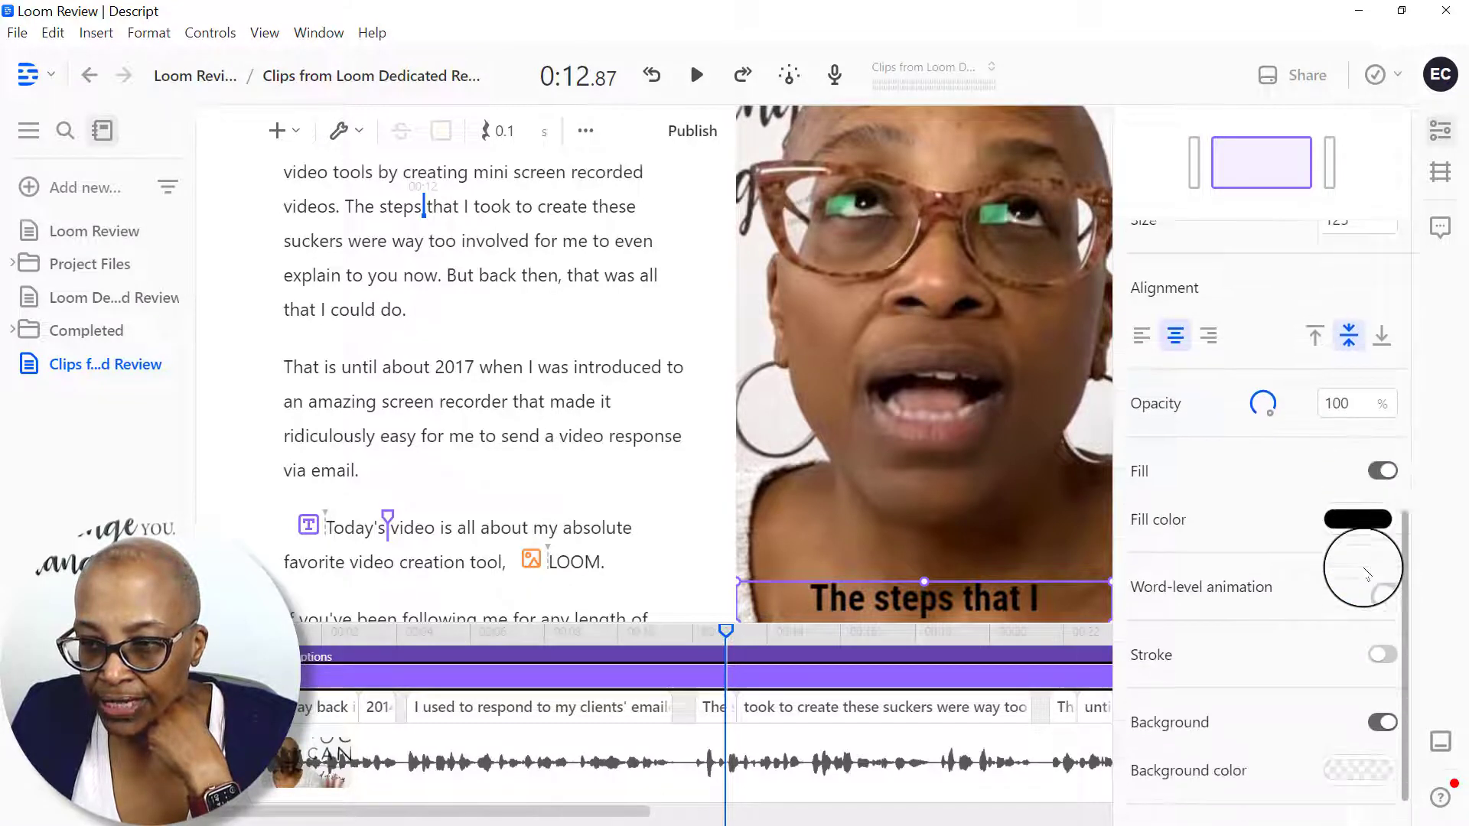
{"action": "left_click", "coordinate": [1383, 542]}
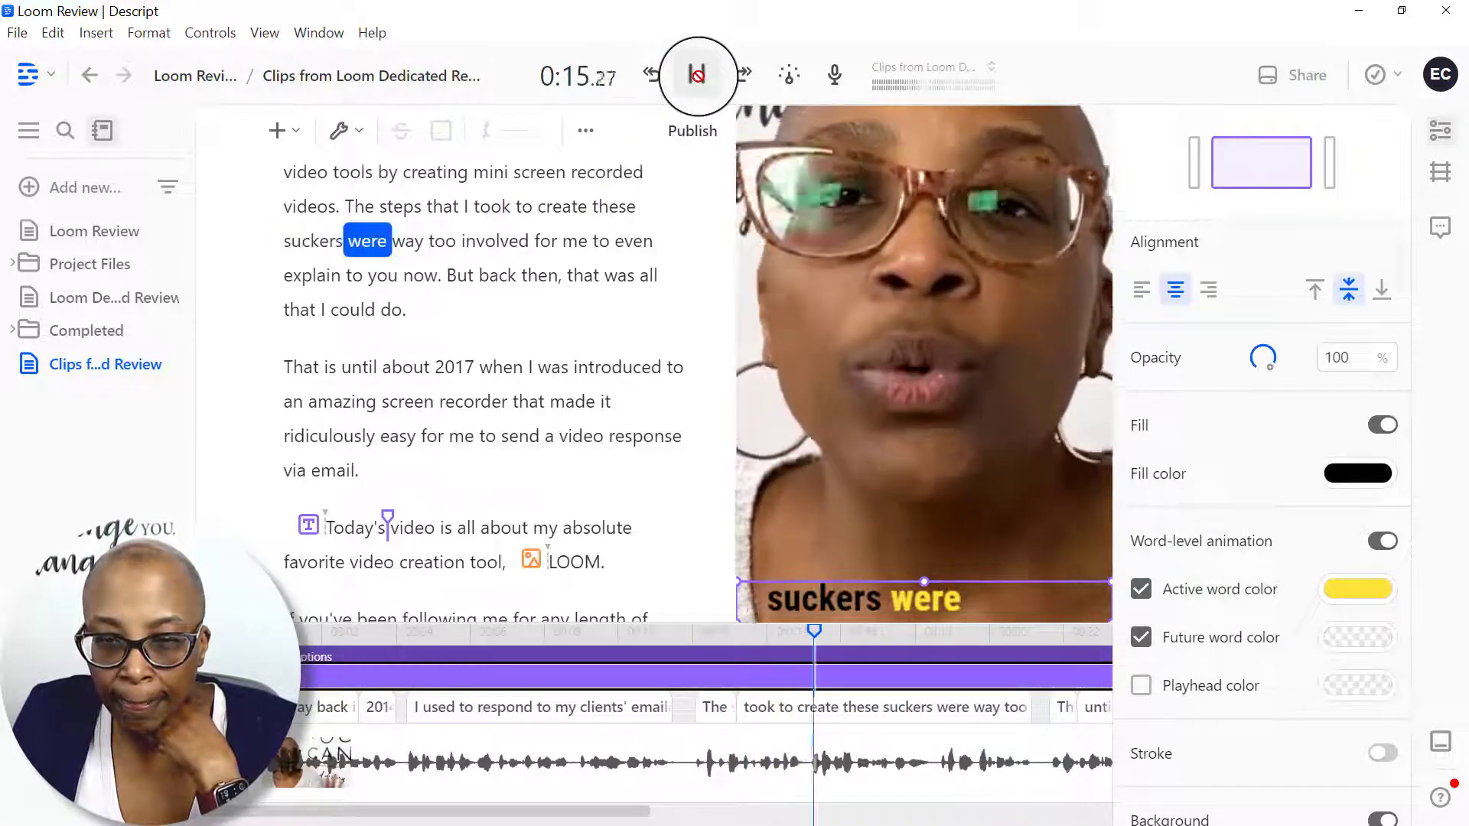
{"action": "left_click", "coordinate": [696, 74]}
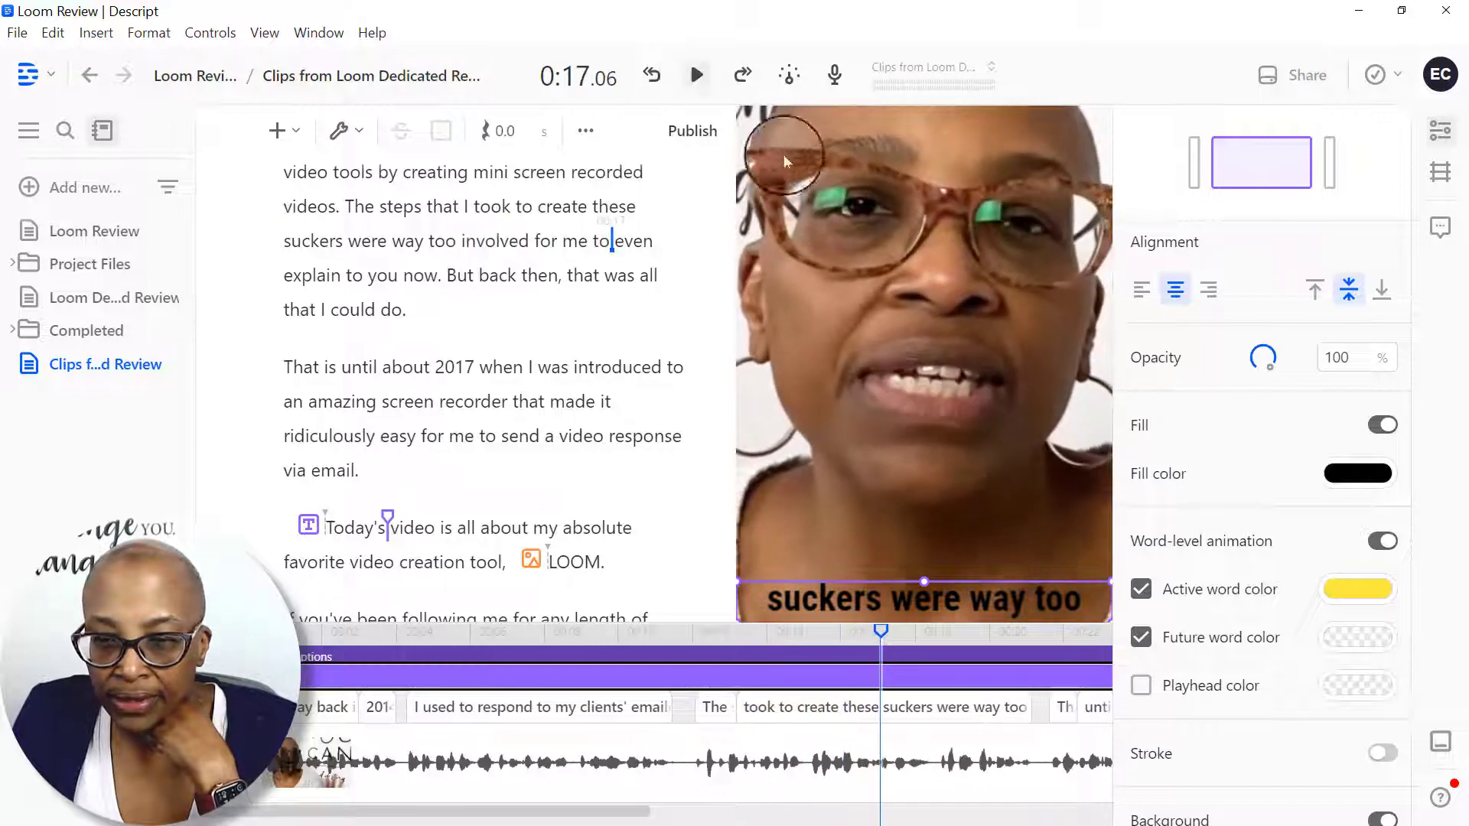
Step: Set the active word color of the first Fancy Captions clip to hex fd9506
{"action": "left_click", "coordinate": [1356, 589]}
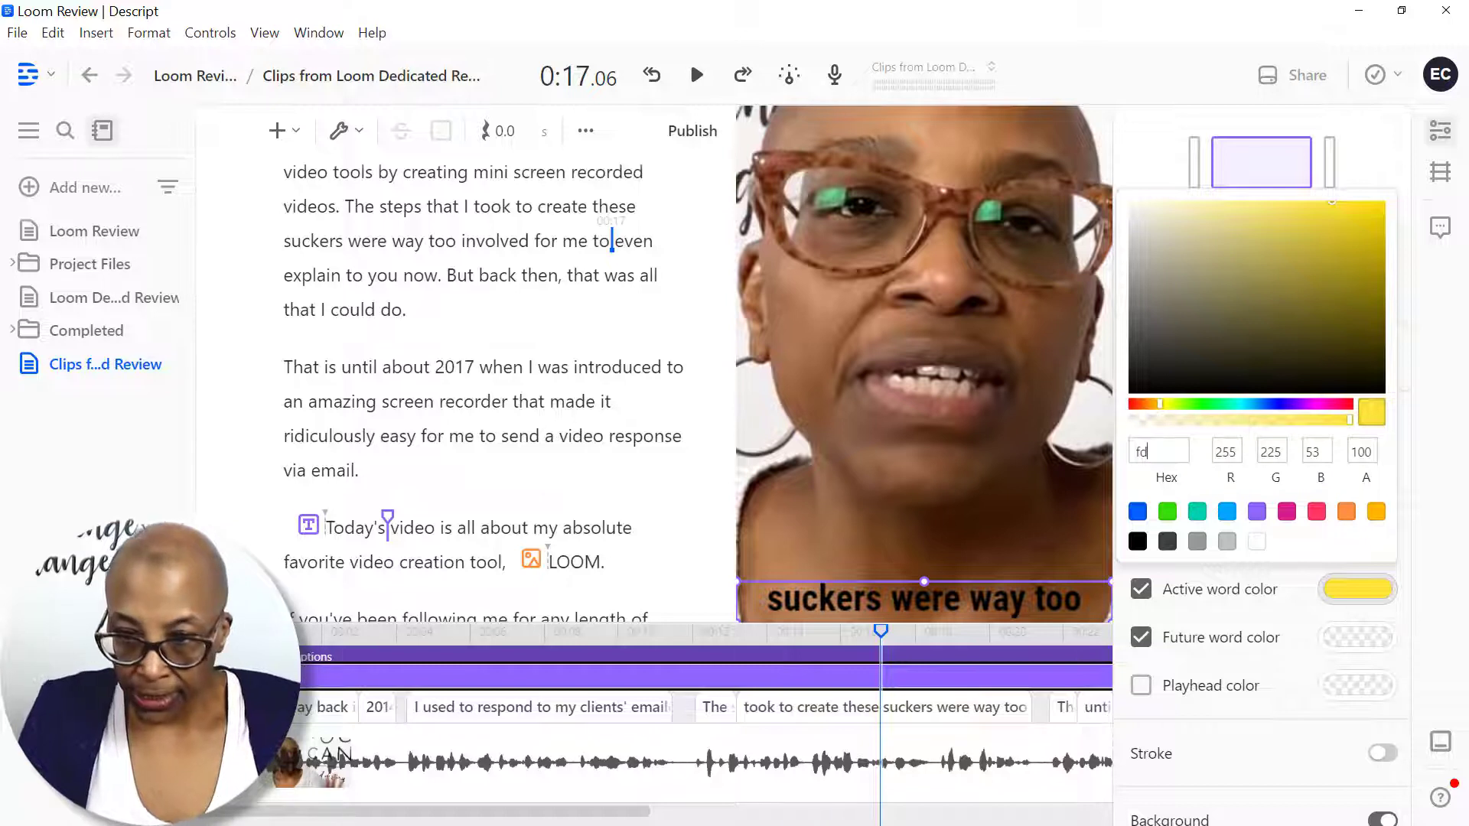
{"action": "type", "text": "9506"}
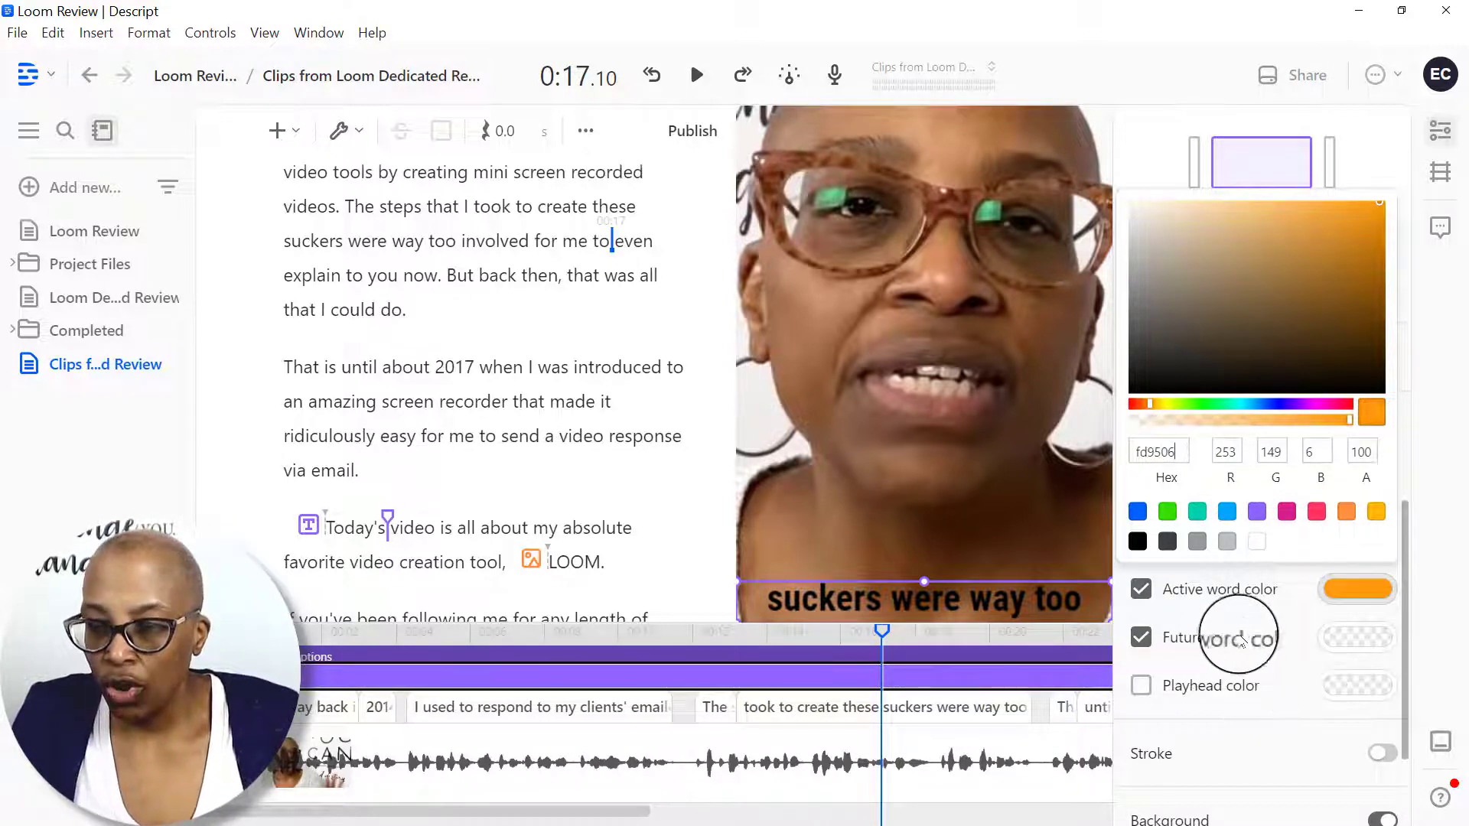
{"action": "left_click", "coordinate": [1298, 579]}
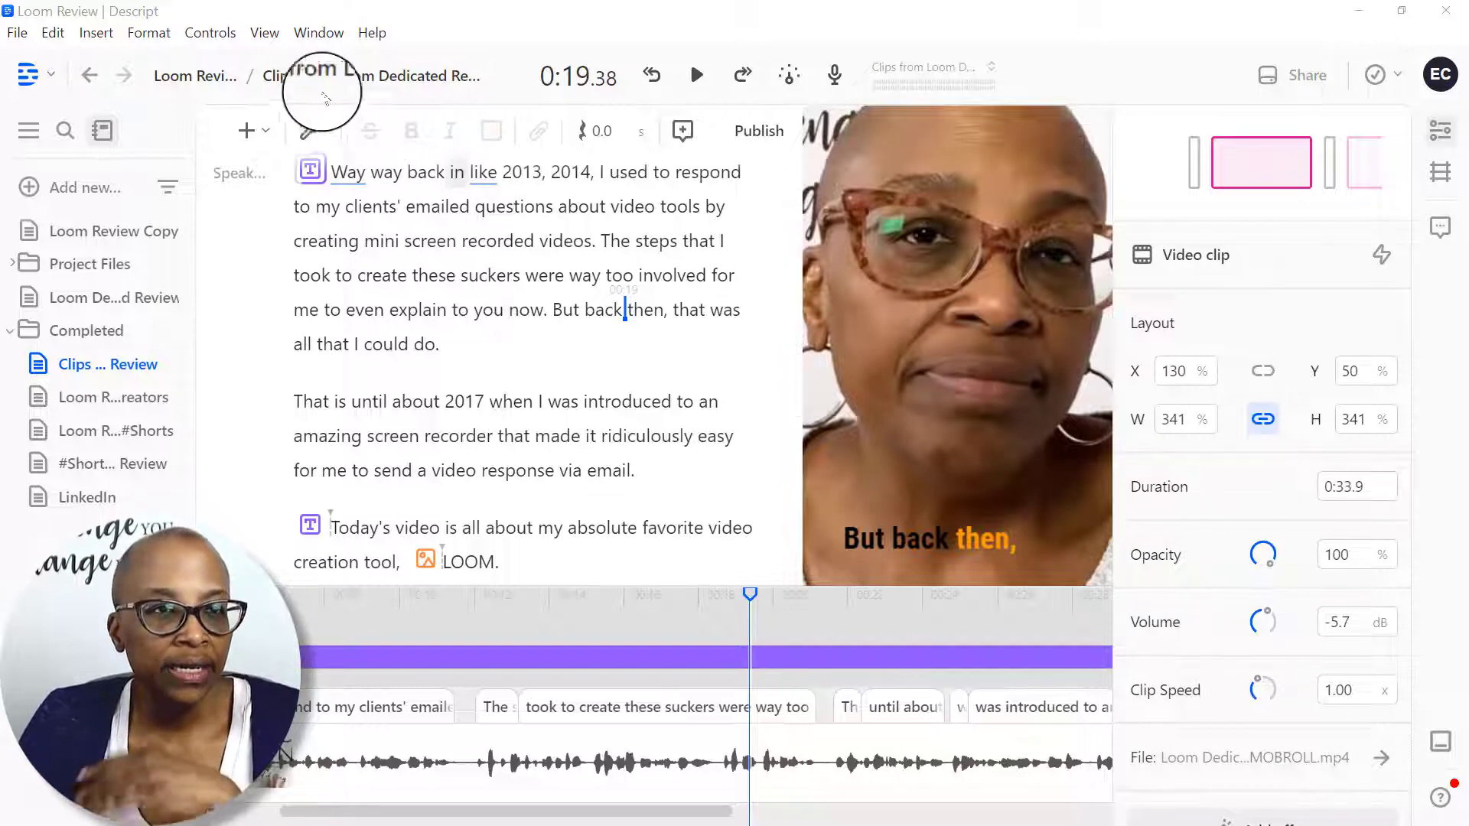
Step: In the completed clip composition, move the video preview above the script and try different heights for the preview area
{"action": "left_click", "coordinate": [266, 38]}
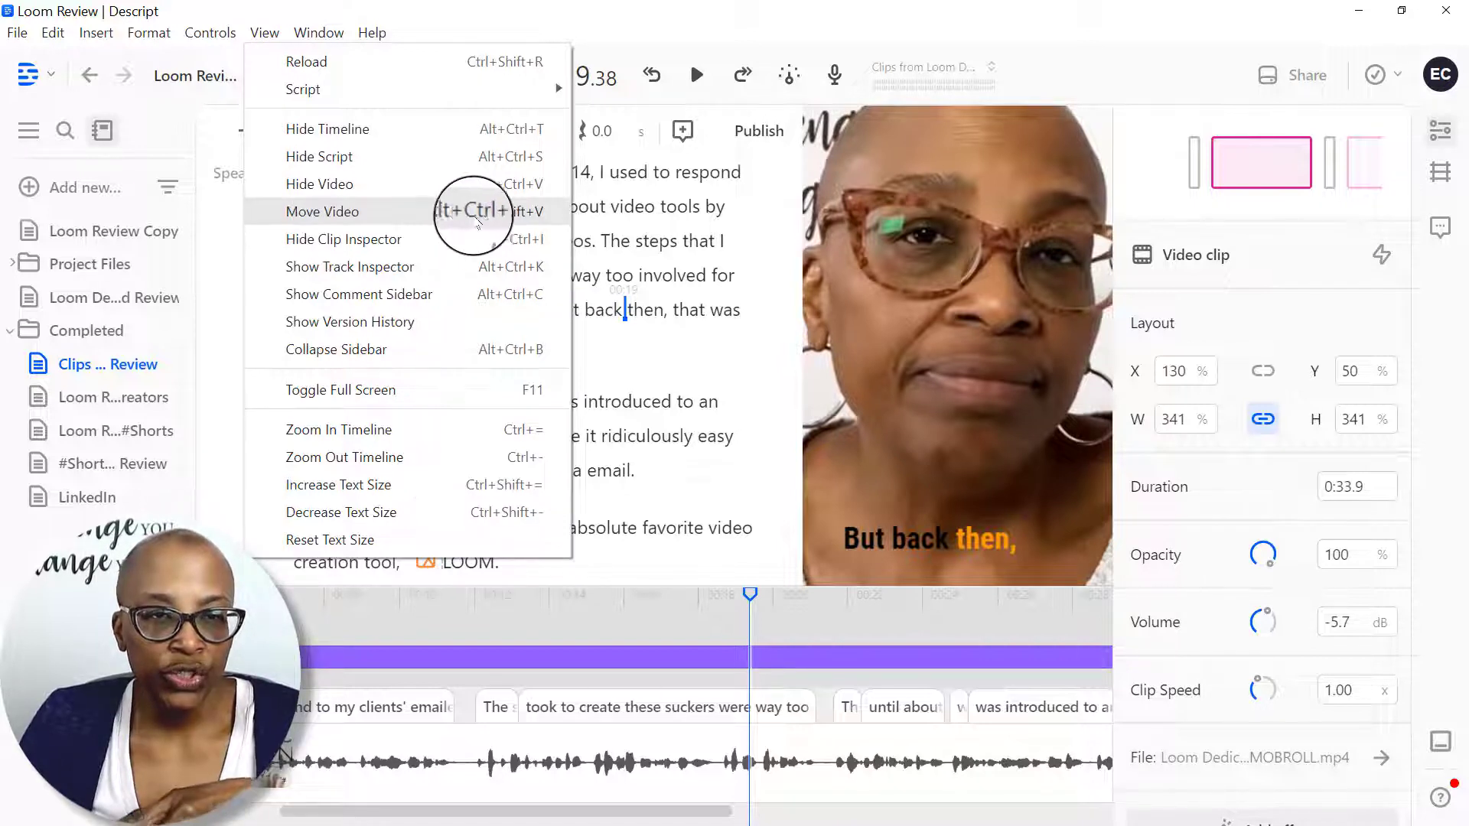
{"action": "left_click", "coordinate": [344, 222]}
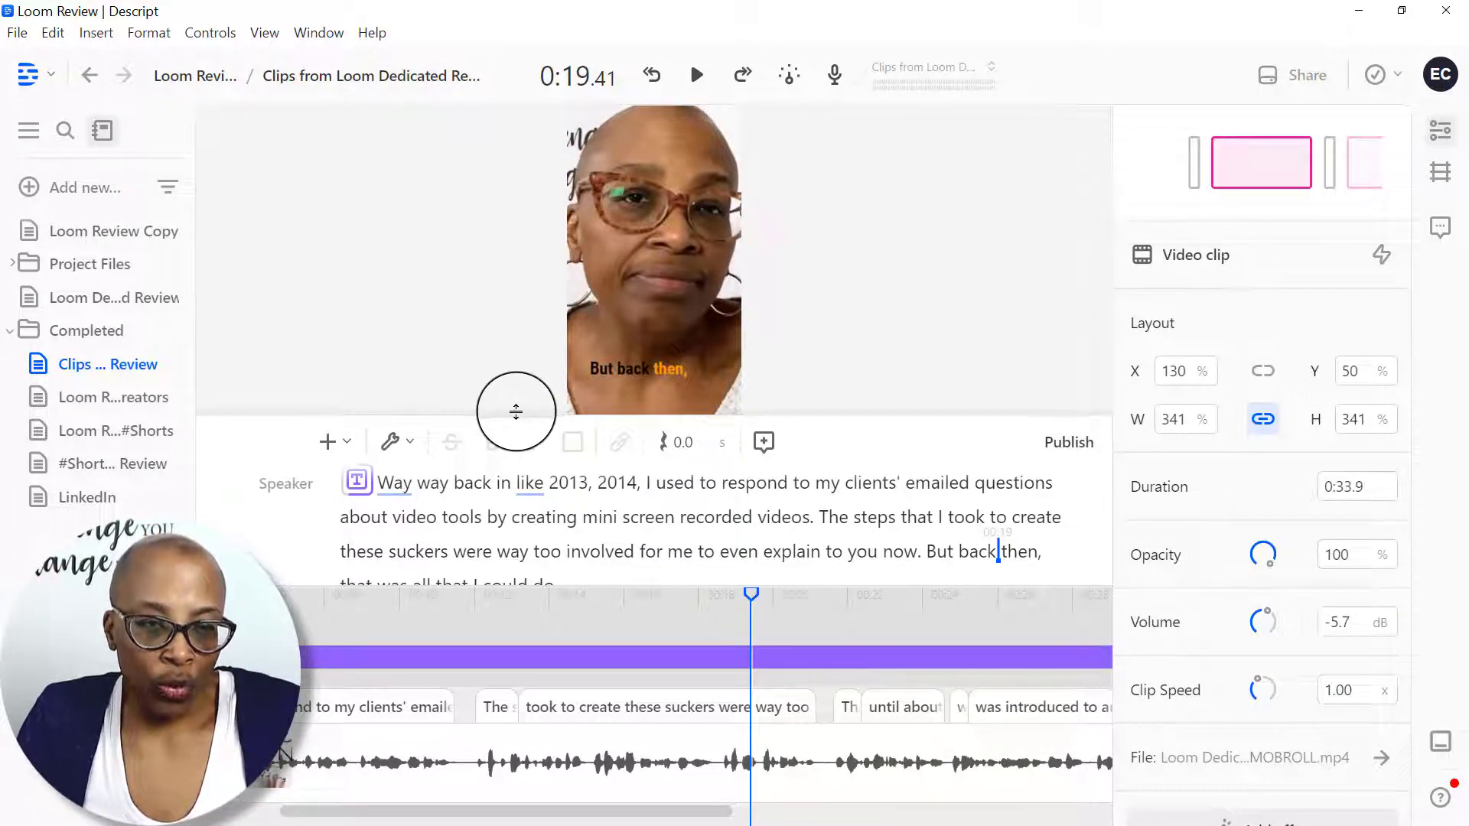
{"action": "left_click_drag", "start_coordinate": [516, 412], "coordinate": [475, 563]}
{"action": "left_click_drag", "start_coordinate": [495, 505], "coordinate": [508, 436]}
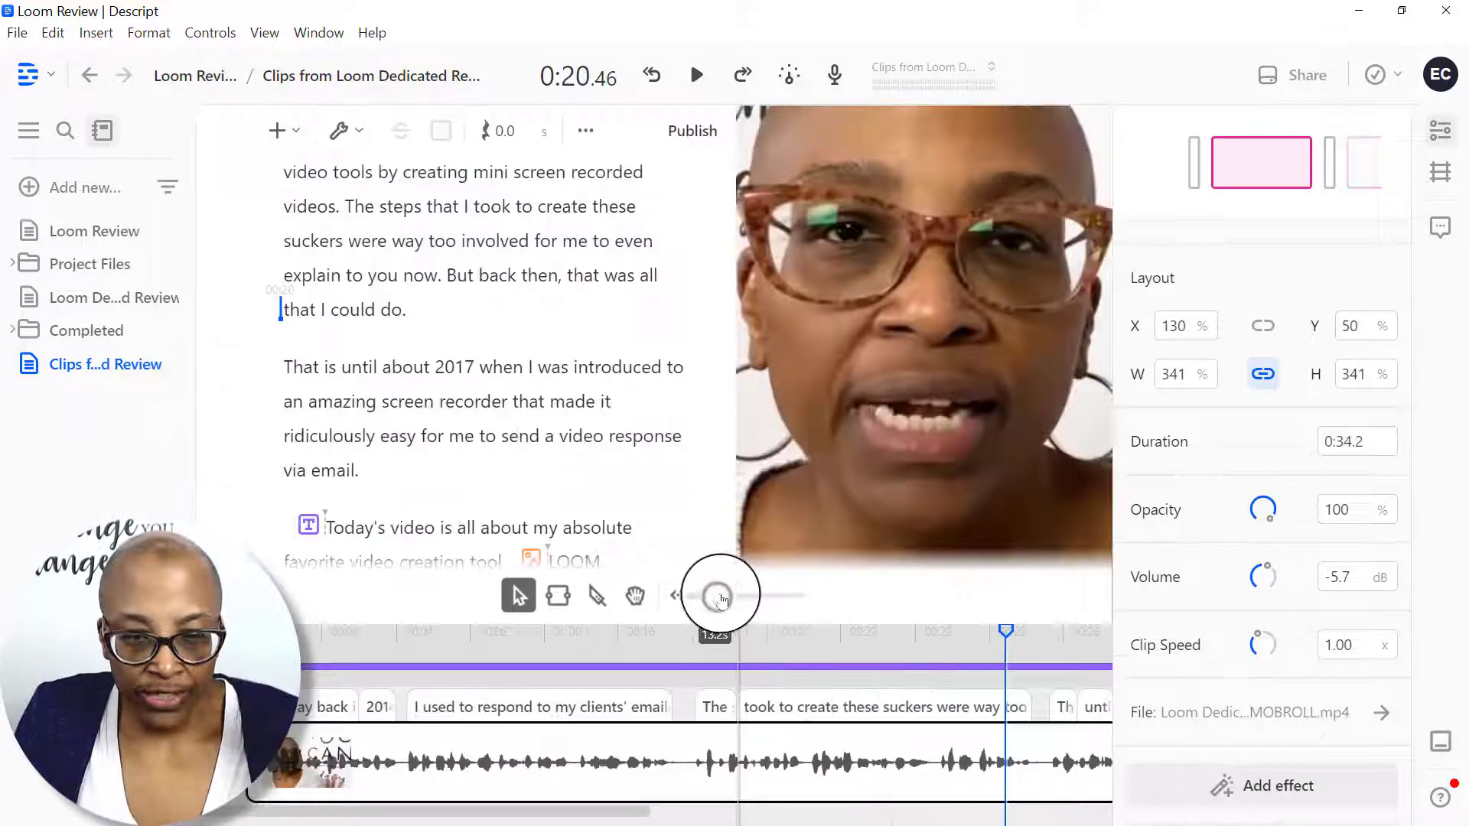
Step: Shorten the Loom iOS Library image to 0:04.6, ending after "any length of", and play the section that follows it
{"action": "left_click_drag", "start_coordinate": [717, 595], "coordinate": [706, 595]}
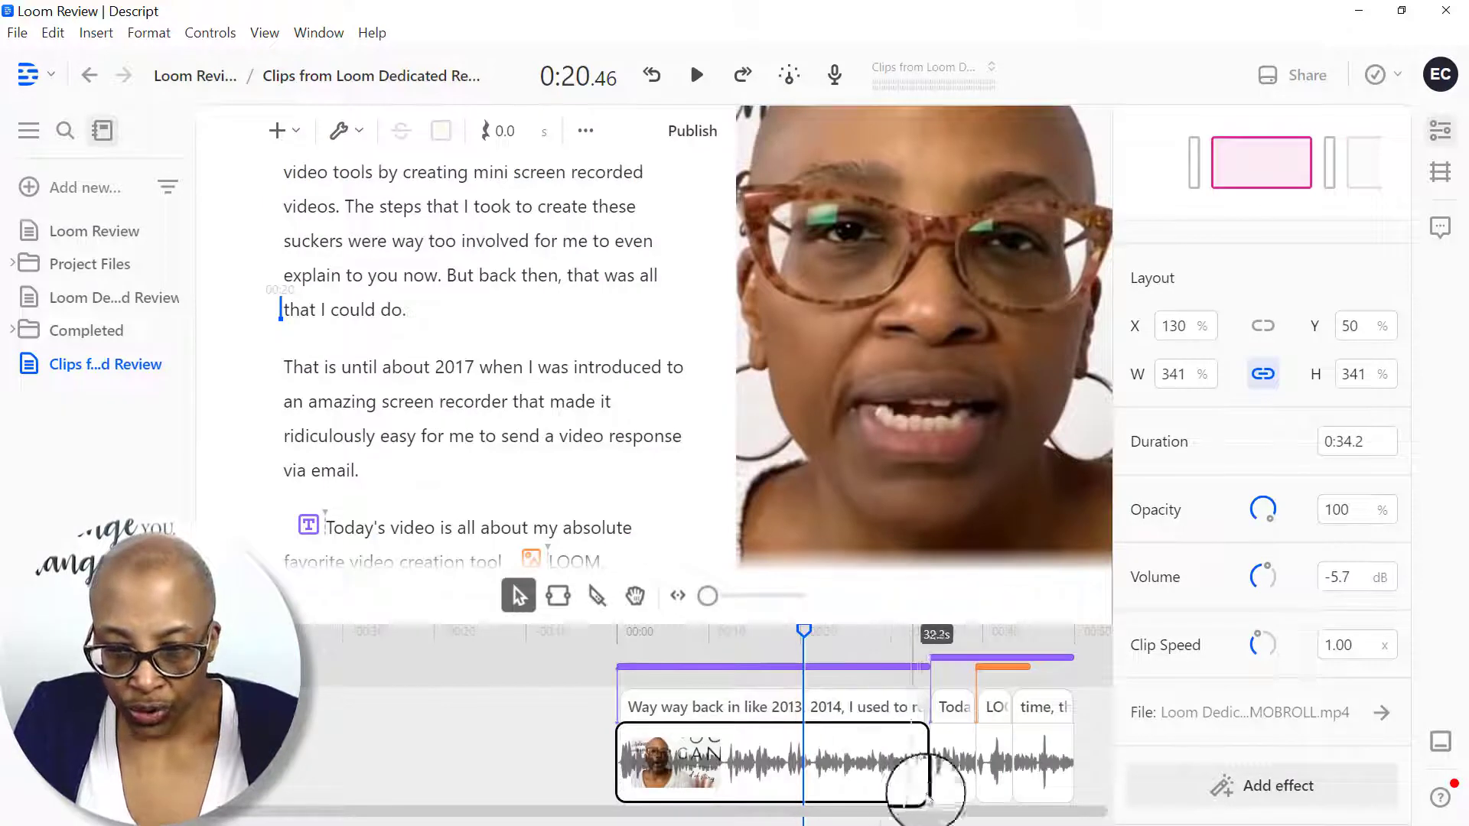
{"action": "left_click", "coordinate": [1016, 671]}
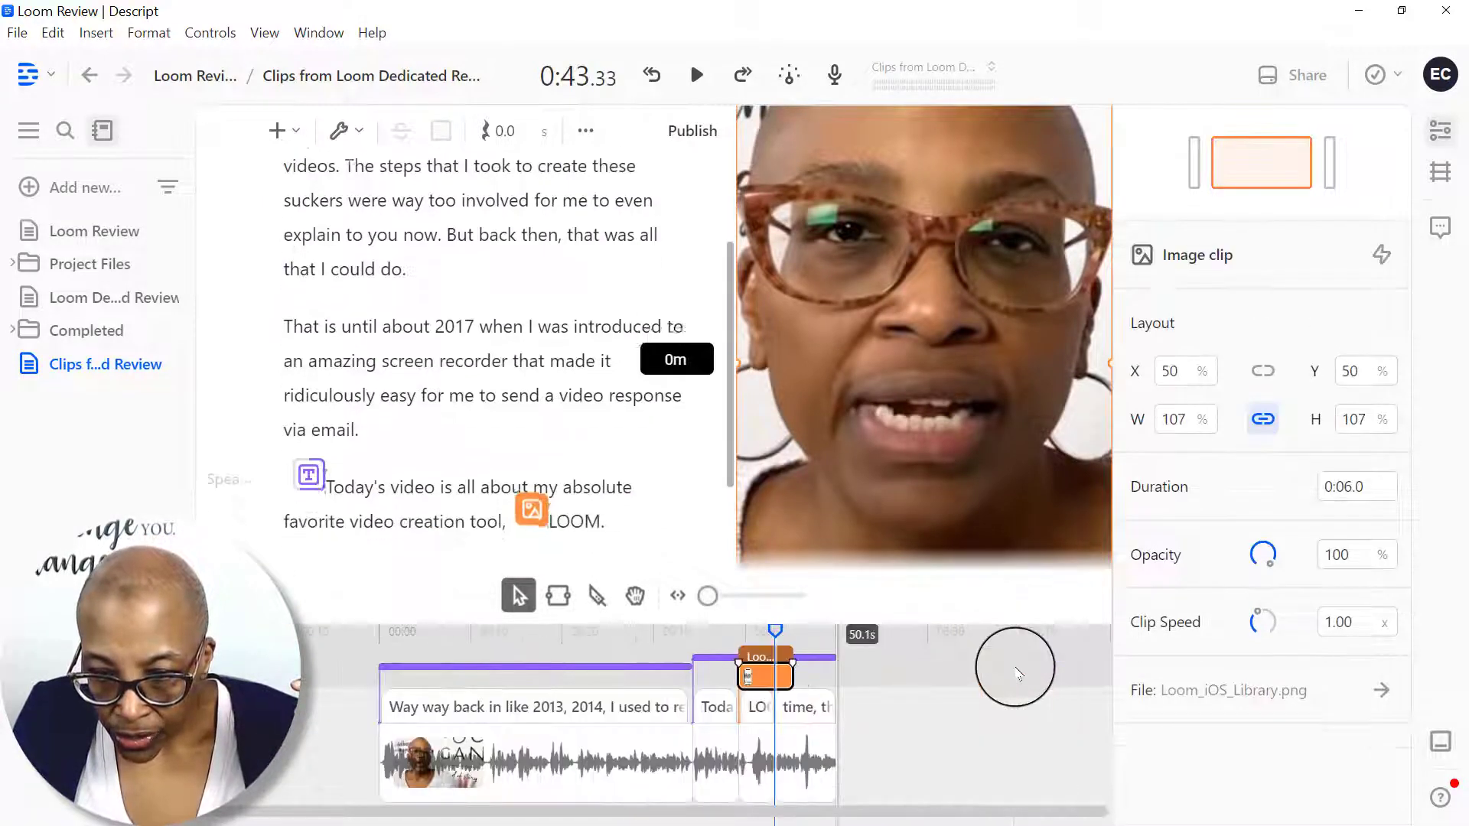
{"action": "left_click", "coordinate": [780, 673]}
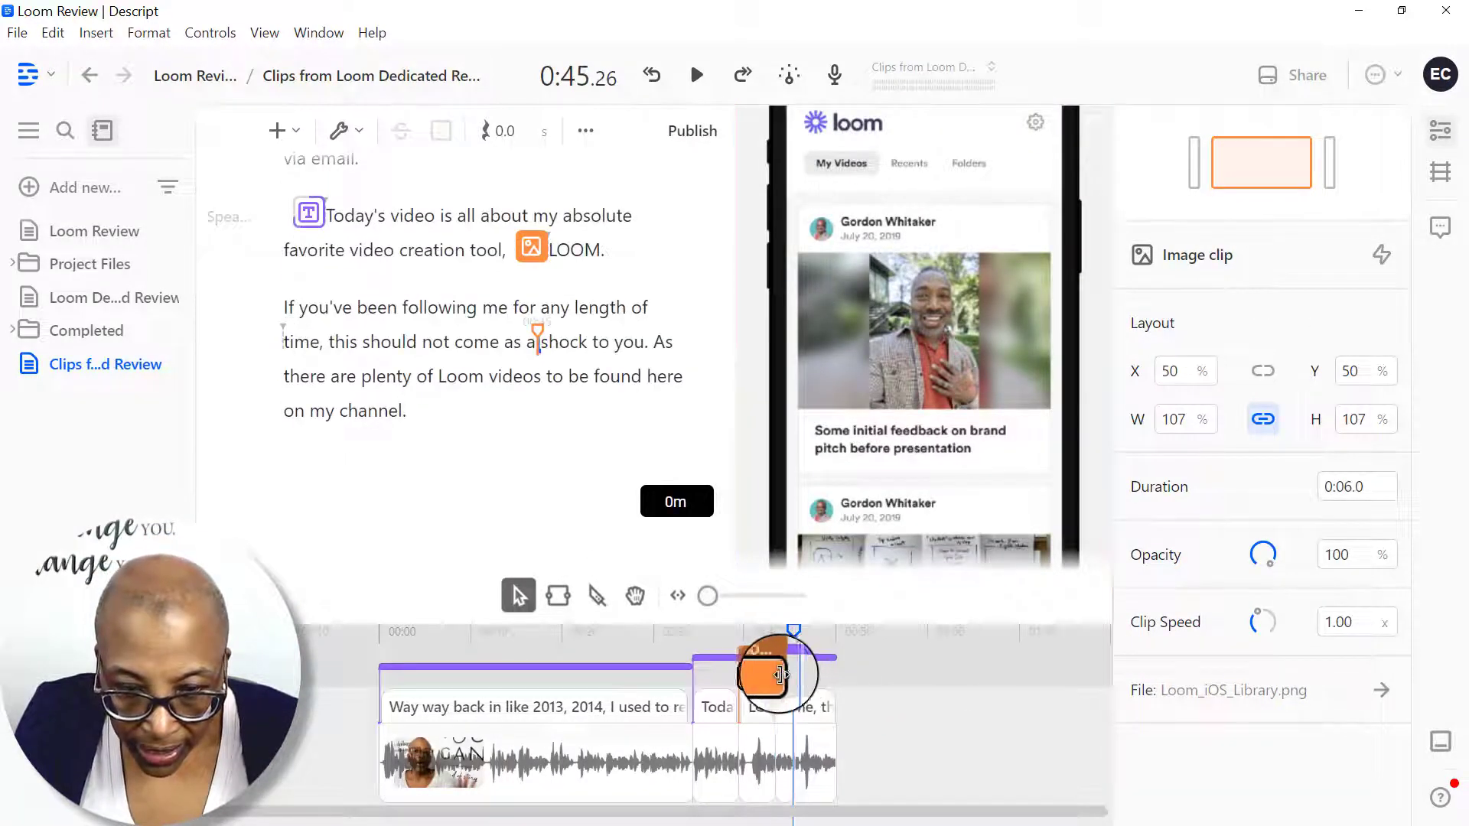
{"action": "left_click_drag", "start_coordinate": [780, 673], "coordinate": [771, 675]}
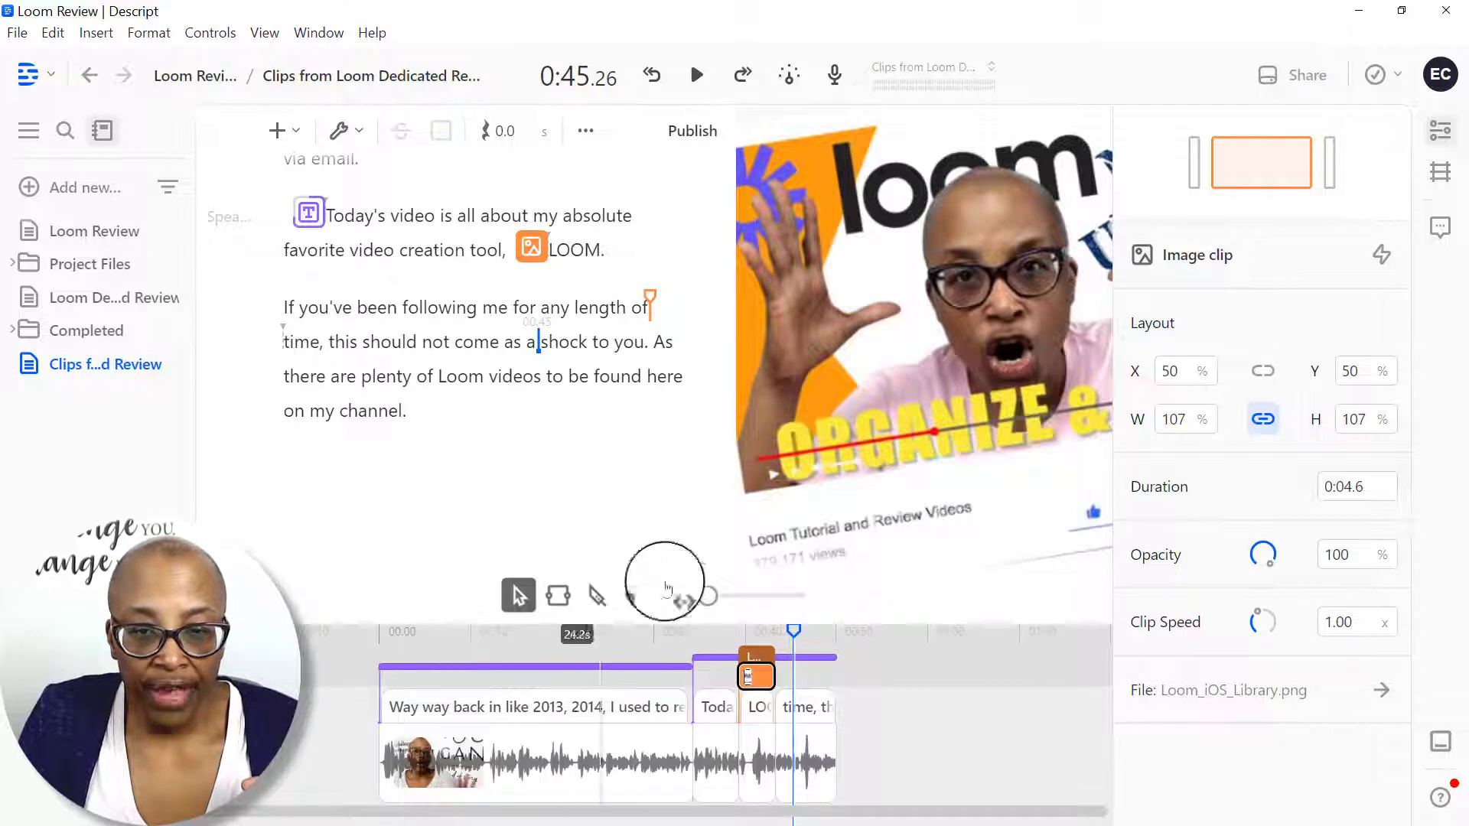
{"action": "left_click", "coordinate": [696, 74]}
{"action": "left_click", "coordinate": [696, 74]}
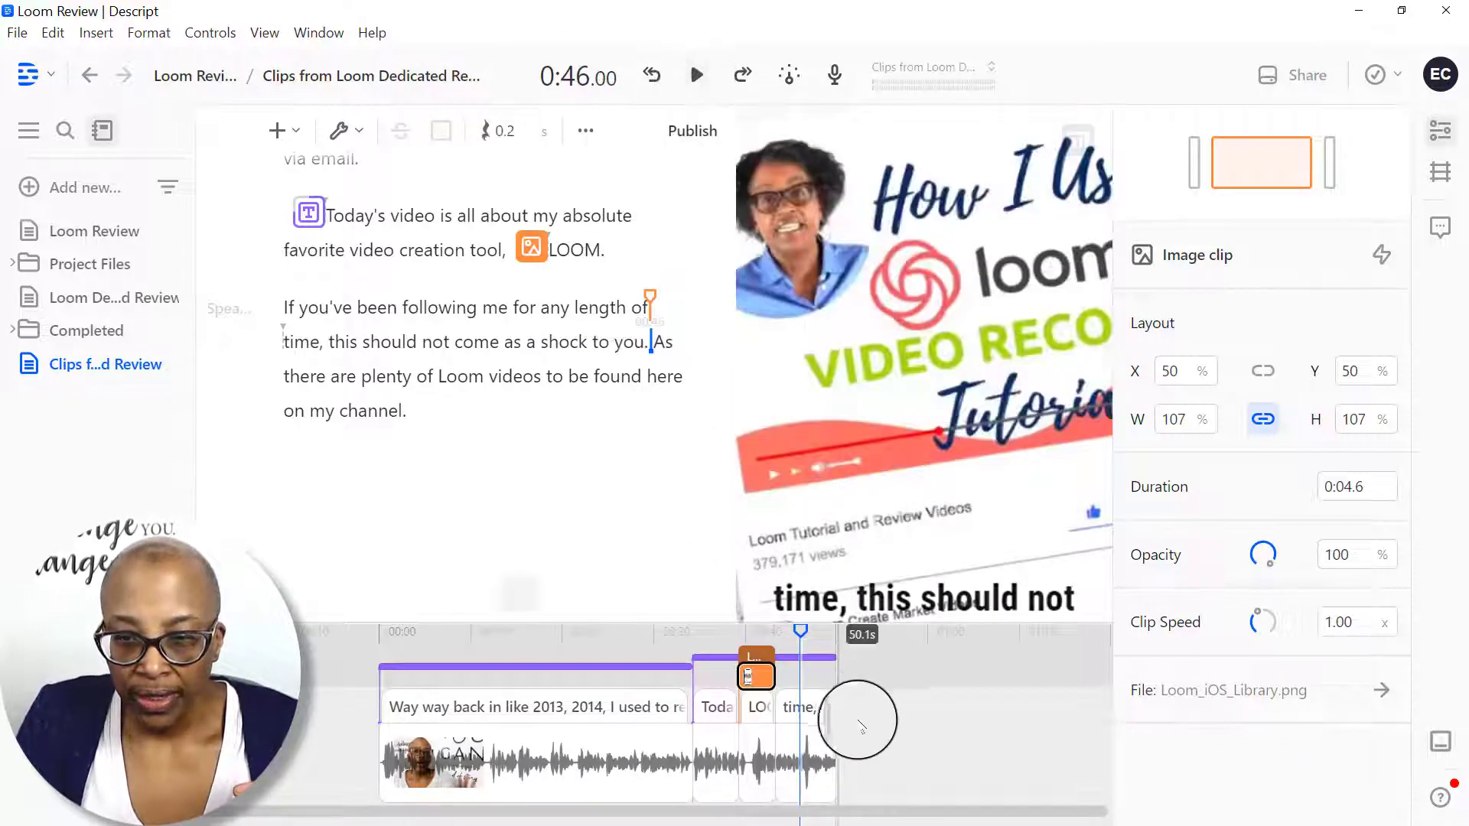
Step: Check the word-level animation settings of the first Fancy Captions clip and enable word-level animation on the second Fancy Captions clip
{"action": "left_click", "coordinate": [553, 757]}
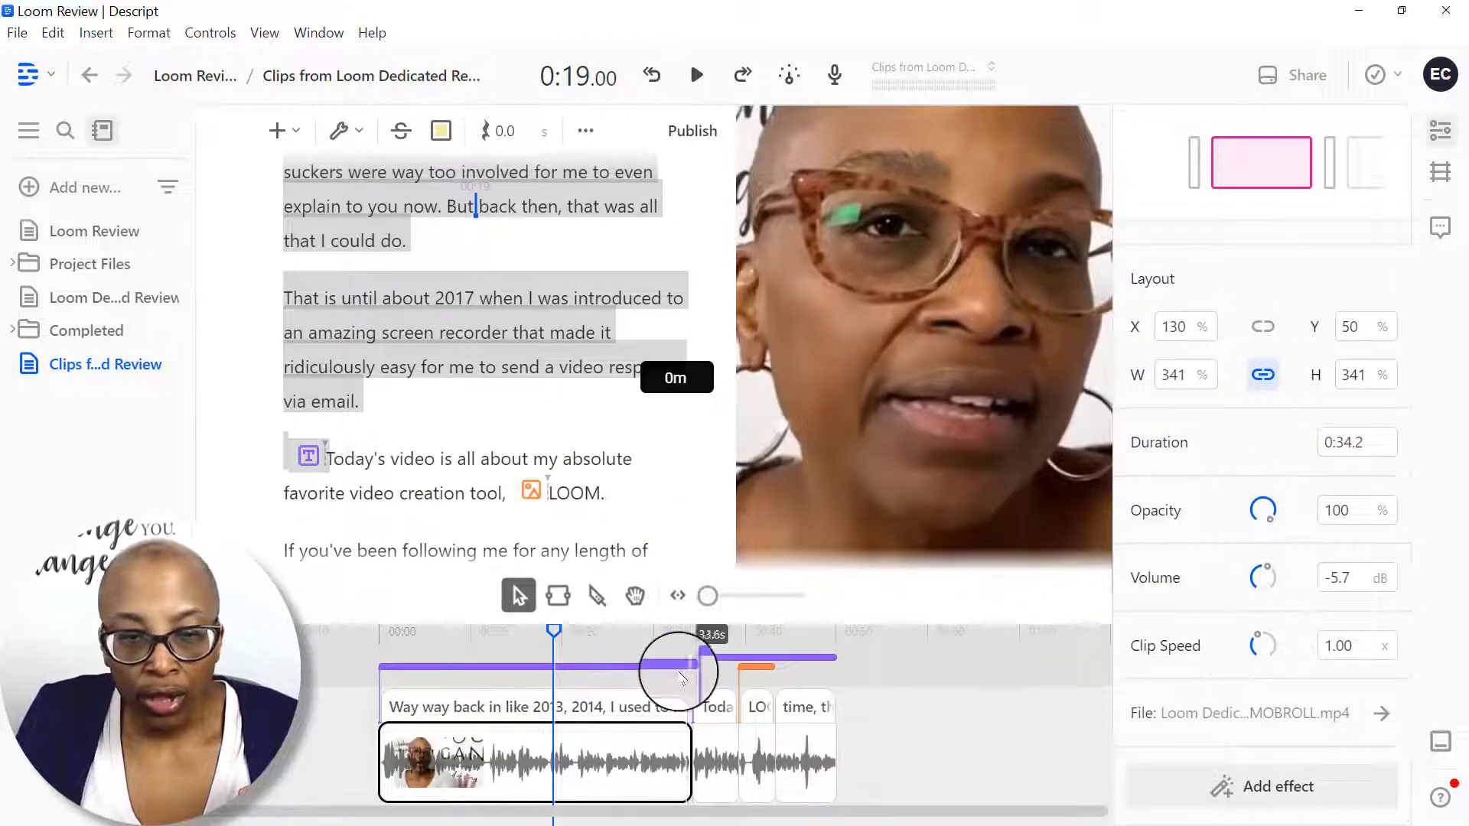
{"action": "left_click", "coordinate": [652, 672]}
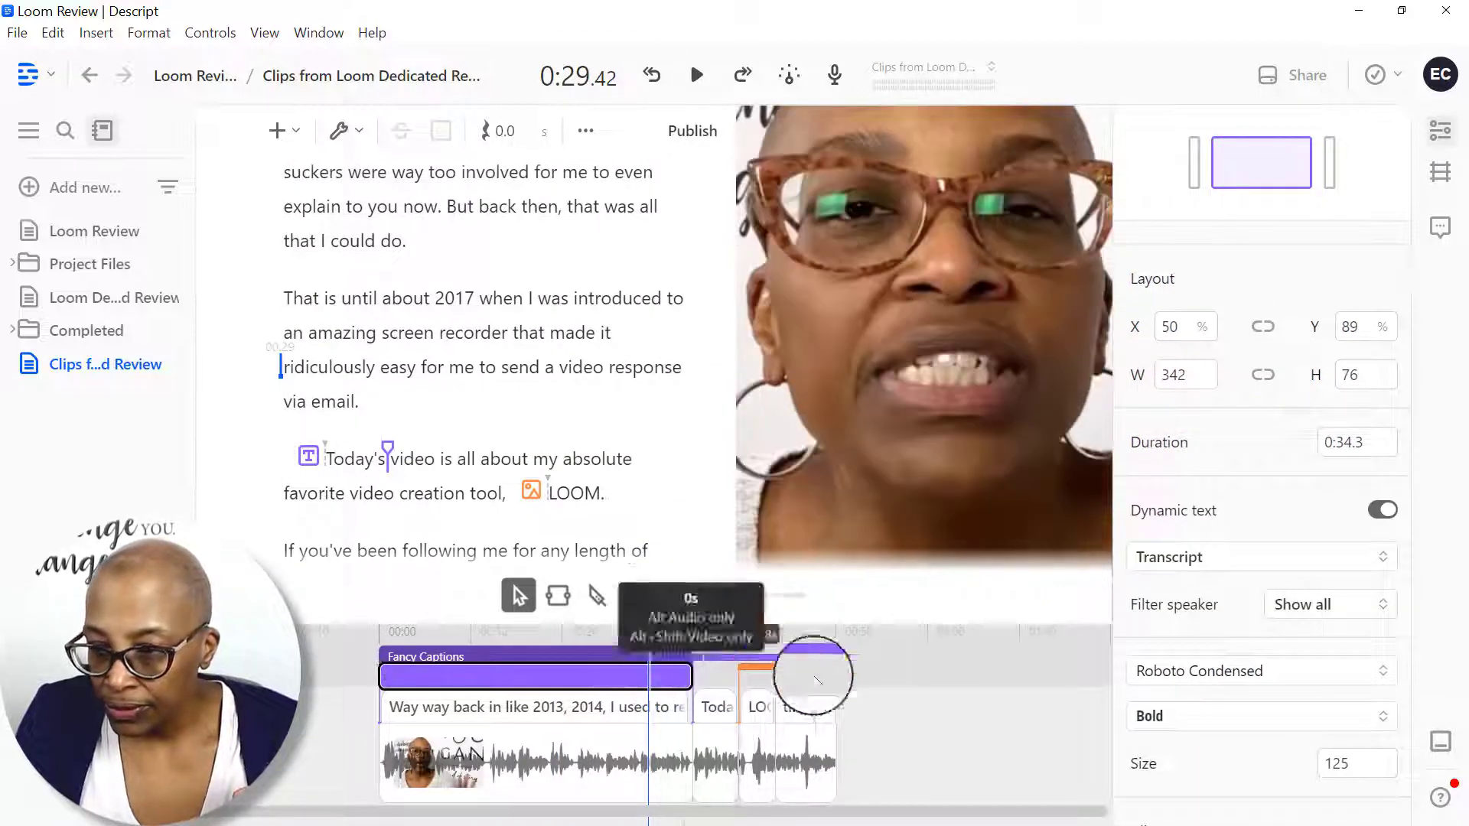
{"action": "scroll", "coordinate": [1293, 635], "scroll_direction": "down", "scroll_amount": 5}
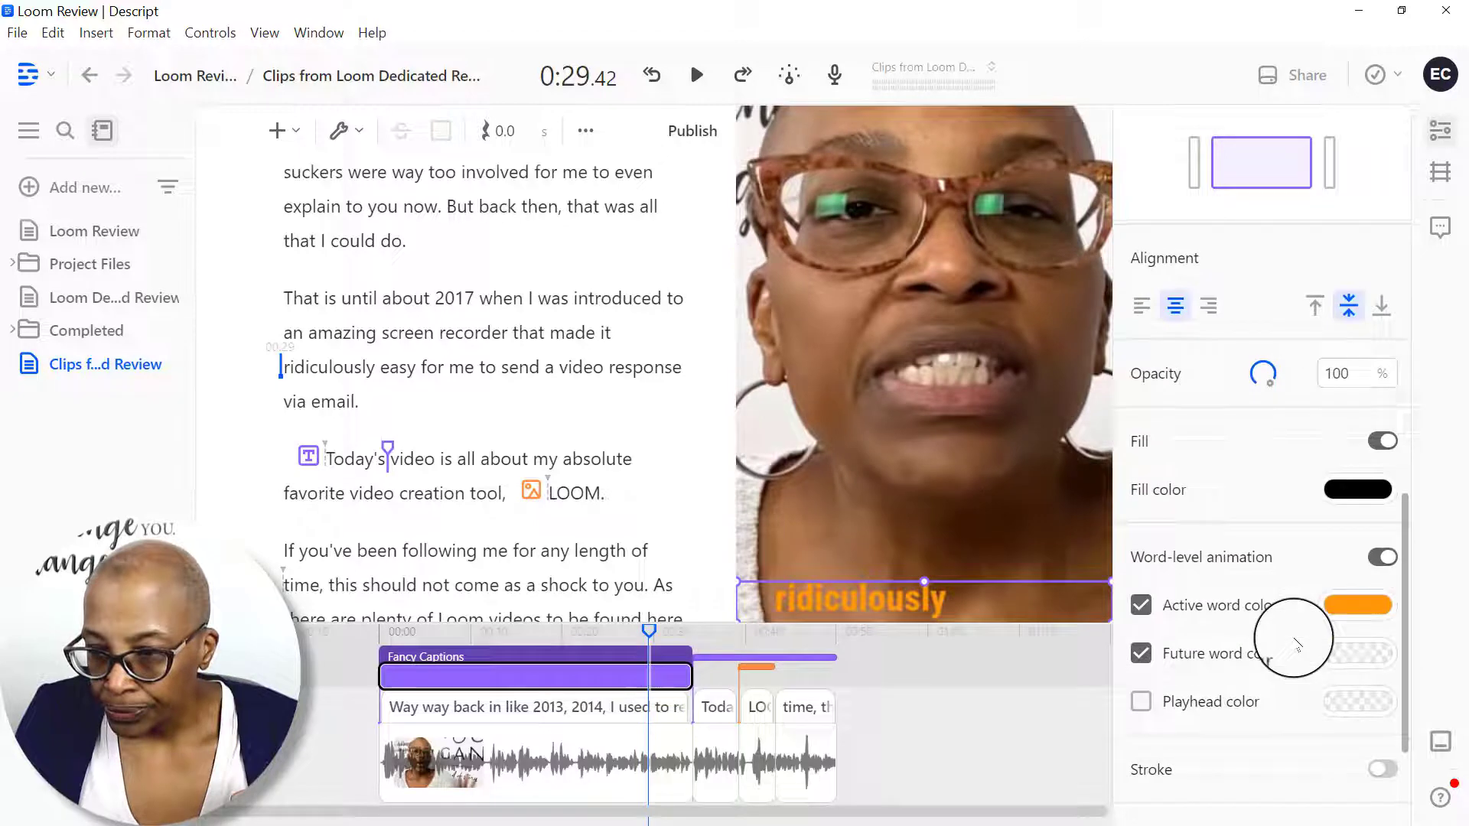
{"action": "left_click", "coordinate": [719, 663]}
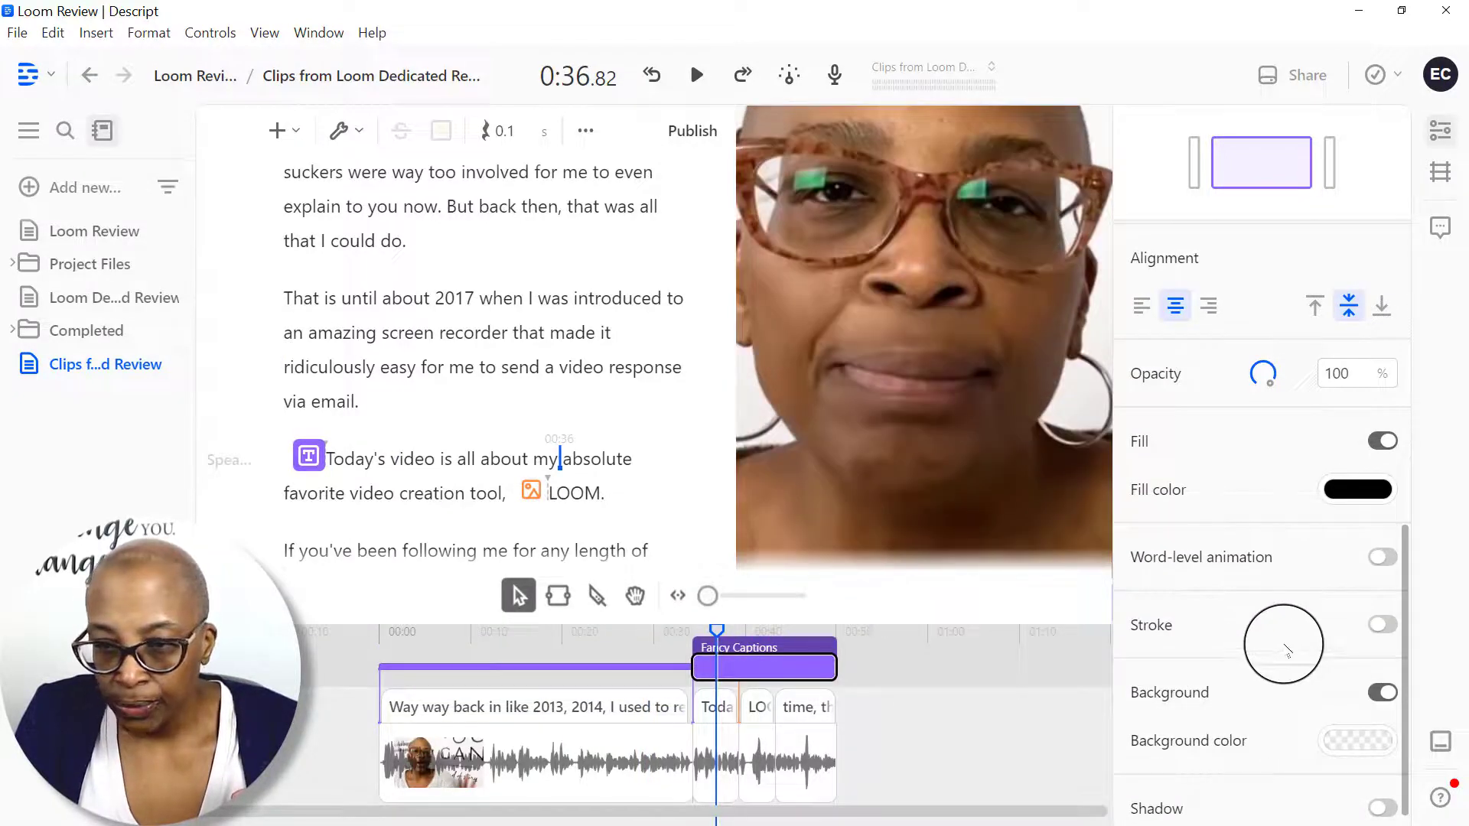
{"action": "left_click", "coordinate": [696, 74]}
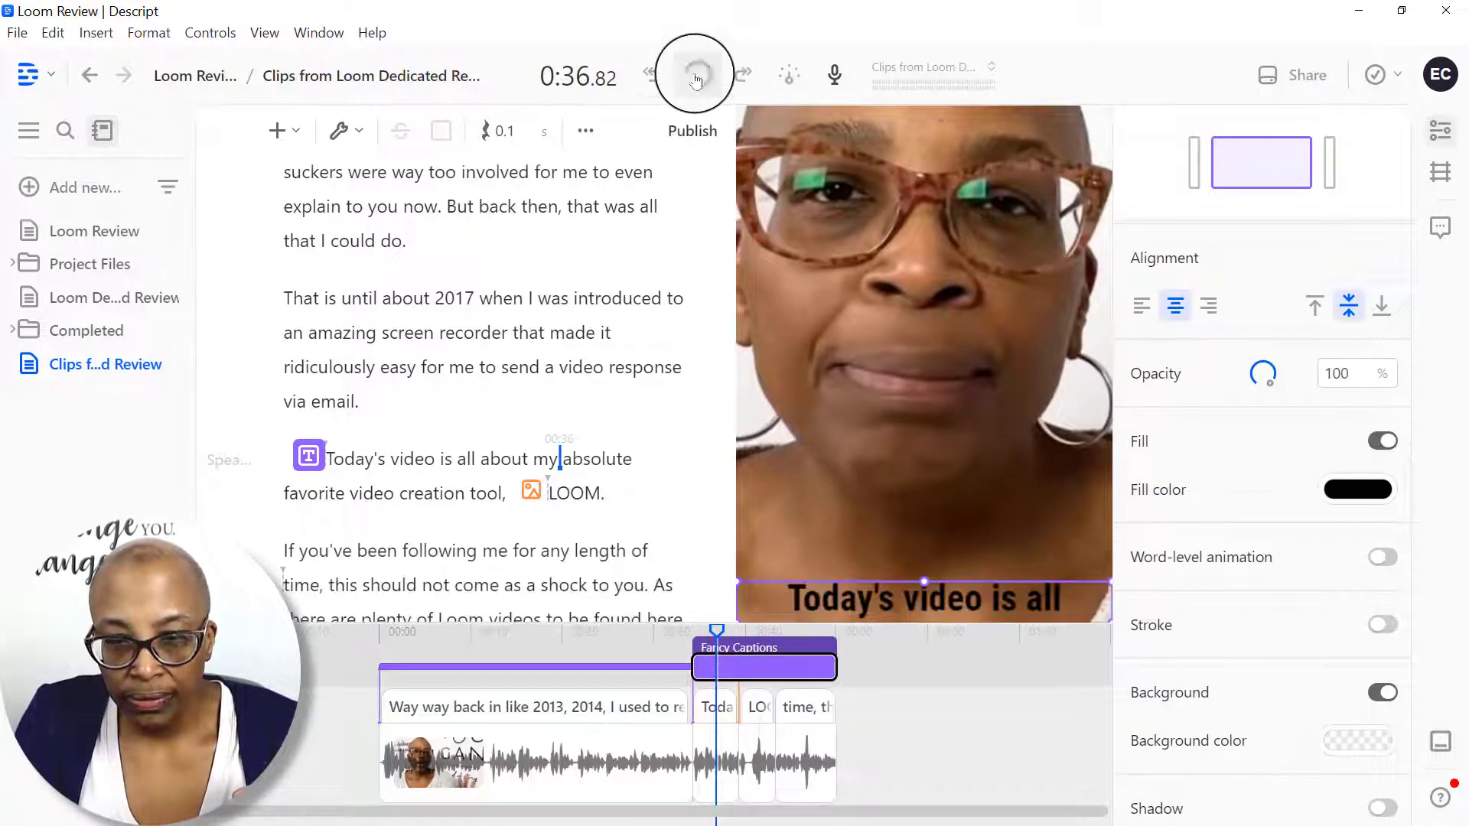
{"action": "left_click", "coordinate": [696, 74]}
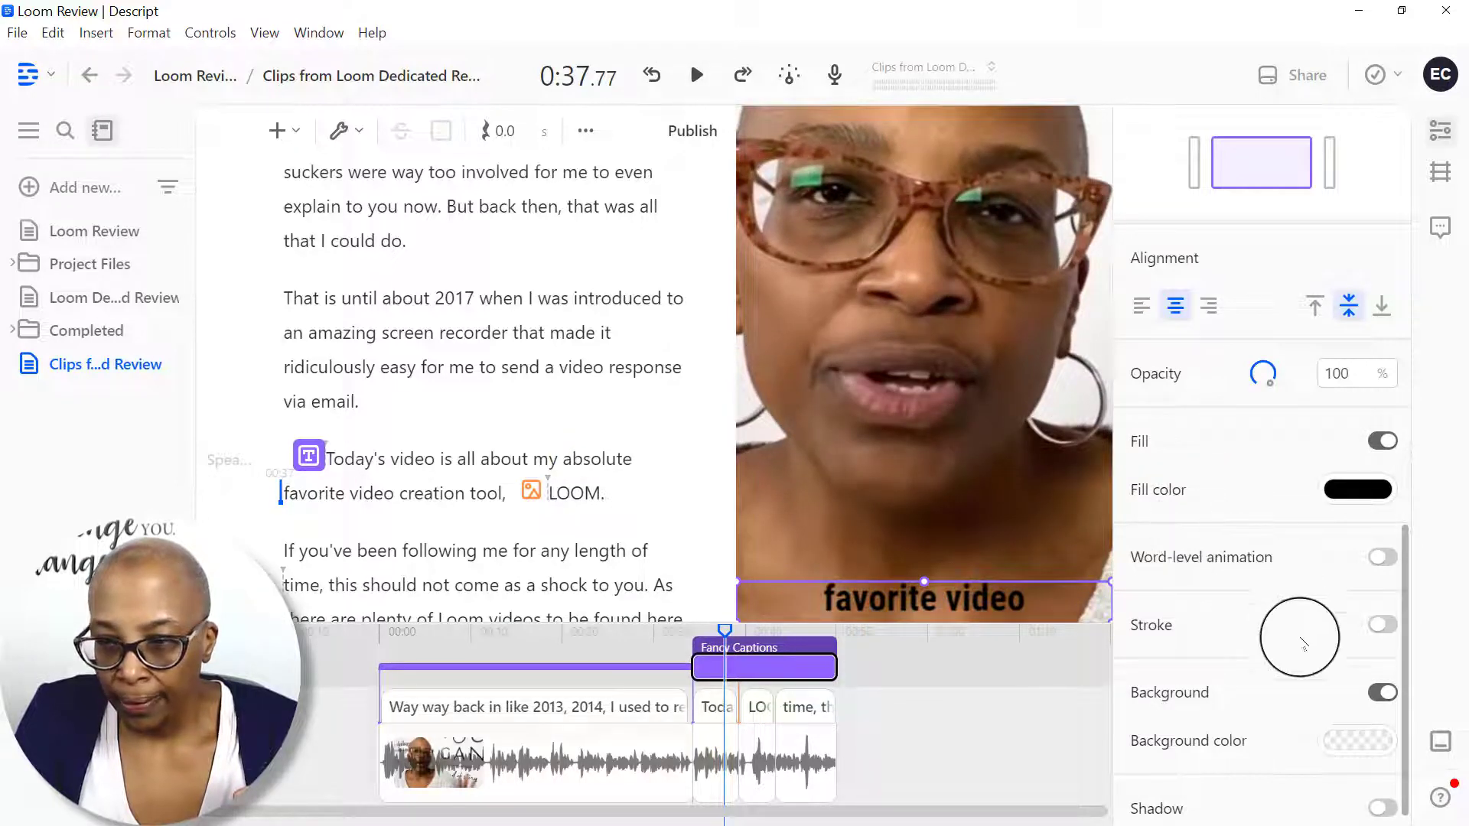
{"action": "scroll", "coordinate": [1373, 544], "scroll_direction": "down", "scroll_amount": 1}
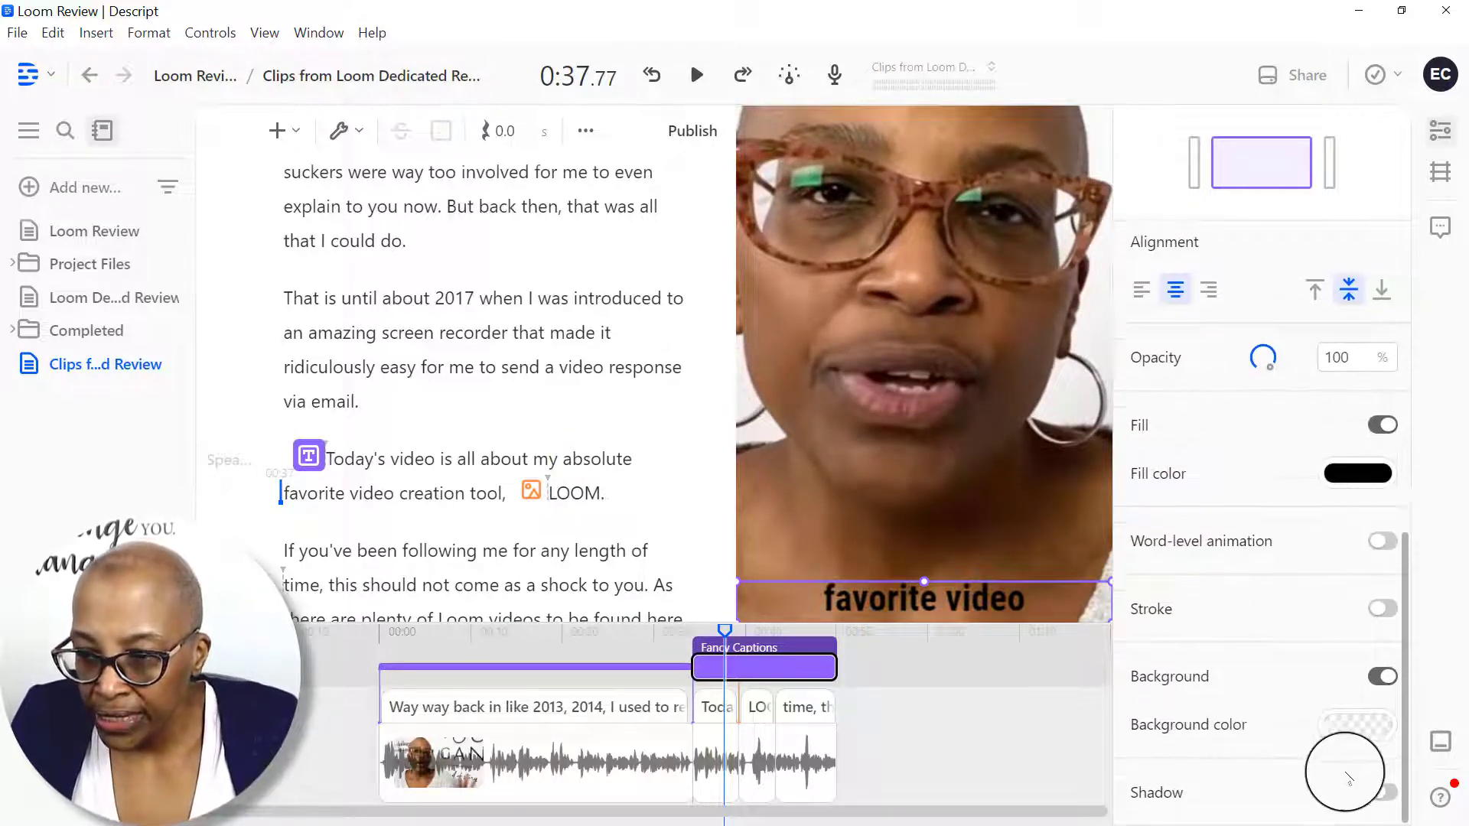
{"action": "left_click", "coordinate": [1382, 541]}
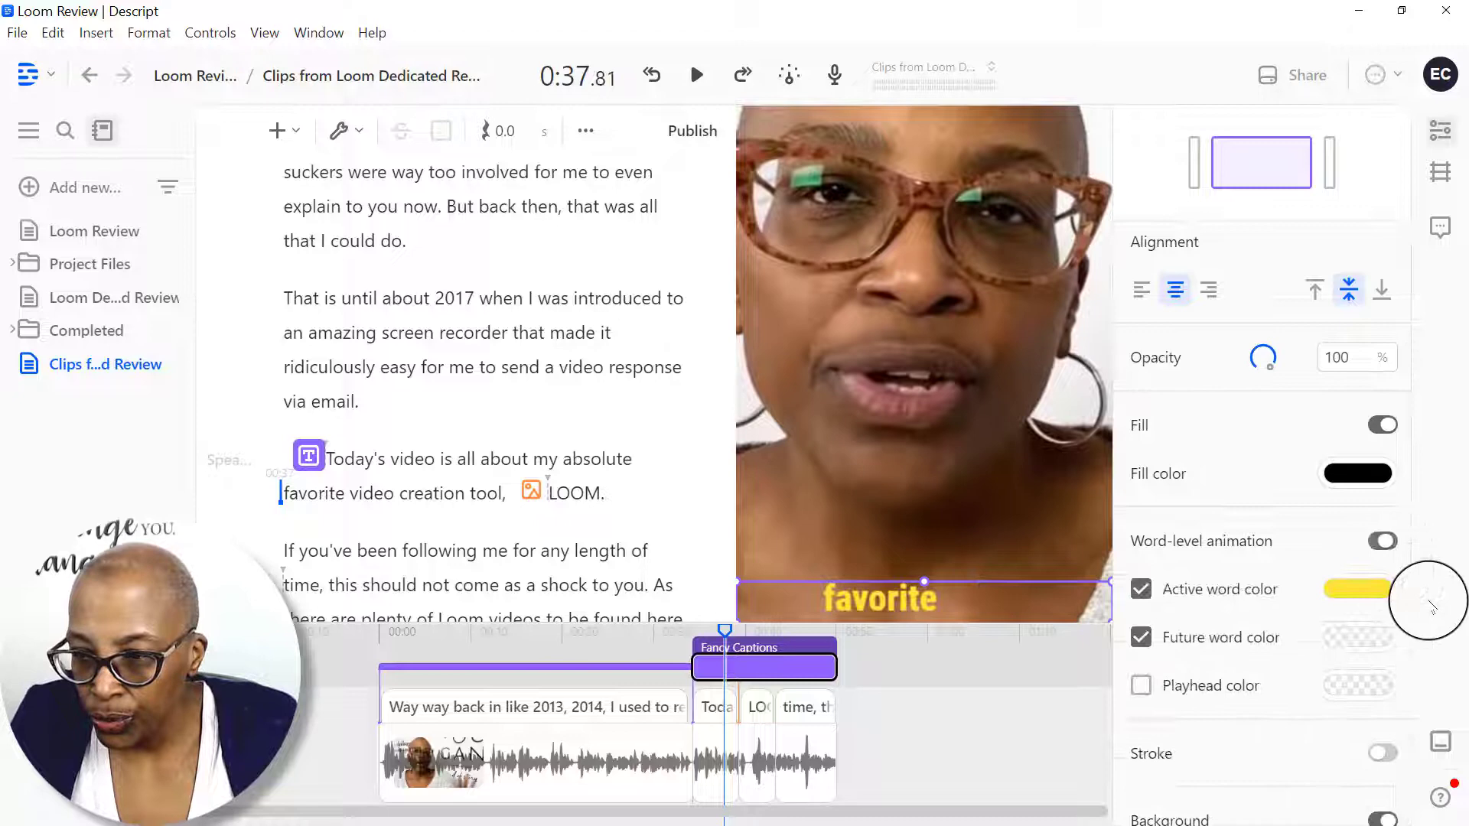
Step: Set the active word color of the second Fancy Captions clip to hex fd9506
{"action": "left_click", "coordinate": [1356, 589]}
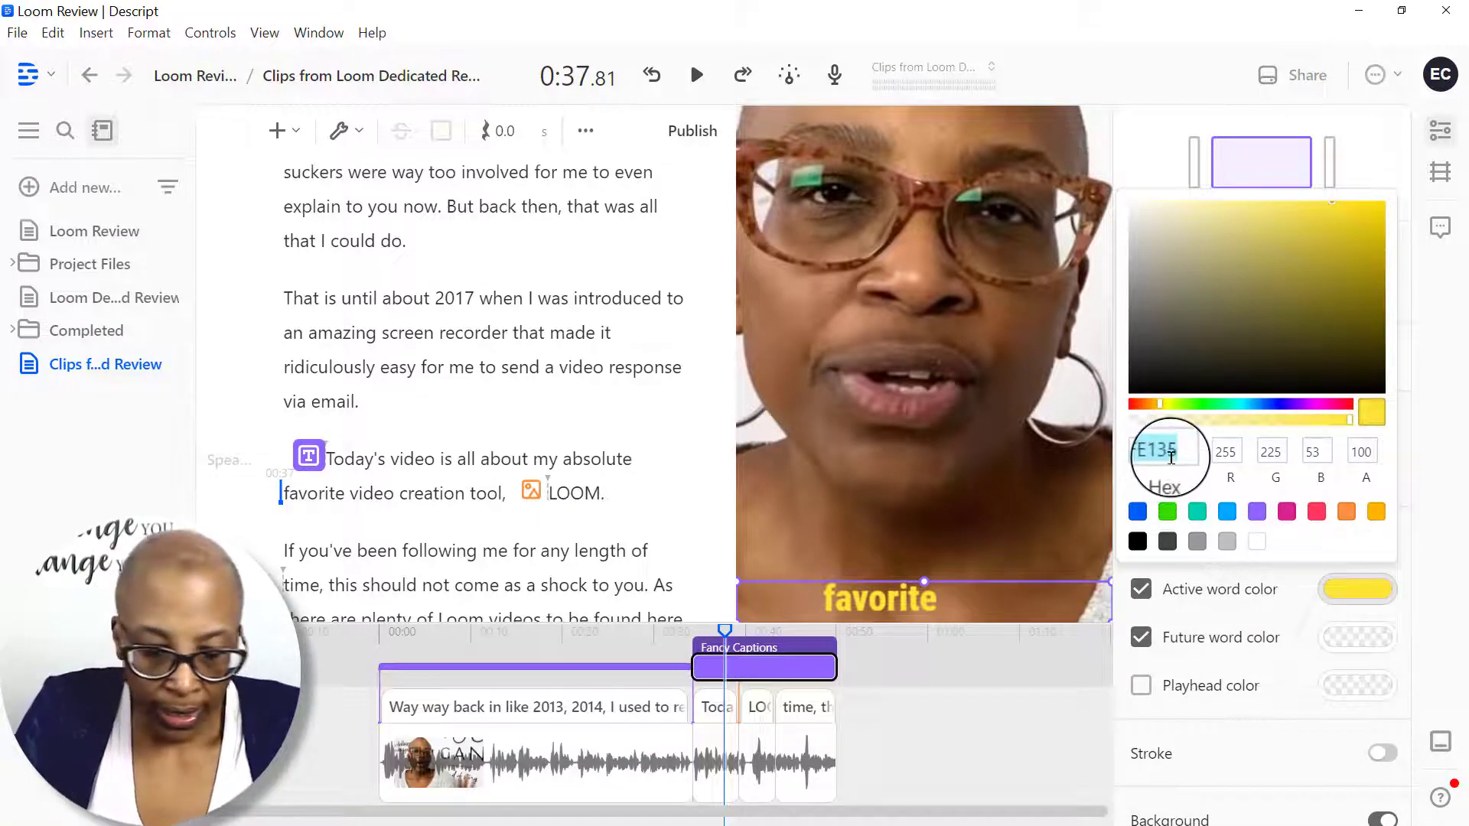
{"action": "type", "text": "fd"}
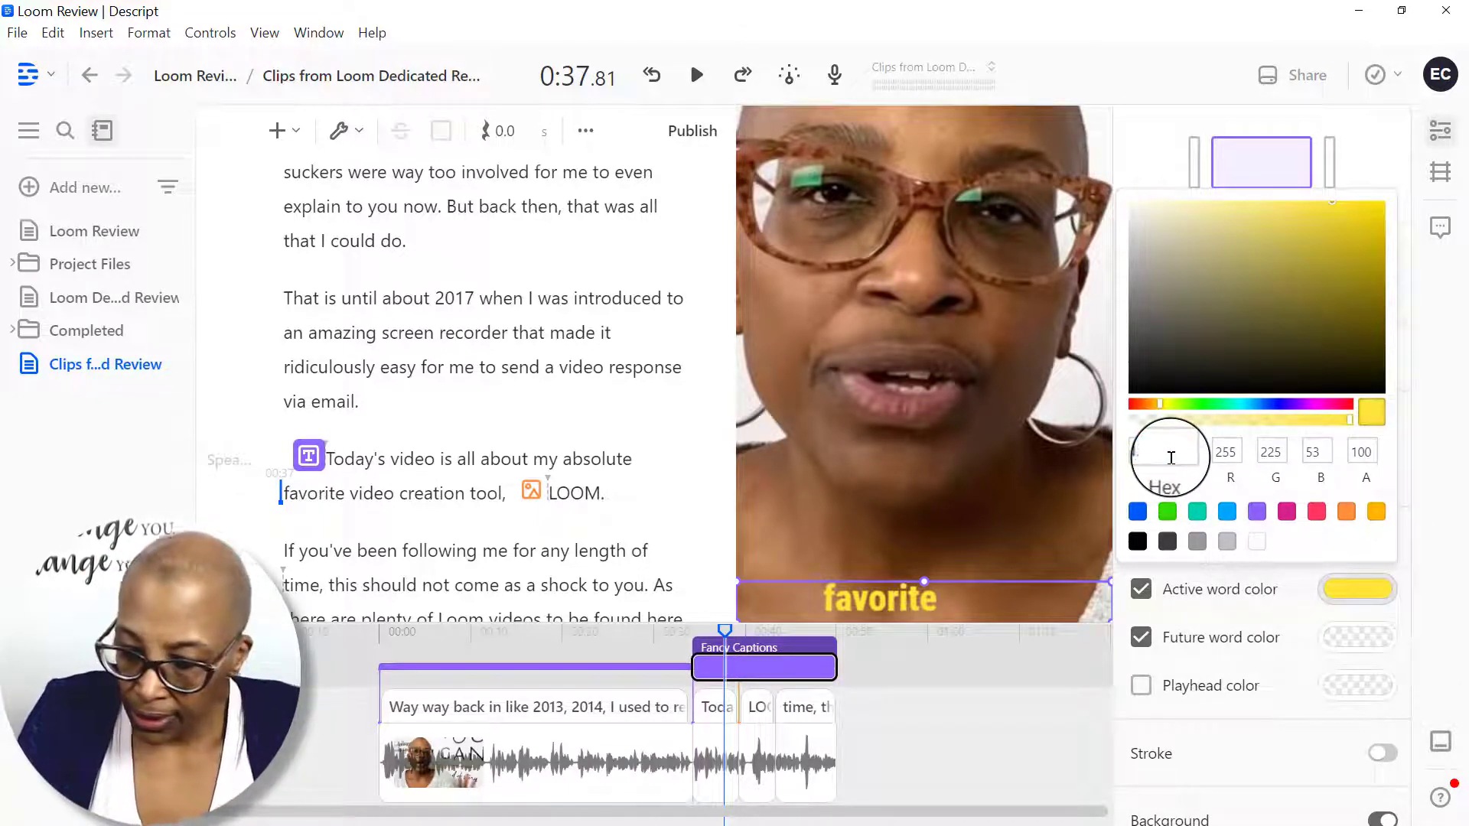
{"action": "type", "text": "9506"}
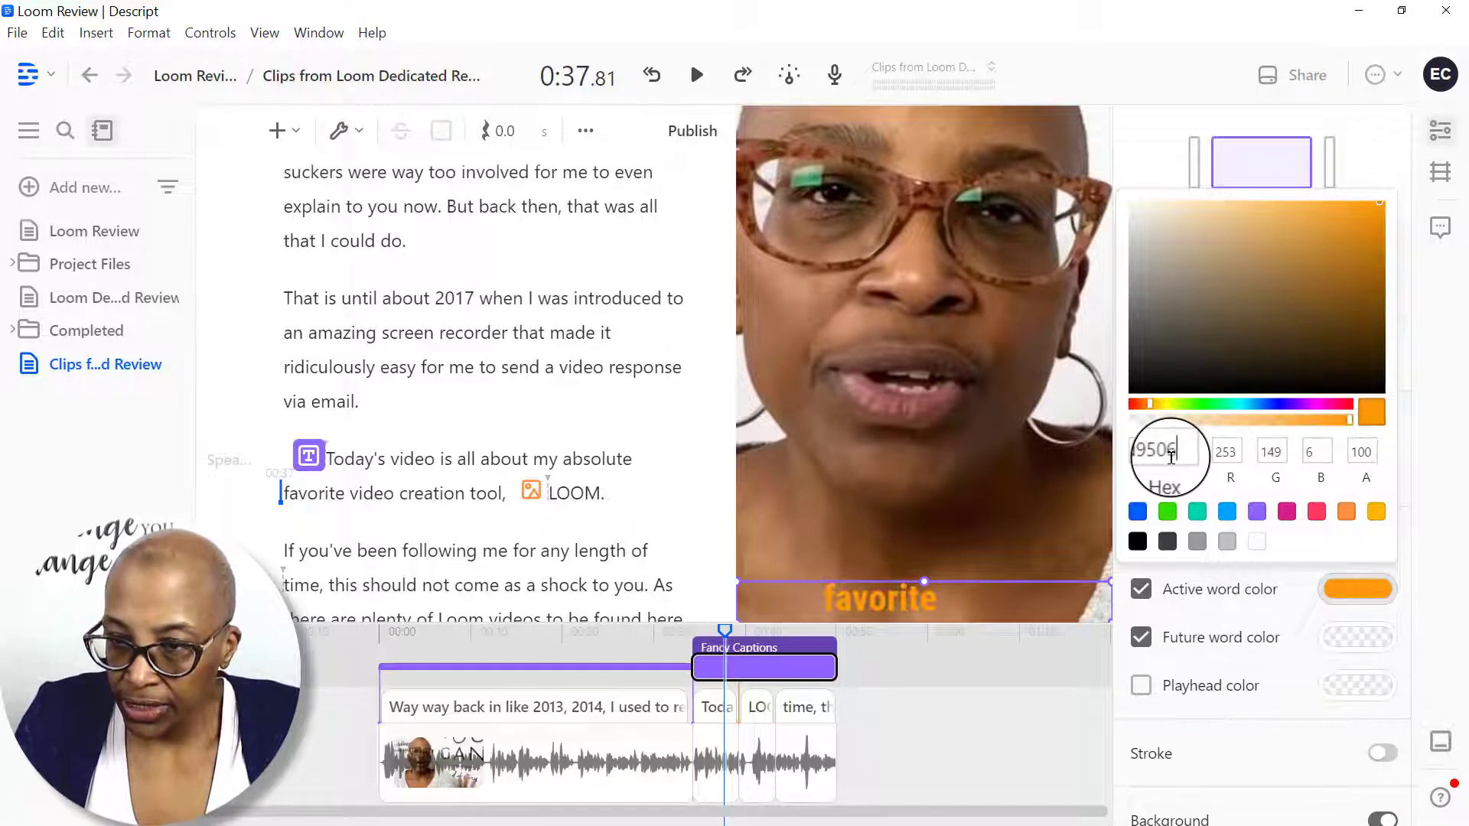
{"action": "left_click", "coordinate": [1305, 690]}
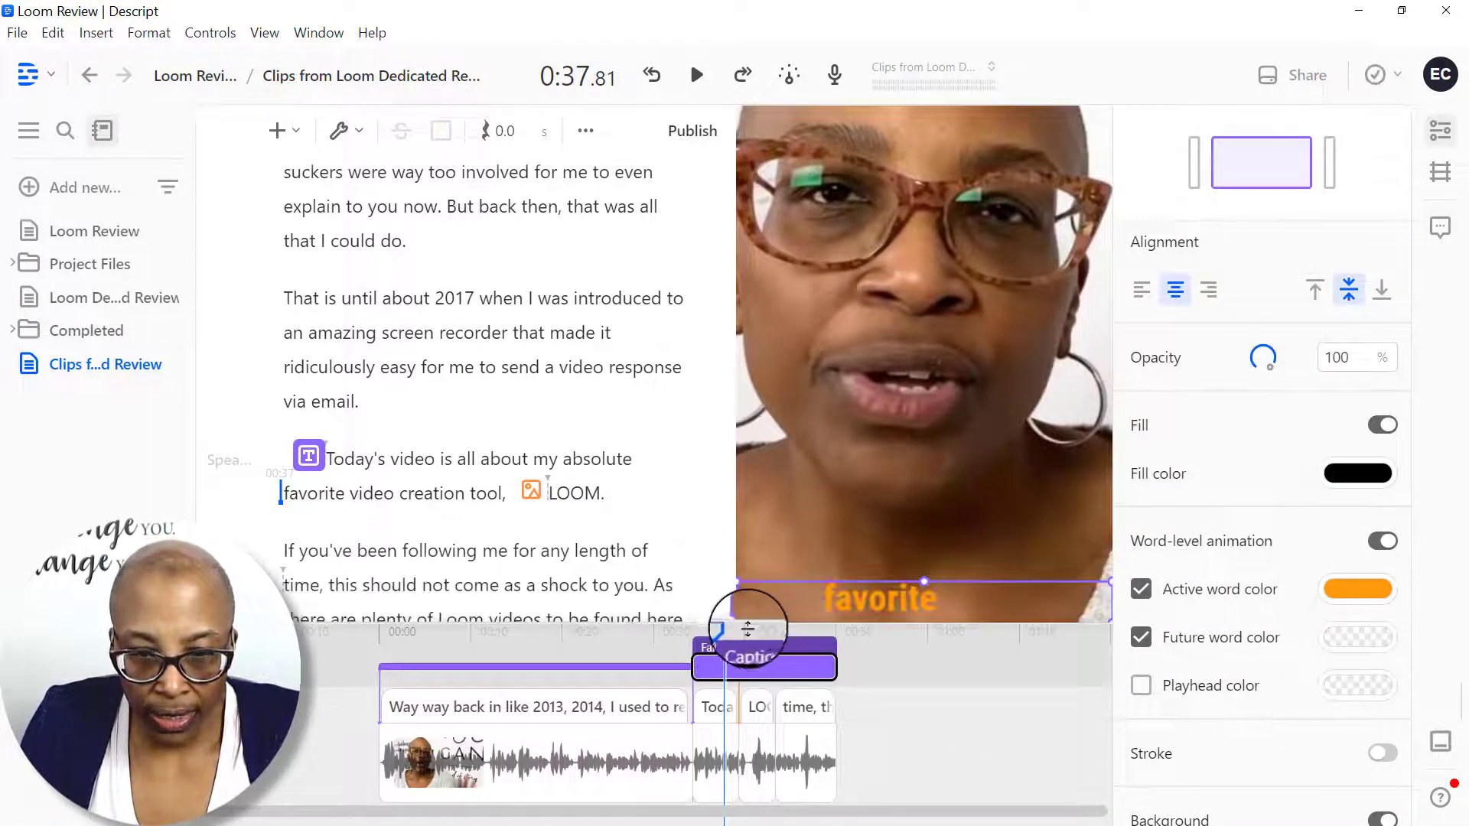
Step: Play the composition from the Loom iOS Library image to its end, and briefly play its opening
{"action": "left_click_drag", "start_coordinate": [753, 635], "coordinate": [765, 638]}
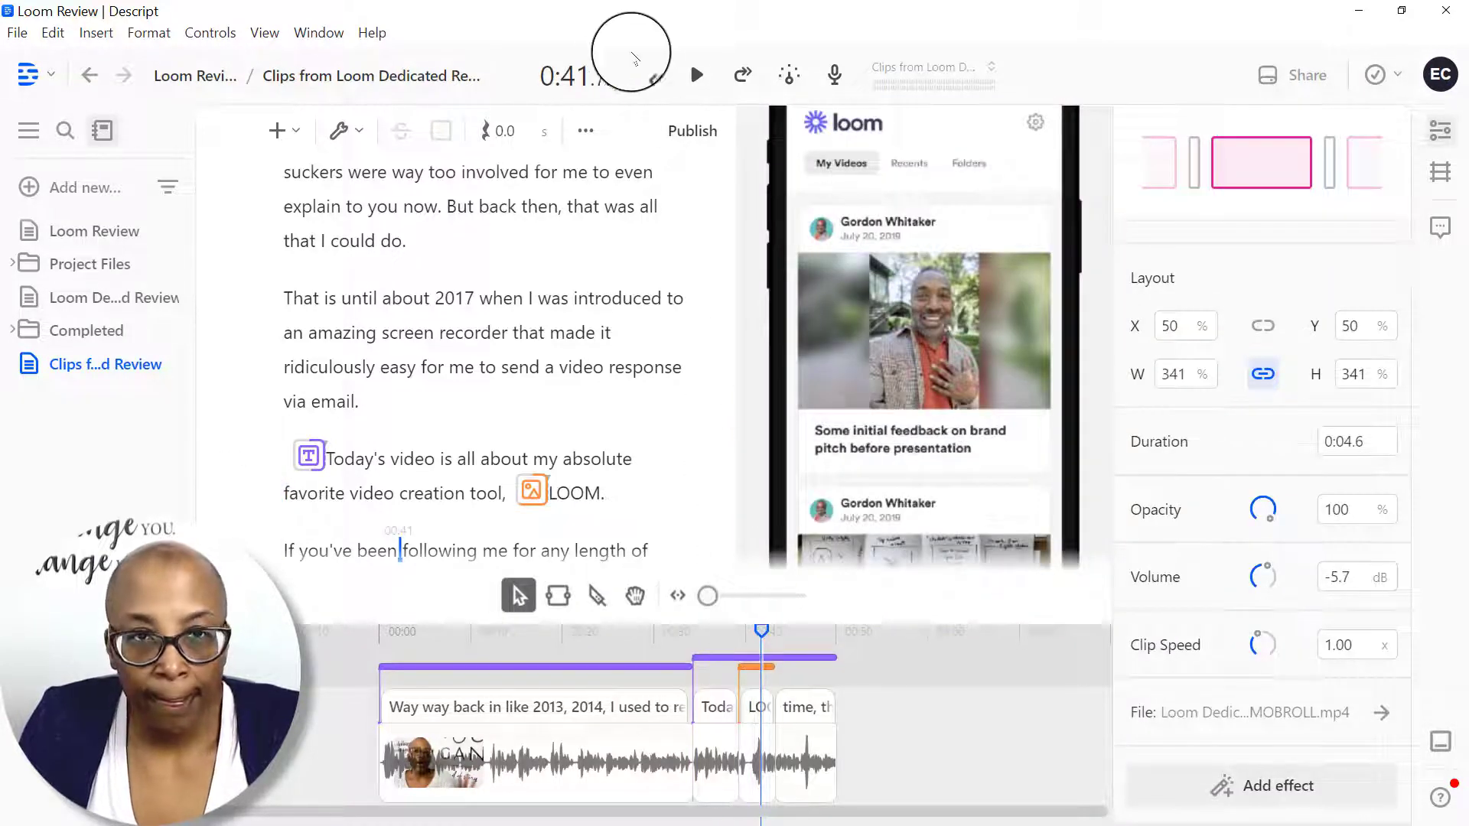
{"action": "left_click", "coordinate": [689, 82]}
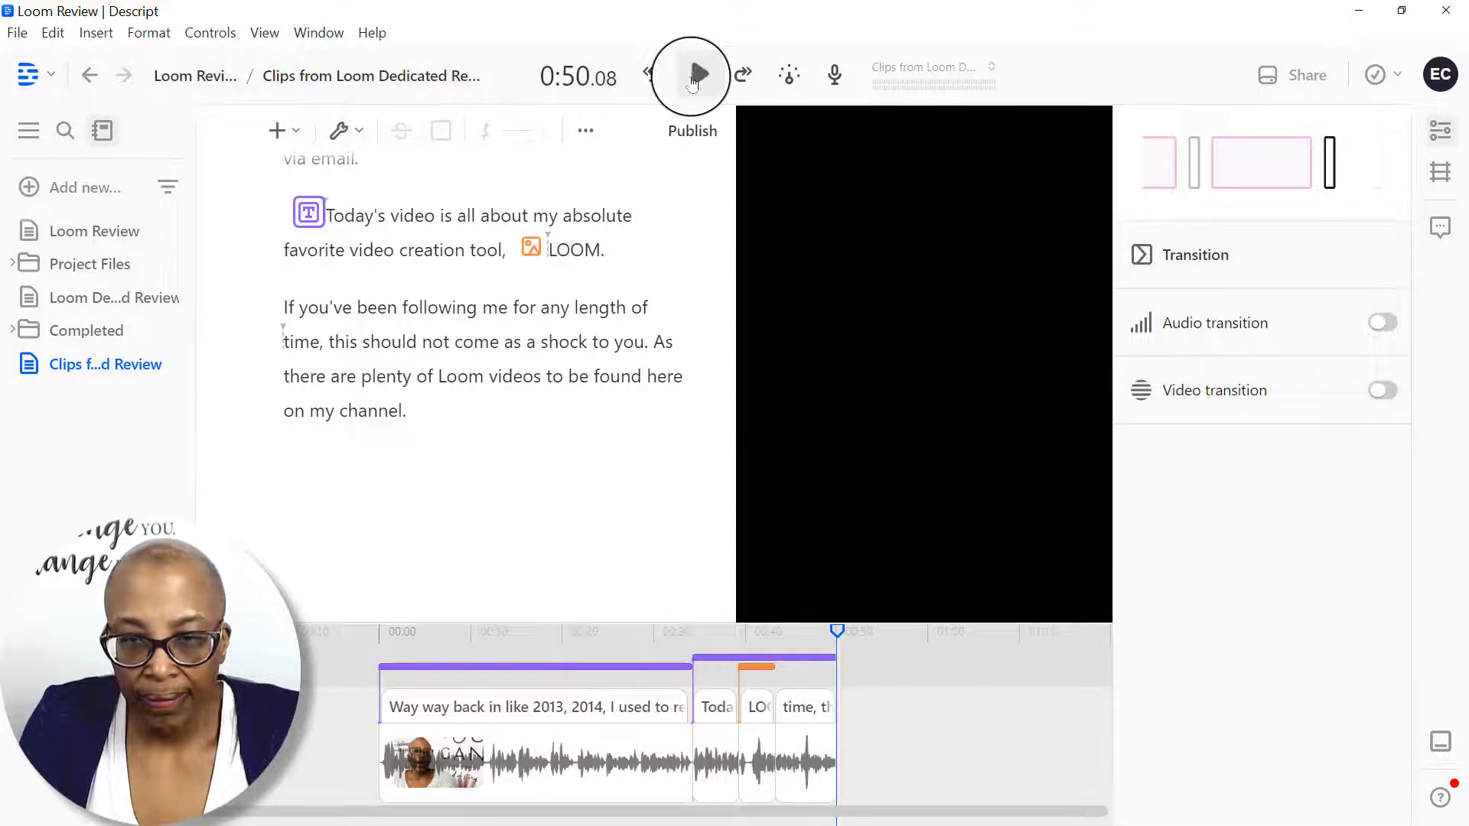
{"action": "left_click", "coordinate": [696, 74]}
{"action": "left_click", "coordinate": [696, 74]}
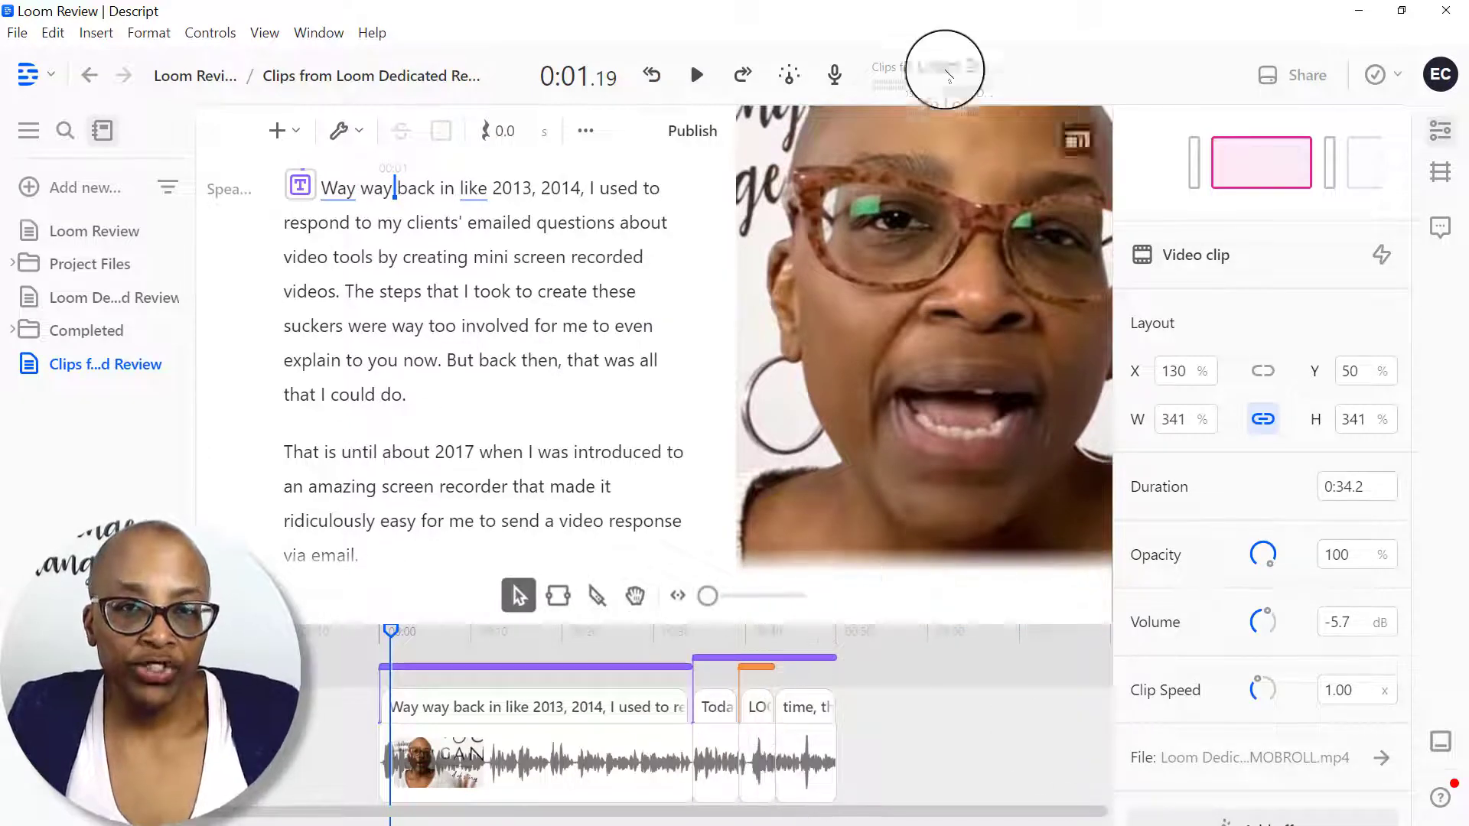
Step: Export the current composition as an MP4 video and save it in the Loom Dedicated Review_FINAL folder
{"action": "left_click", "coordinate": [700, 134]}
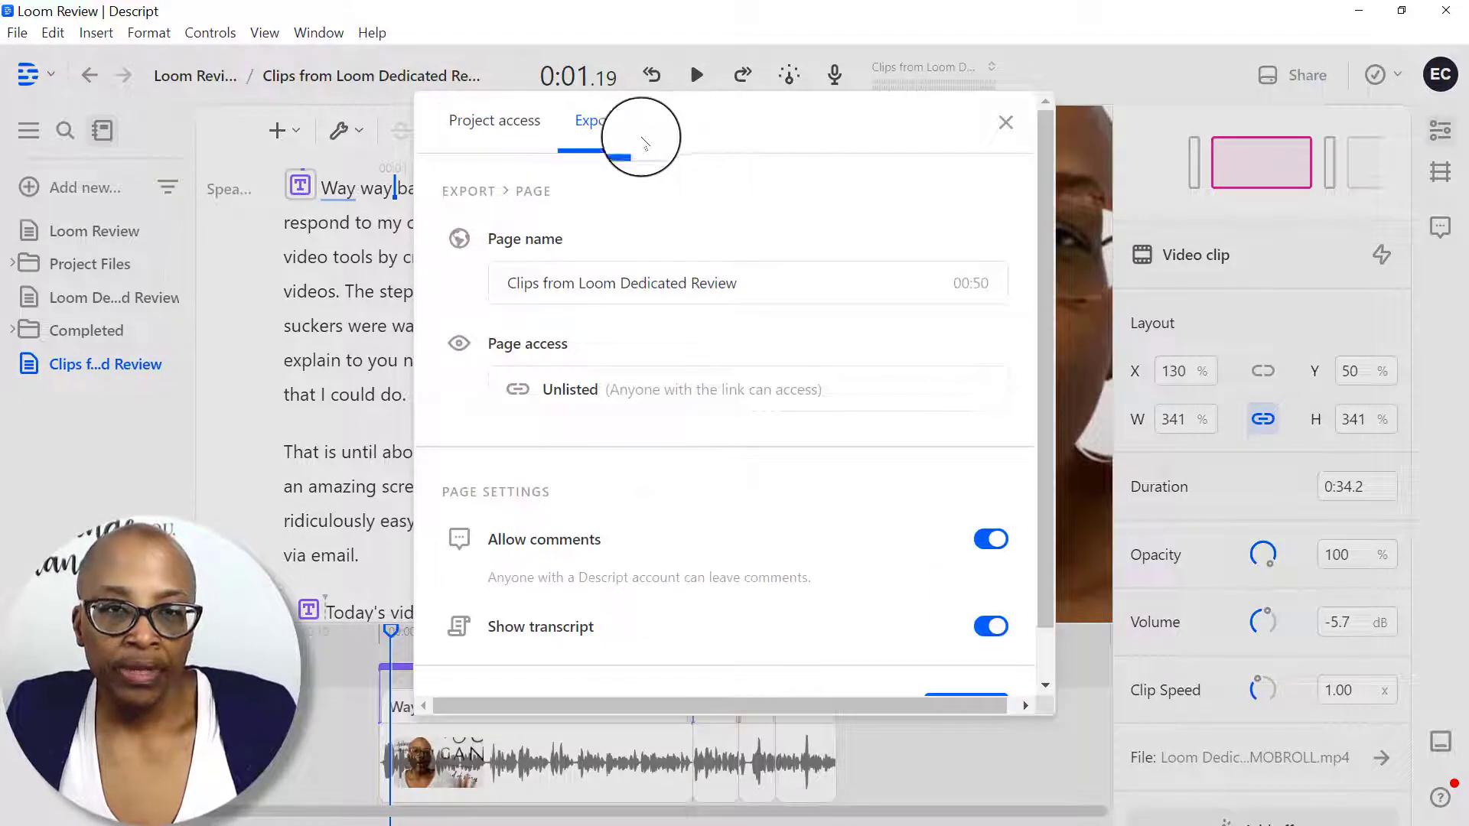
{"action": "left_click", "coordinate": [596, 125]}
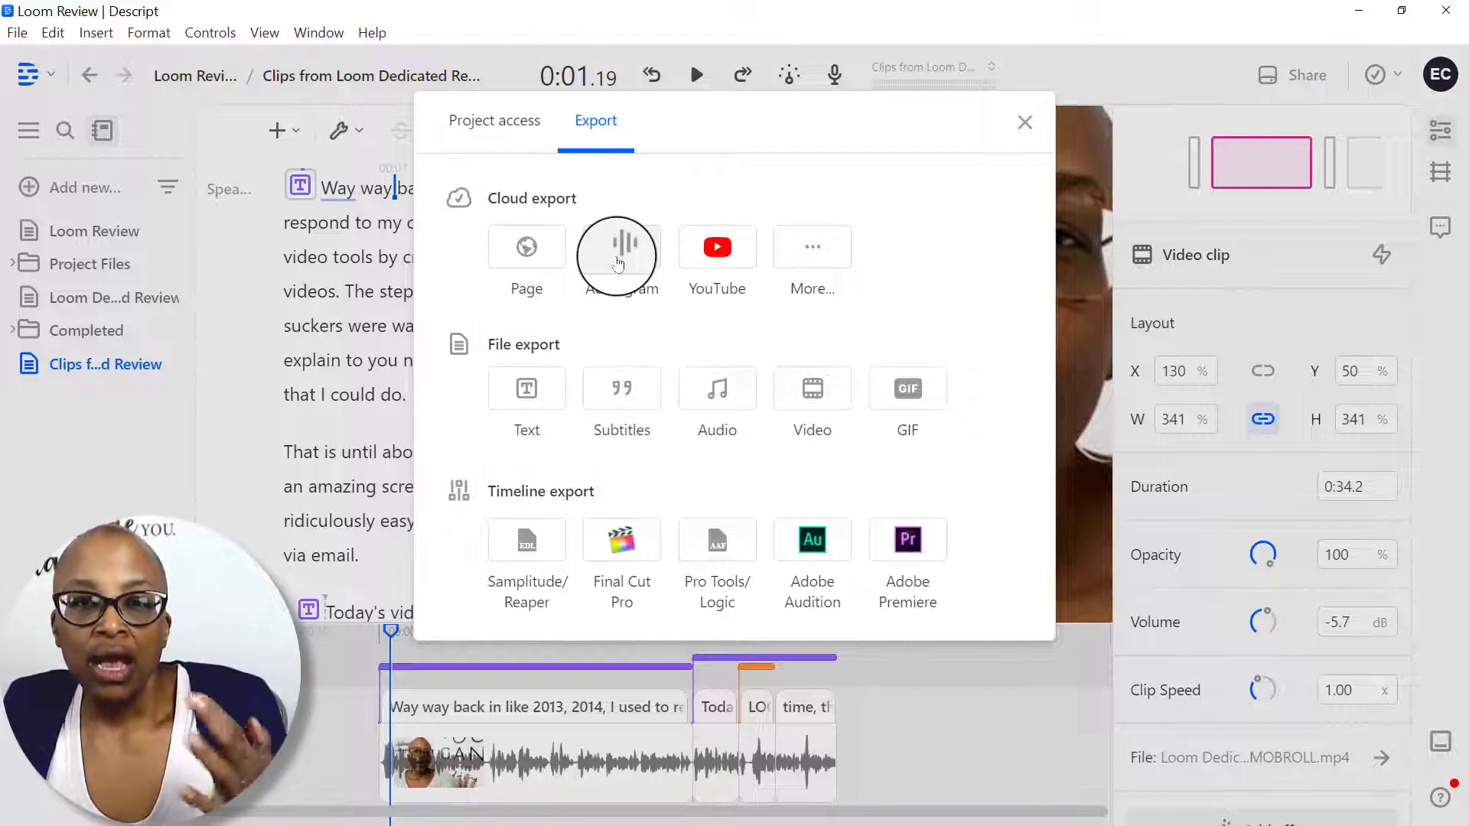
{"action": "left_click", "coordinate": [821, 402]}
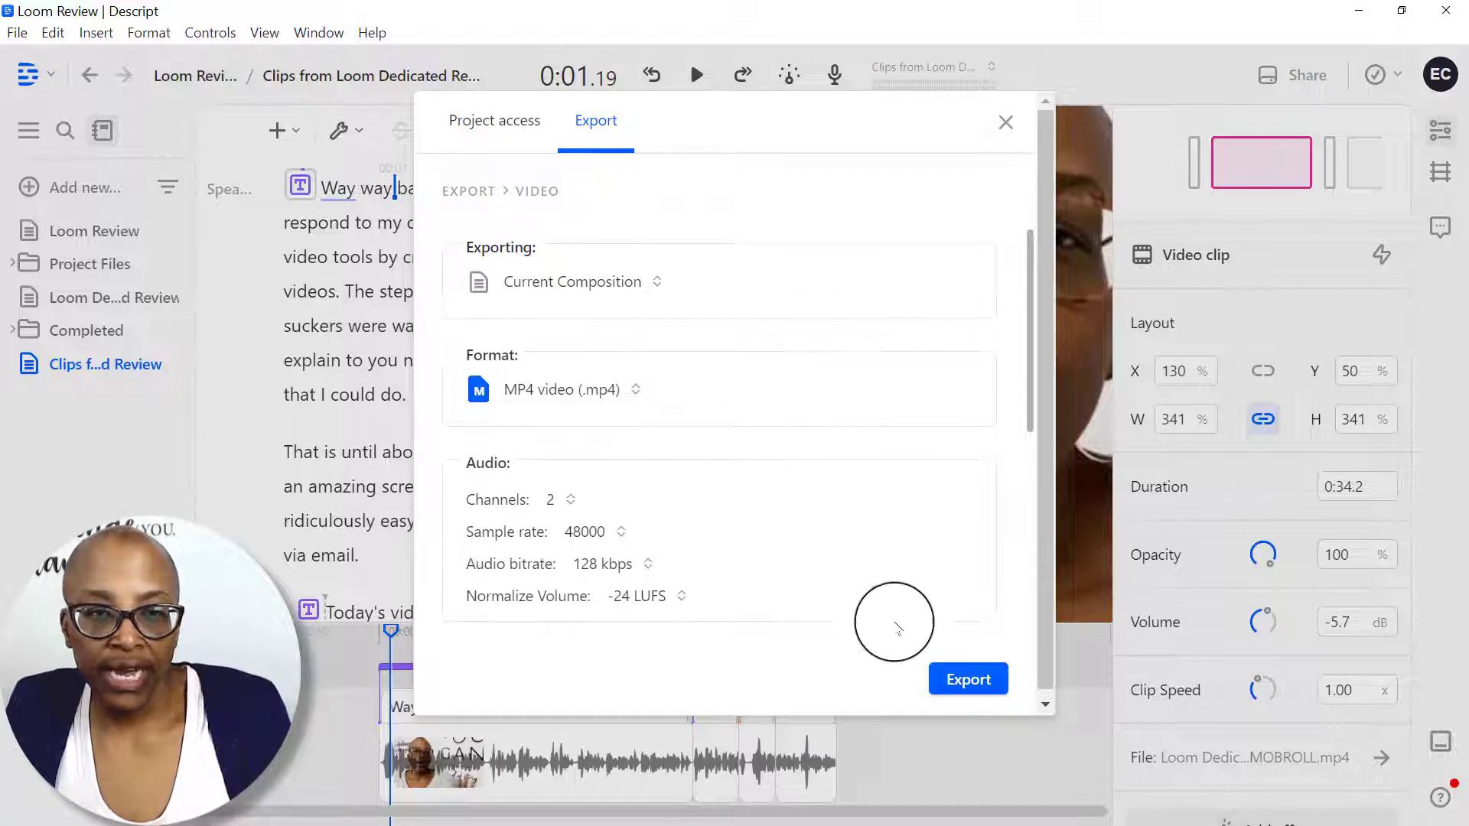
{"action": "left_click", "coordinate": [968, 679]}
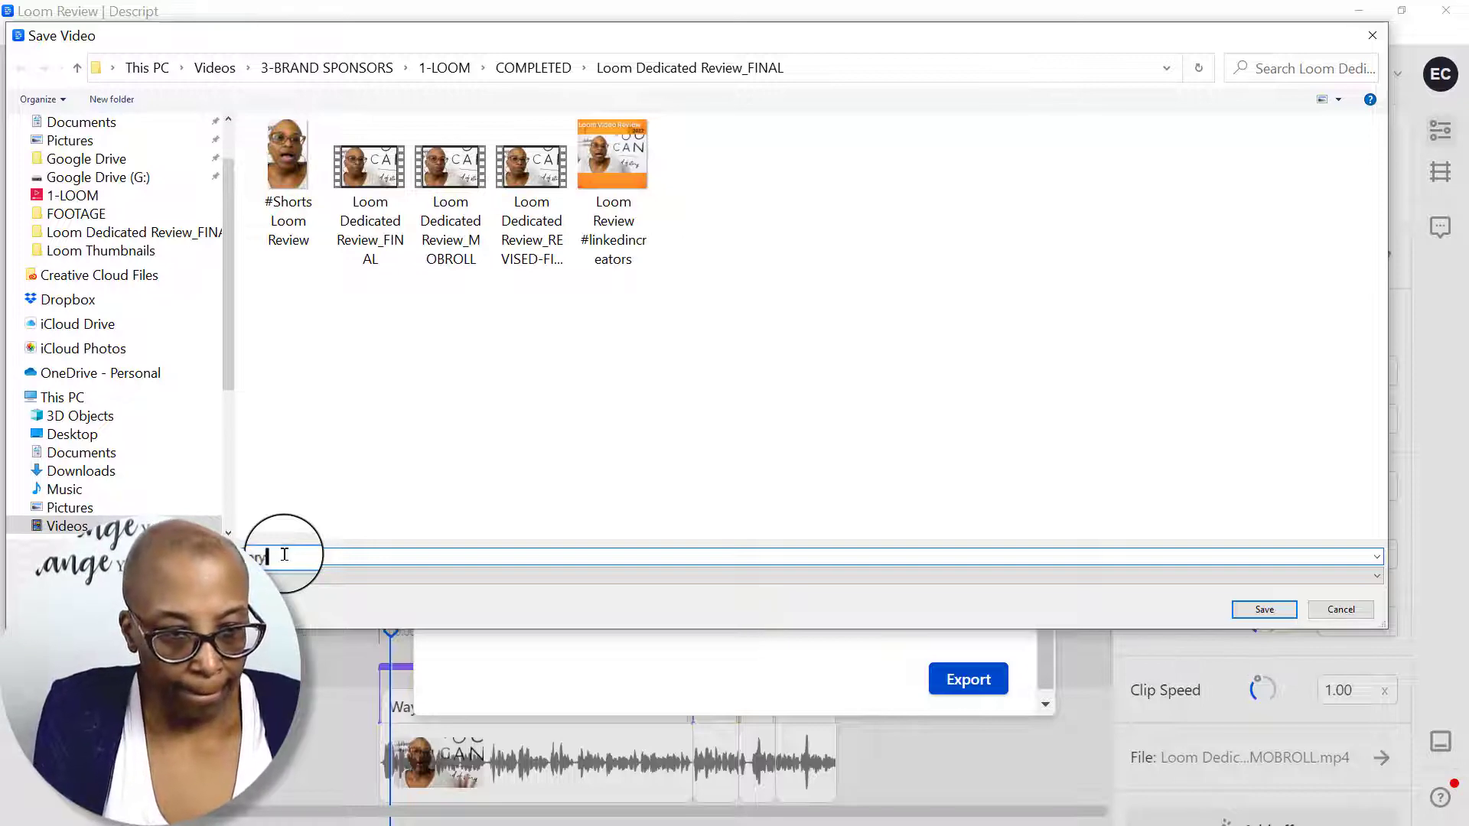
{"action": "key", "text": "Return"}
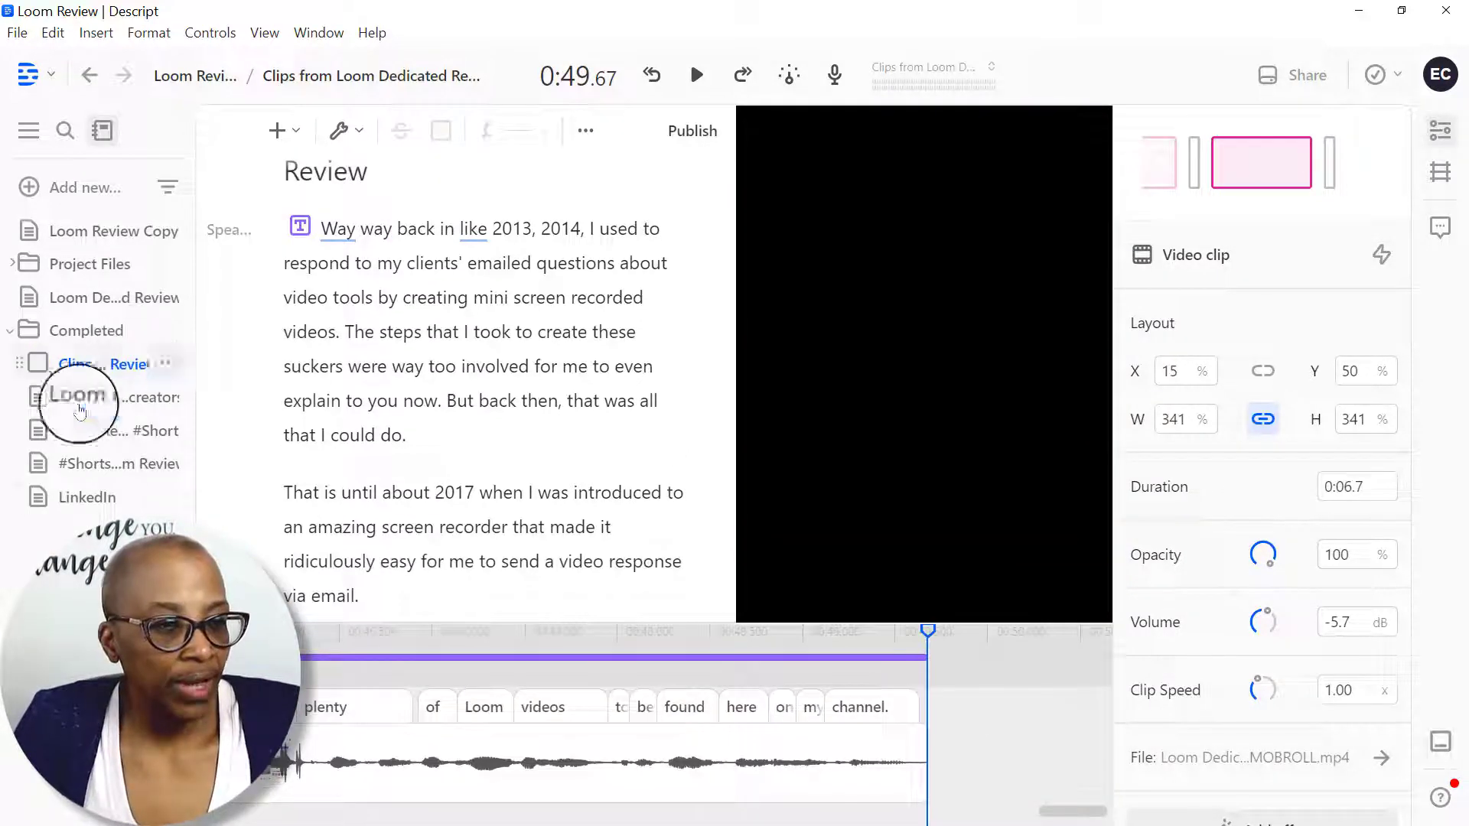
Step: Open the Loom Review Copy composition and read through its script for a passage suitable for another clip
{"action": "left_click", "coordinate": [144, 333]}
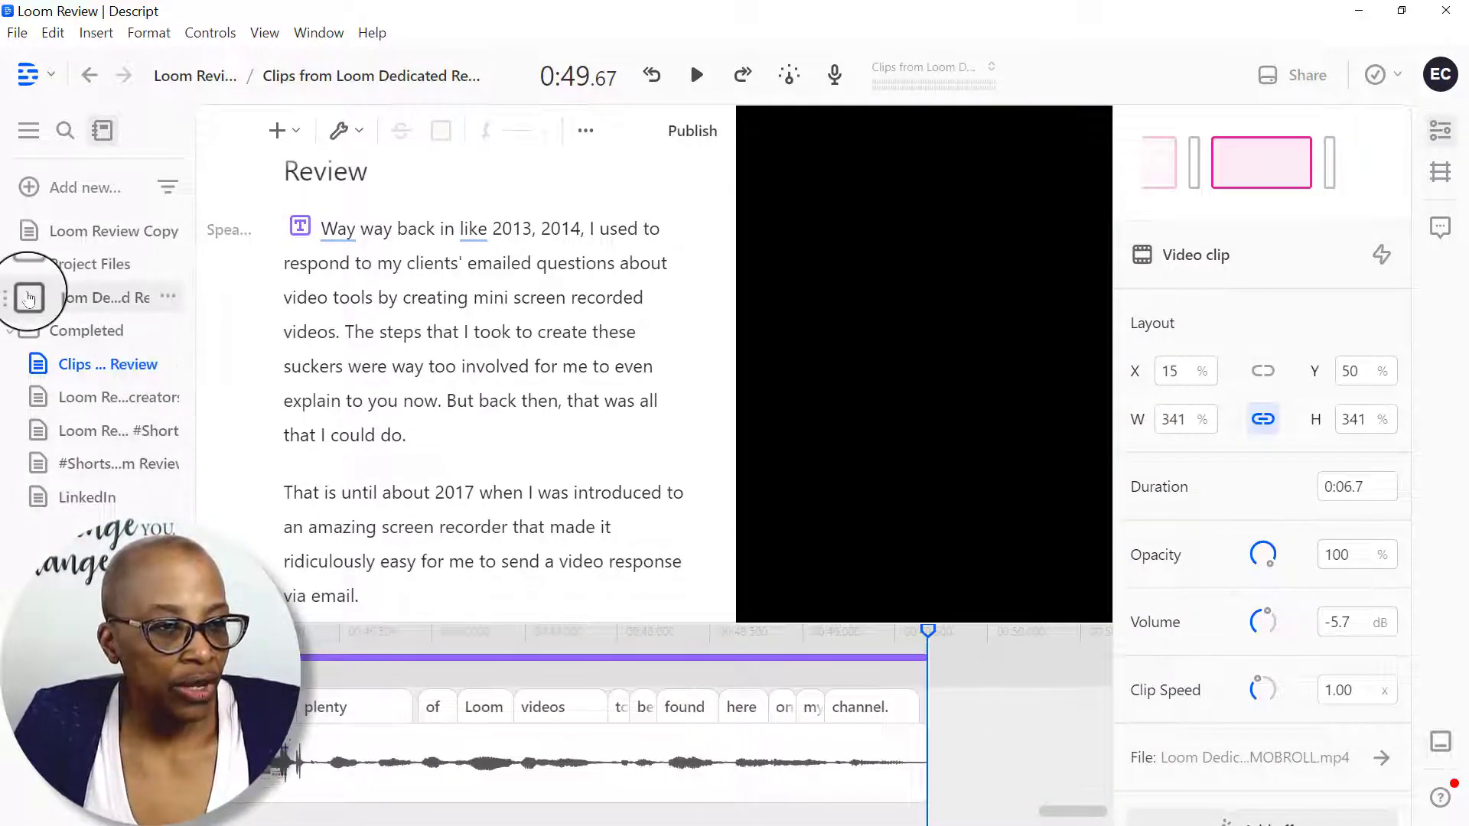
{"action": "left_click", "coordinate": [98, 234]}
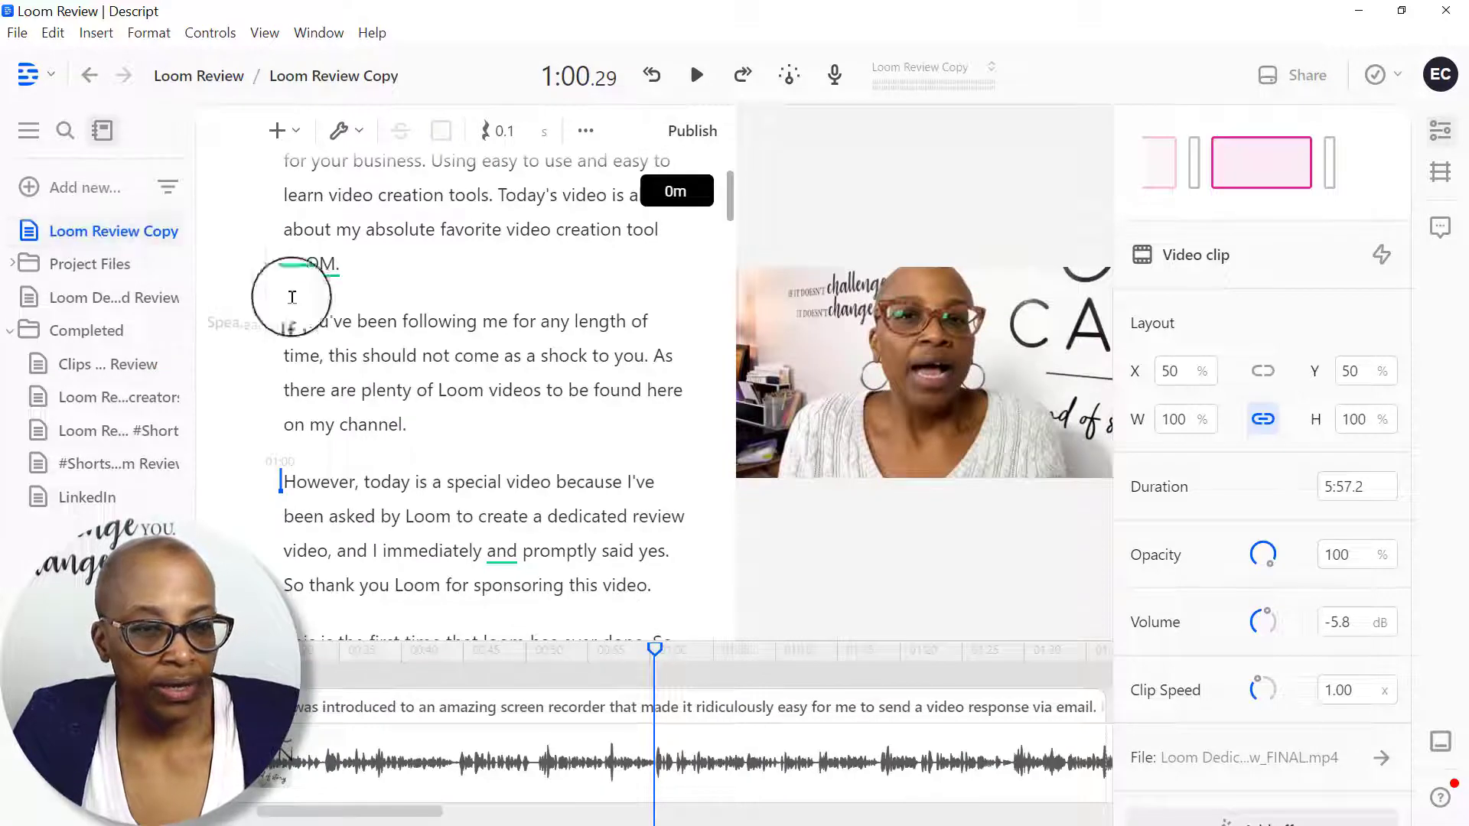
{"action": "scroll", "coordinate": [432, 320], "scroll_direction": "down", "scroll_amount": 5}
{"action": "scroll", "coordinate": [433, 319], "scroll_direction": "down", "scroll_amount": 5}
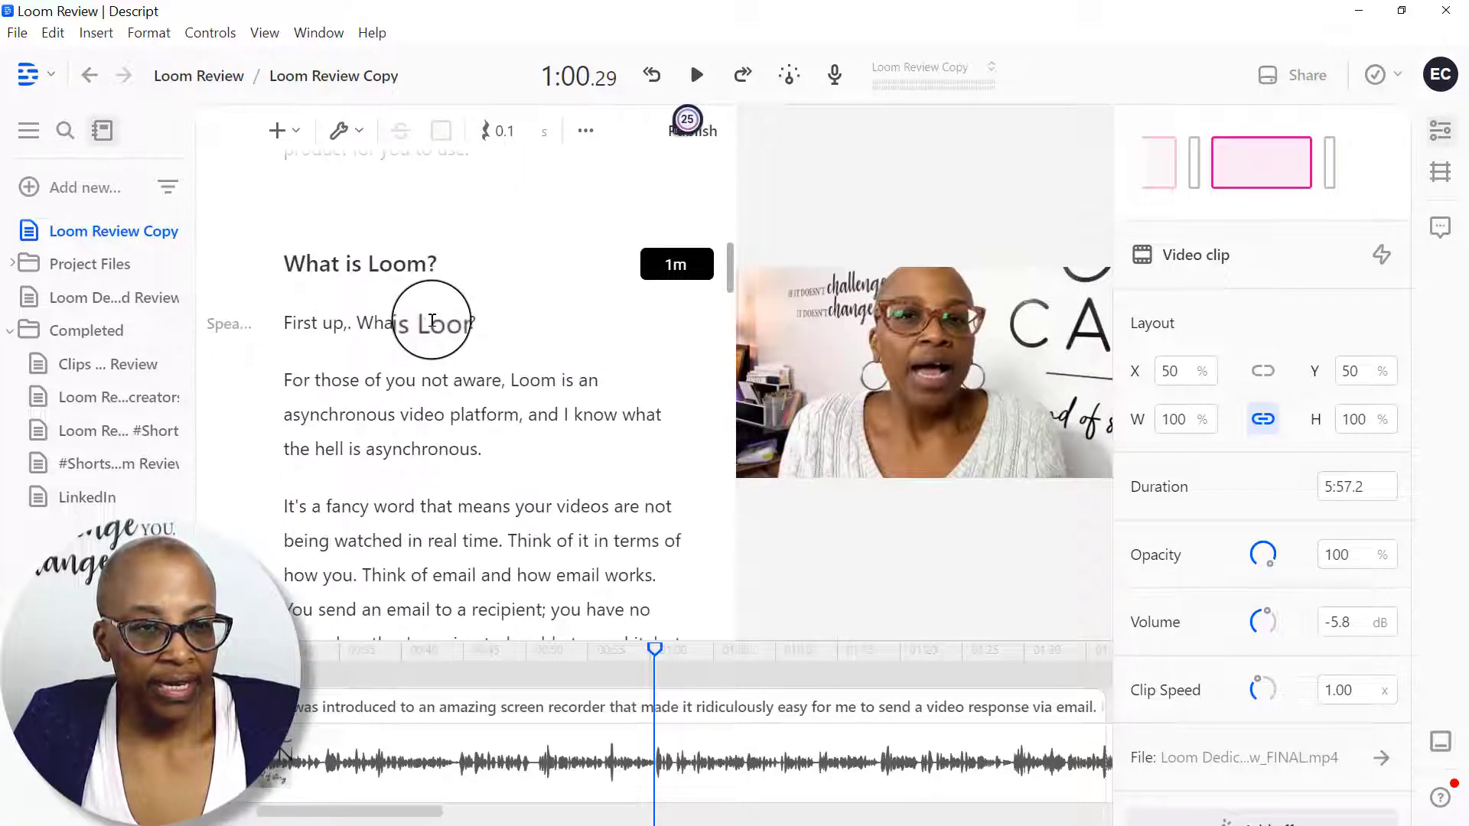
{"action": "scroll", "coordinate": [432, 320], "scroll_direction": "up", "scroll_amount": 8}
{"action": "scroll", "coordinate": [432, 320], "scroll_direction": "up", "scroll_amount": 6}
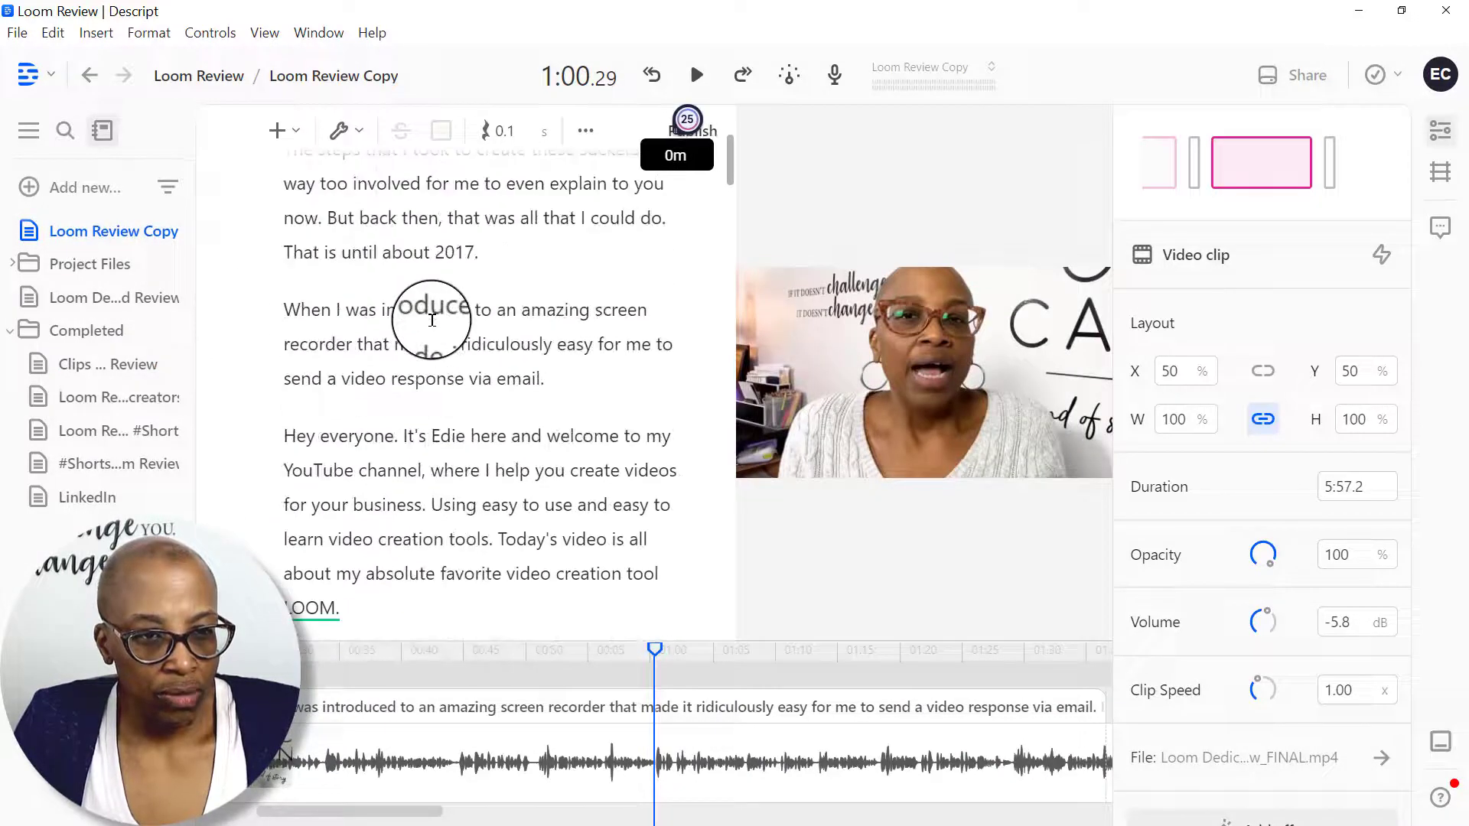
{"action": "scroll", "coordinate": [432, 320], "scroll_direction": "up", "scroll_amount": 2}
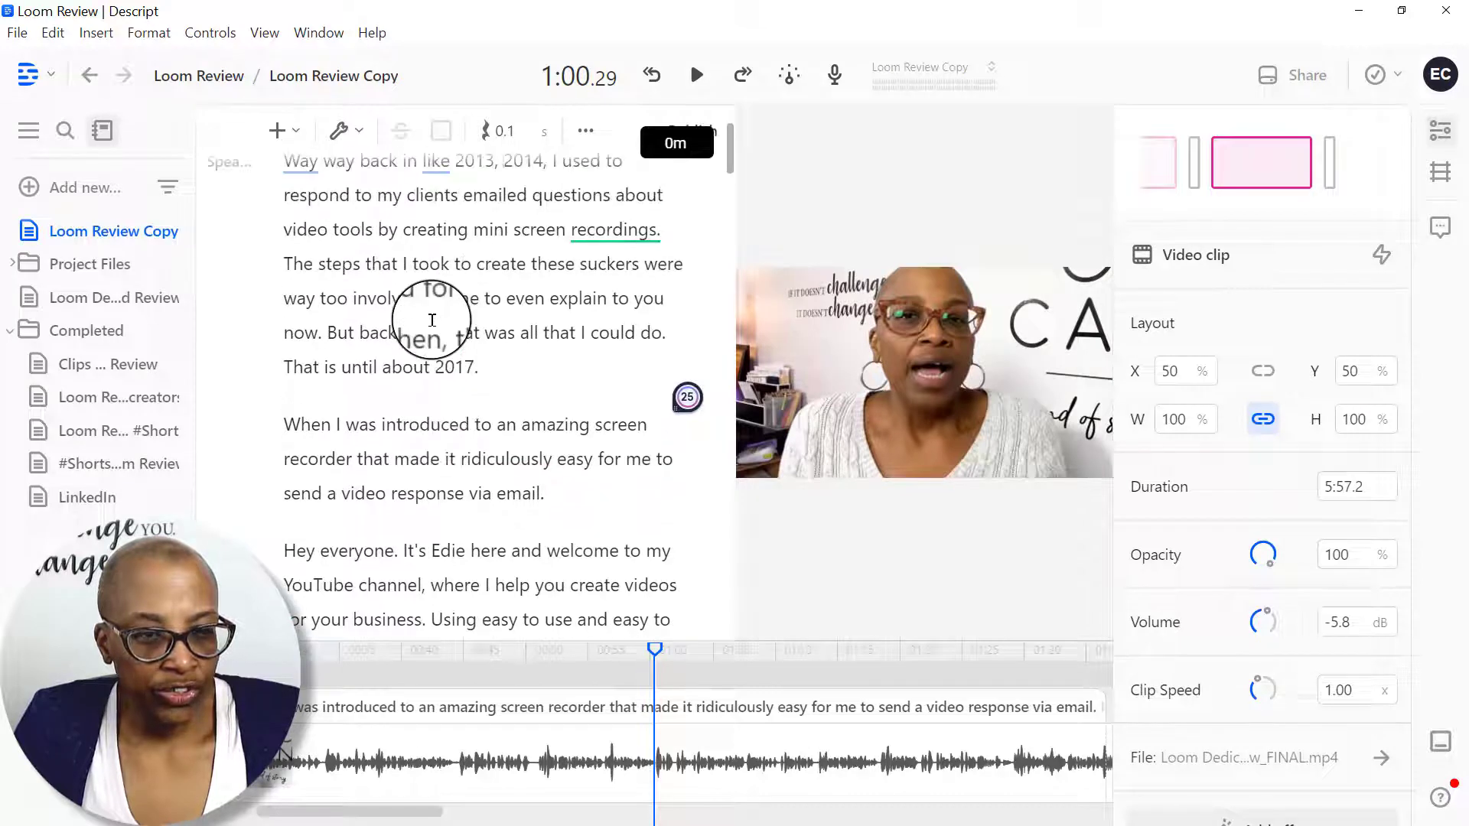
{"action": "scroll", "coordinate": [432, 320], "scroll_direction": "down", "scroll_amount": 2}
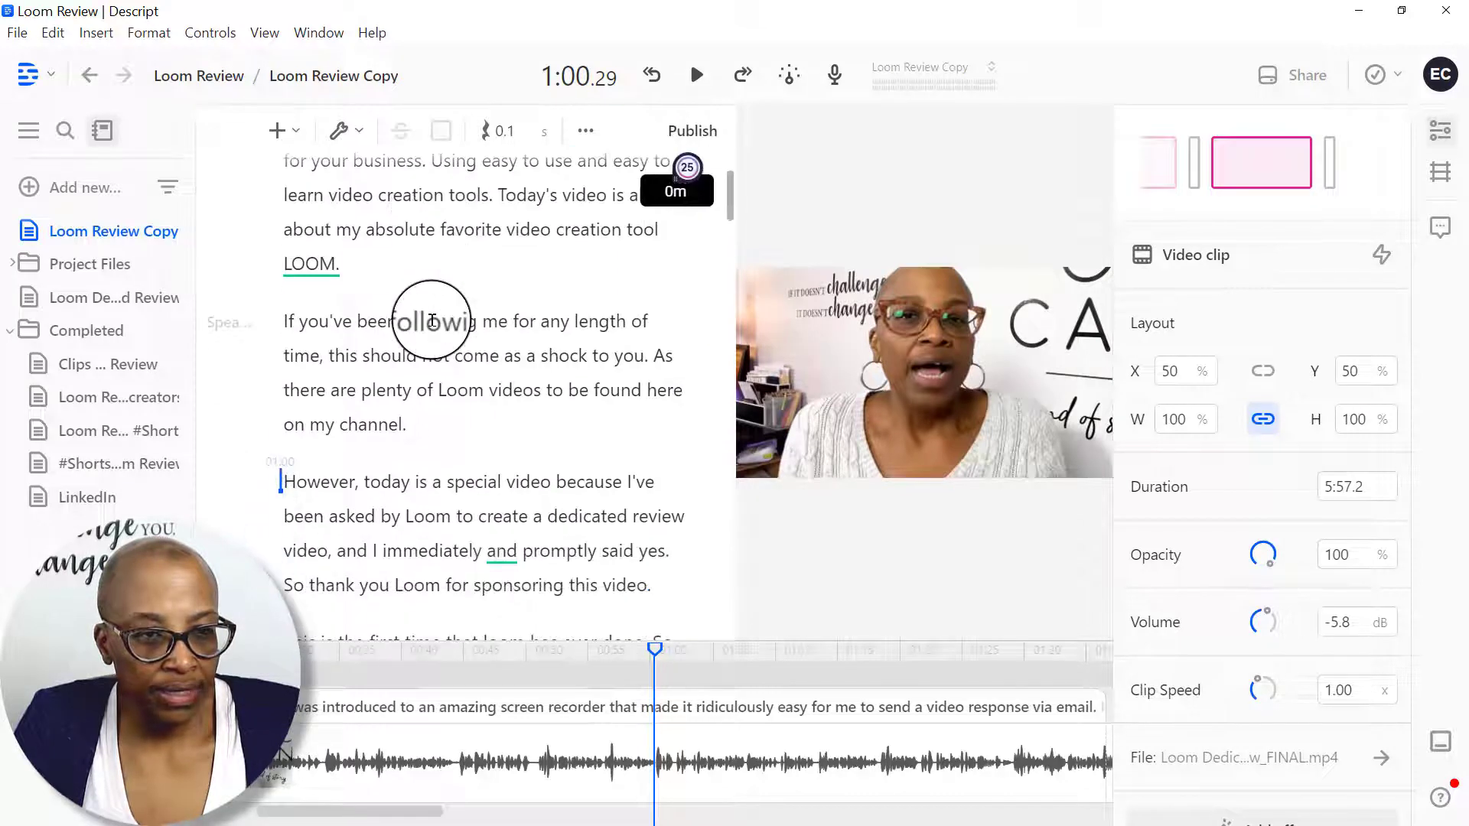
{"action": "scroll", "coordinate": [432, 320], "scroll_direction": "down", "scroll_amount": 4}
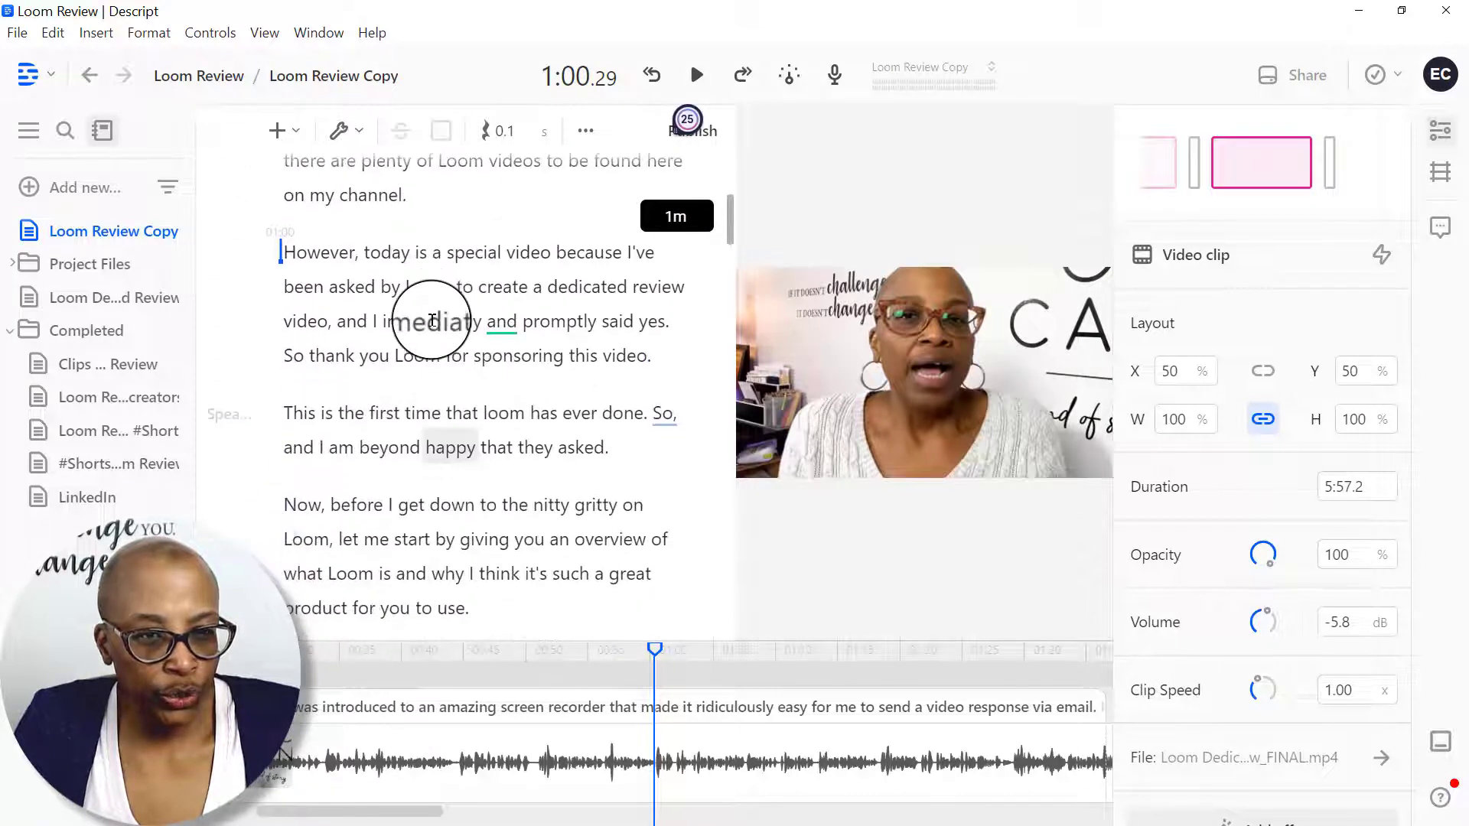
{"action": "scroll", "coordinate": [432, 319], "scroll_direction": "down", "scroll_amount": 2}
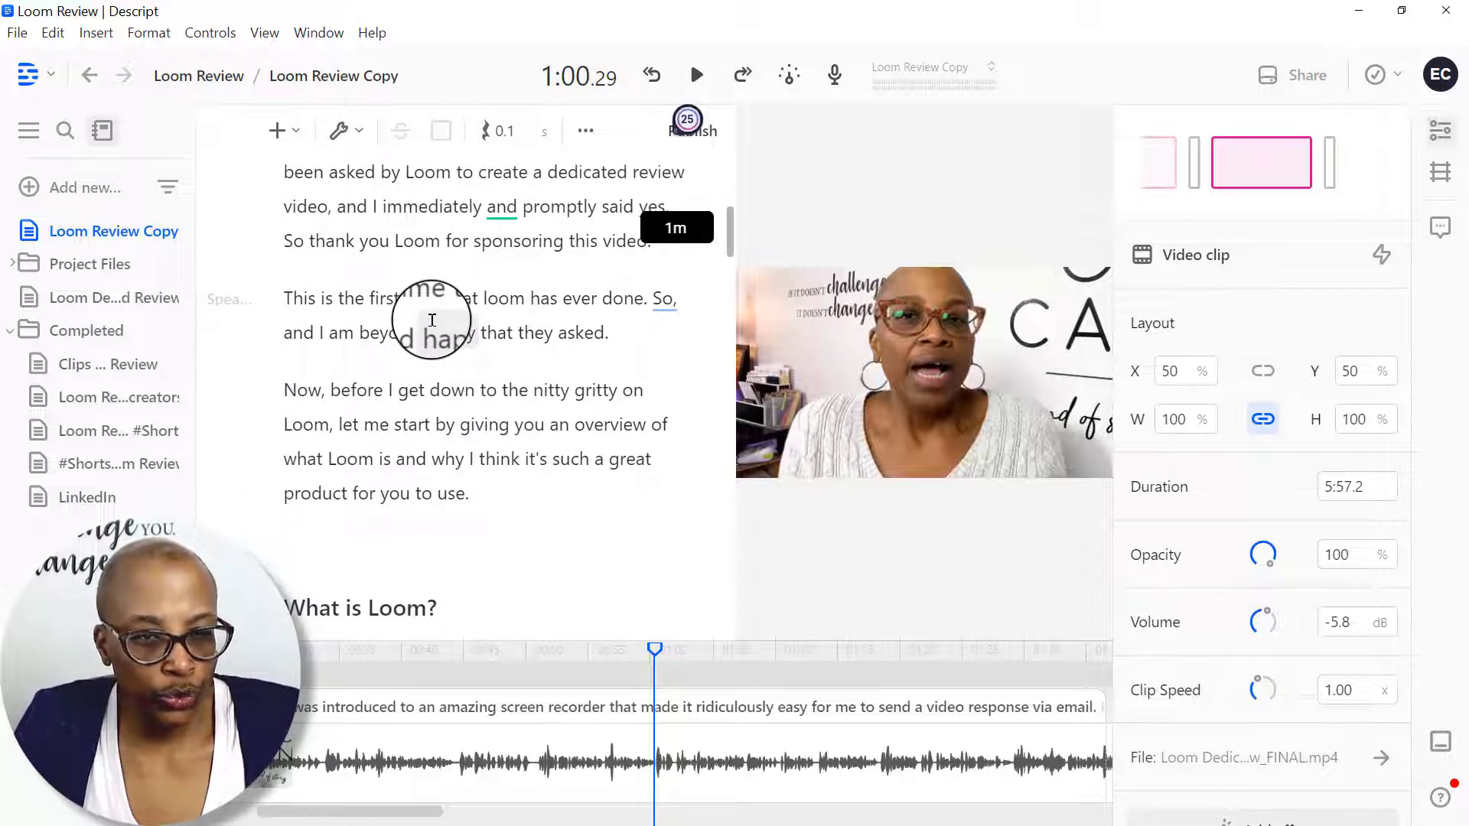
{"action": "scroll", "coordinate": [432, 320], "scroll_direction": "down", "scroll_amount": 2}
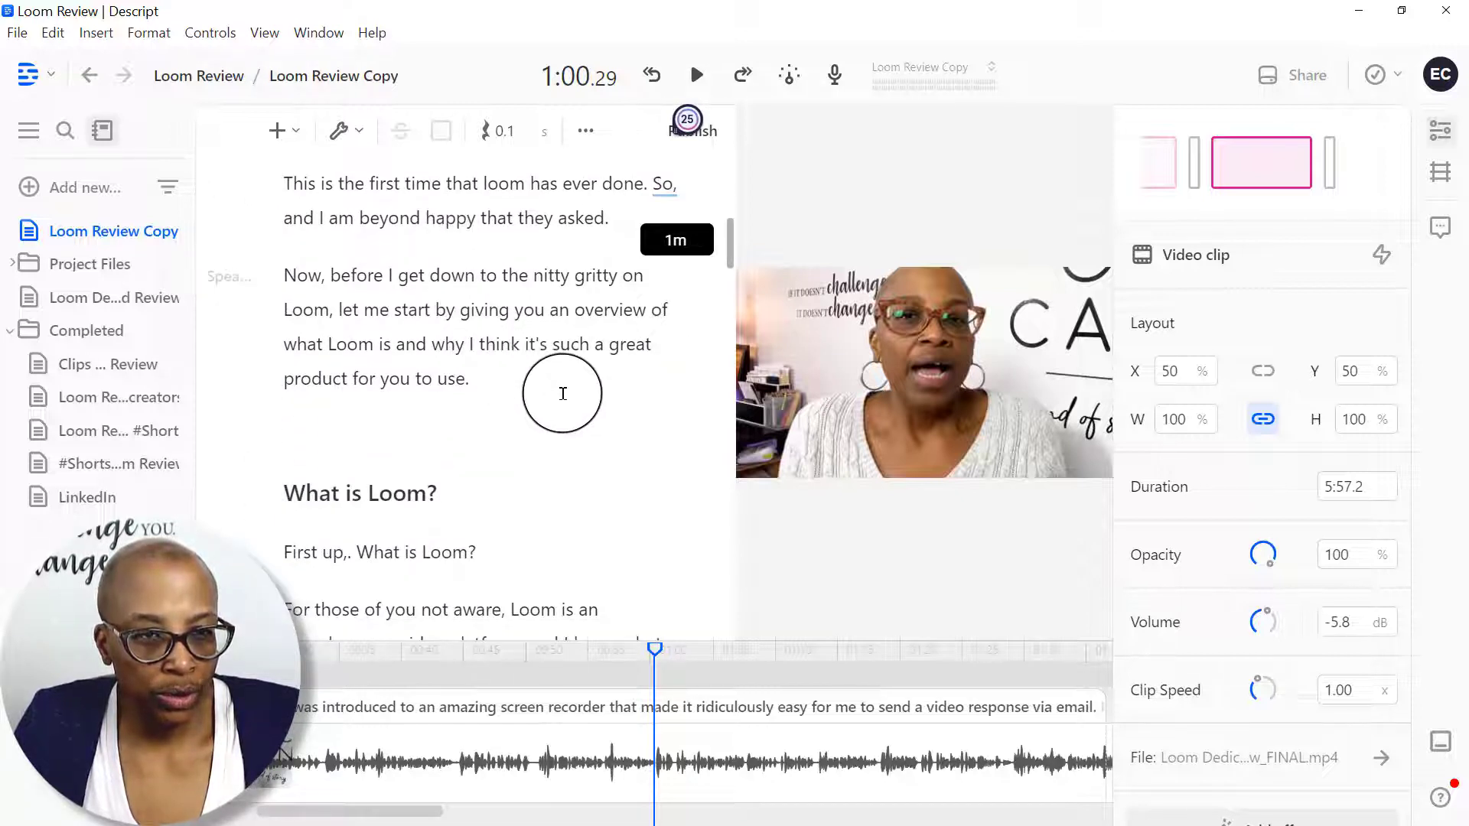
{"action": "scroll", "coordinate": [562, 393], "scroll_direction": "down", "scroll_amount": 6}
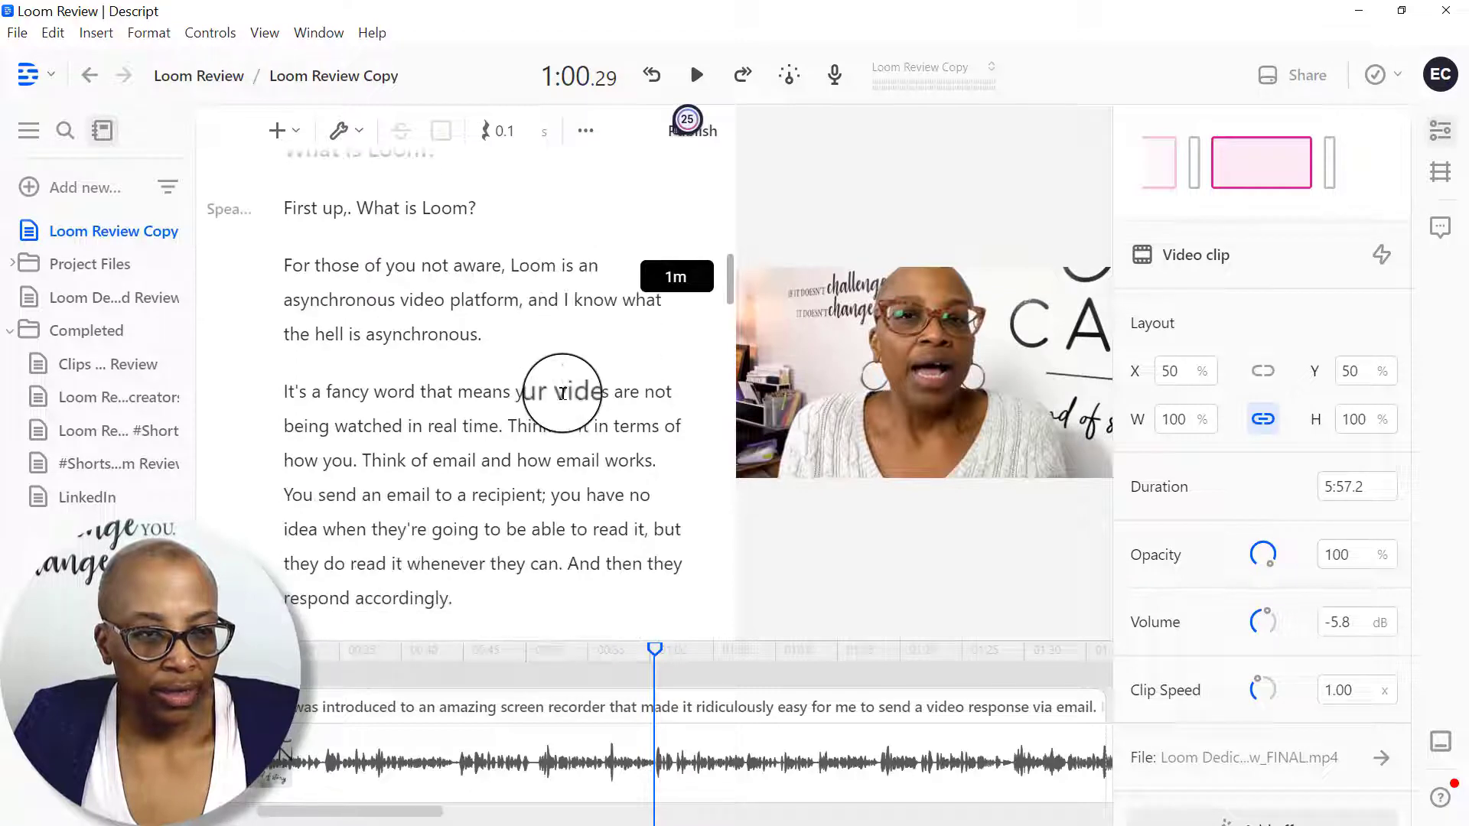
Step: Clip the passage from "For those of you not aware" through "even your mobile device." to the existing LinkedIn composition
{"action": "left_click_drag", "start_coordinate": [275, 264], "coordinate": [591, 494]}
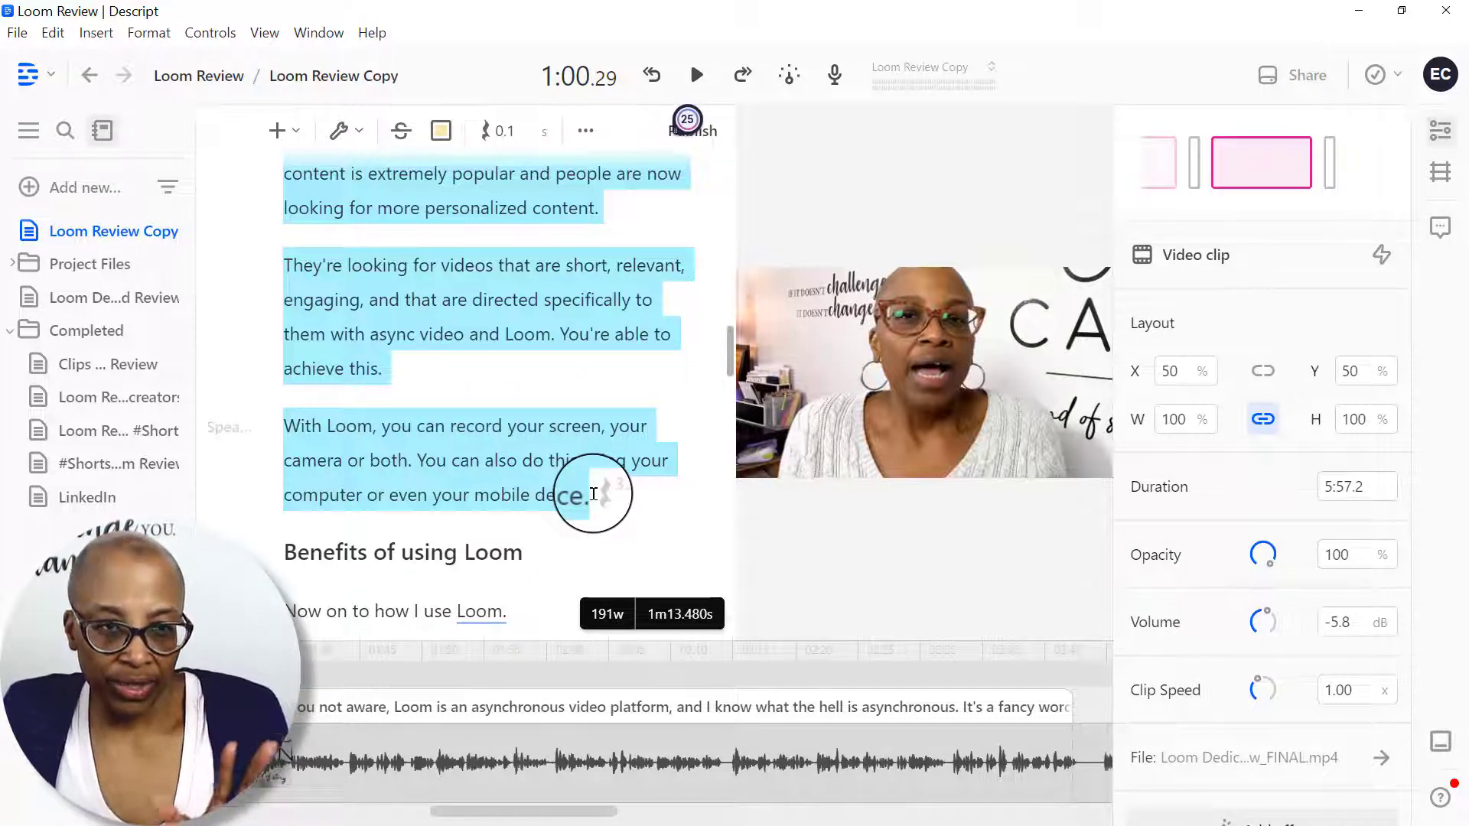
{"action": "right_click", "coordinate": [501, 298]}
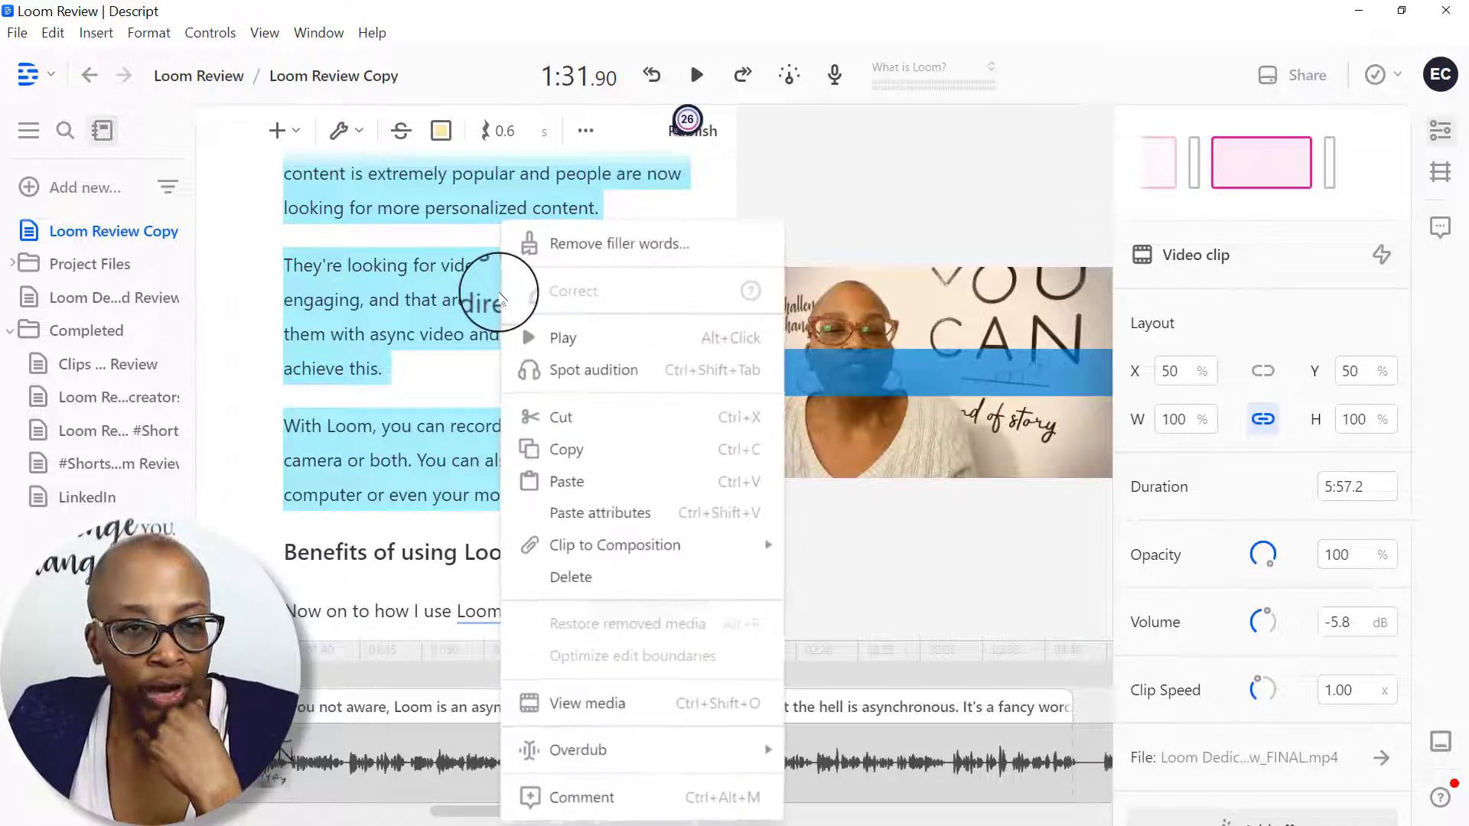
{"action": "mouse_move", "coordinate": [662, 548]}
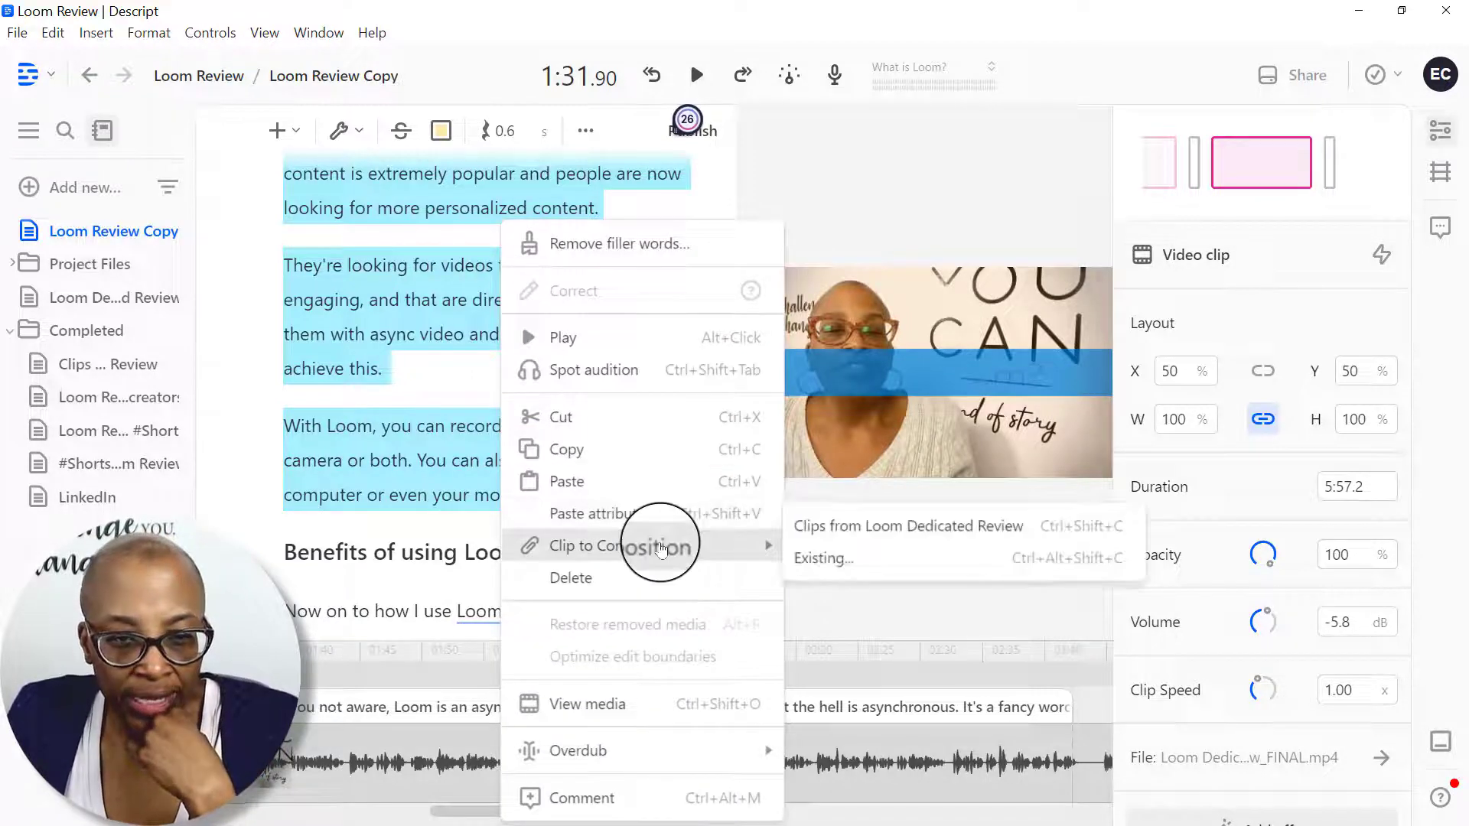
{"action": "left_click", "coordinate": [809, 561]}
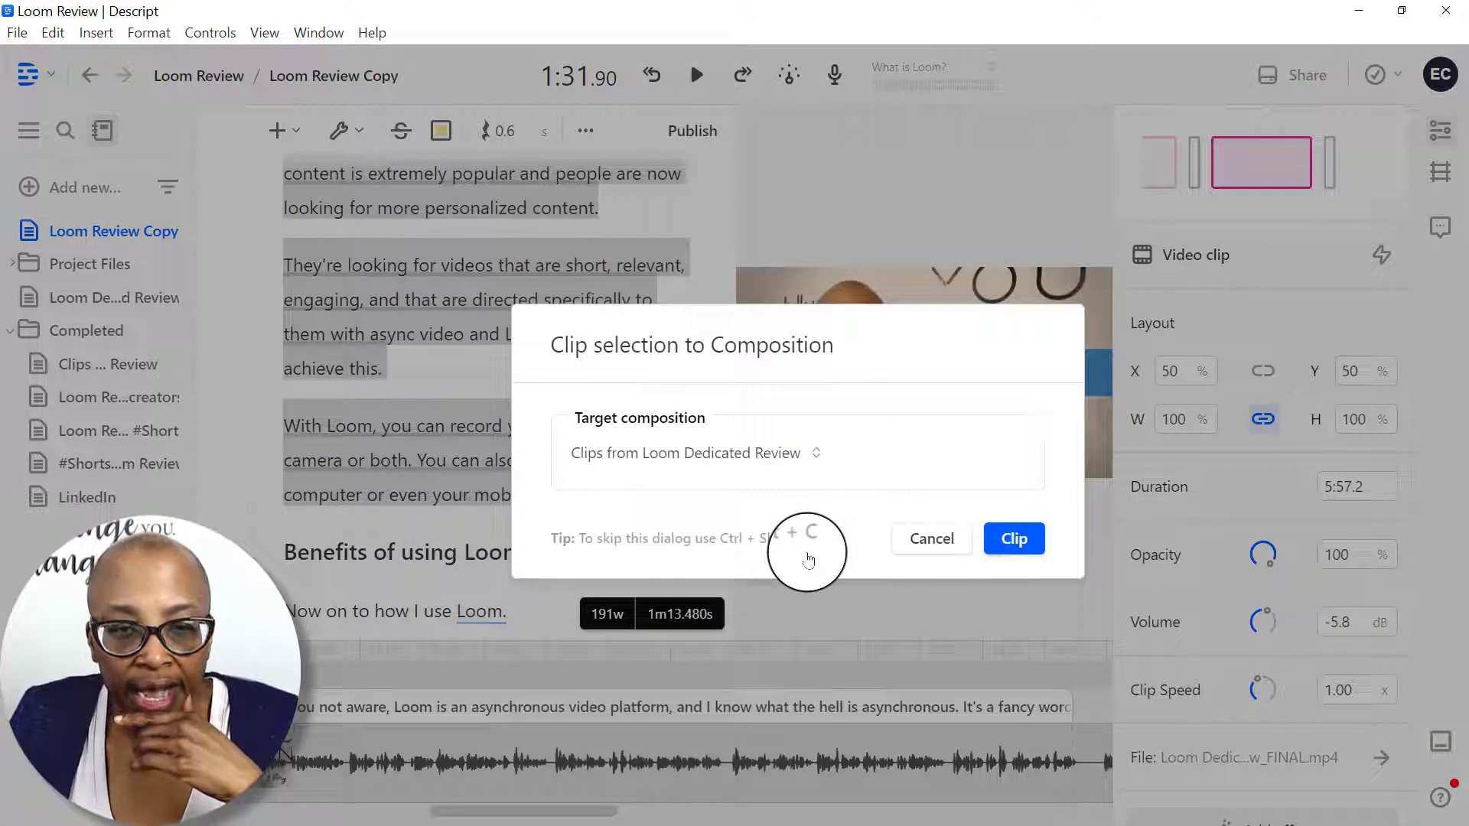
{"action": "left_click", "coordinate": [758, 455]}
{"action": "scroll", "coordinate": [773, 628], "scroll_direction": "down", "scroll_amount": 1}
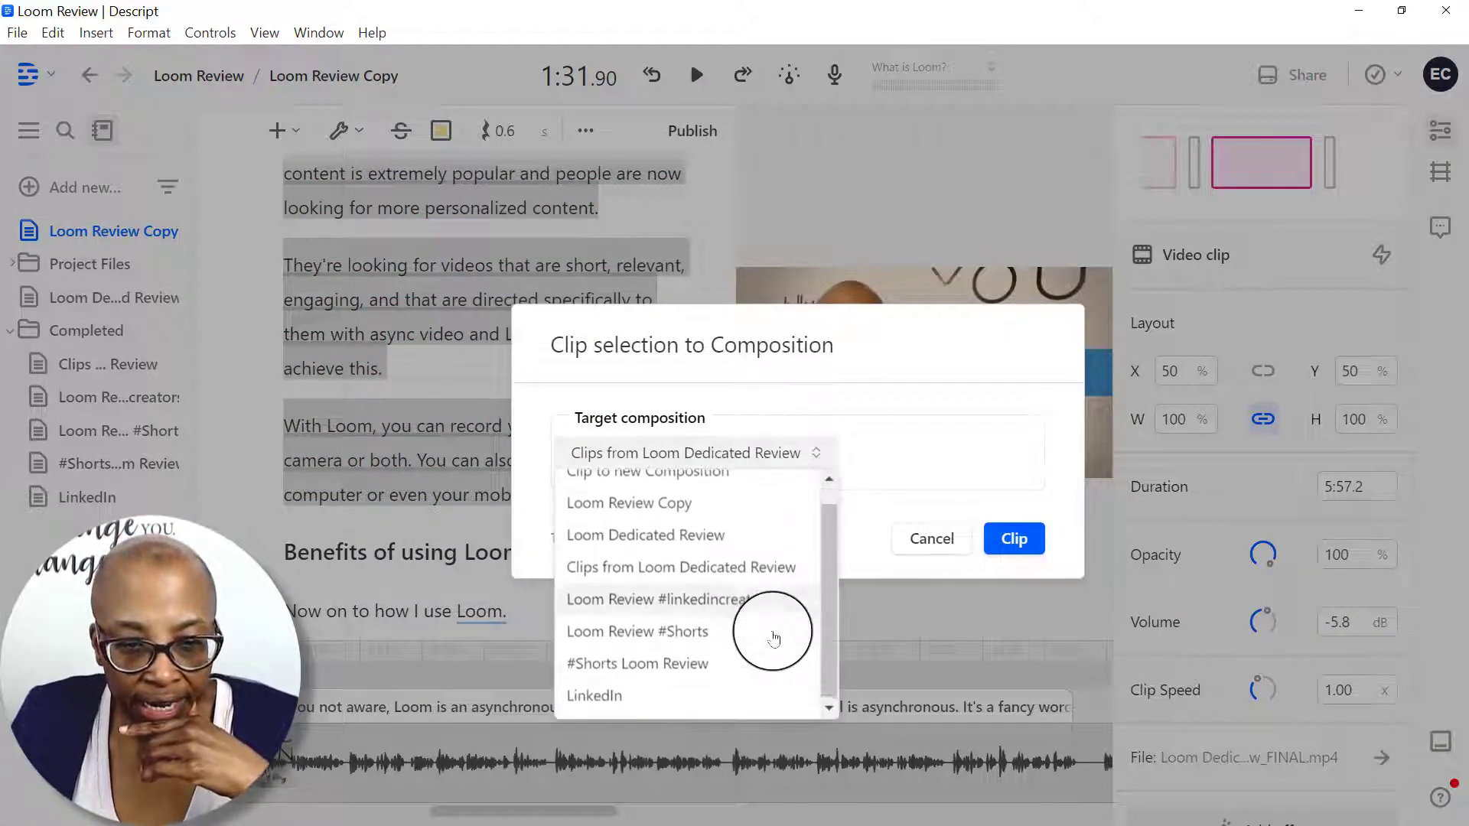
{"action": "left_click", "coordinate": [599, 693]}
{"action": "left_click", "coordinate": [1014, 539]}
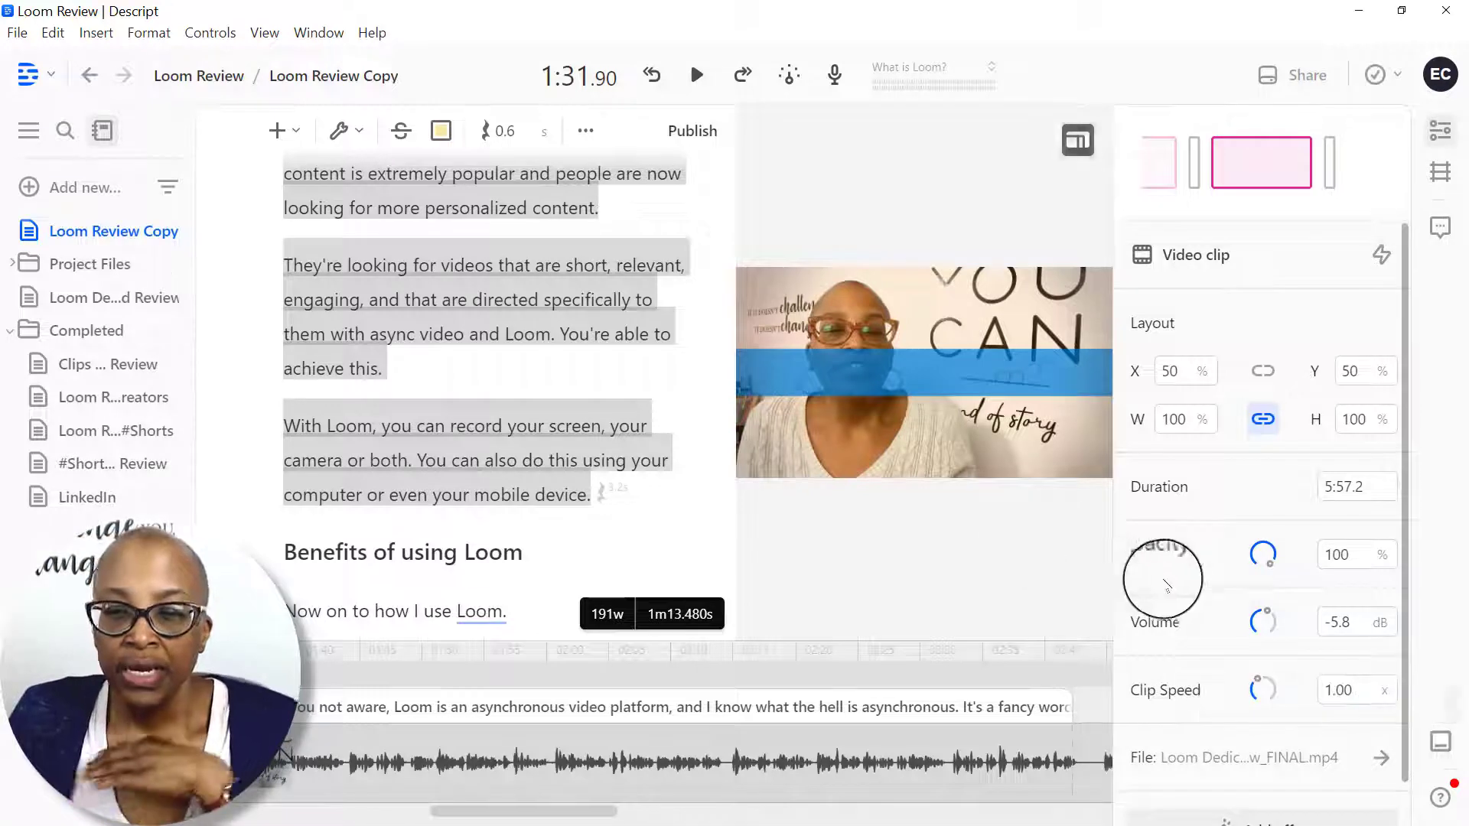
Step: Open the LinkedIn composition and check the clipped script from beginning to end
{"action": "left_click", "coordinate": [77, 495]}
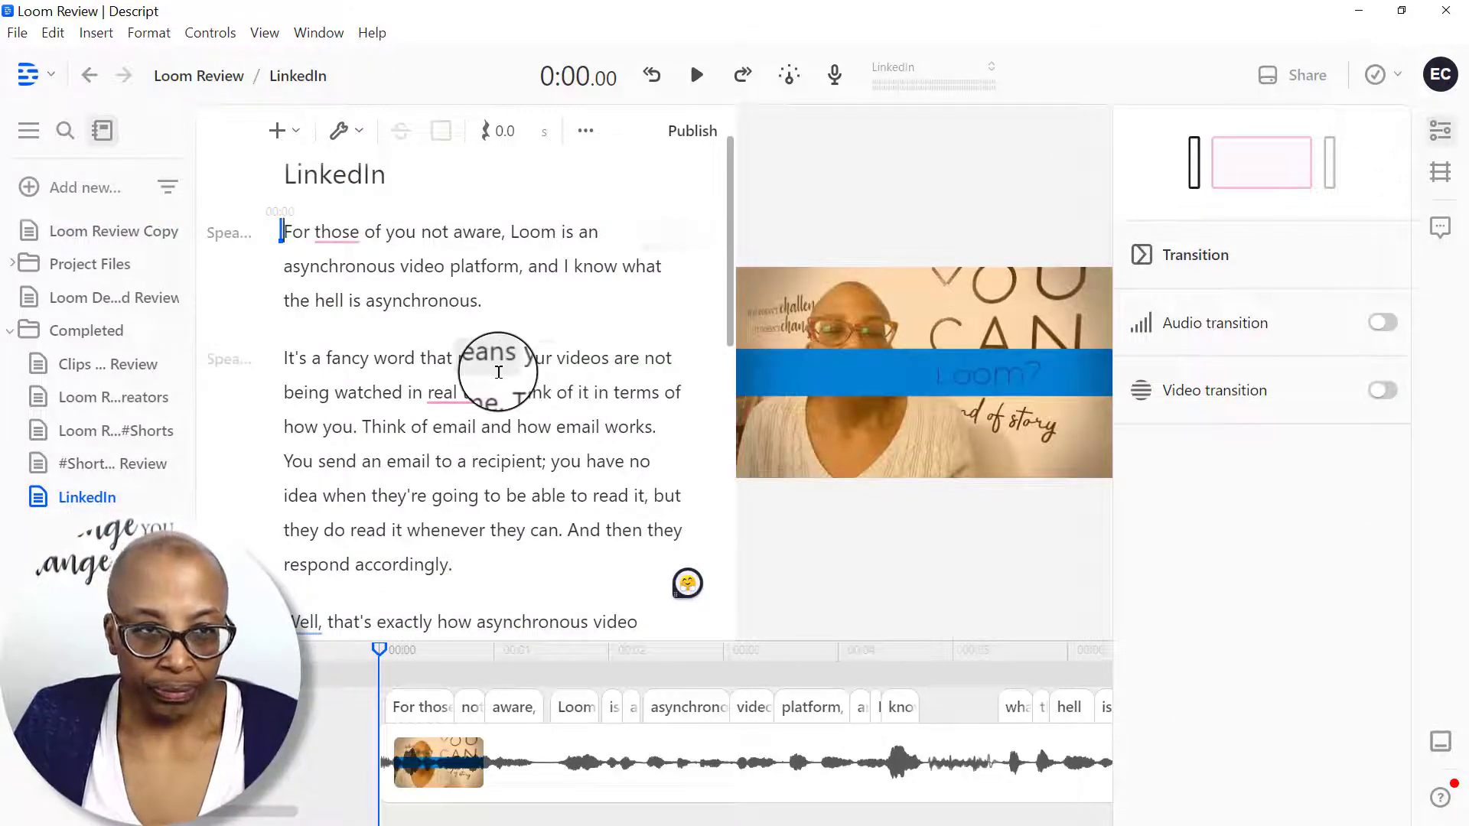
{"action": "scroll", "coordinate": [498, 372], "scroll_direction": "down", "scroll_amount": 10}
{"action": "scroll", "coordinate": [498, 372], "scroll_direction": "up", "scroll_amount": 10}
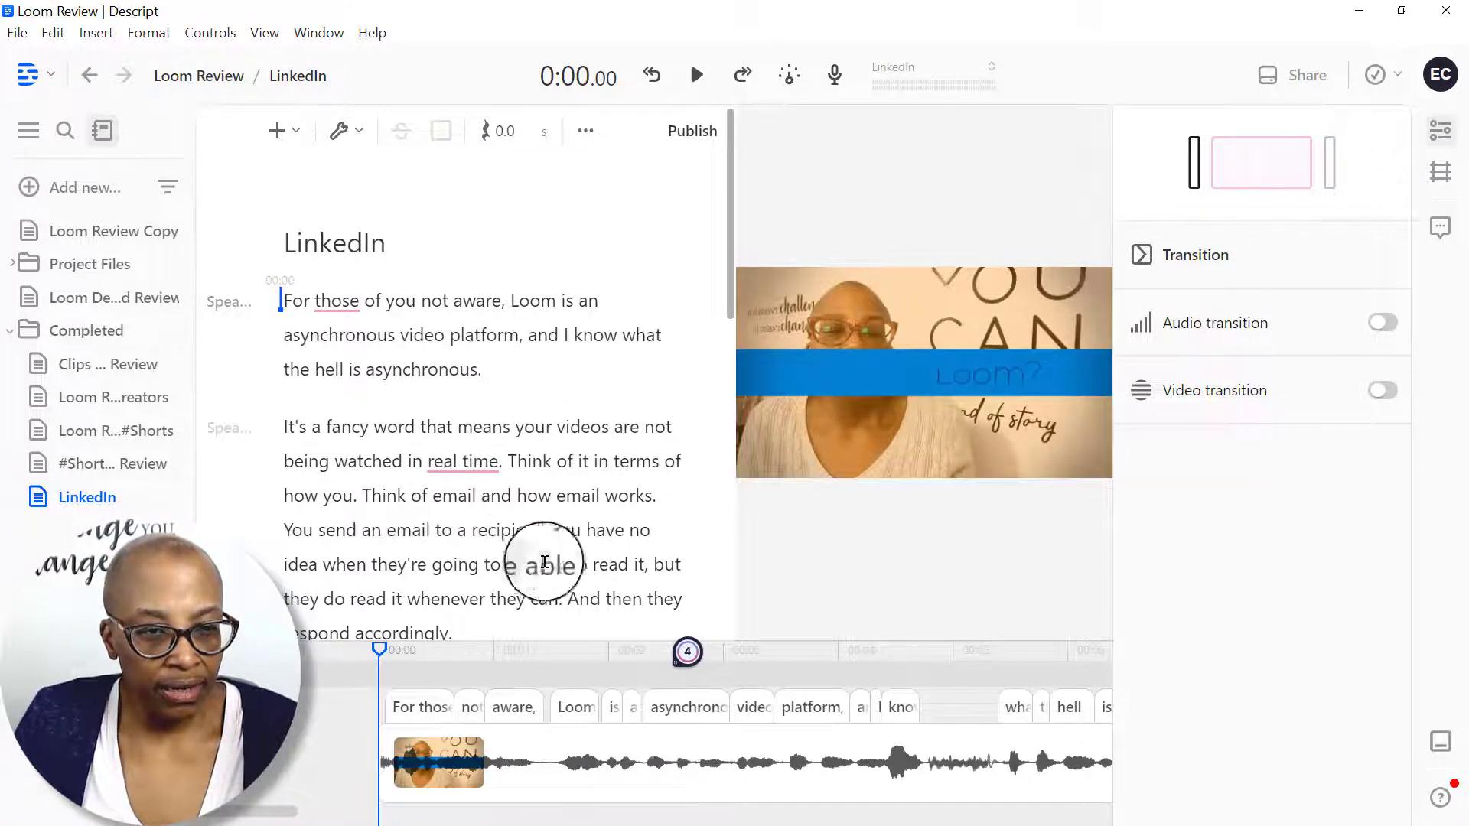
{"action": "scroll", "coordinate": [584, 565], "scroll_direction": "down", "scroll_amount": 3}
{"action": "scroll", "coordinate": [584, 567], "scroll_direction": "down", "scroll_amount": 5}
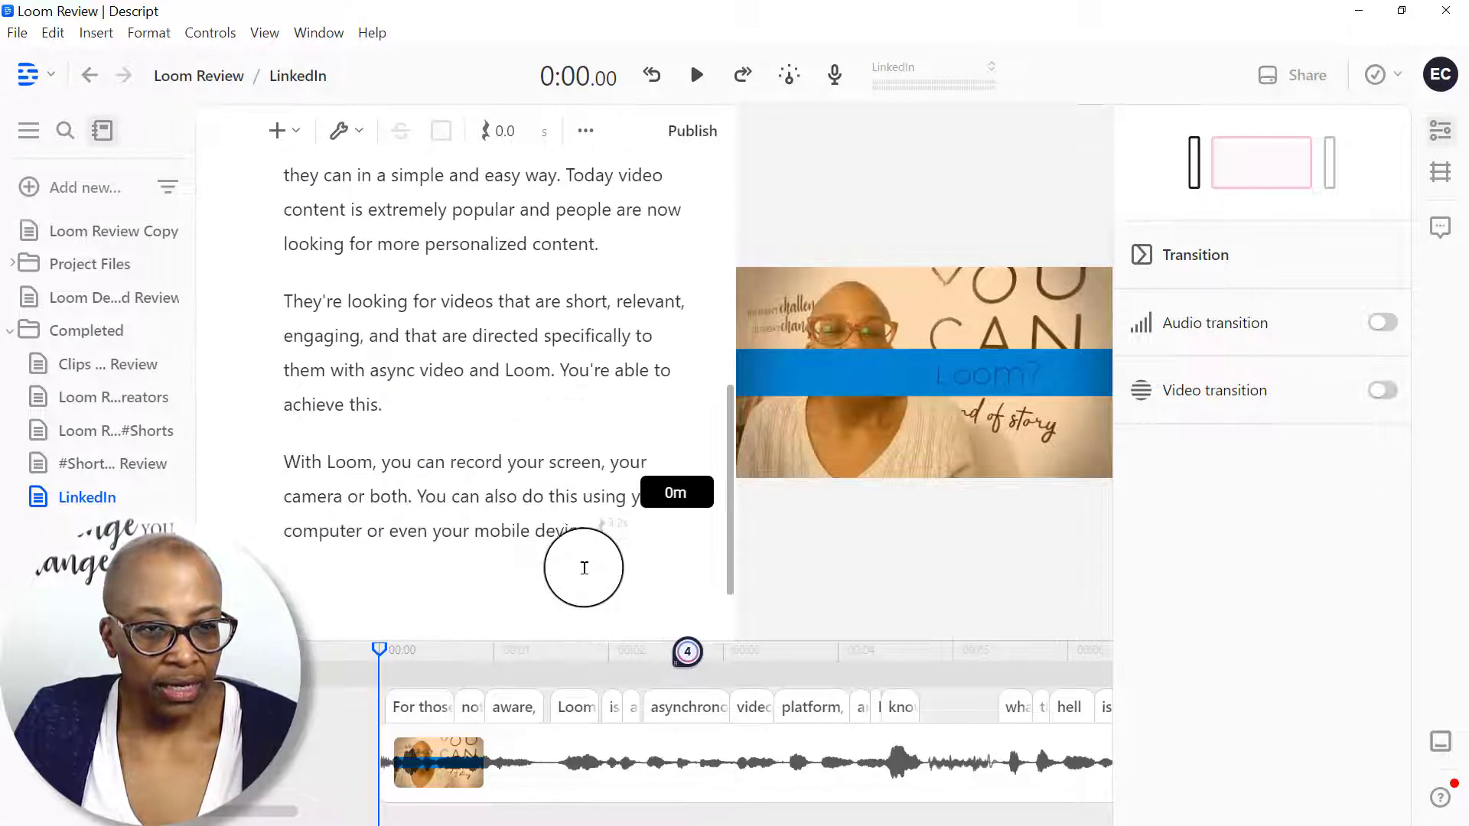
{"action": "scroll", "coordinate": [583, 567], "scroll_direction": "up", "scroll_amount": 7}
{"action": "scroll", "coordinate": [584, 567], "scroll_direction": "up", "scroll_amount": 2}
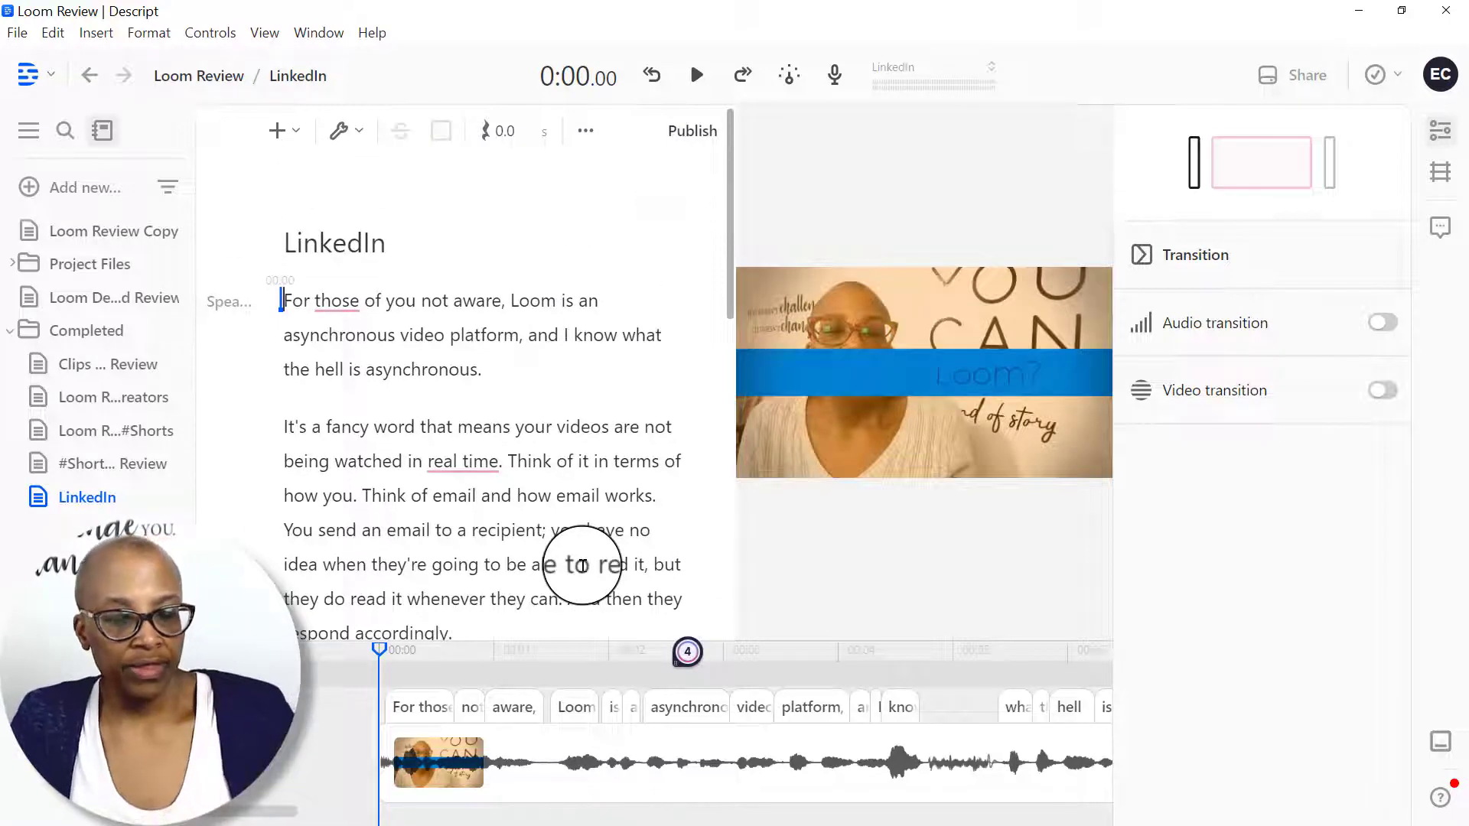
{"action": "scroll", "coordinate": [583, 566], "scroll_direction": "down", "scroll_amount": 5}
{"action": "scroll", "coordinate": [551, 541], "scroll_direction": "up", "scroll_amount": 5}
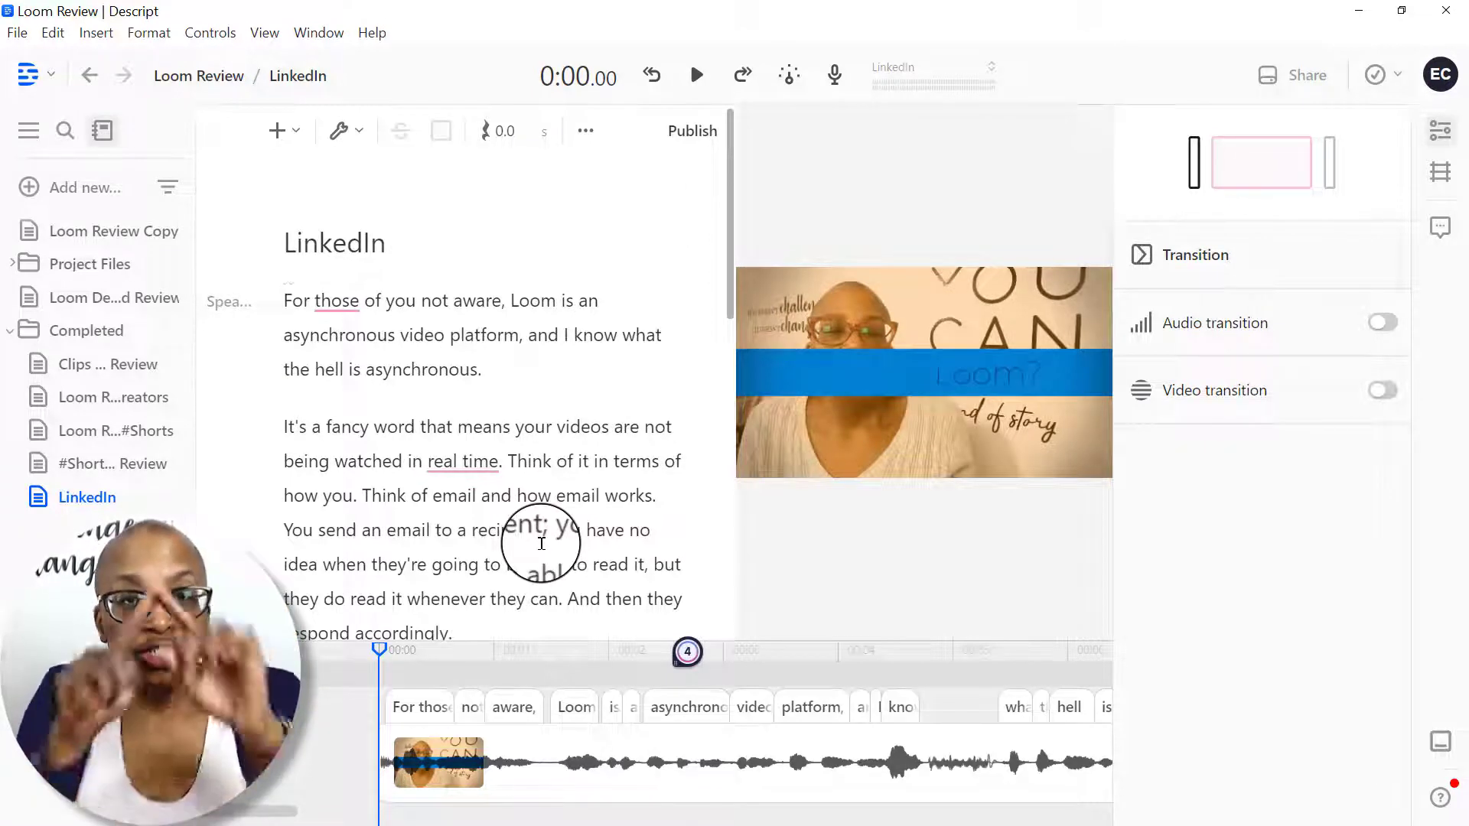
Step: Set the LinkedIn composition's orientation to Square (1:1)
{"action": "left_click", "coordinate": [872, 306]}
{"action": "left_click", "coordinate": [1073, 146]}
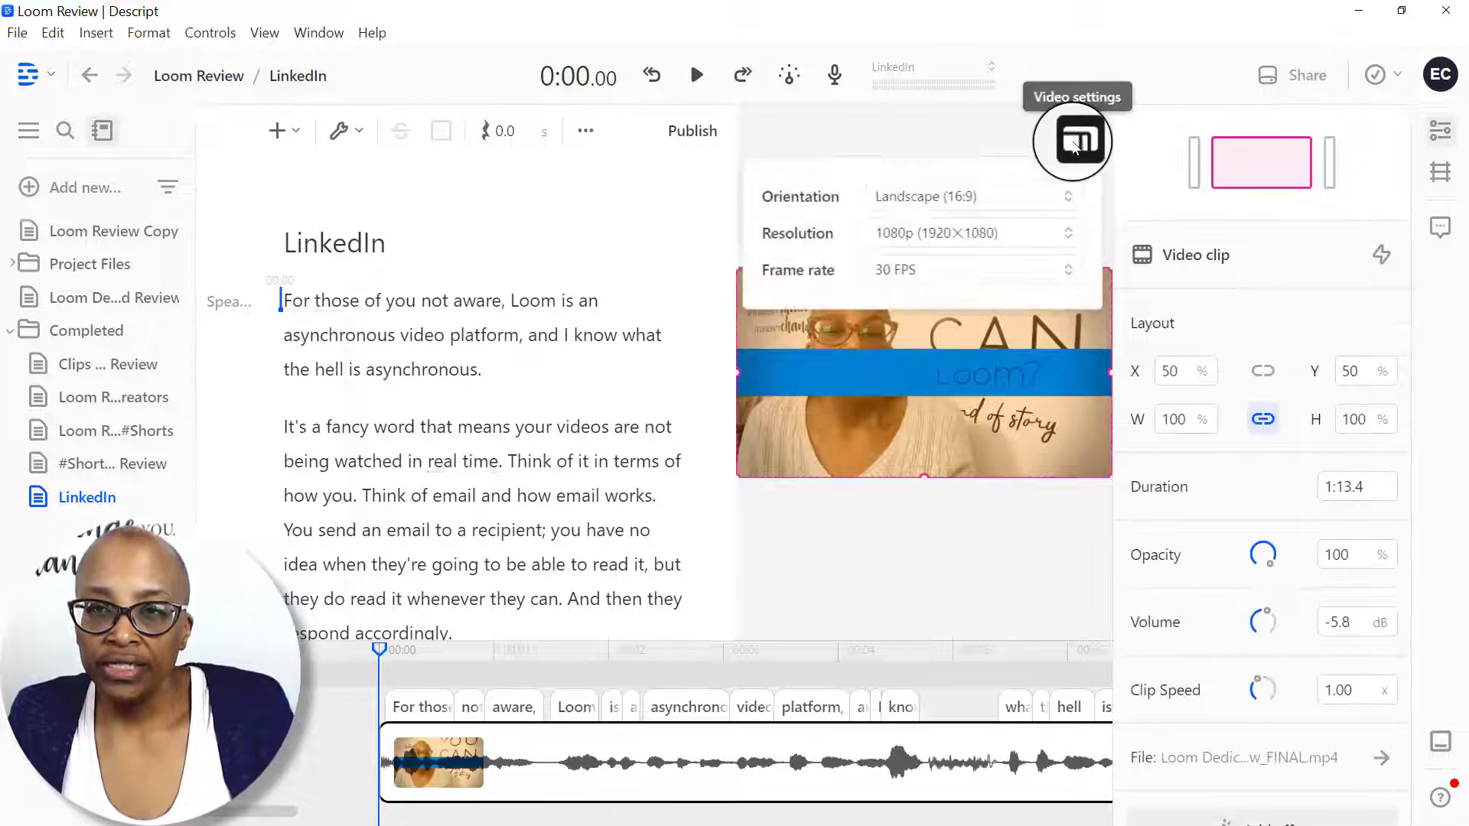
{"action": "left_click", "coordinate": [1019, 199]}
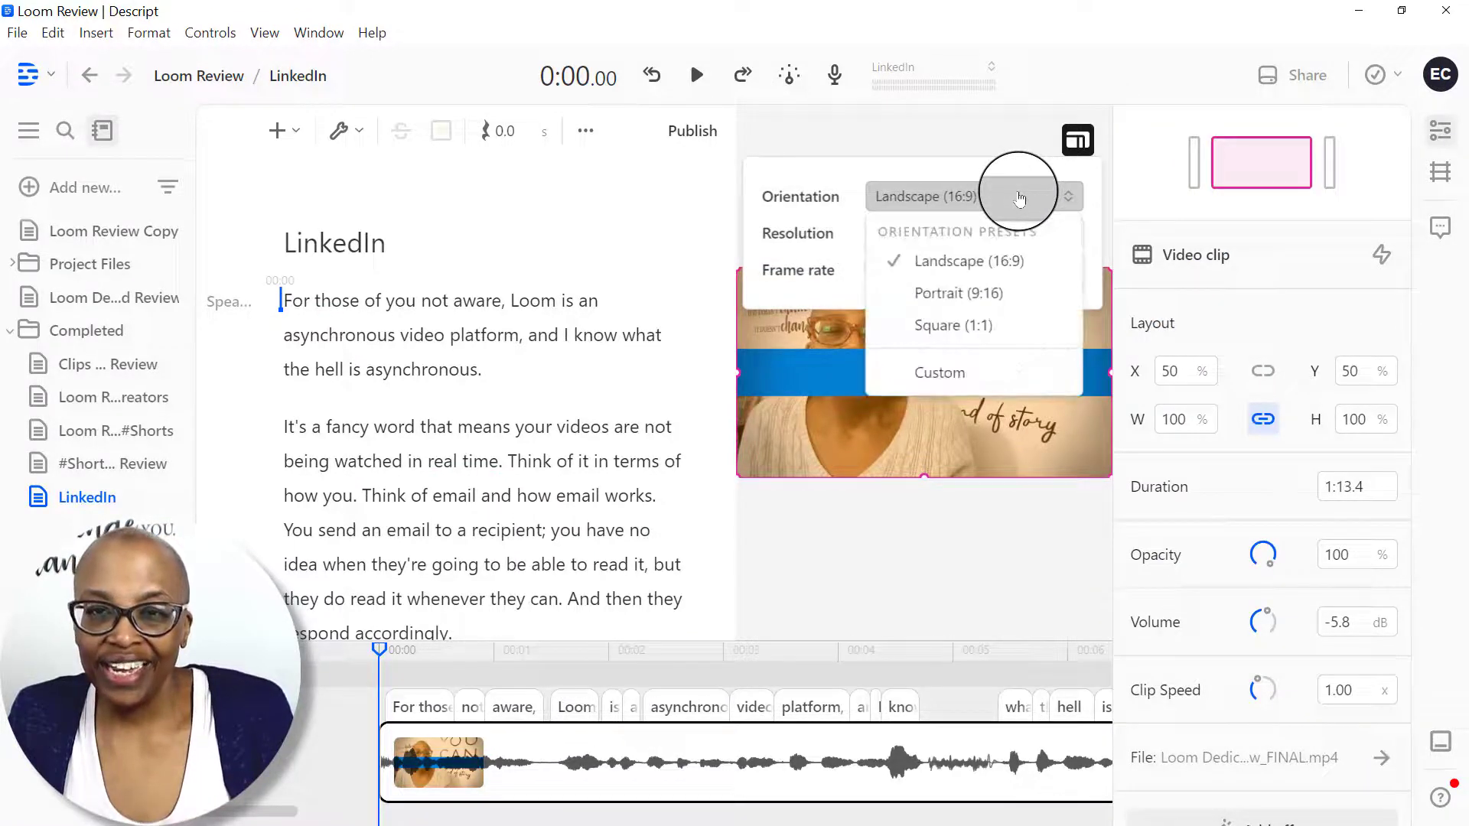
{"action": "left_click", "coordinate": [1002, 325]}
{"action": "left_click", "coordinate": [975, 172]}
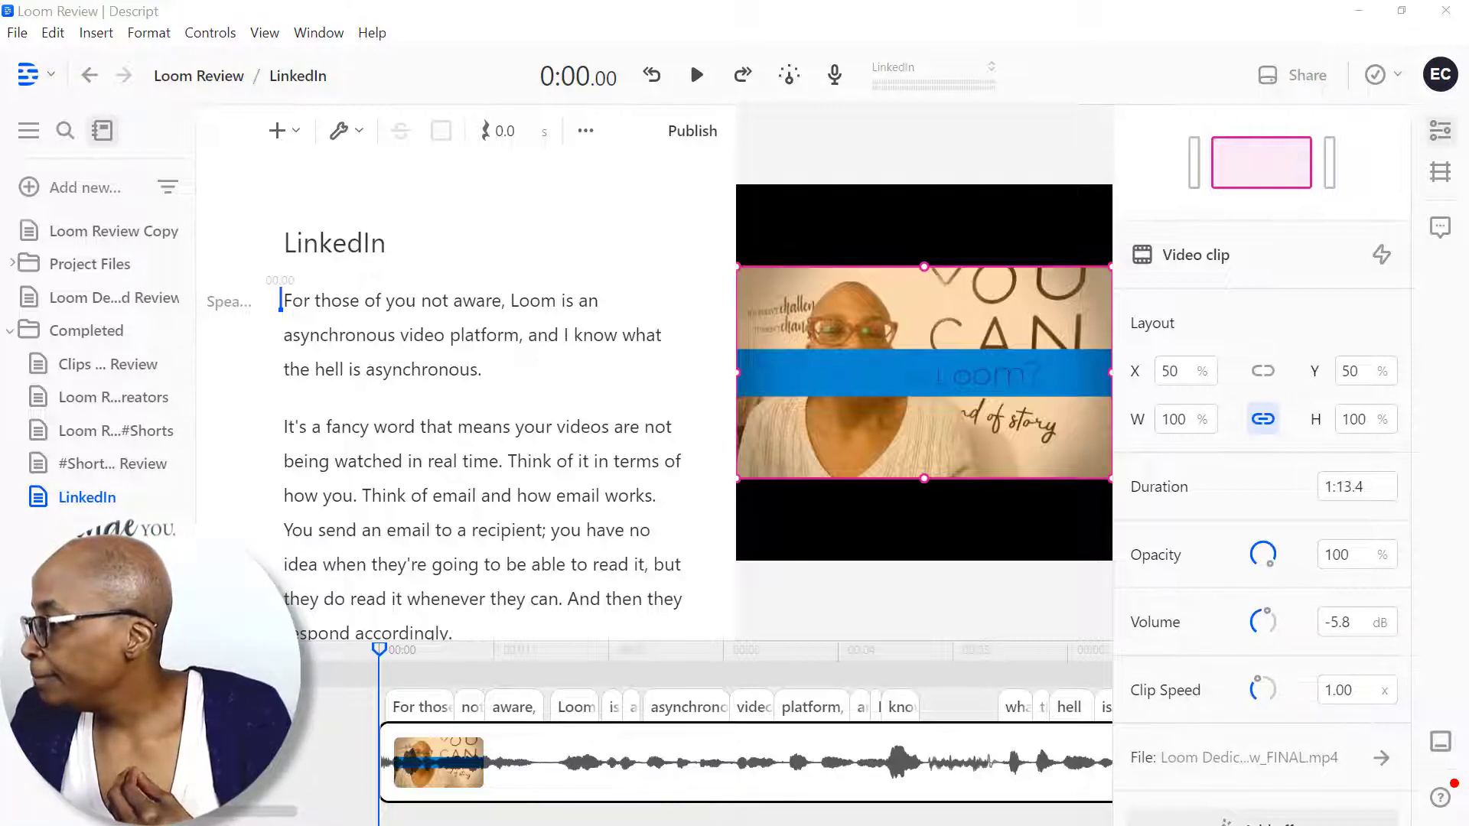
Step: Add the image 13.png on a new track at the start of the LinkedIn script and extend it to 1:12.4
{"action": "left_click_drag", "start_coordinate": [283, 273], "coordinate": [284, 304]}
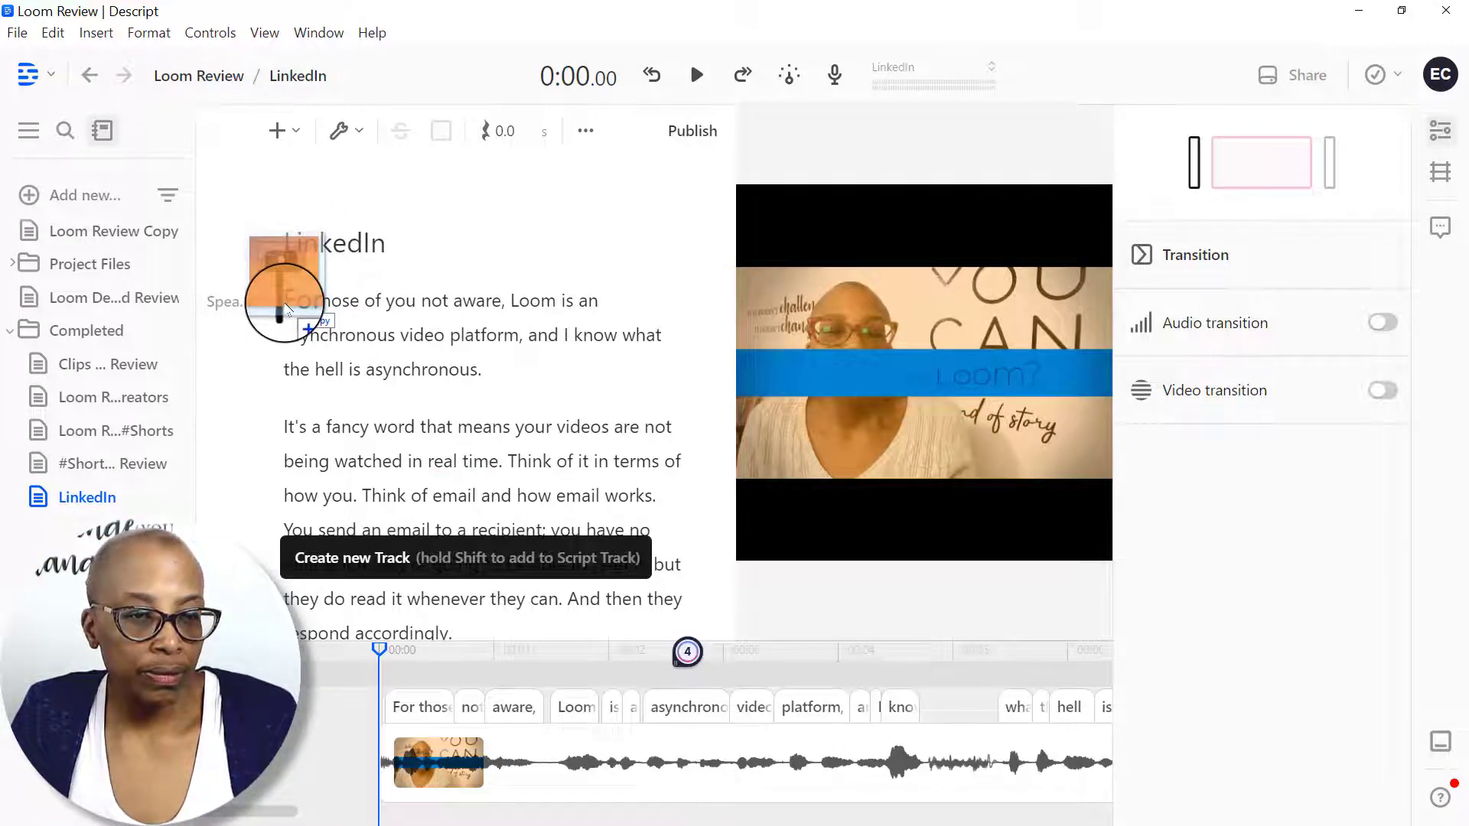
{"action": "left_click_drag", "start_coordinate": [284, 304], "coordinate": [283, 301]}
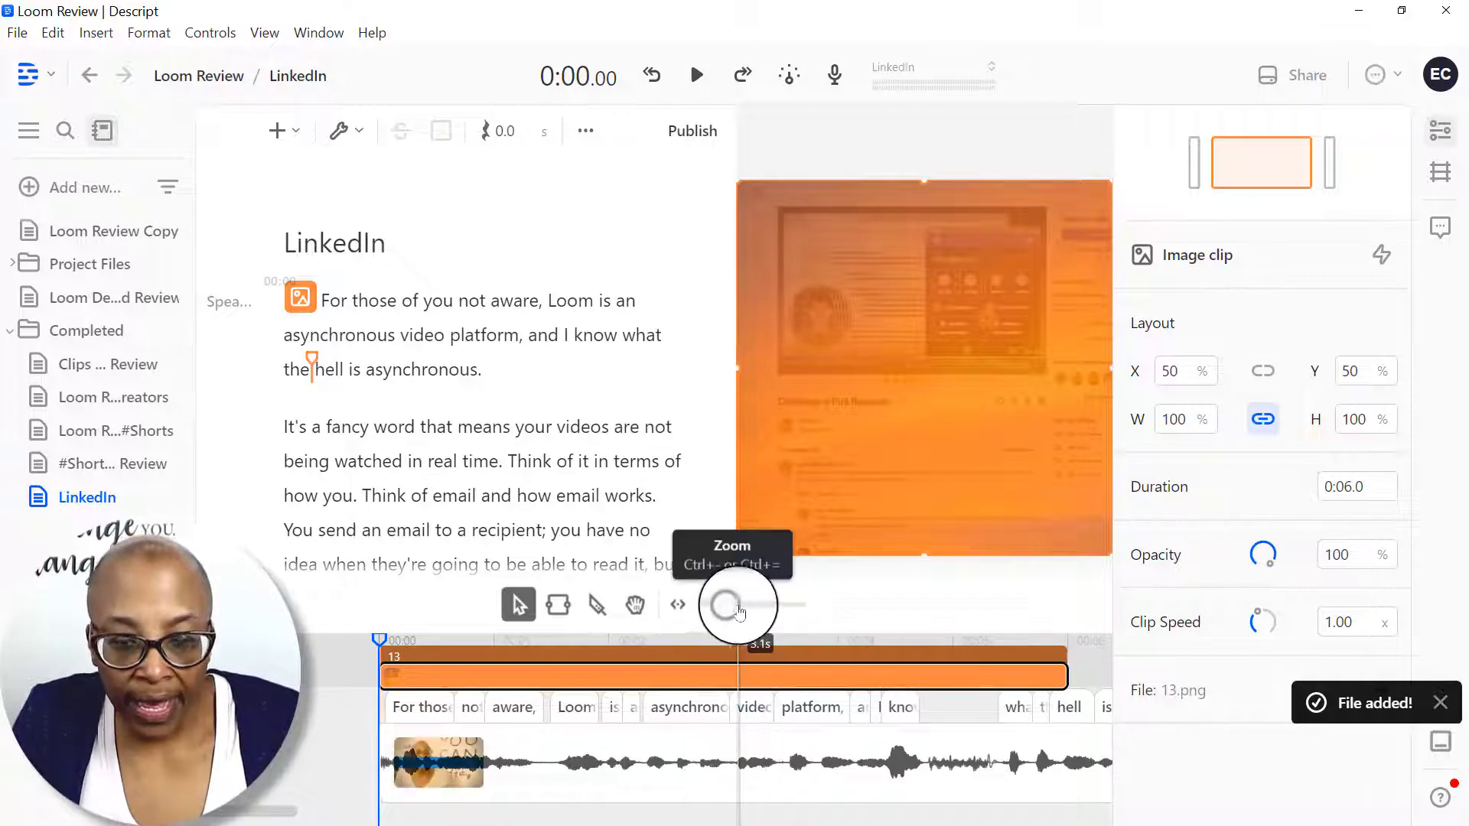
{"action": "mouse_move", "coordinate": [736, 612]}
{"action": "left_mouse_down"}
{"action": "mouse_move", "coordinate": [747, 604]}
{"action": "mouse_move", "coordinate": [711, 610]}
{"action": "left_mouse_up"}
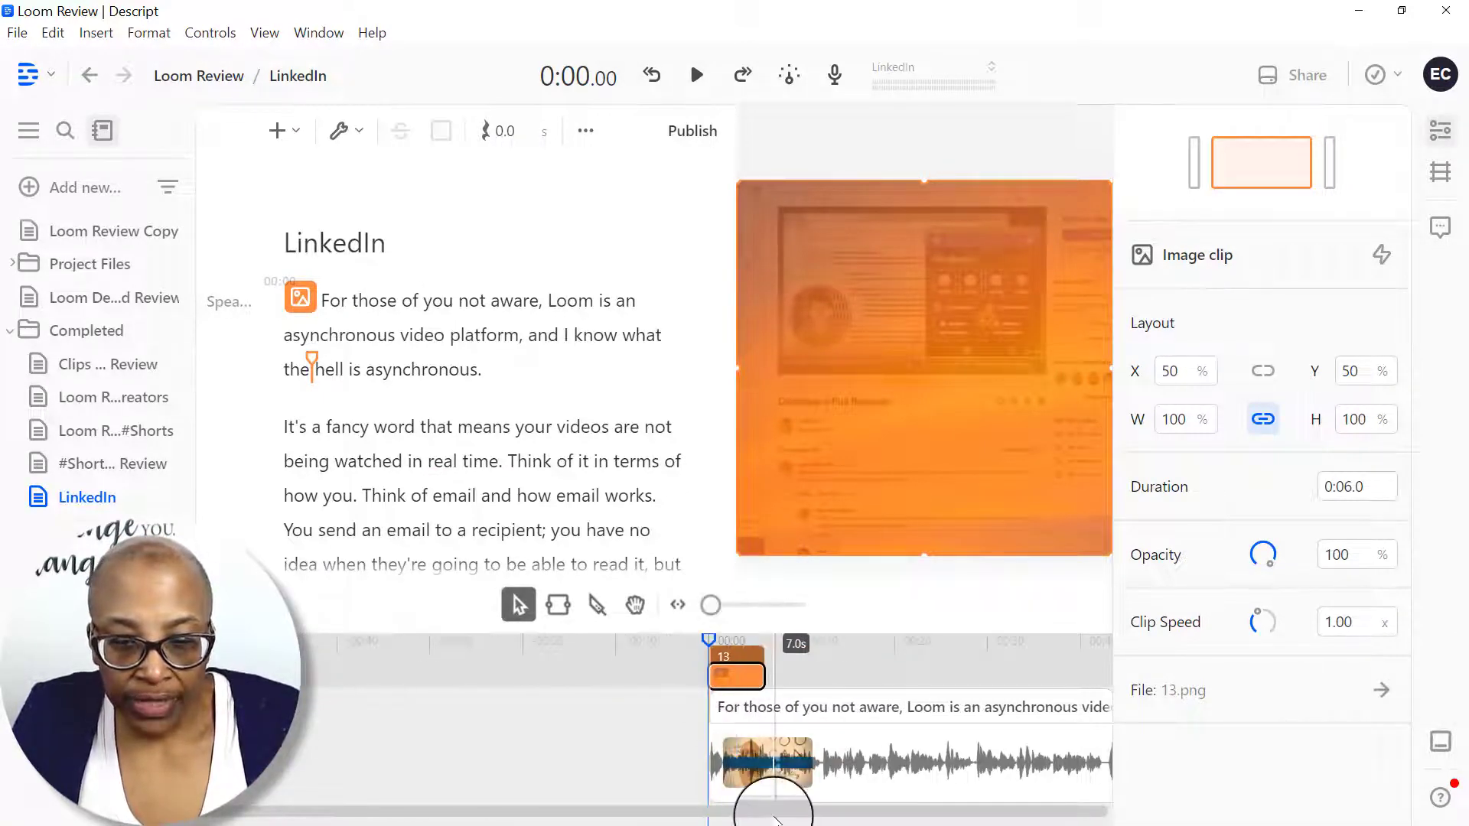
{"action": "left_click_drag", "start_coordinate": [774, 810], "coordinate": [900, 810]}
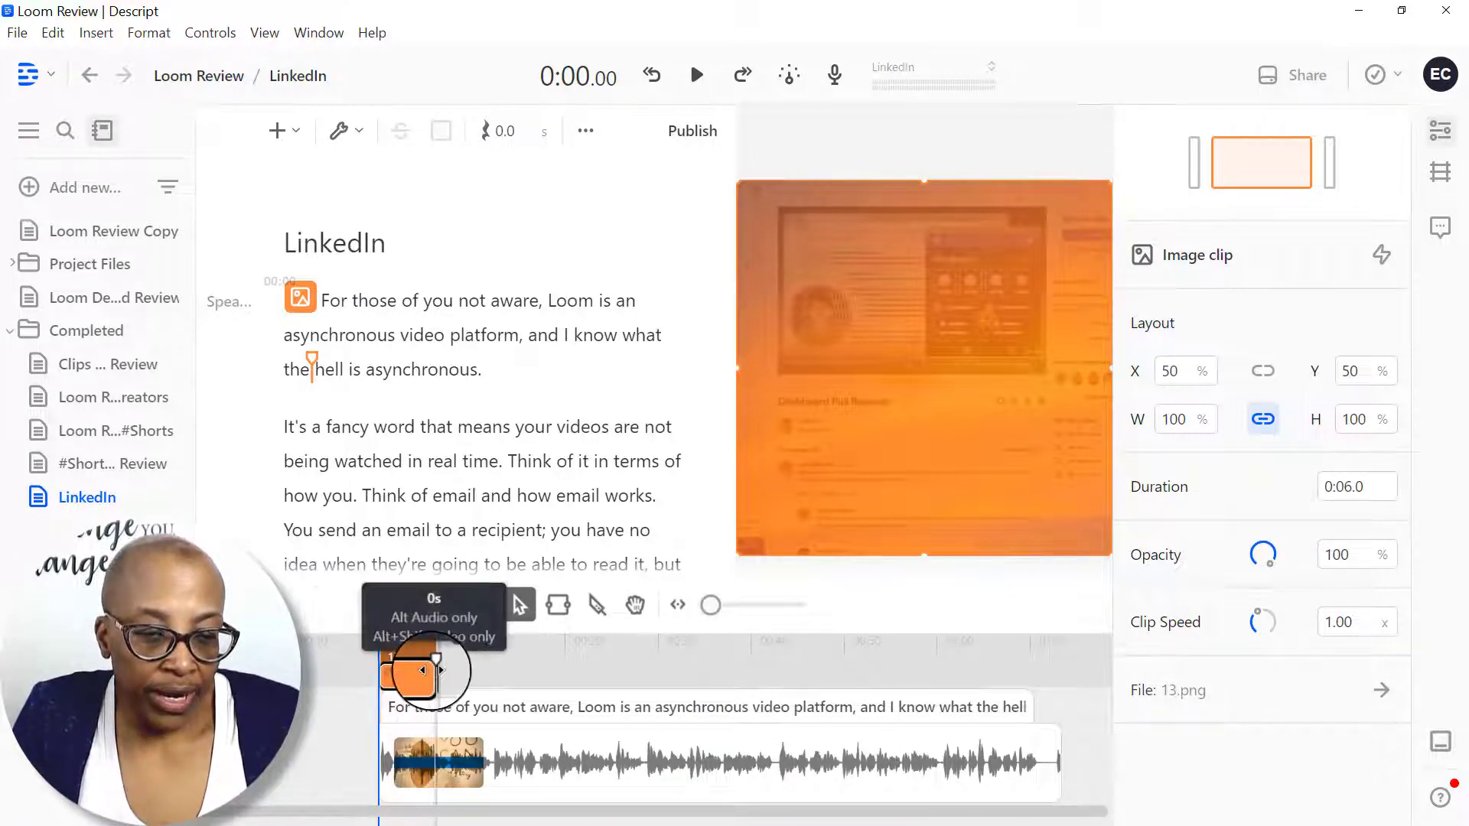
{"action": "left_click_drag", "start_coordinate": [434, 674], "coordinate": [1048, 708]}
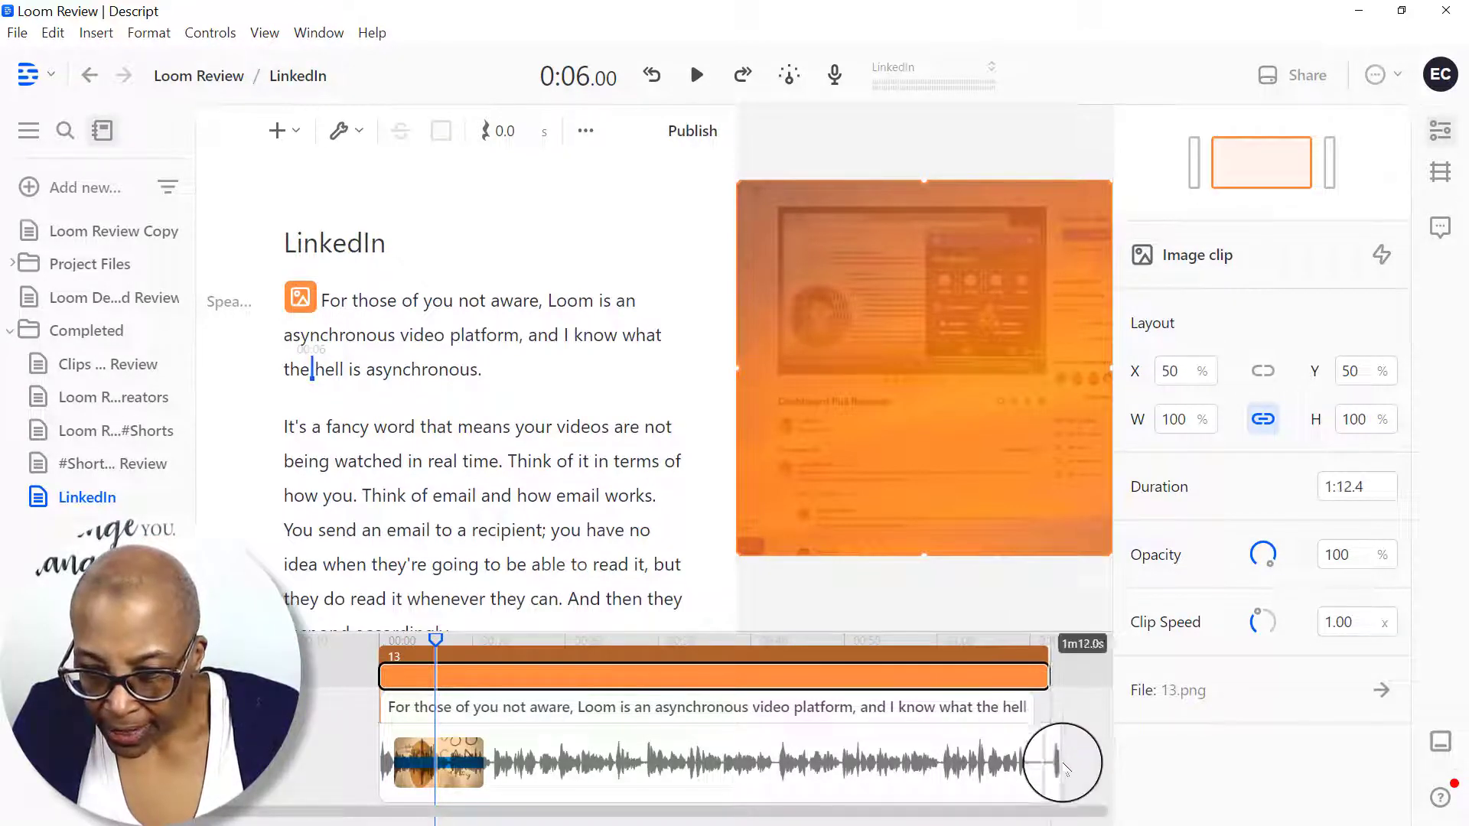
{"action": "left_click", "coordinate": [1060, 761]}
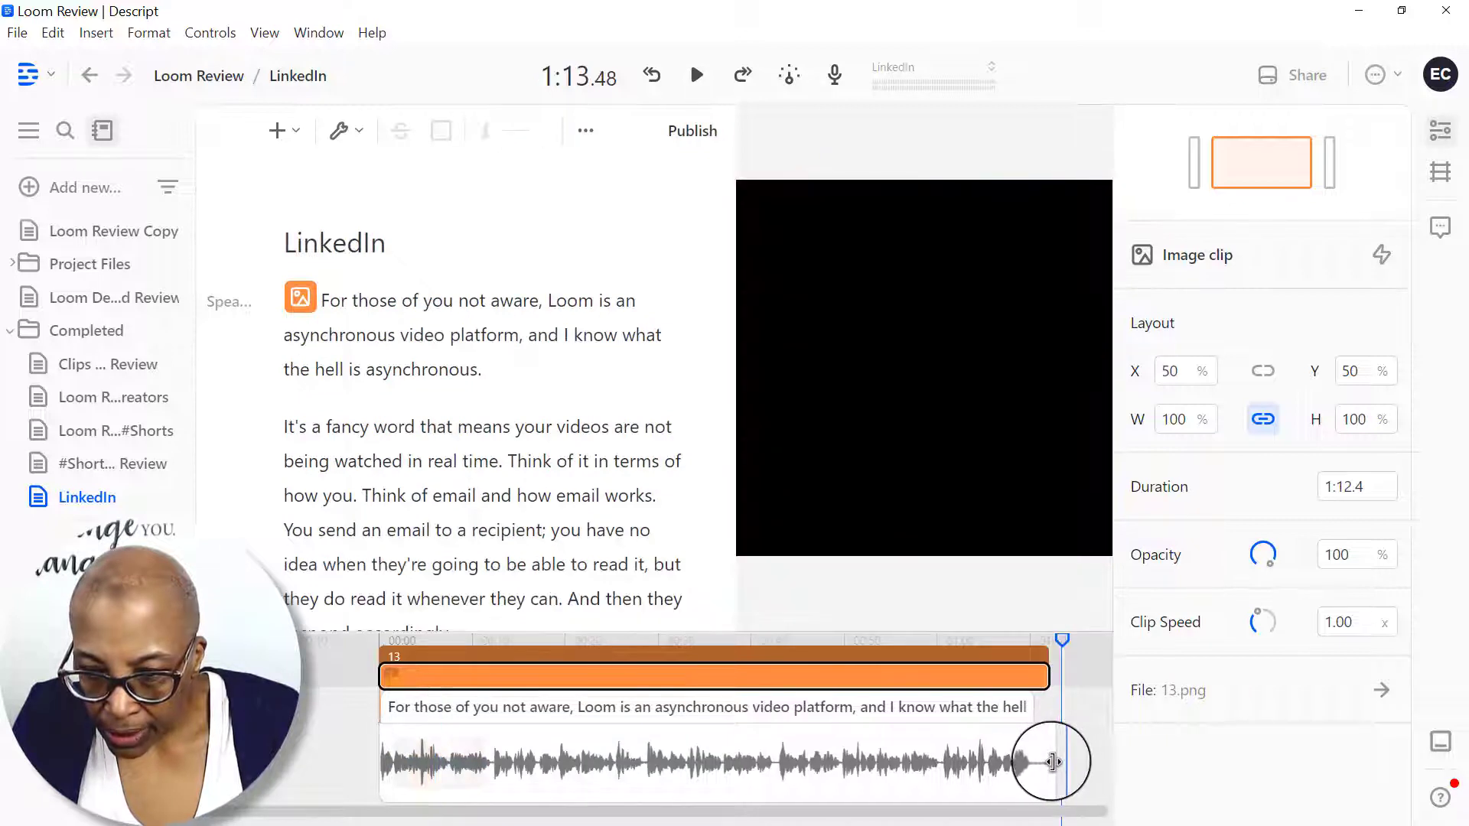
Step: Extend the 13.png image clip to a duration of 1:12.3 and move it one layer down, below the script
{"action": "left_click", "coordinate": [1050, 761]}
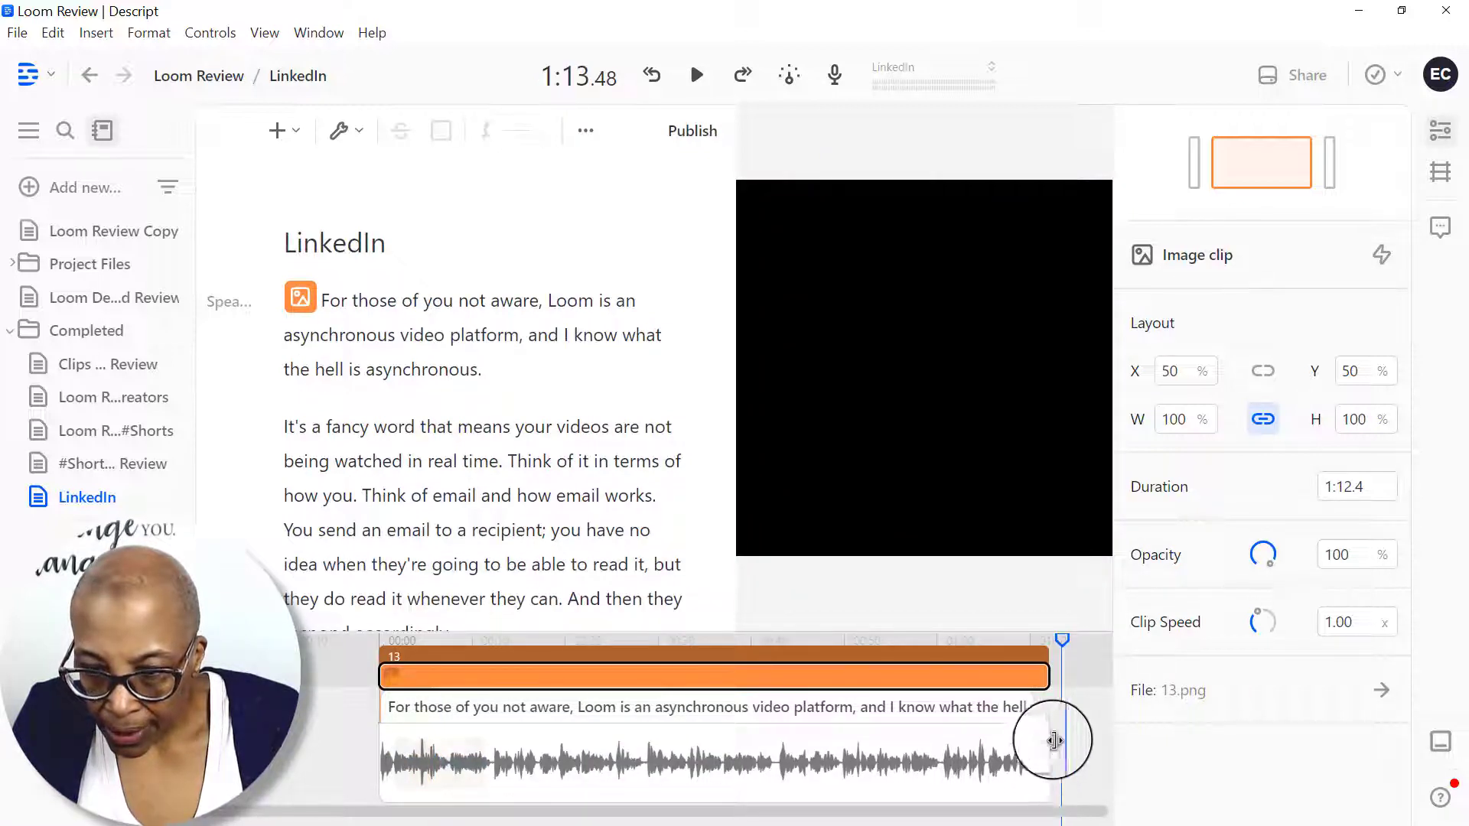
{"action": "left_click", "coordinate": [1048, 678]}
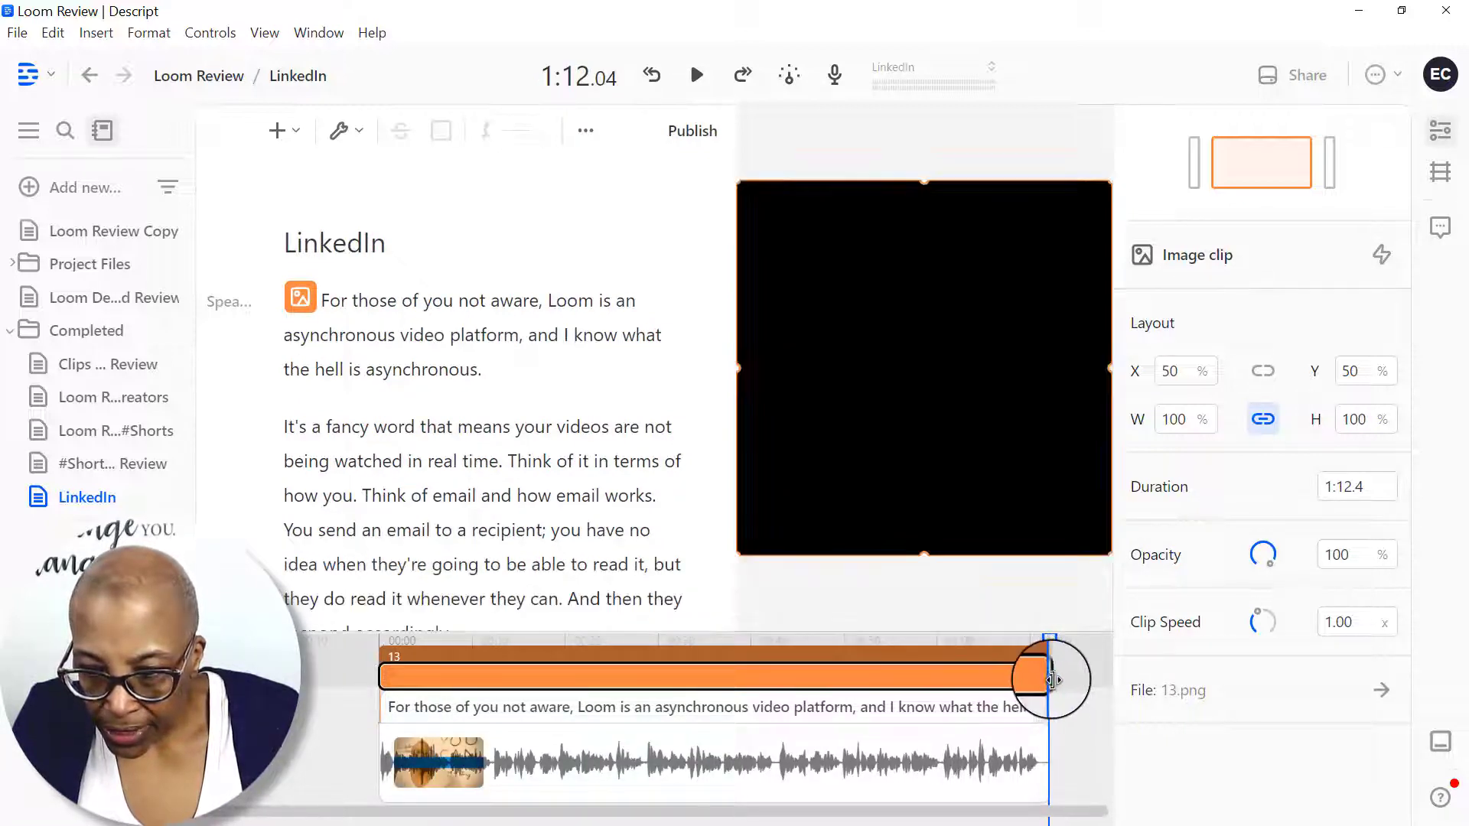
{"action": "left_click_drag", "start_coordinate": [1053, 680], "coordinate": [1051, 680]}
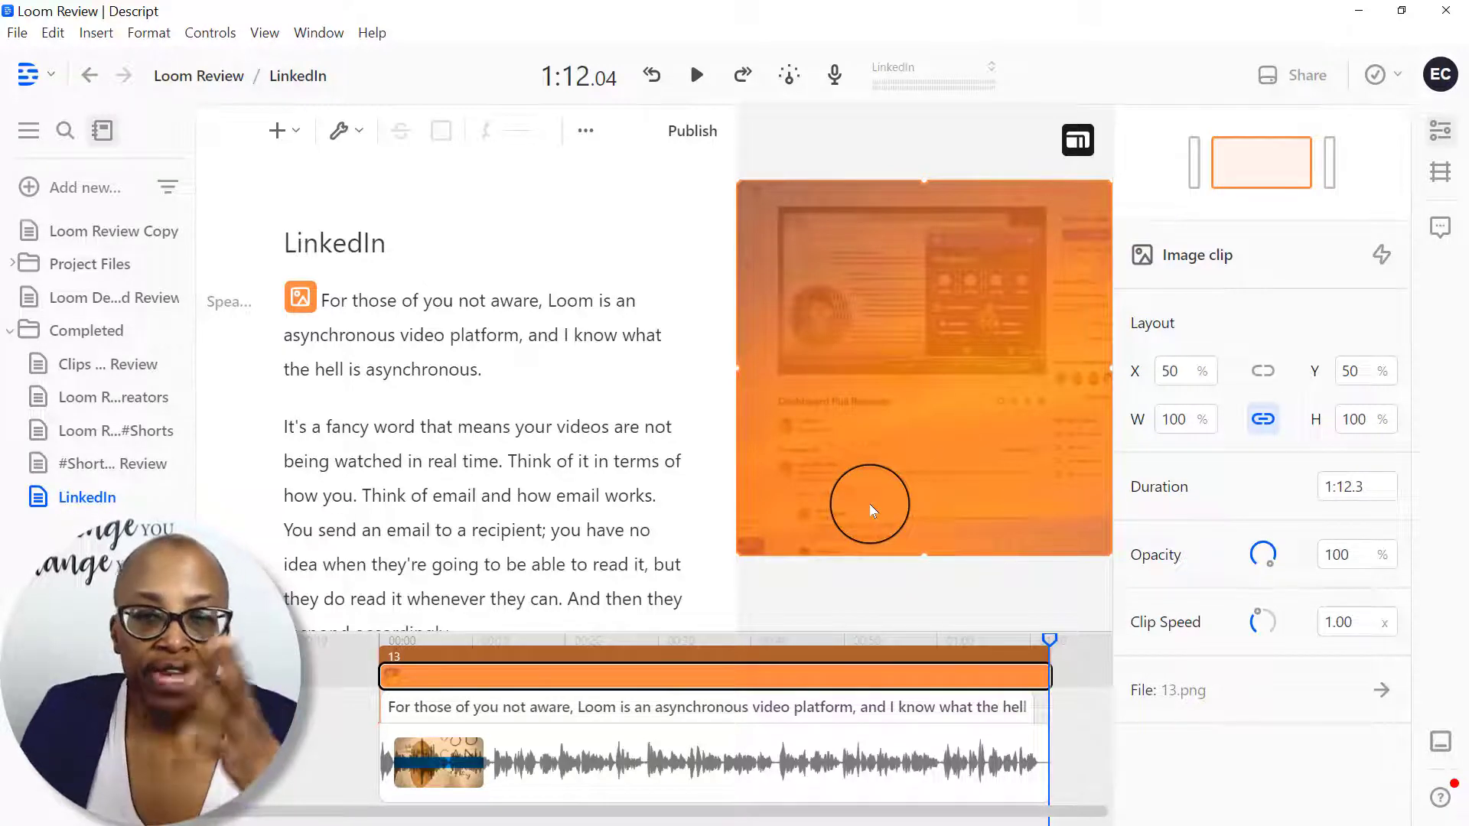
{"action": "right_click", "coordinate": [745, 683]}
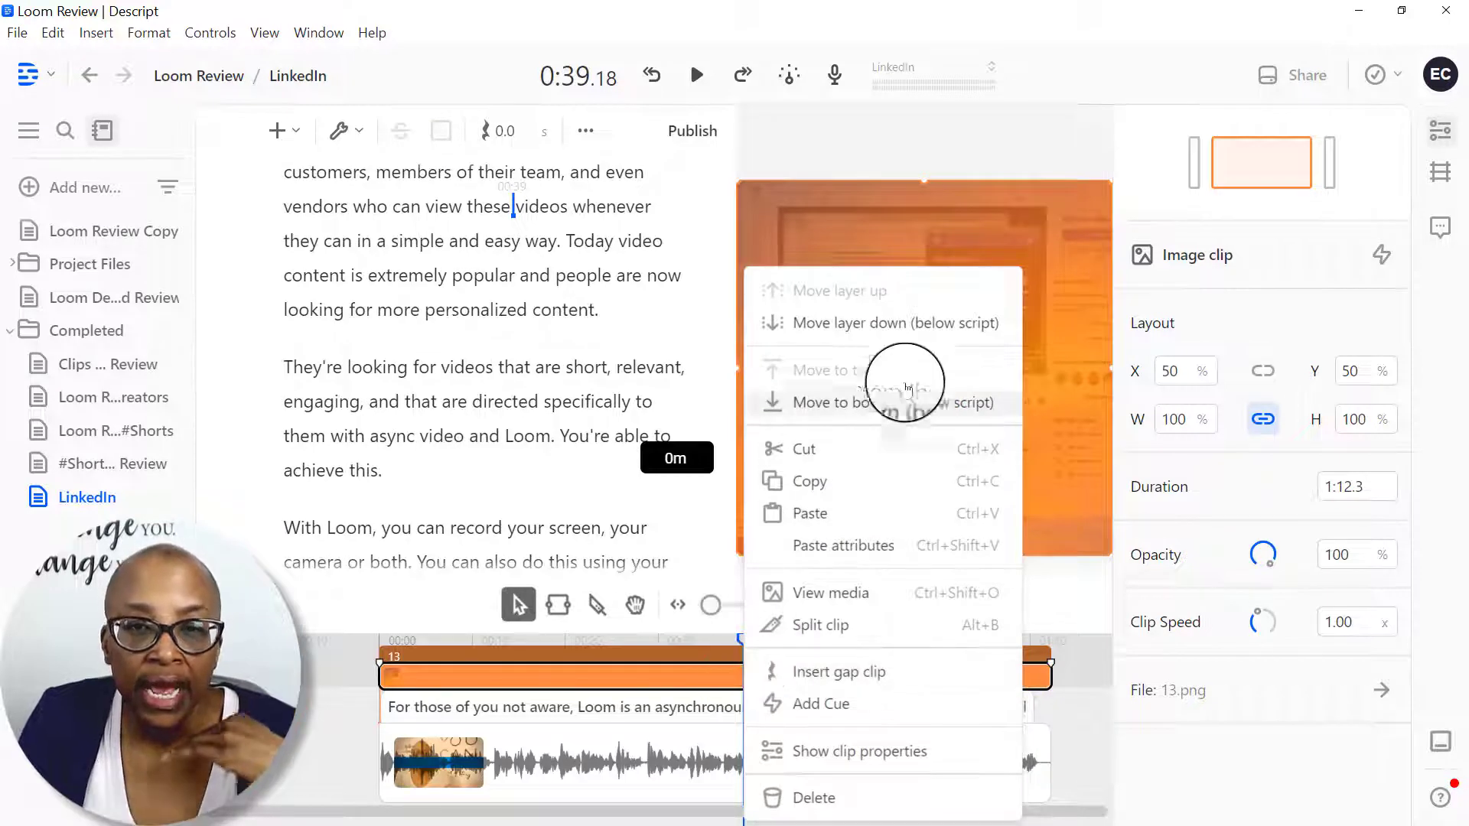
{"action": "left_click", "coordinate": [905, 332]}
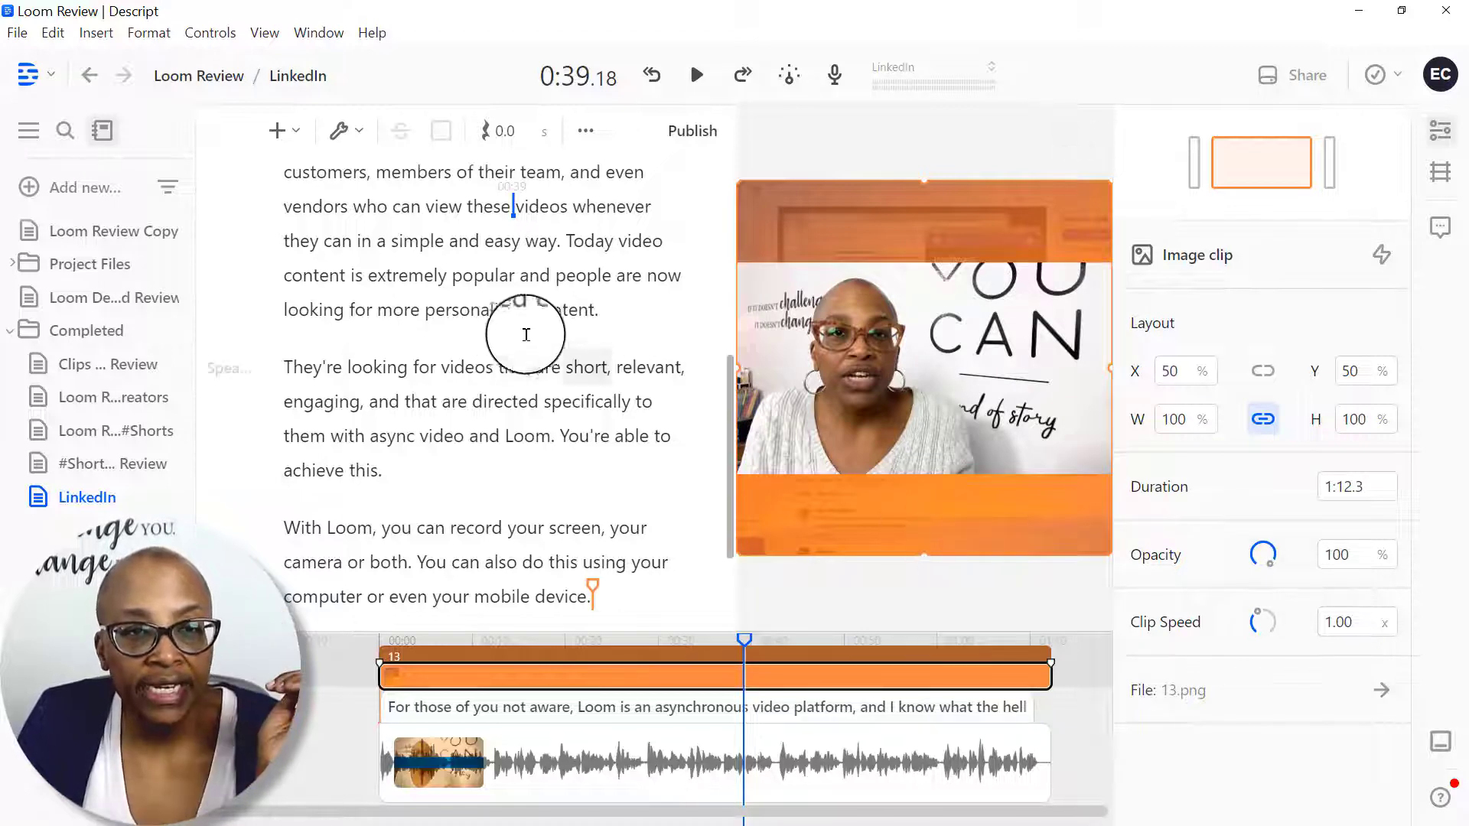
Step: Insert Fancy Captions at the start of the LinkedIn script and briefly play them
{"action": "scroll", "coordinate": [526, 334], "scroll_direction": "up", "scroll_amount": 8}
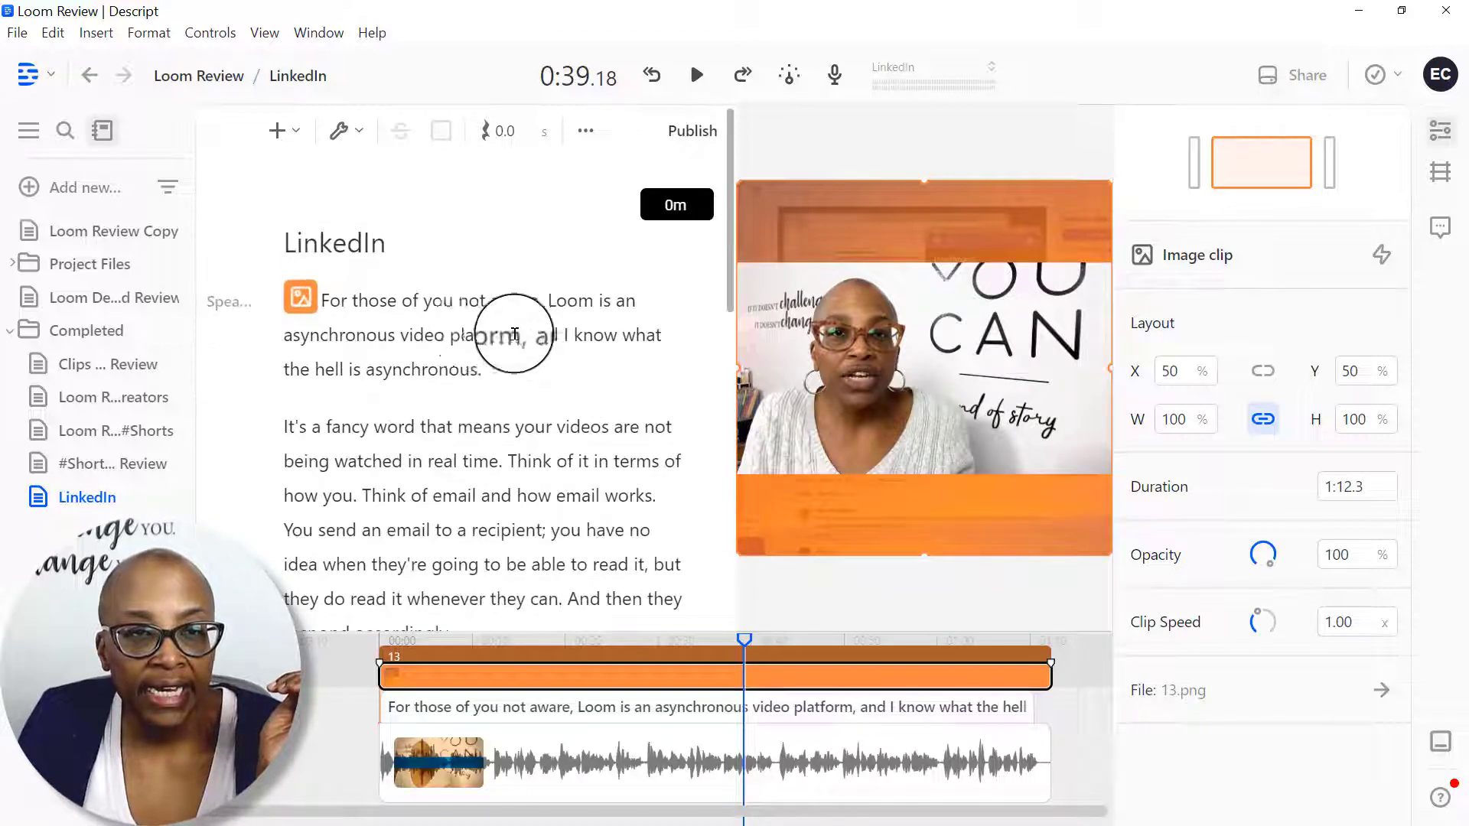
{"action": "left_click", "coordinate": [327, 300]}
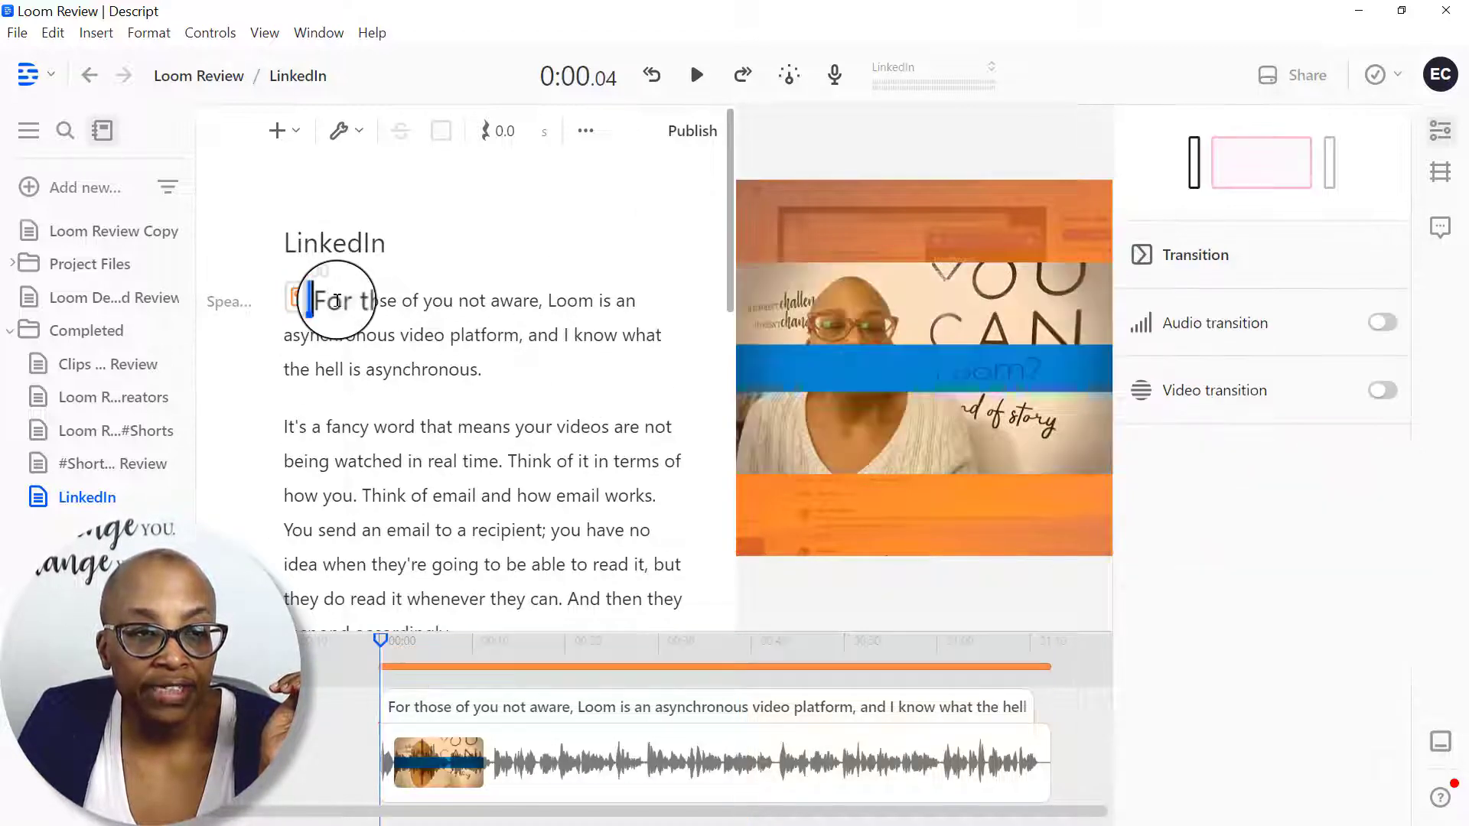
{"action": "left_click", "coordinate": [290, 134]}
{"action": "scroll", "coordinate": [603, 390], "scroll_direction": "down", "scroll_amount": 3}
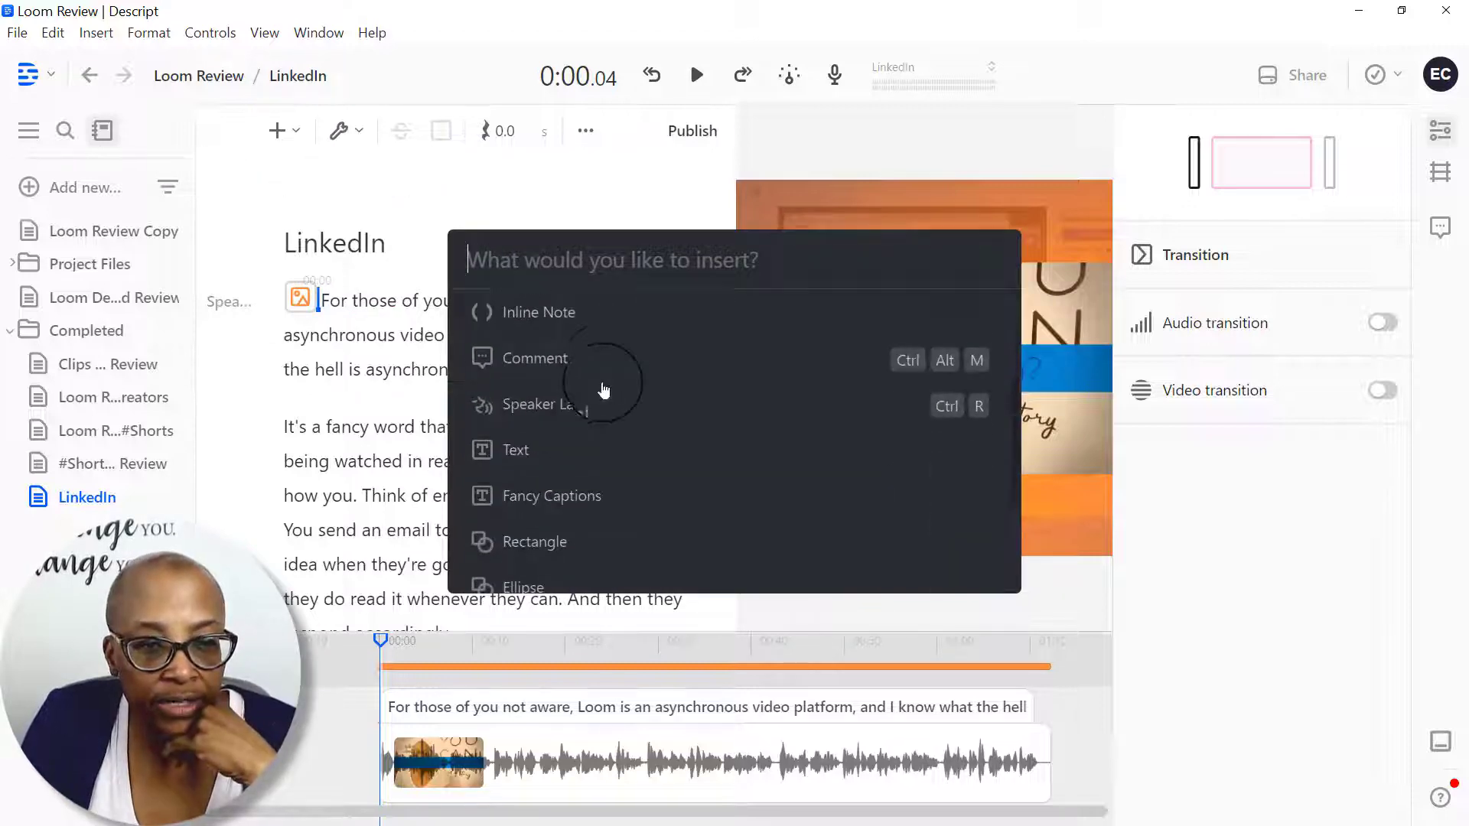
{"action": "scroll", "coordinate": [581, 421], "scroll_direction": "down", "scroll_amount": 2}
{"action": "left_click", "coordinate": [579, 385]}
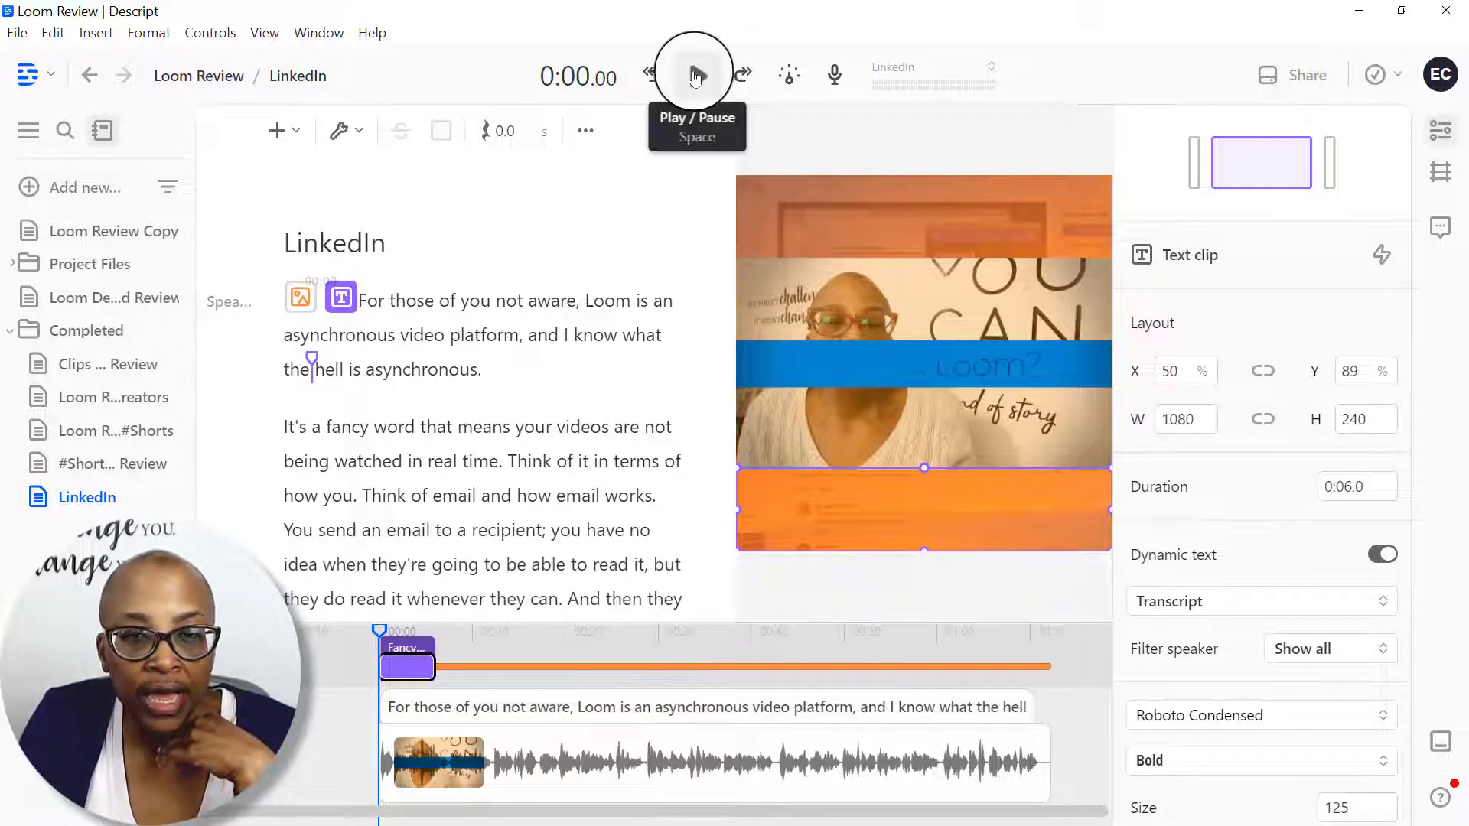
{"action": "left_click", "coordinate": [695, 75]}
{"action": "left_click", "coordinate": [695, 75]}
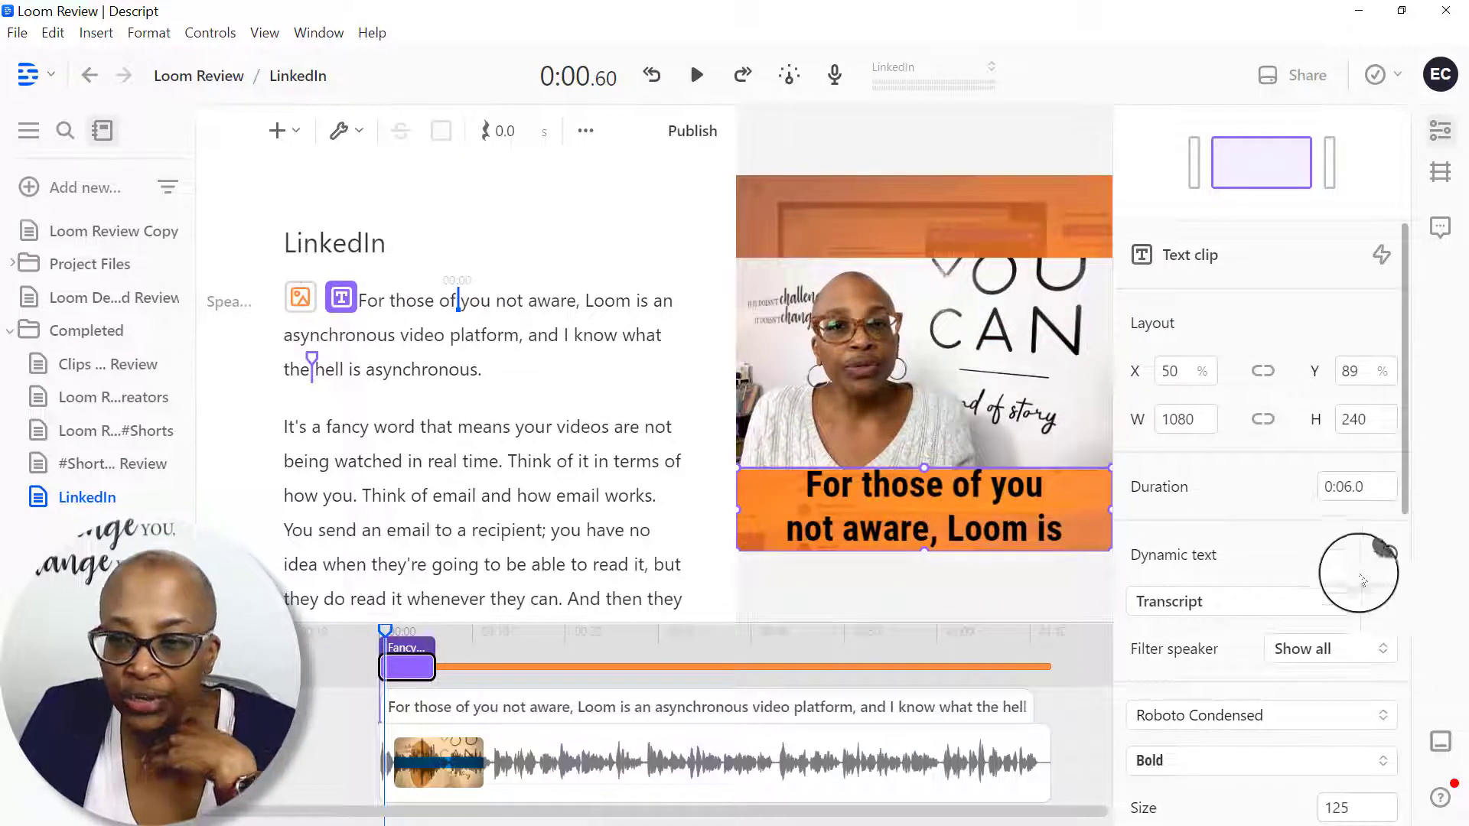
Step: Turn on word-level animation for the captions and set their fill color to white (FFFFFF)
{"action": "scroll", "coordinate": [1404, 576], "scroll_direction": "down", "scroll_amount": 7}
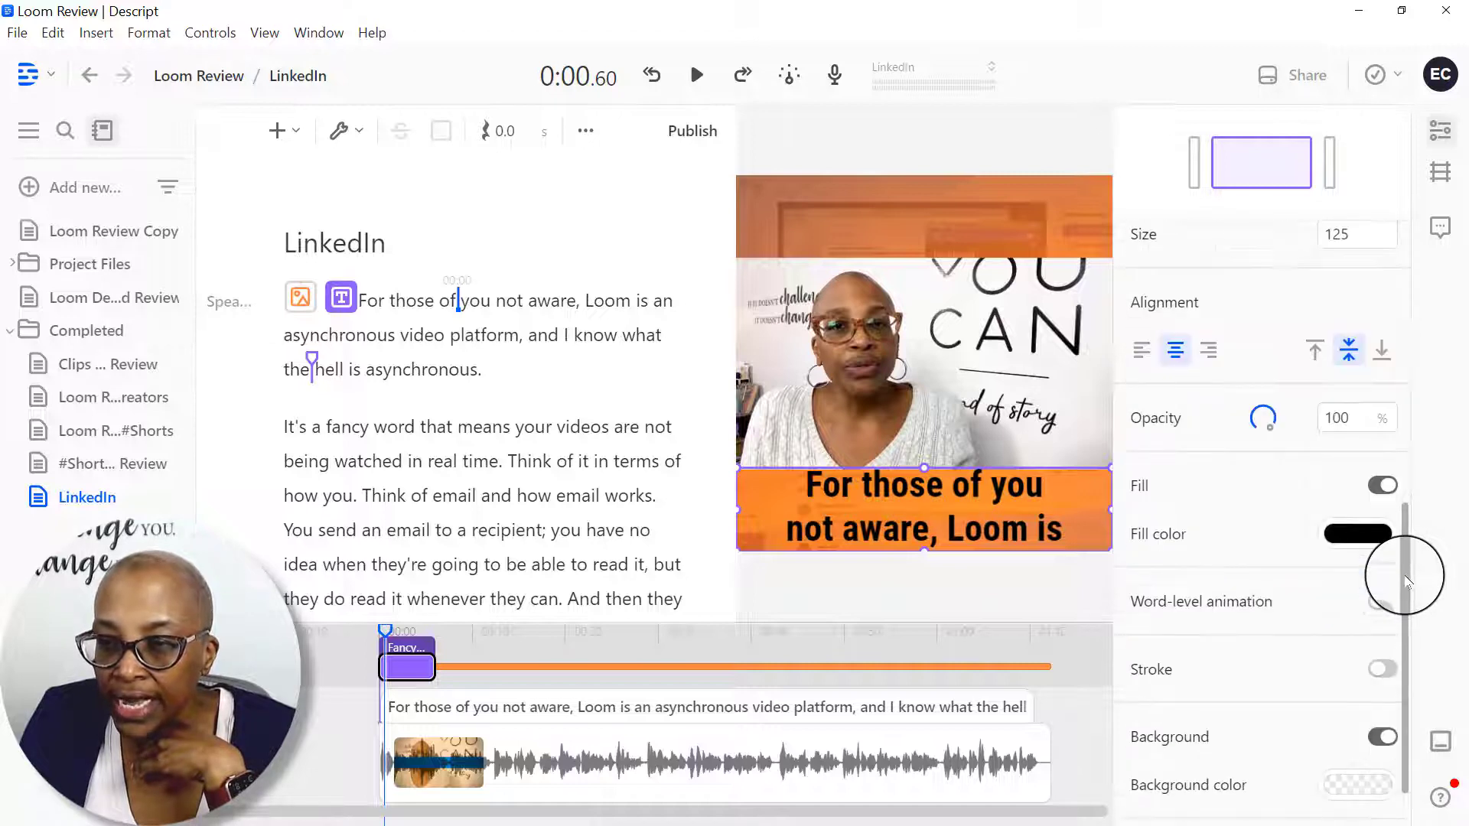
{"action": "scroll", "coordinate": [1404, 575], "scroll_direction": "down", "scroll_amount": 1}
{"action": "left_click", "coordinate": [1381, 542]}
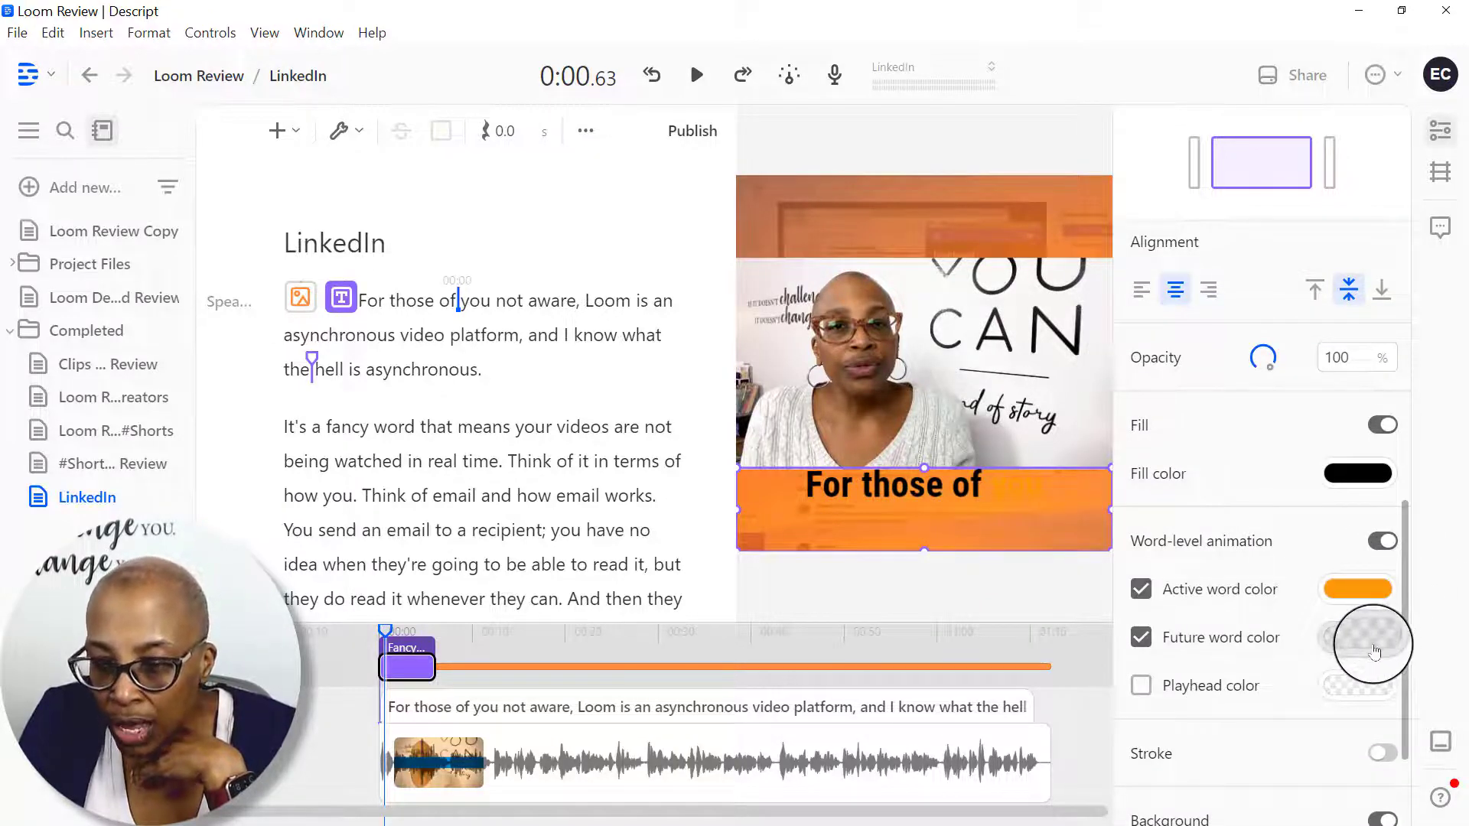
{"action": "left_click", "coordinate": [1352, 489]}
{"action": "left_click", "coordinate": [1258, 426]}
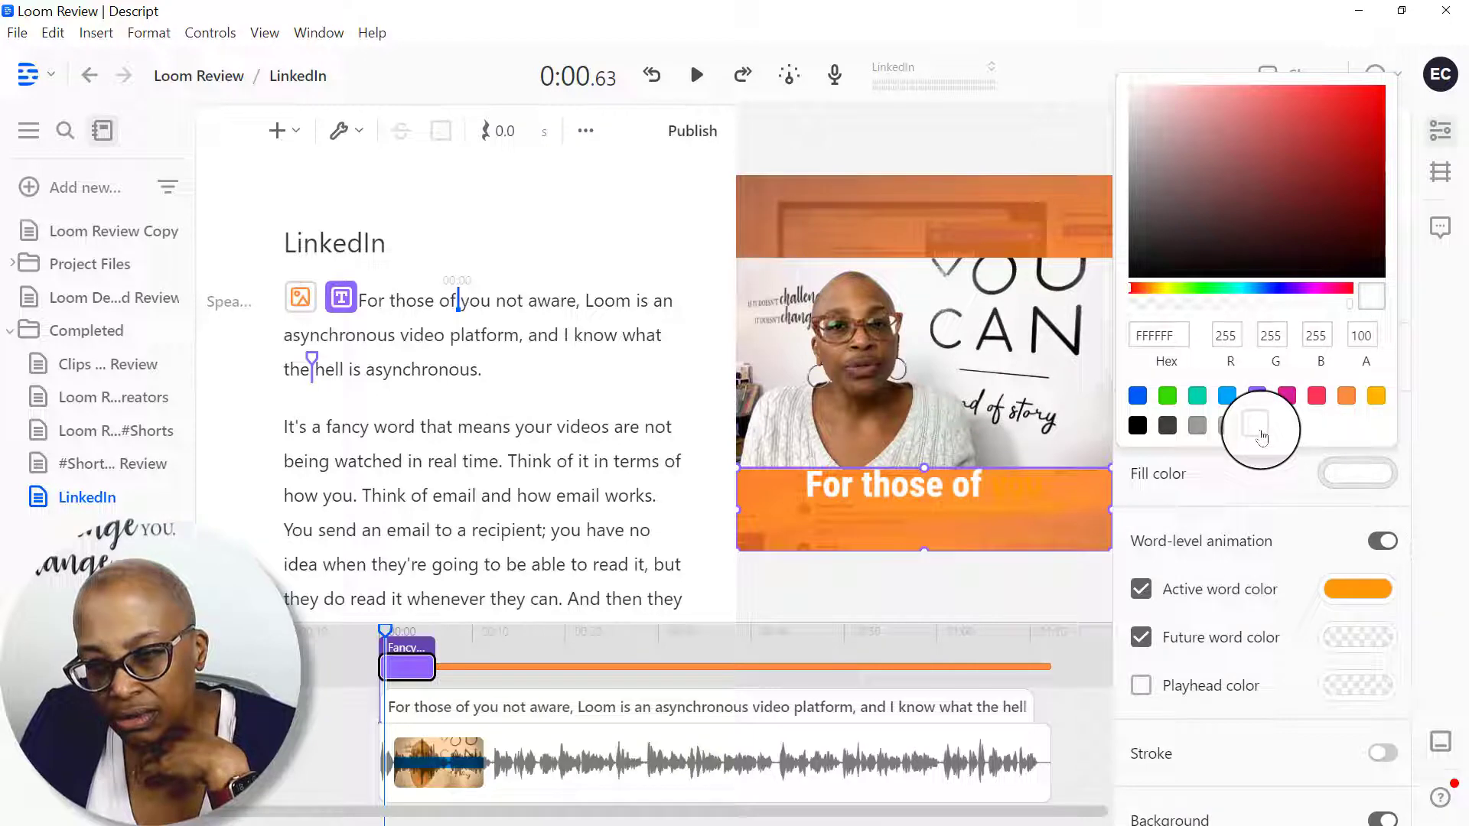
{"action": "left_click", "coordinate": [1298, 478]}
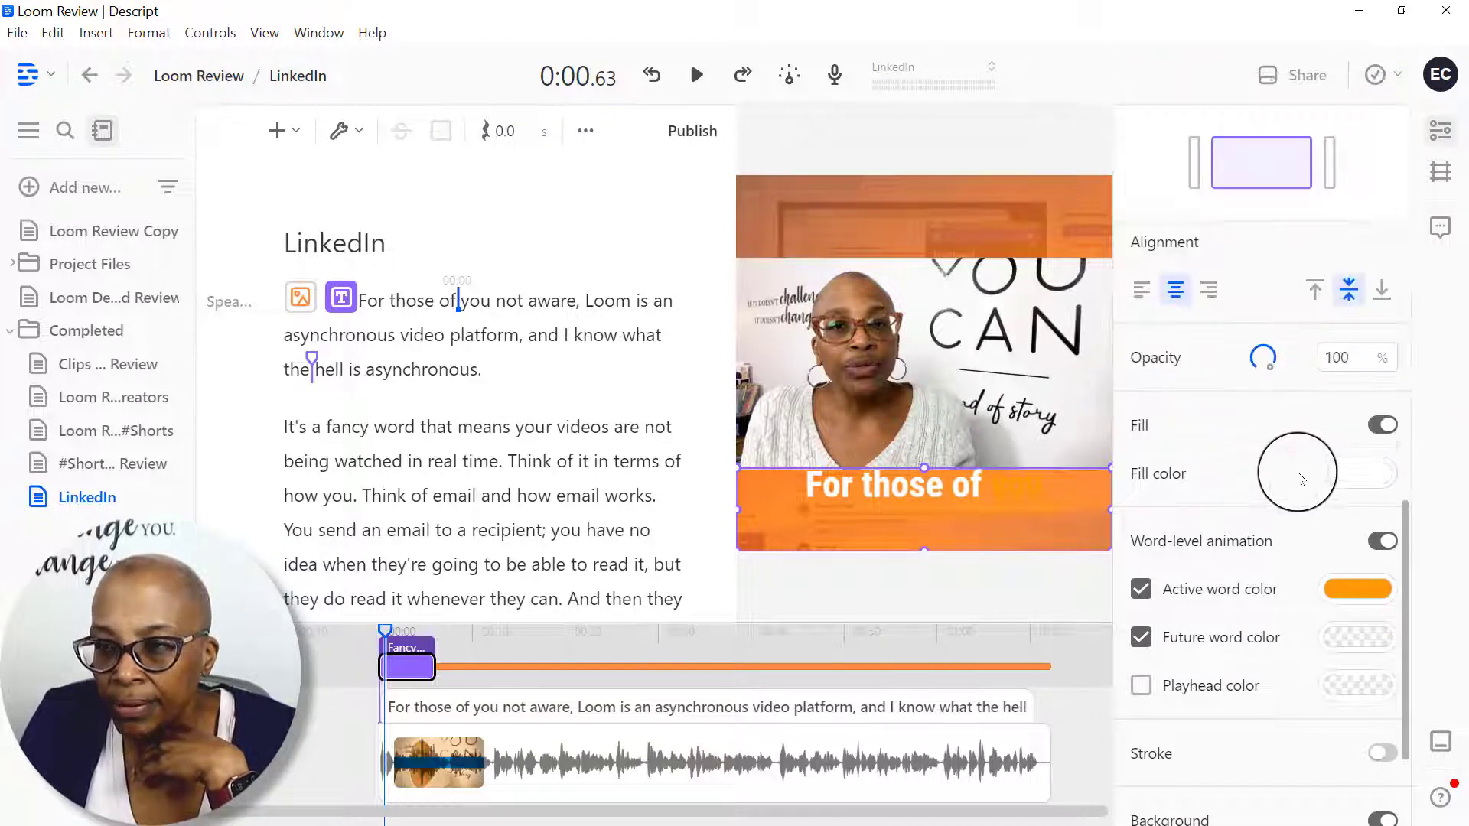
Step: Set the captions' font to Roboto with the Regular weight
{"action": "scroll", "coordinate": [1298, 478], "scroll_direction": "up", "scroll_amount": 5}
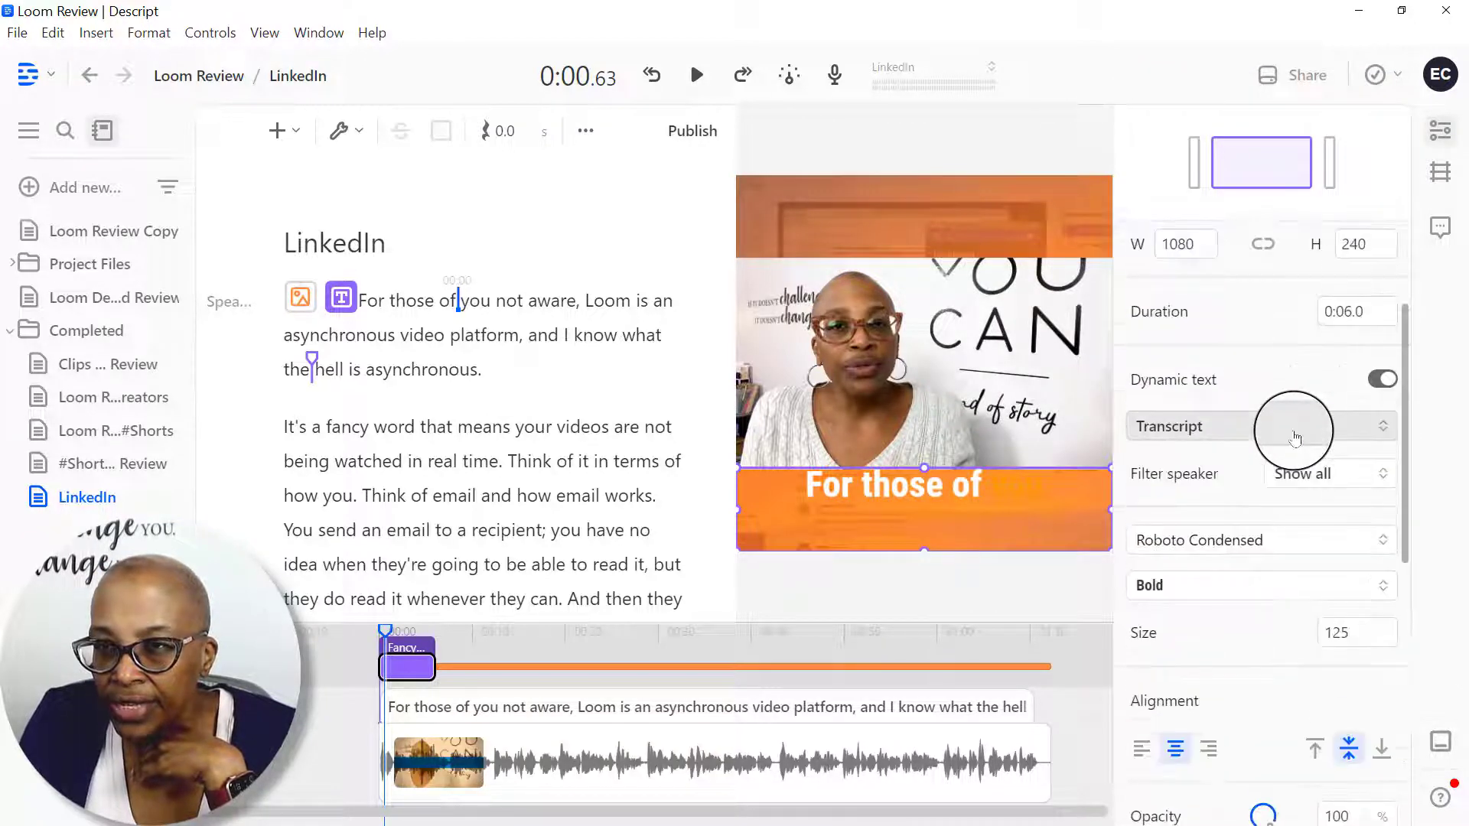
{"action": "left_click", "coordinate": [1292, 546]}
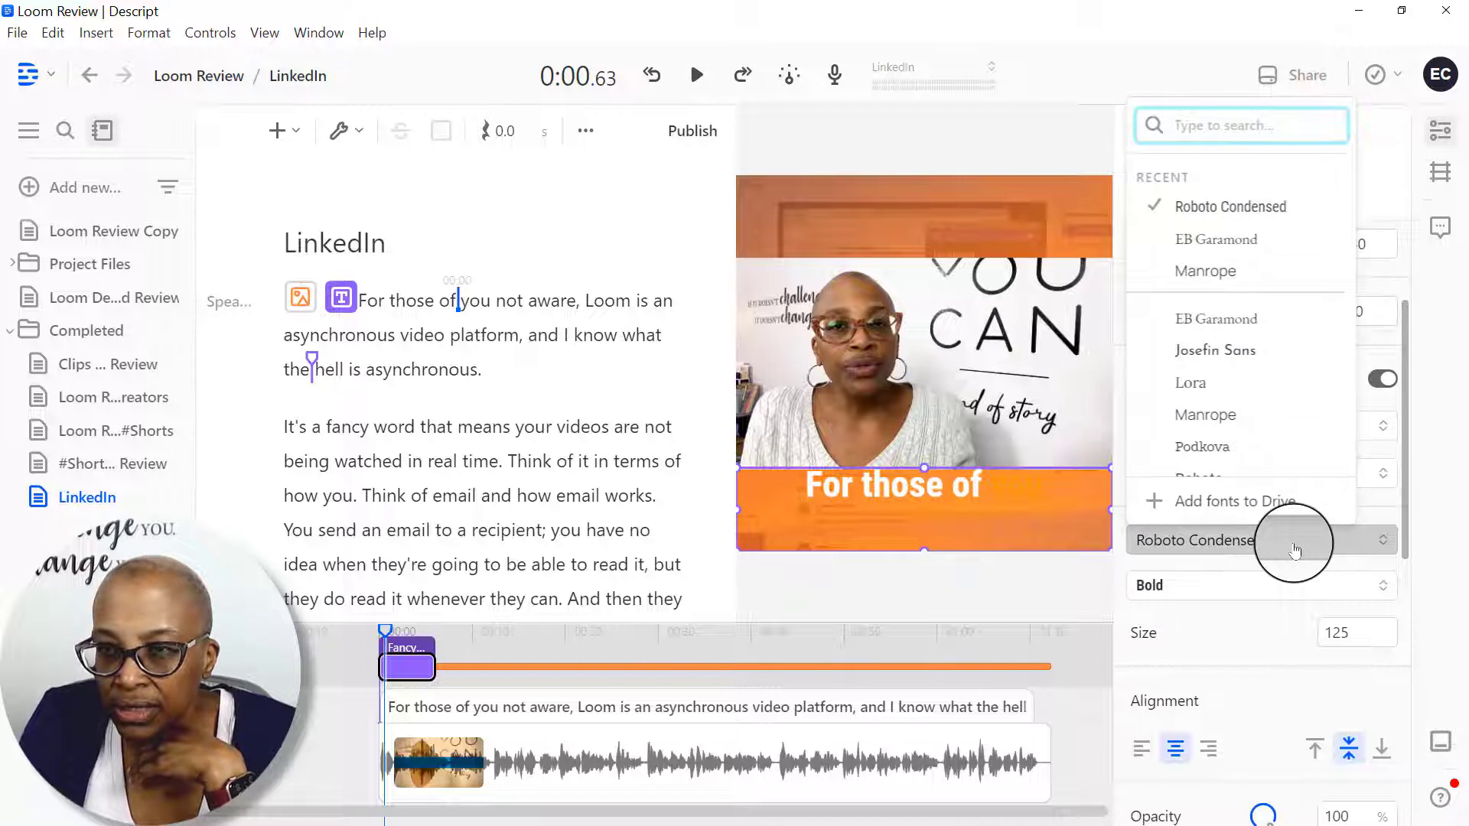
{"action": "scroll", "coordinate": [1289, 411], "scroll_direction": "down", "scroll_amount": 2}
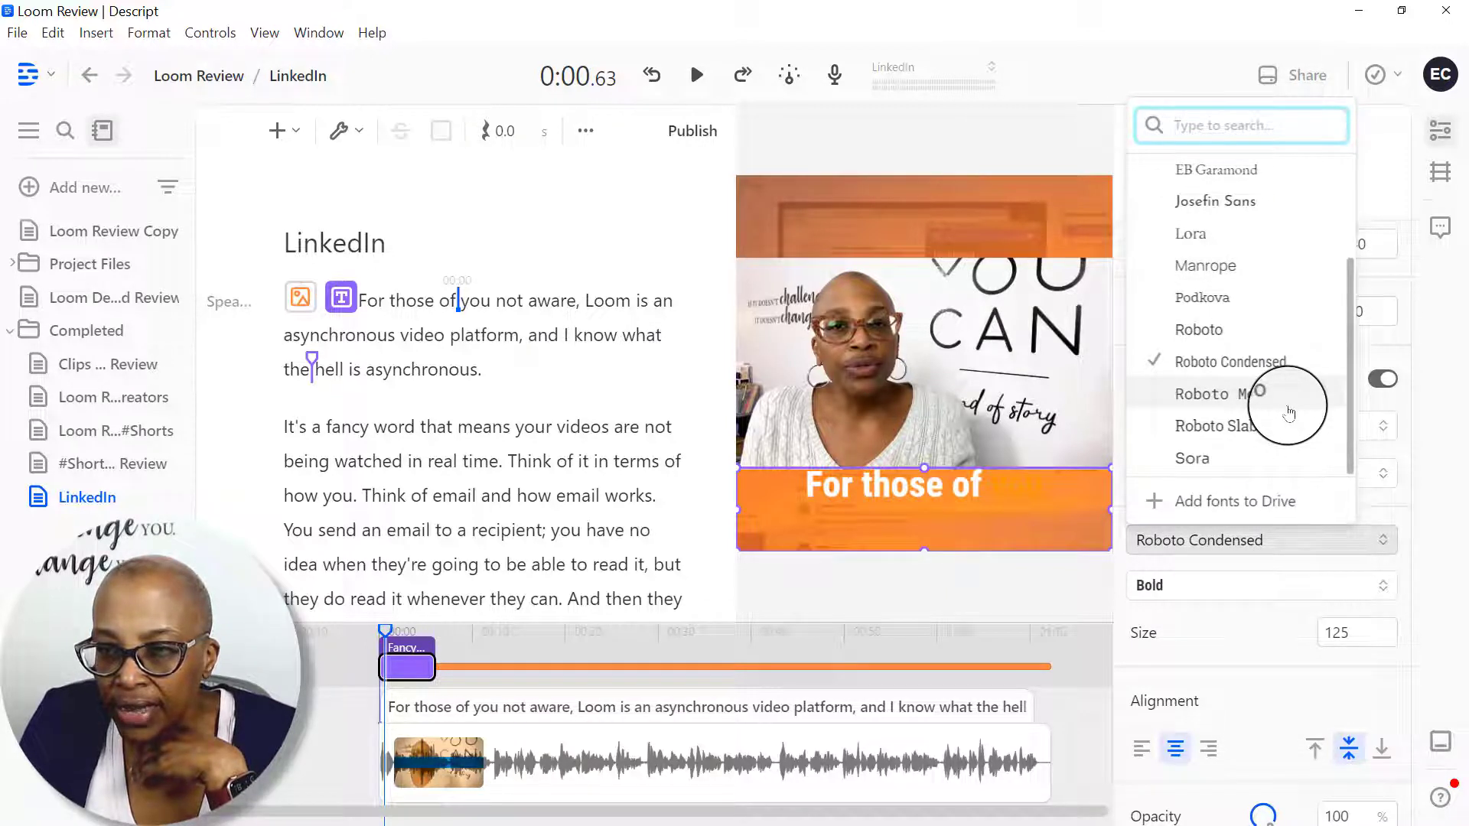
{"action": "left_click", "coordinate": [1269, 581]}
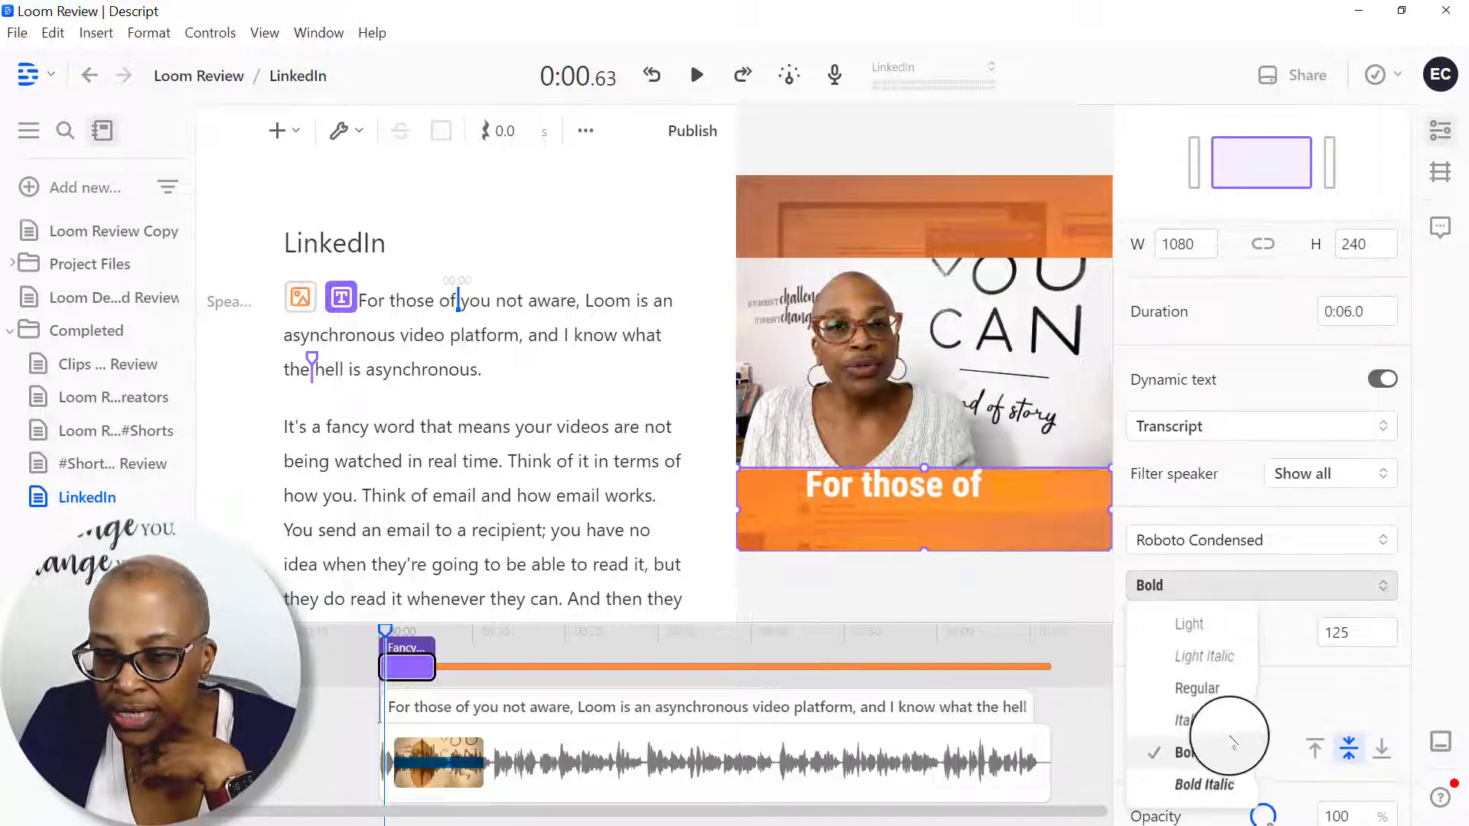
{"action": "left_click", "coordinate": [1212, 690]}
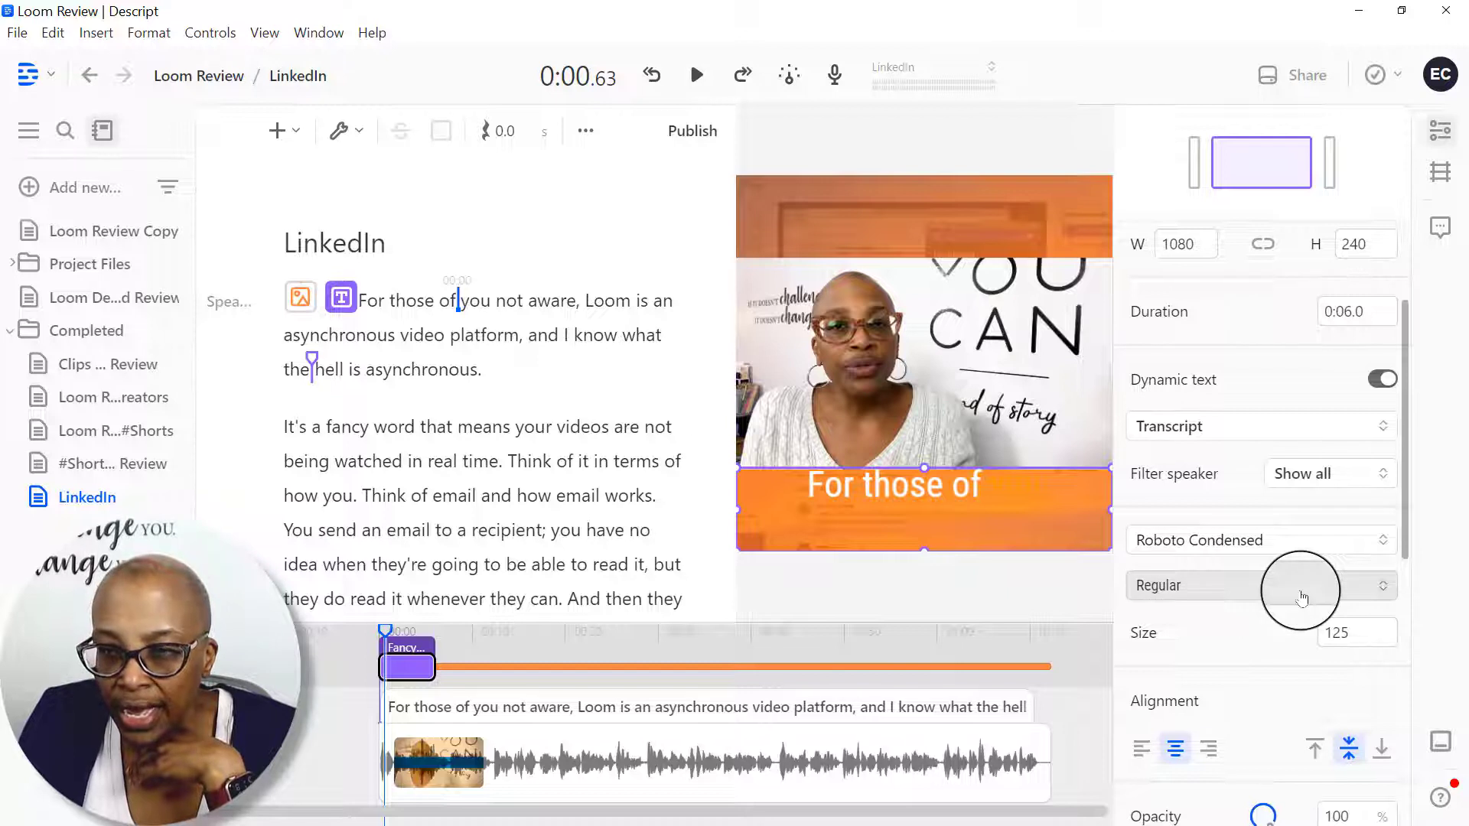
{"action": "left_click", "coordinate": [1264, 541]}
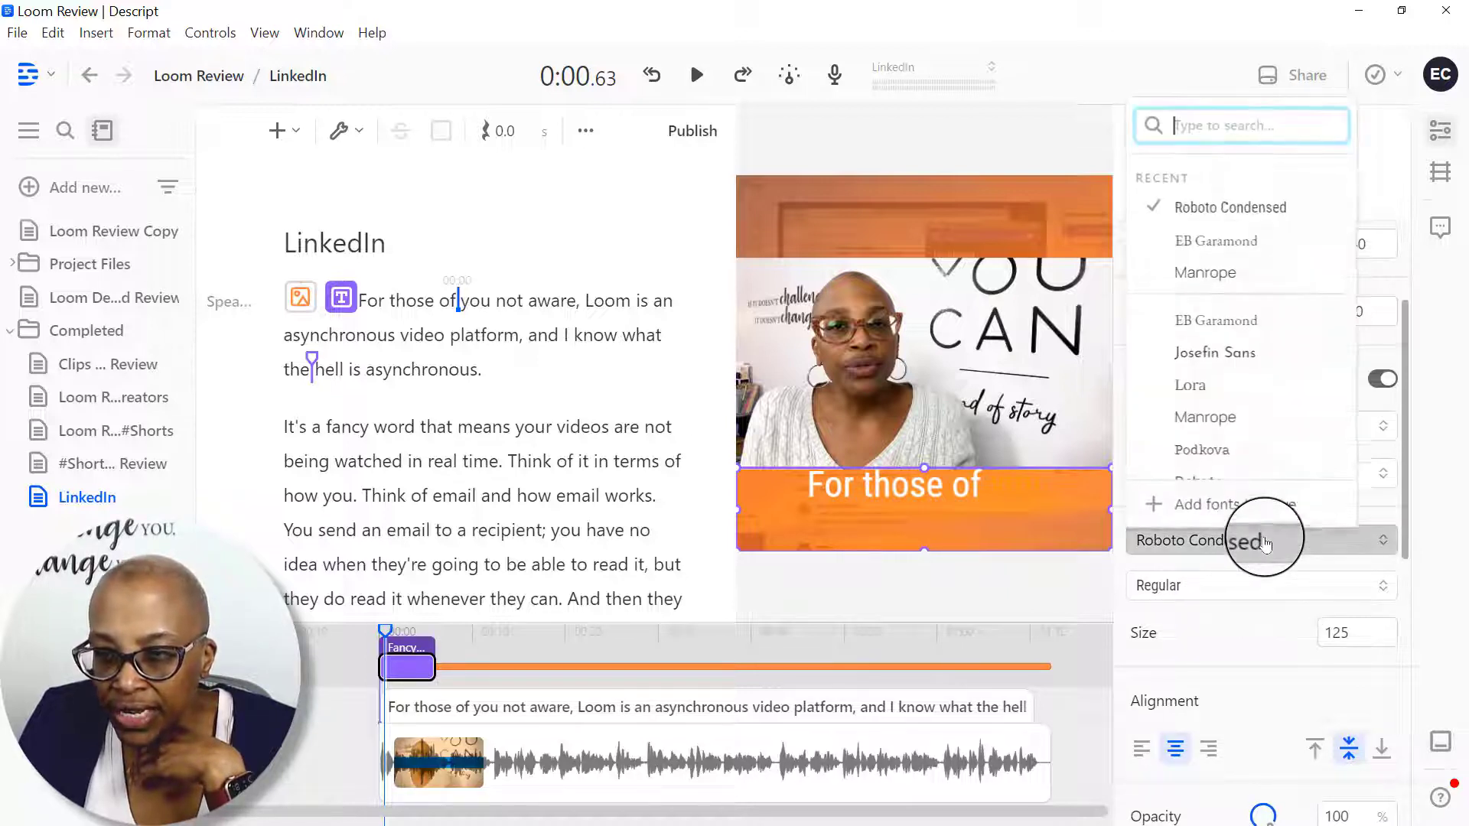
{"action": "scroll", "coordinate": [1264, 420], "scroll_direction": "down", "scroll_amount": 2}
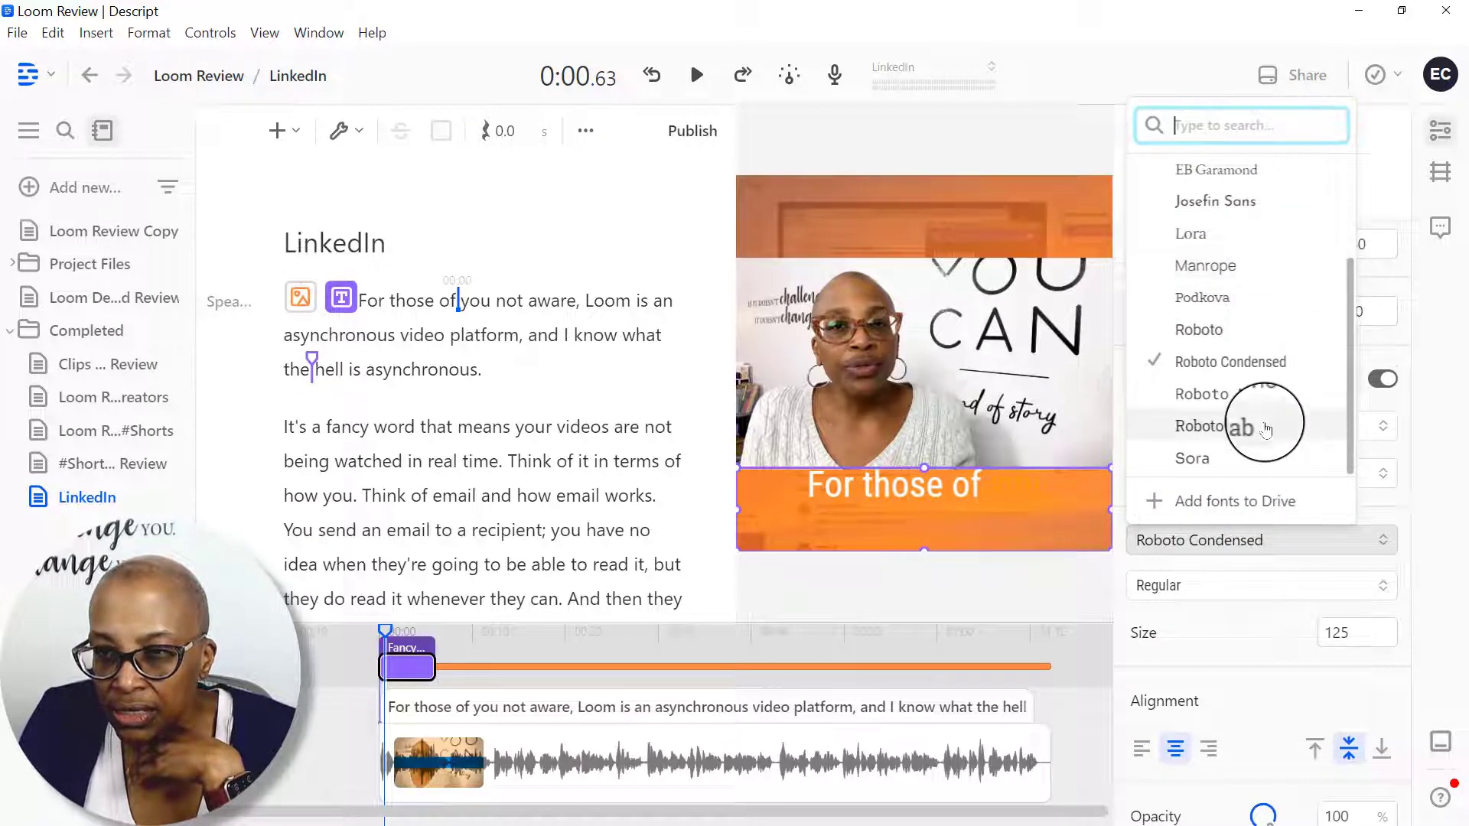
{"action": "left_click", "coordinate": [1201, 329]}
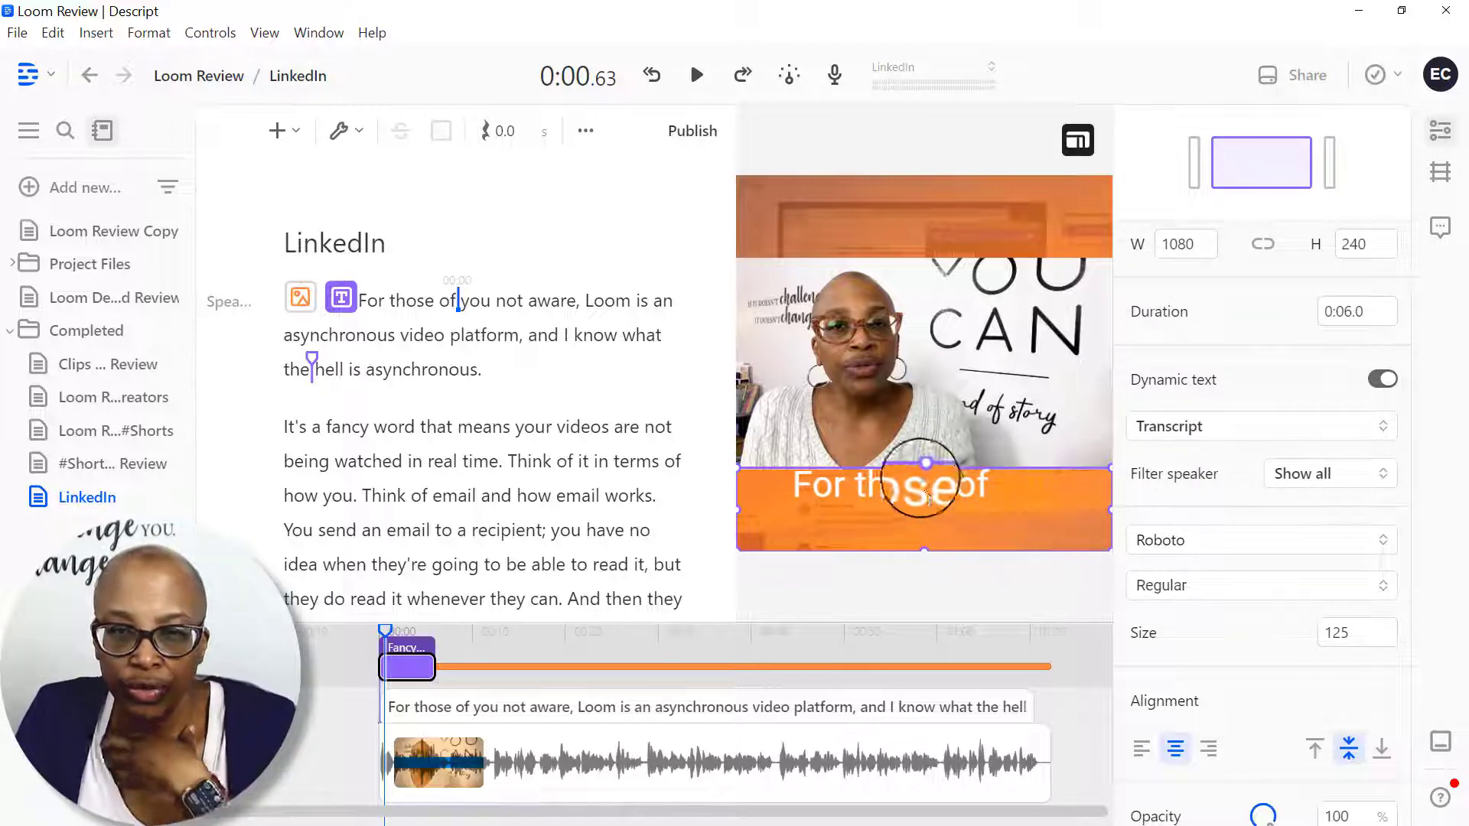
Step: Reduce the caption box's height to 230 and extend the captions clip to a duration of 1:12.3
{"action": "left_click_drag", "start_coordinate": [928, 469], "coordinate": [927, 475]}
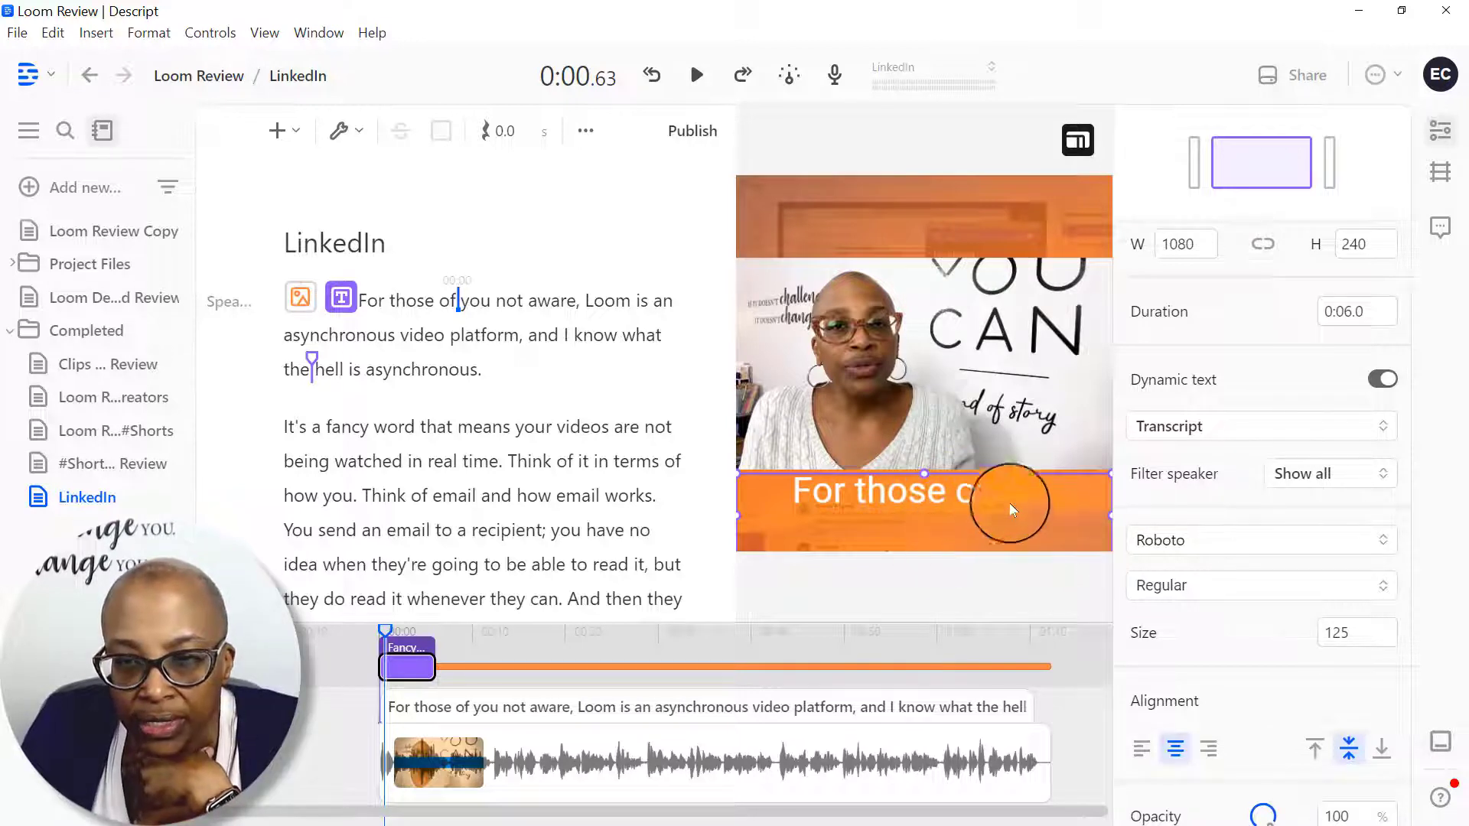
{"action": "left_click_drag", "start_coordinate": [1012, 510], "coordinate": [1029, 504]}
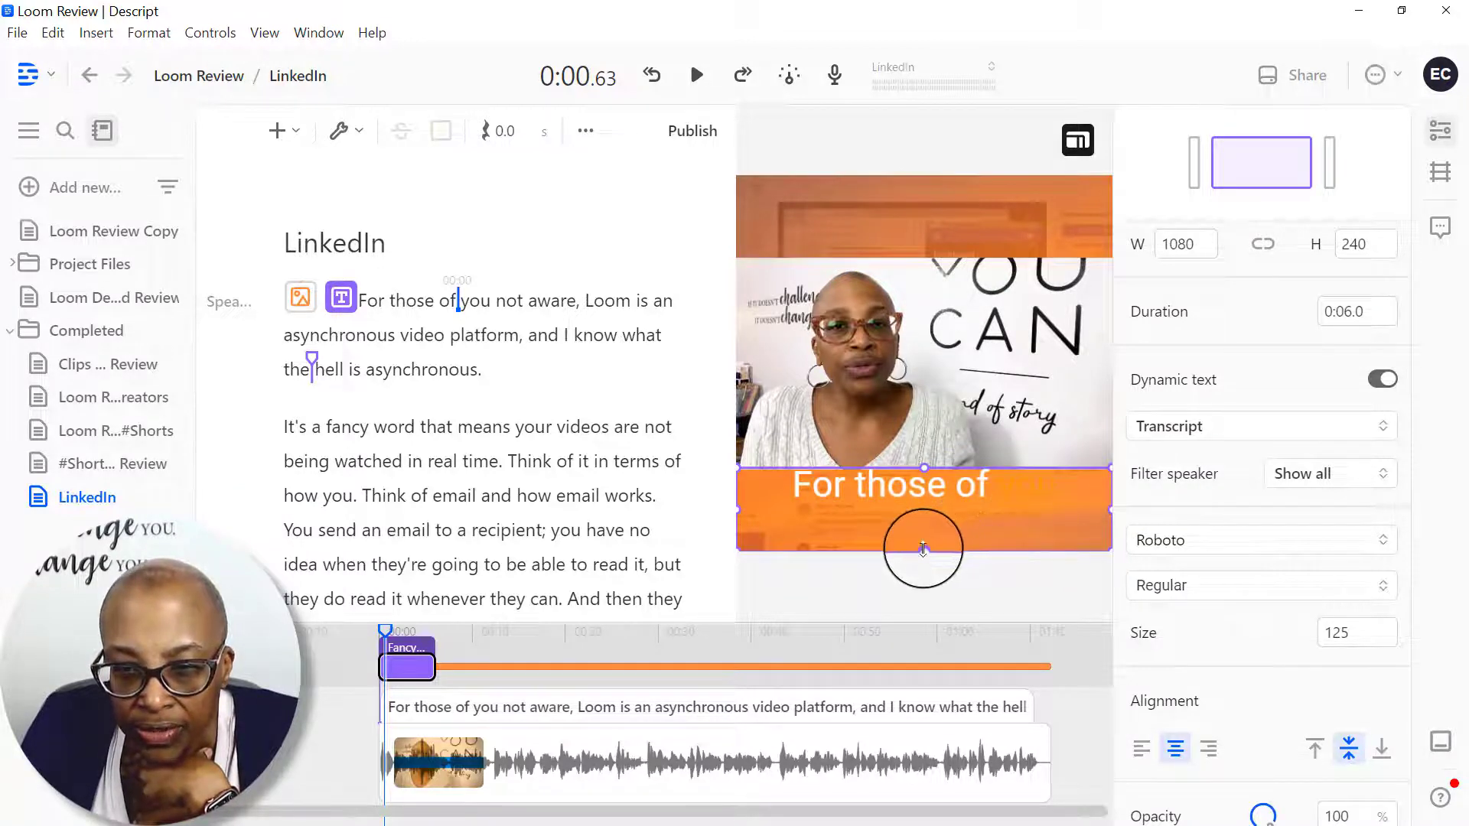
{"action": "left_click_drag", "start_coordinate": [924, 549], "coordinate": [923, 546]}
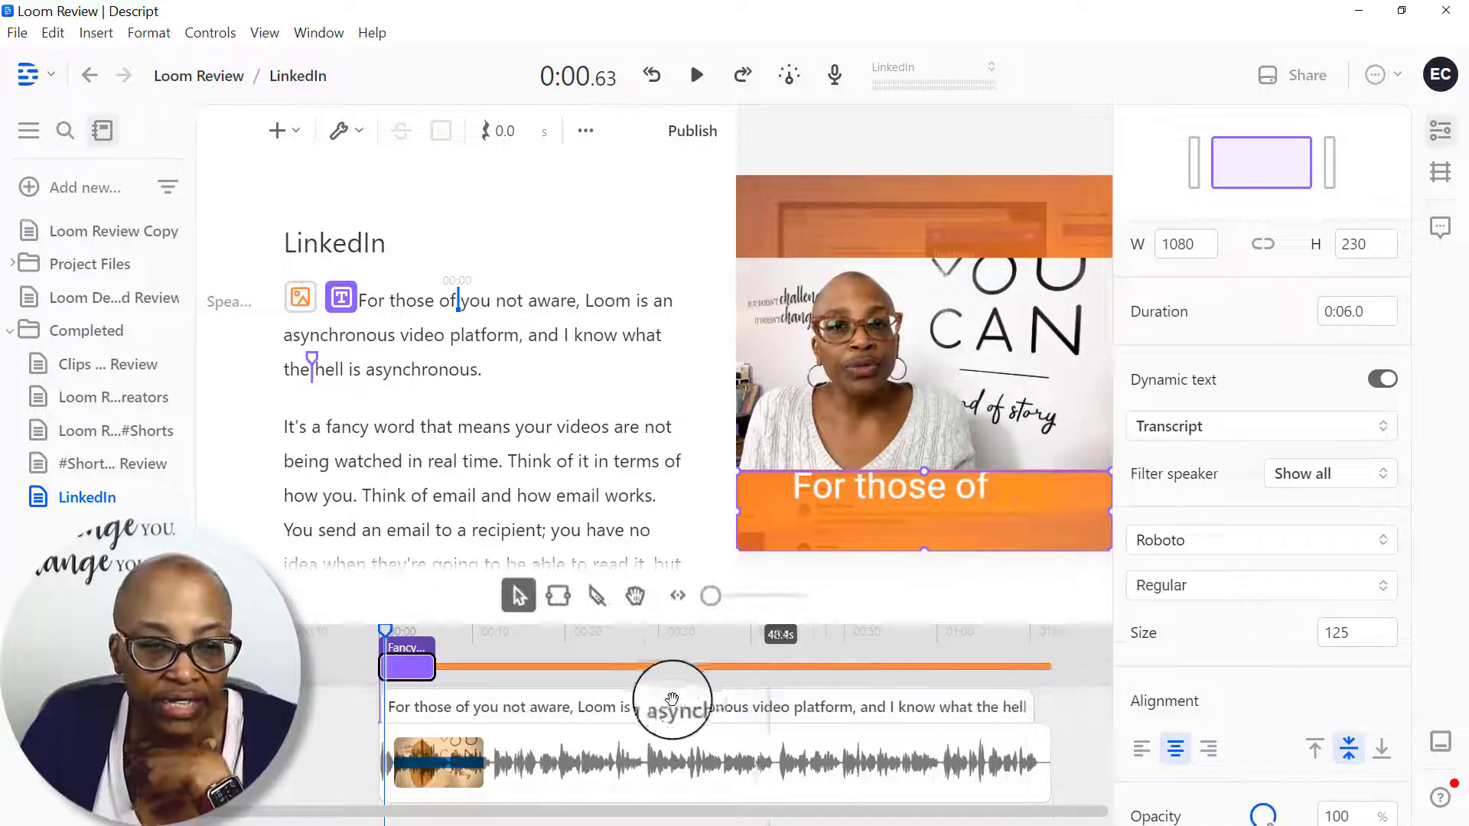
{"action": "left_click_drag", "start_coordinate": [428, 669], "coordinate": [1040, 699]}
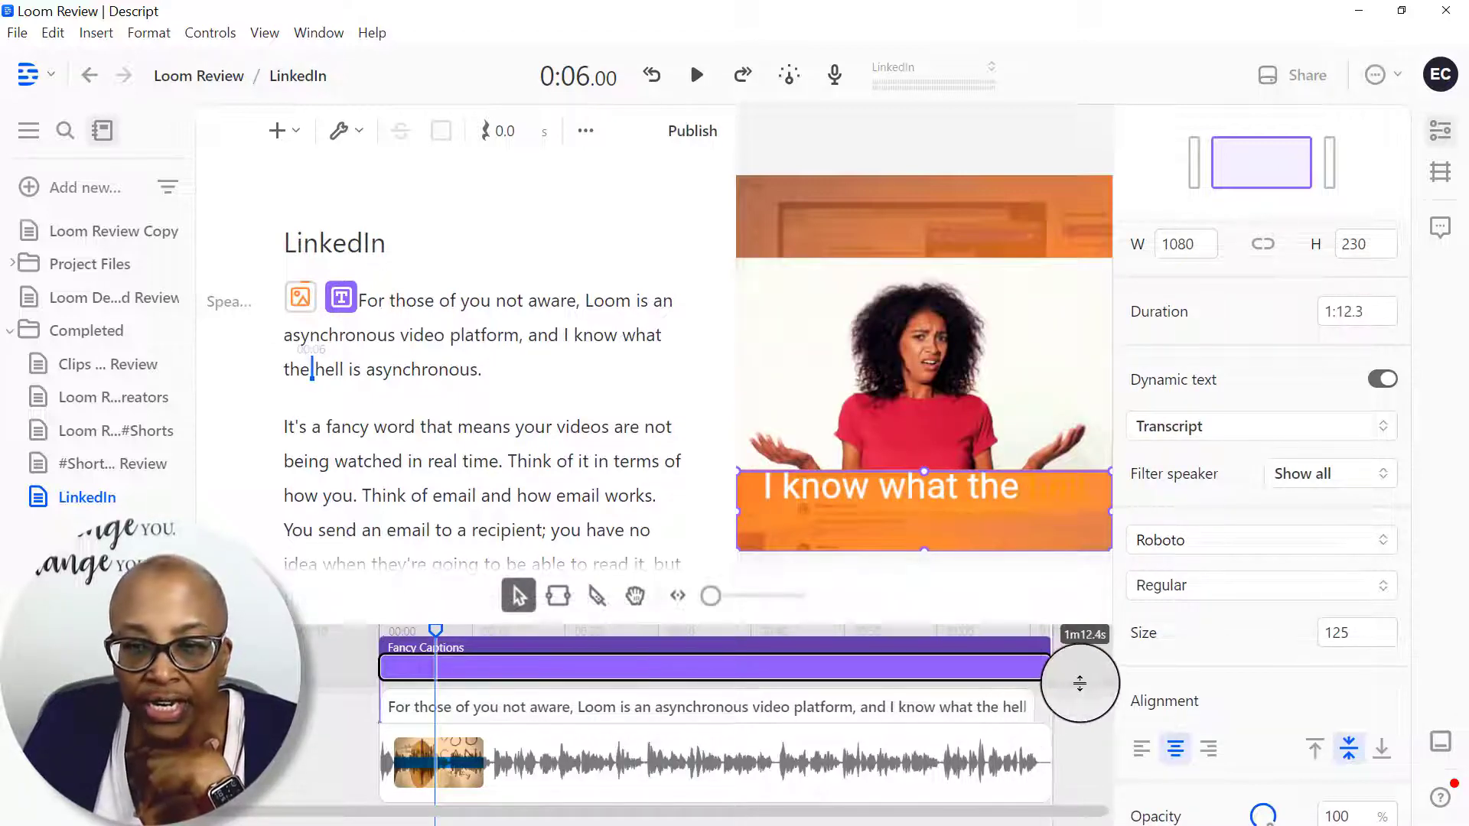
Step: Preview the captions from the start of the composition and set their active word color to black (000000)
{"action": "scroll", "coordinate": [1339, 627], "scroll_direction": "down", "scroll_amount": 6}
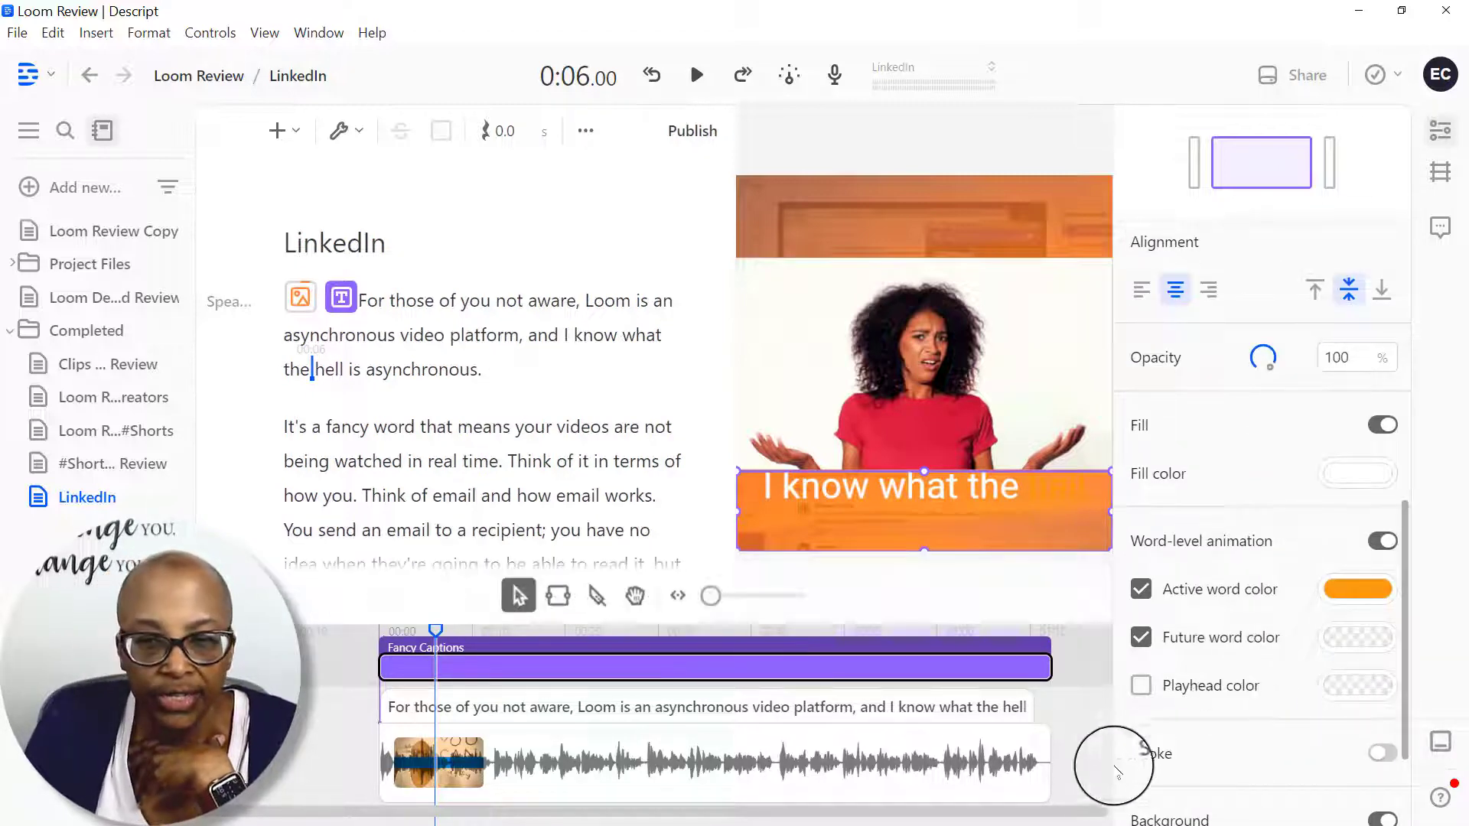
{"action": "left_click", "coordinate": [327, 757]}
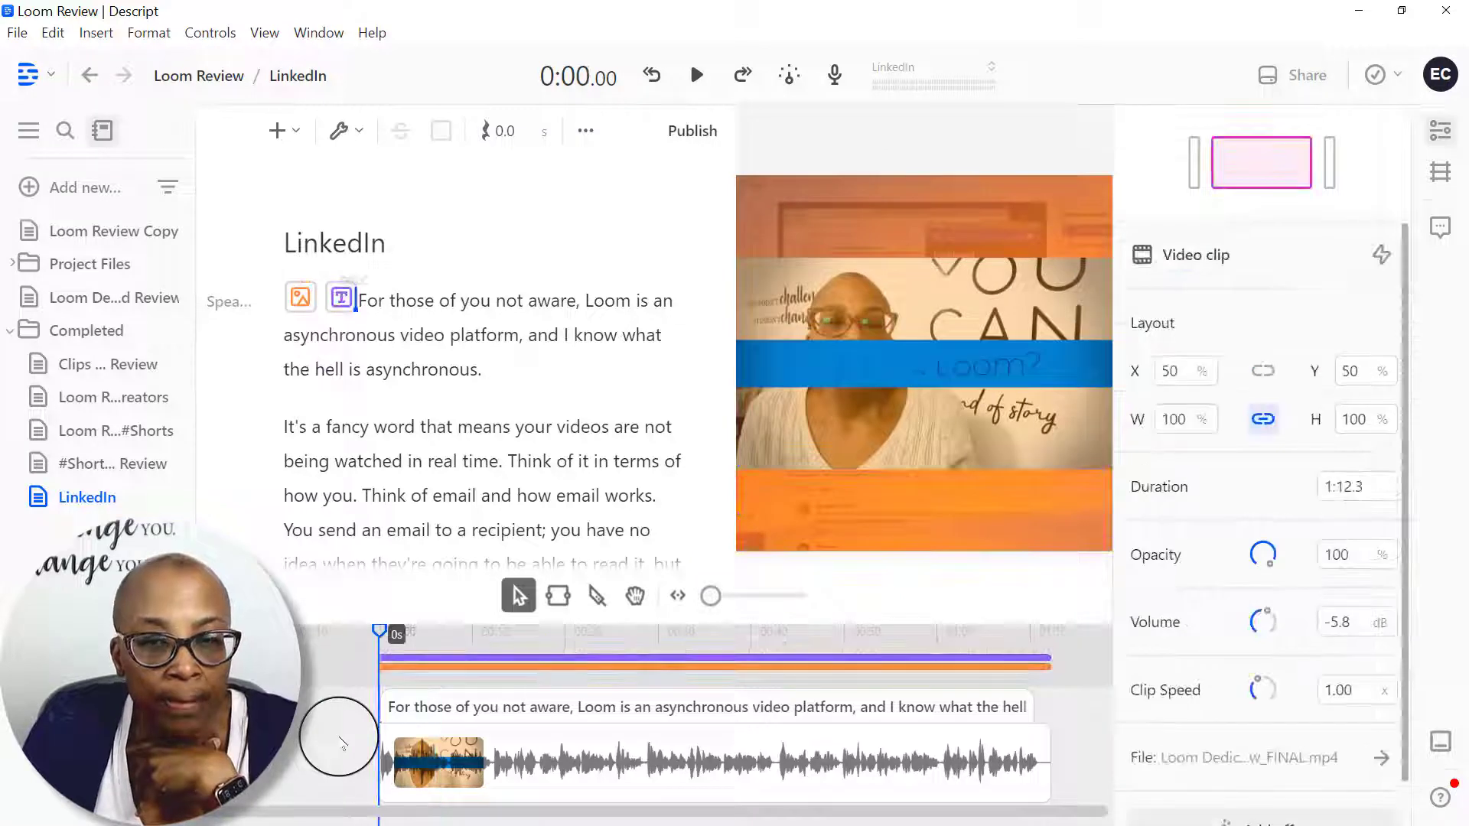
{"action": "left_click", "coordinate": [698, 77]}
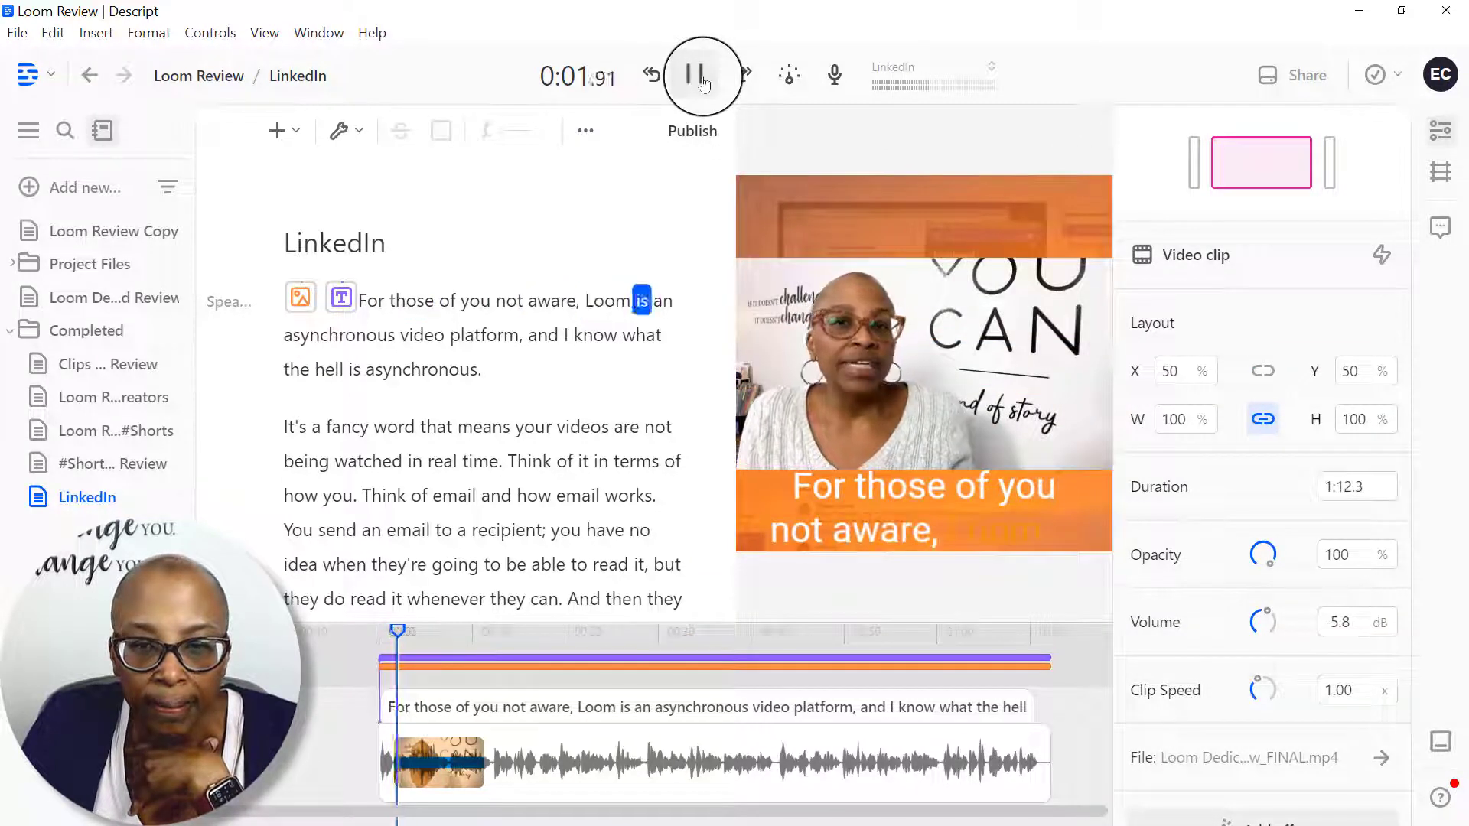
{"action": "left_click", "coordinate": [696, 77]}
{"action": "scroll", "coordinate": [1340, 583], "scroll_direction": "down", "scroll_amount": 2}
{"action": "scroll", "coordinate": [1341, 587], "scroll_direction": "up", "scroll_amount": 2}
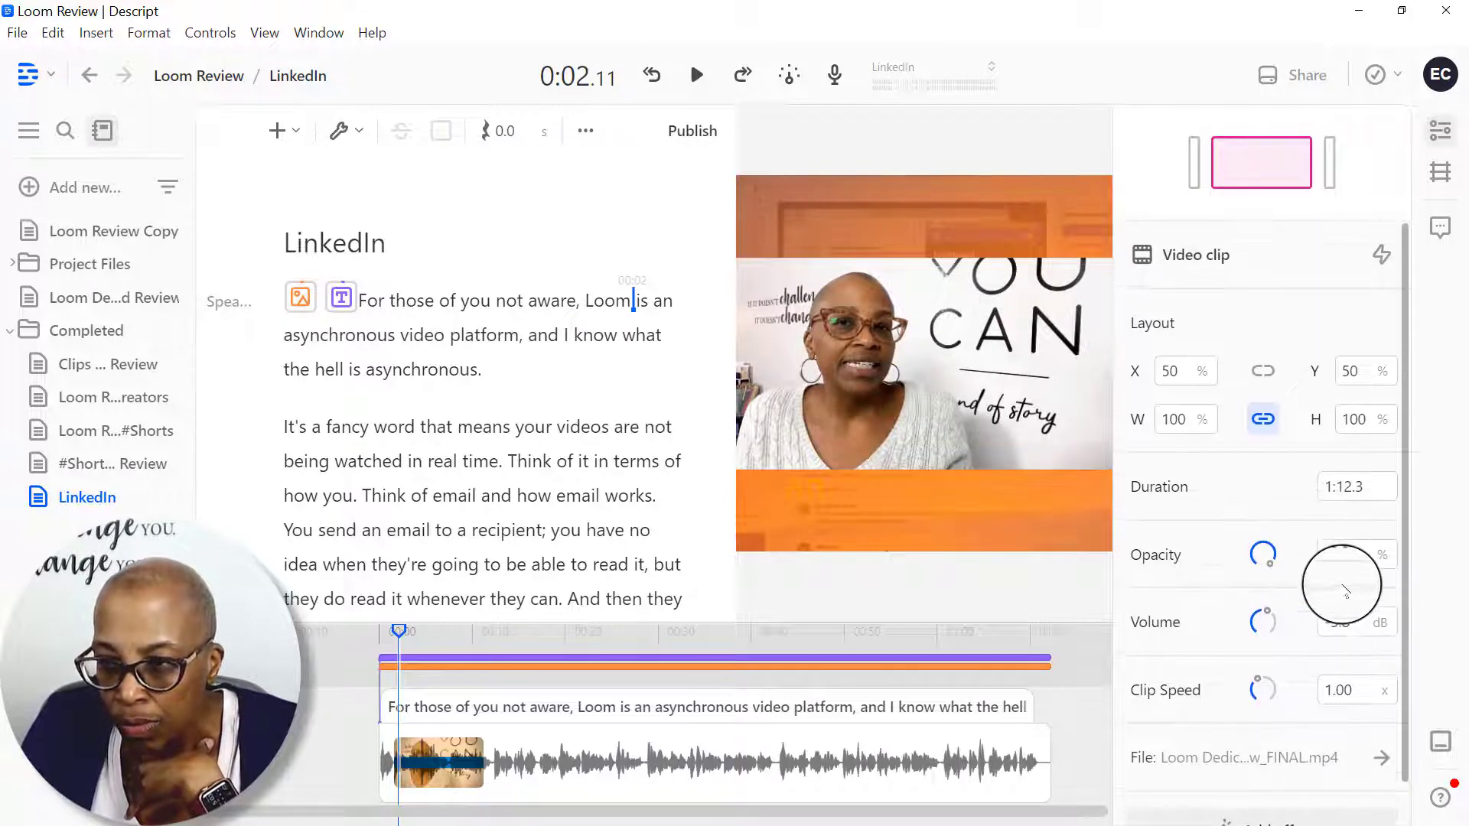
{"action": "left_click", "coordinate": [682, 657]}
{"action": "scroll", "coordinate": [1293, 665], "scroll_direction": "down", "scroll_amount": 5}
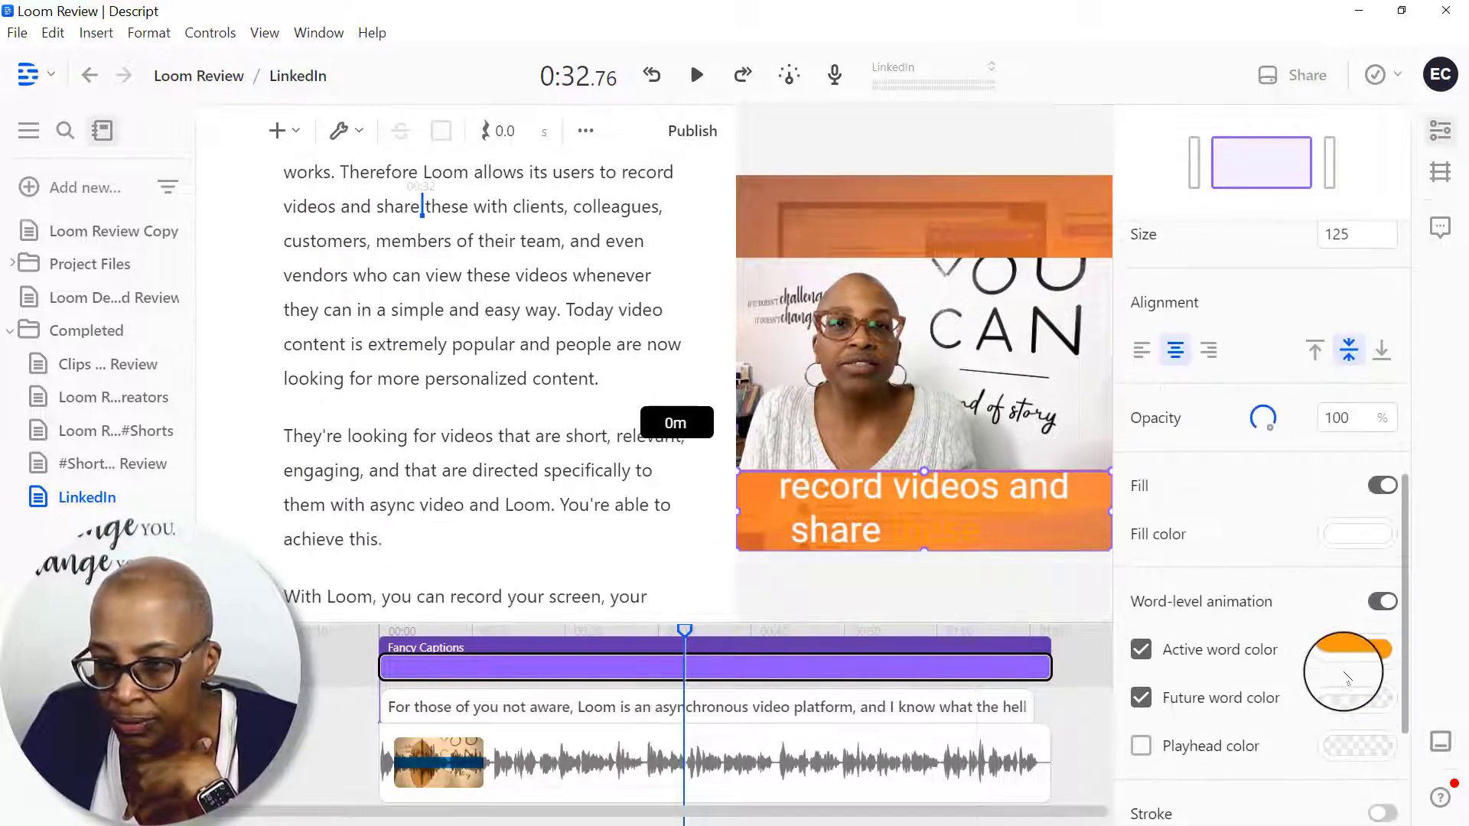
{"action": "left_click", "coordinate": [1363, 658]}
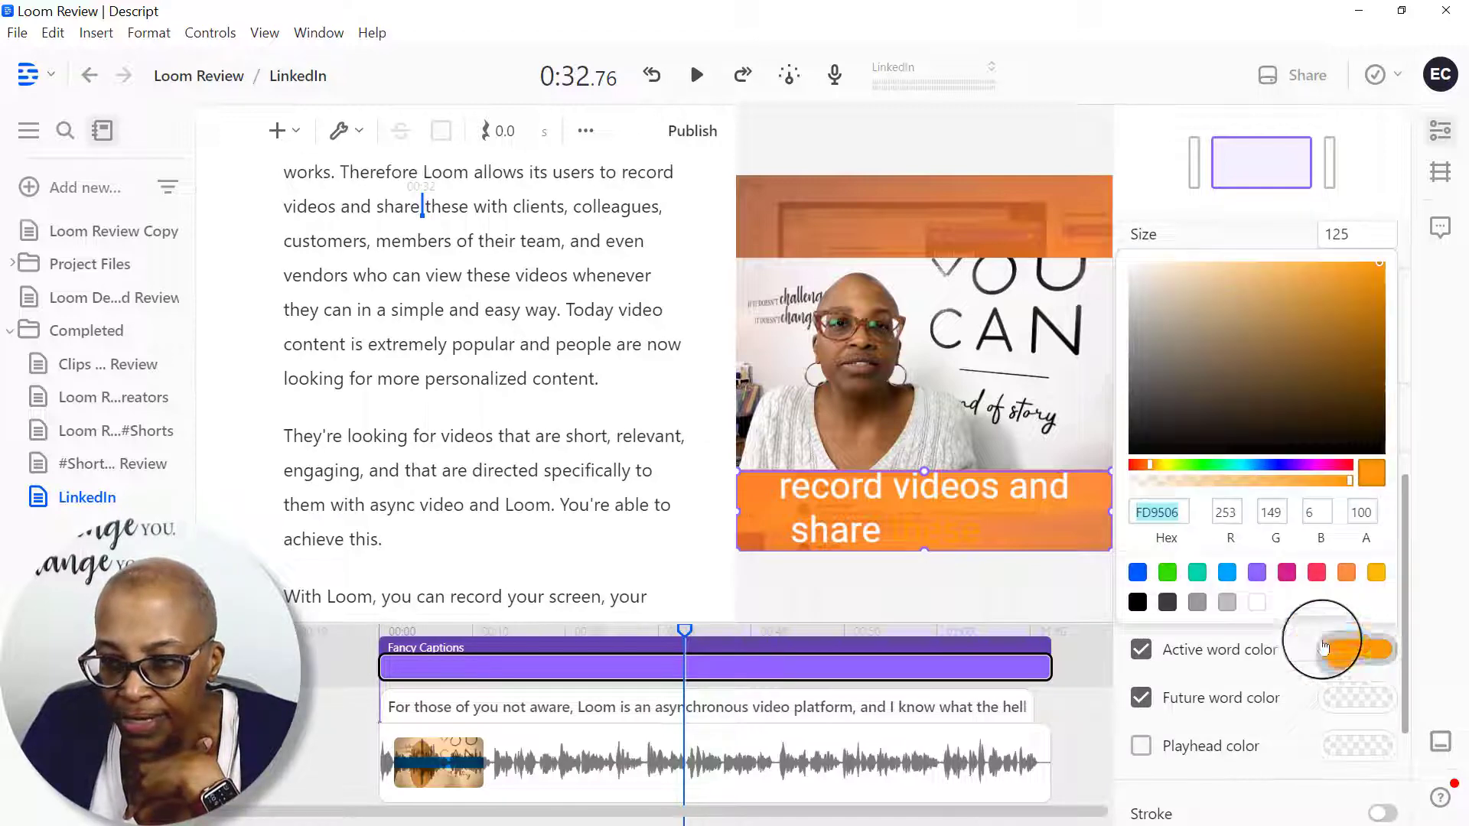
{"action": "left_click", "coordinate": [1137, 602]}
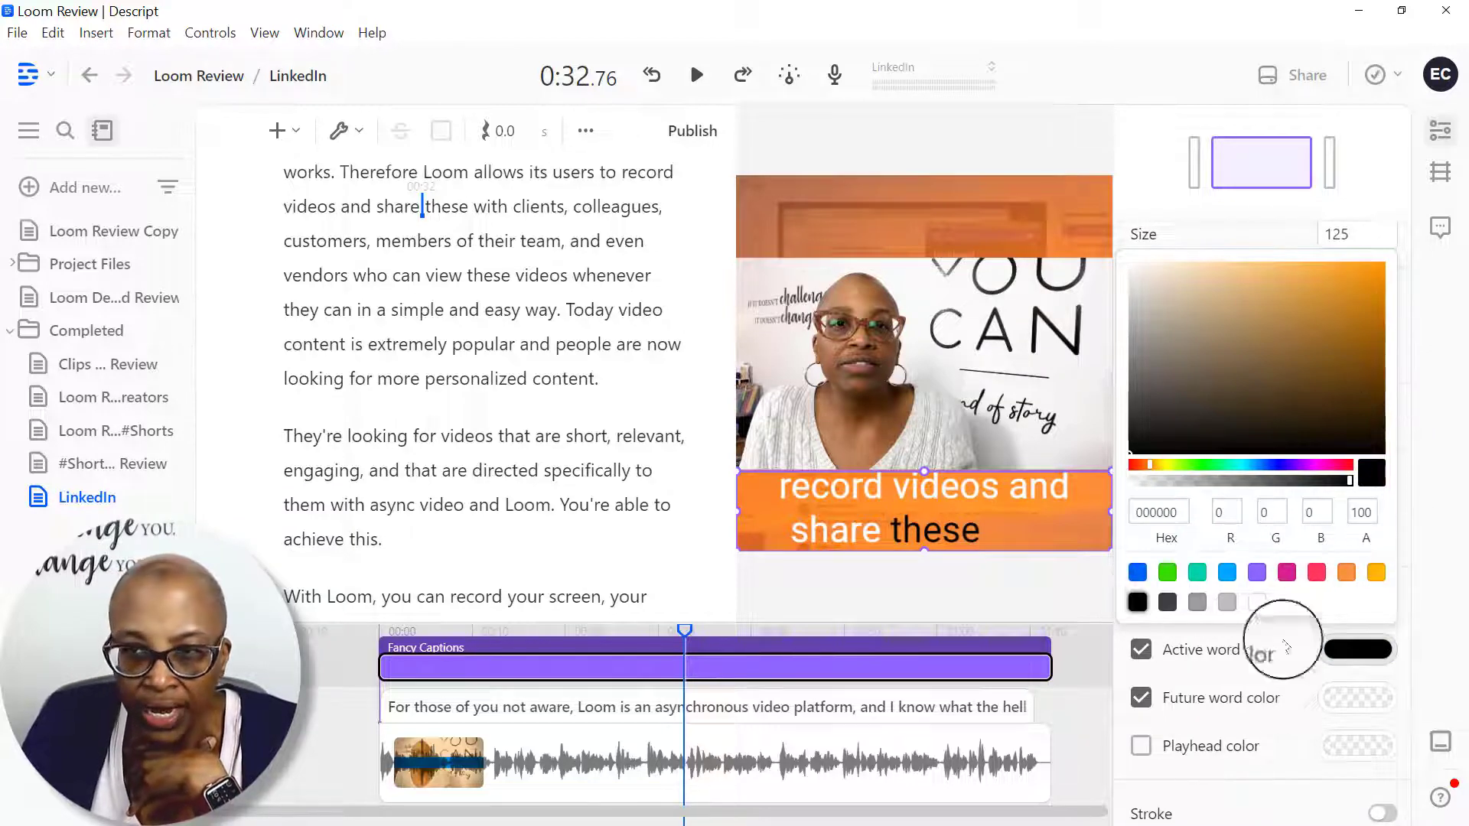
{"action": "left_click", "coordinate": [1206, 776]}
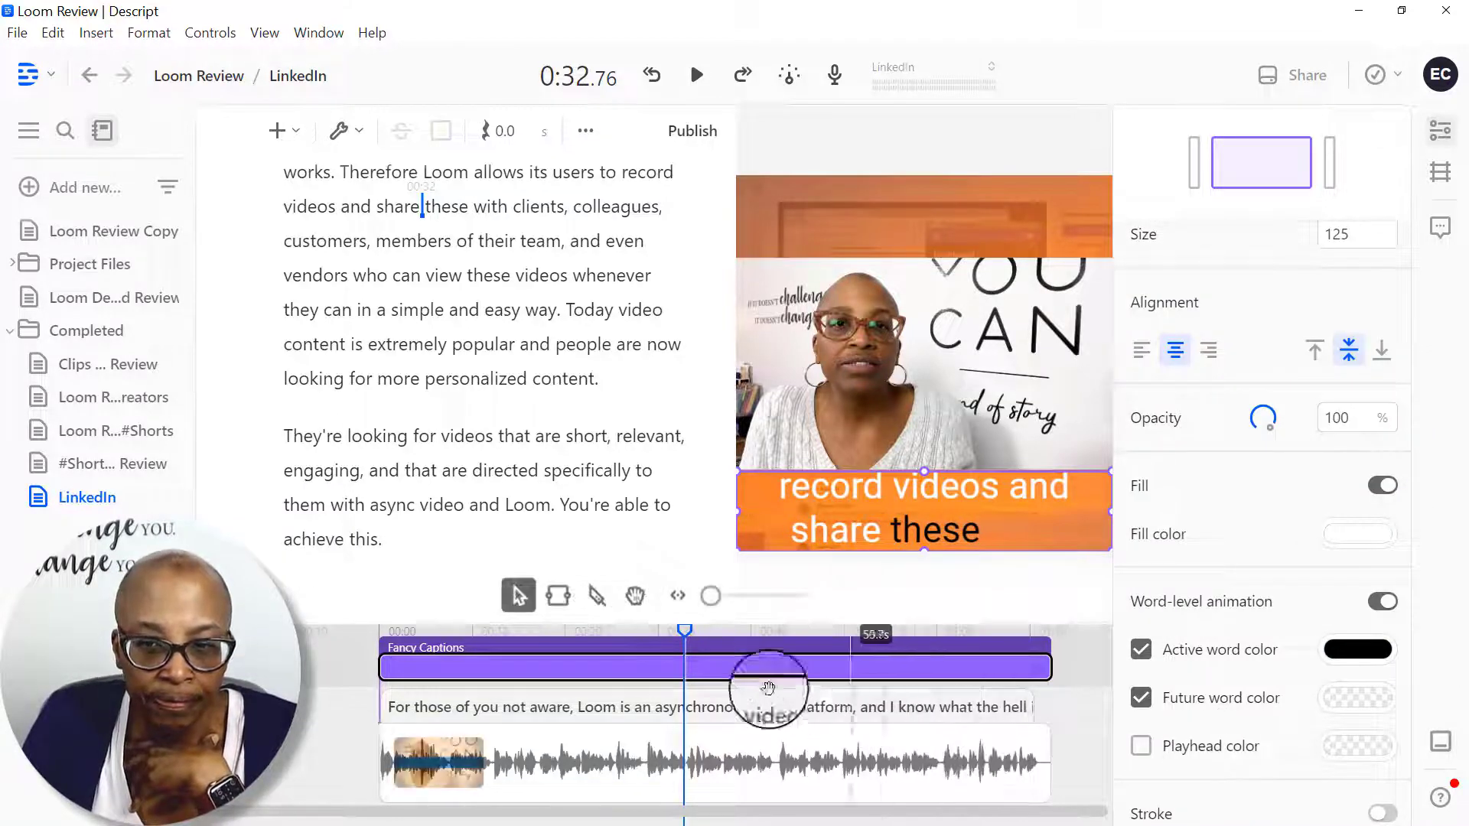
{"action": "scroll", "coordinate": [547, 408], "scroll_direction": "up", "scroll_amount": 5}
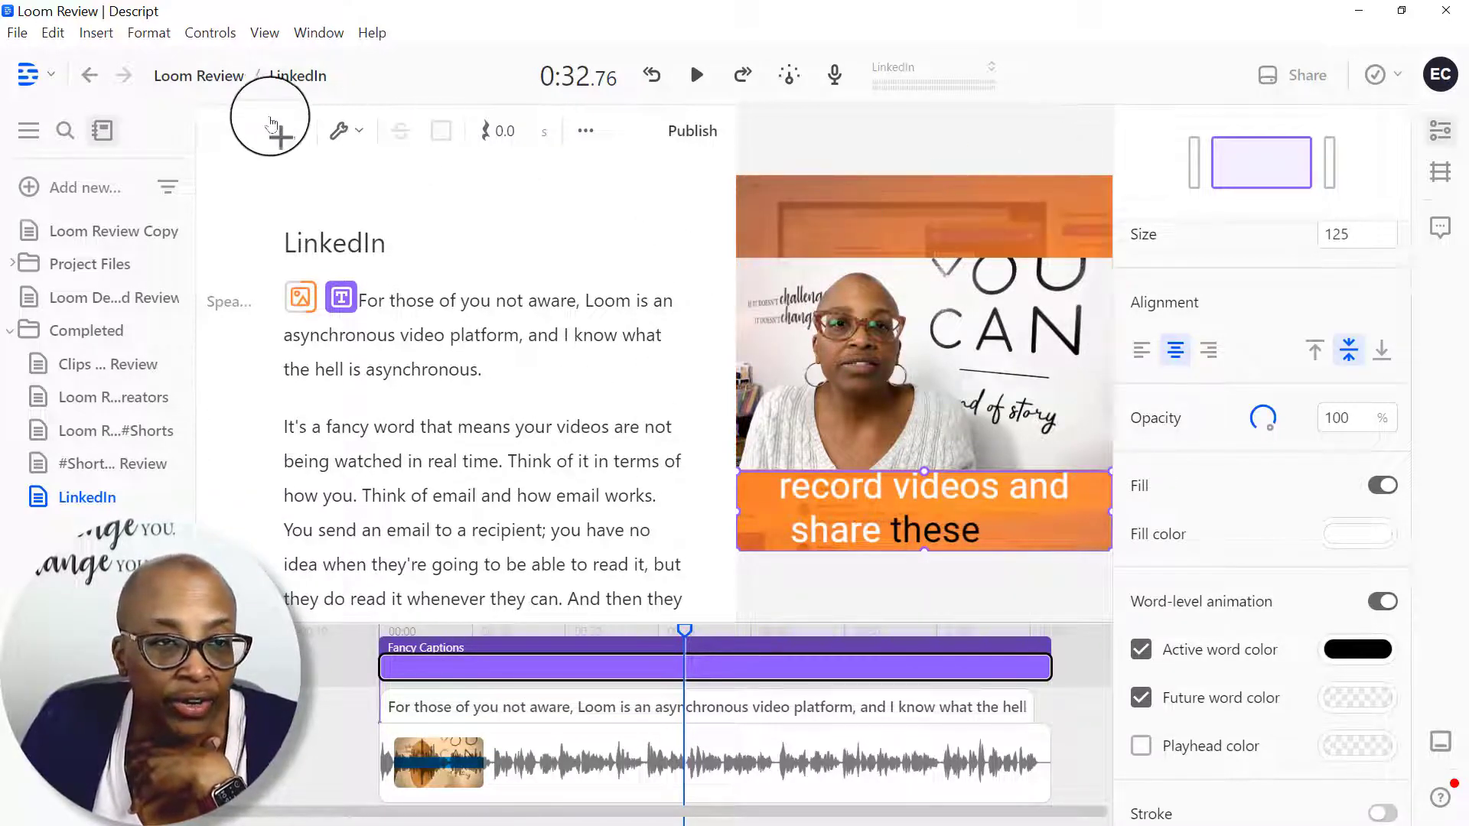
Step: Insert a text title at the start of the LinkedIn composition and extend its clip to a duration of 1:12.3
{"action": "left_click", "coordinate": [295, 133]}
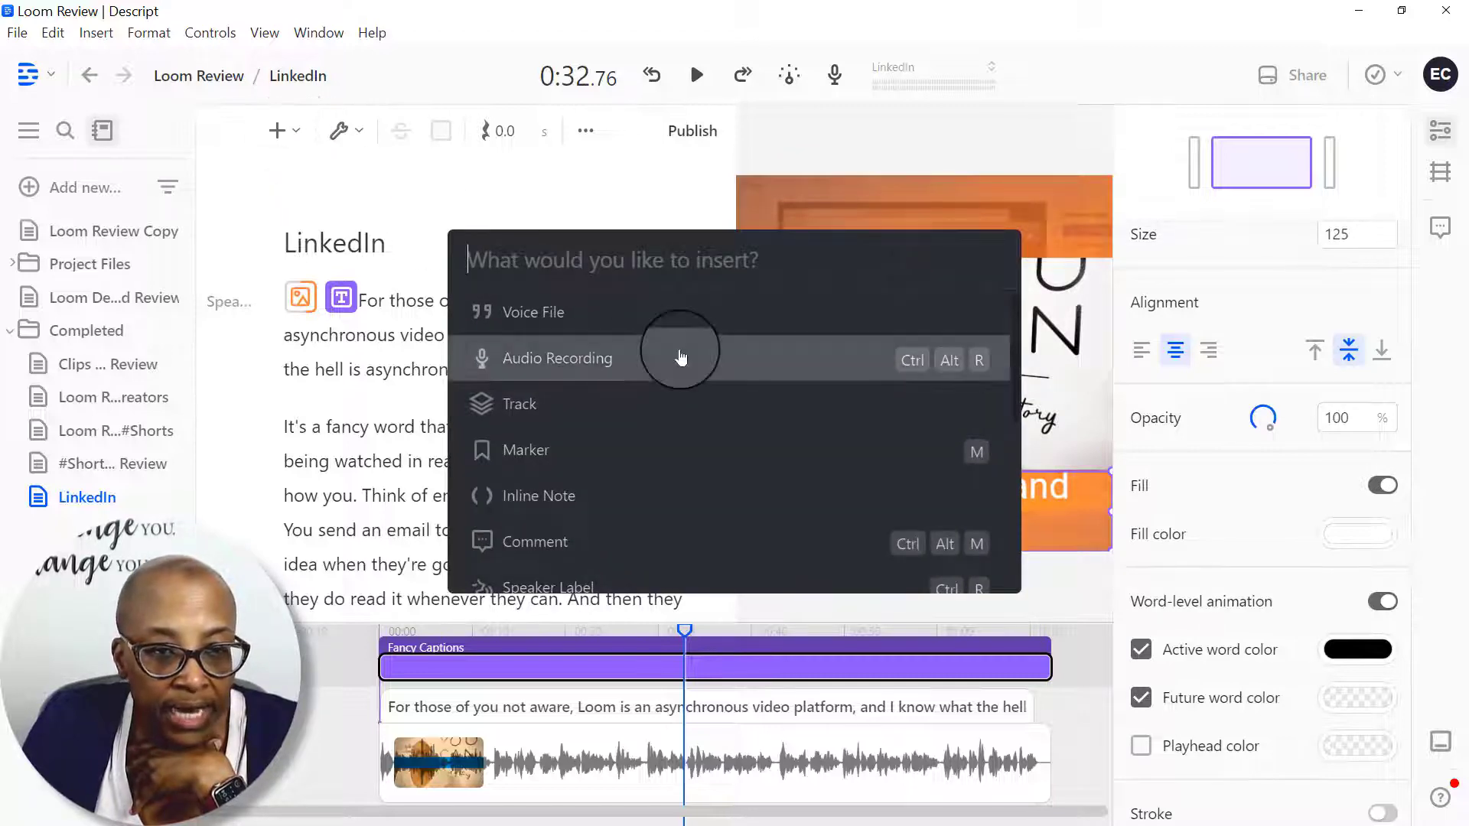
{"action": "scroll", "coordinate": [679, 355], "scroll_direction": "down", "scroll_amount": 3}
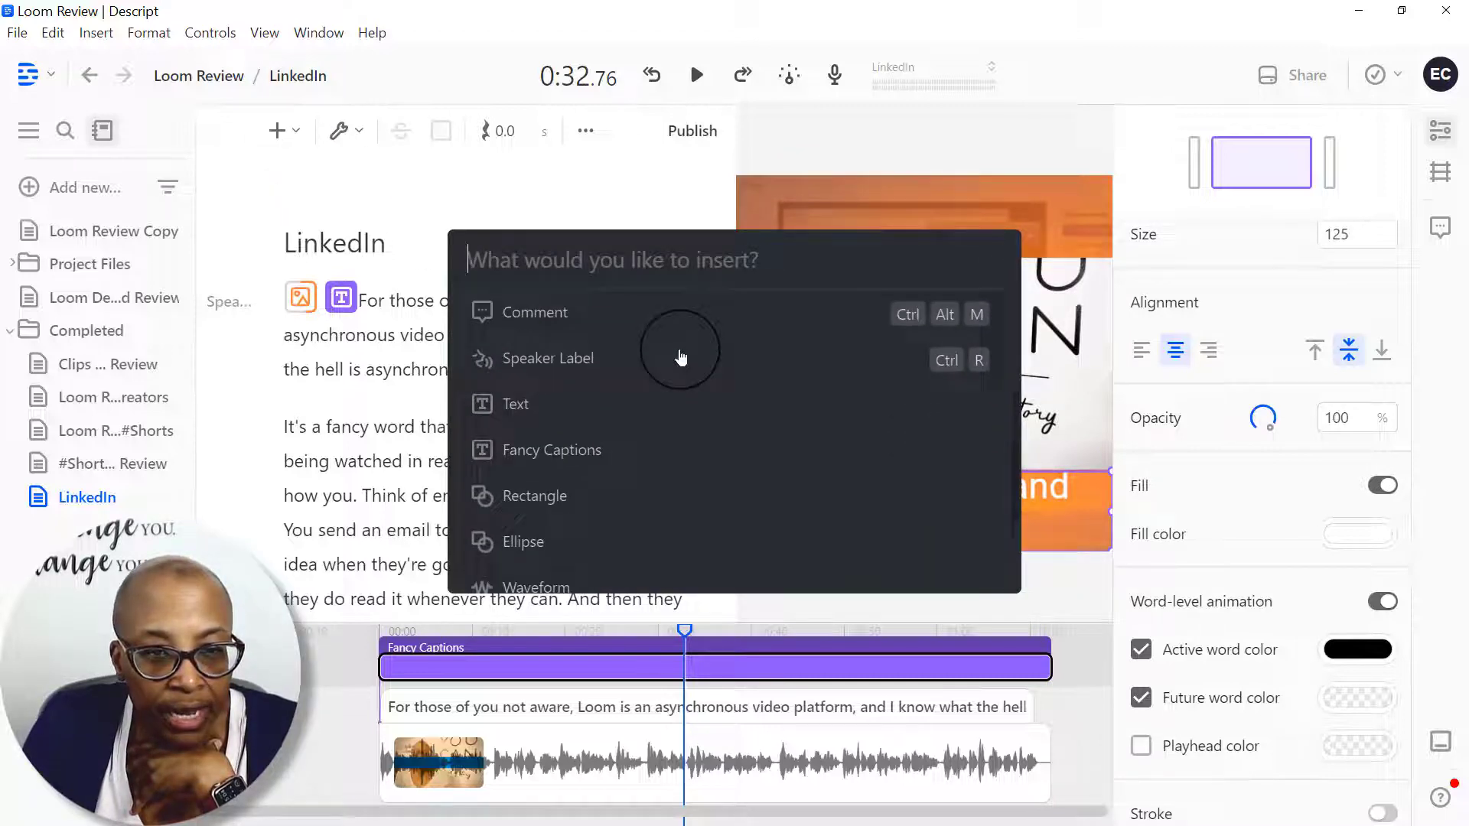
{"action": "left_click", "coordinate": [548, 404]}
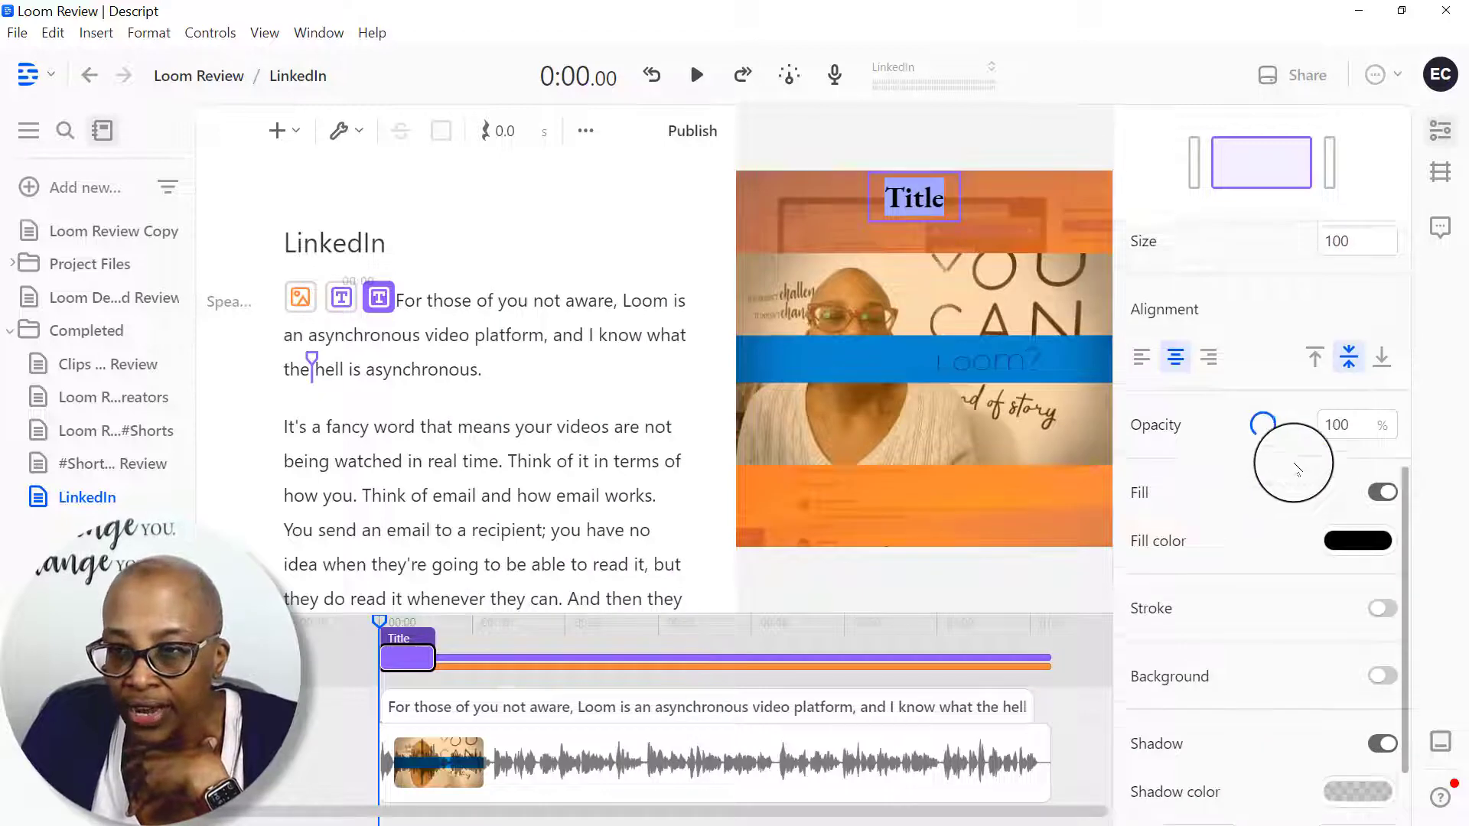
{"action": "scroll", "coordinate": [1296, 476], "scroll_direction": "up", "scroll_amount": 5}
{"action": "left_click", "coordinate": [397, 651]}
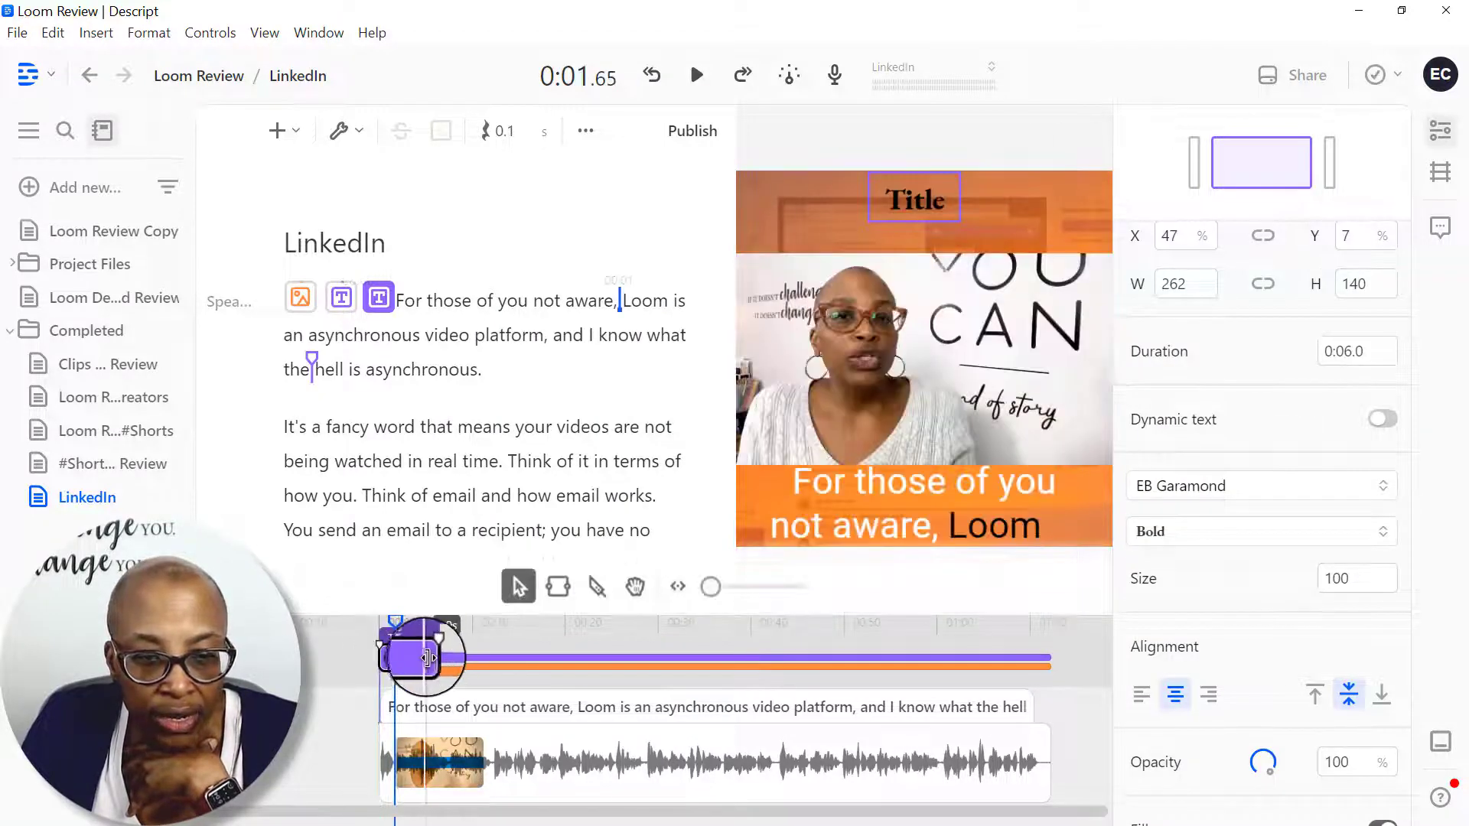
{"action": "left_click_drag", "start_coordinate": [434, 657], "coordinate": [1051, 665]}
{"action": "left_click", "coordinate": [896, 656]}
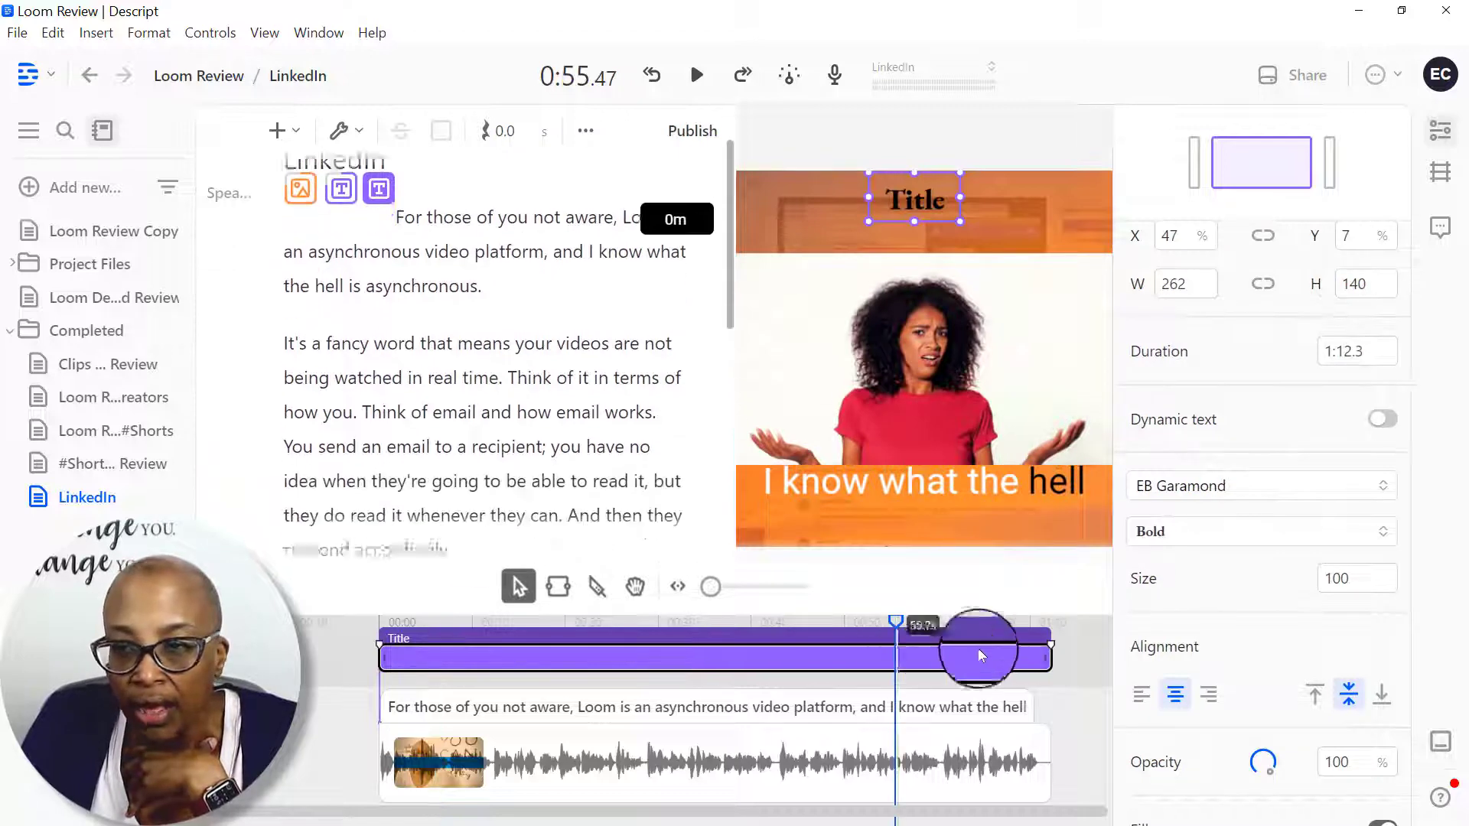
Step: Set the title's font to Roboto Slab and its size to 174
{"action": "scroll", "coordinate": [1292, 519], "scroll_direction": "up", "scroll_amount": 2}
{"action": "scroll", "coordinate": [1288, 504], "scroll_direction": "down", "scroll_amount": 4}
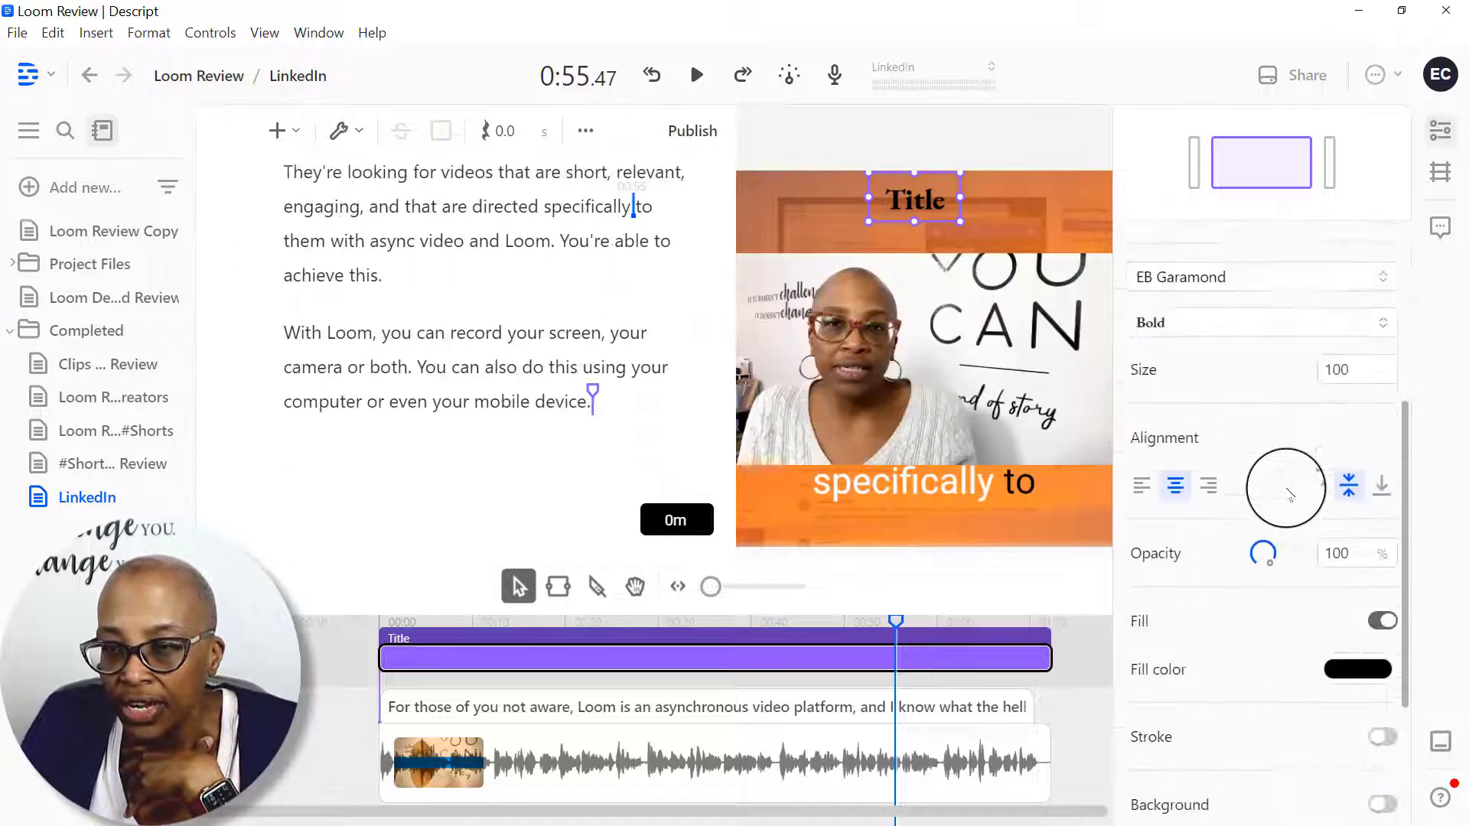
{"action": "scroll", "coordinate": [1273, 367], "scroll_direction": "up", "scroll_amount": 2}
{"action": "left_click", "coordinate": [1257, 392]}
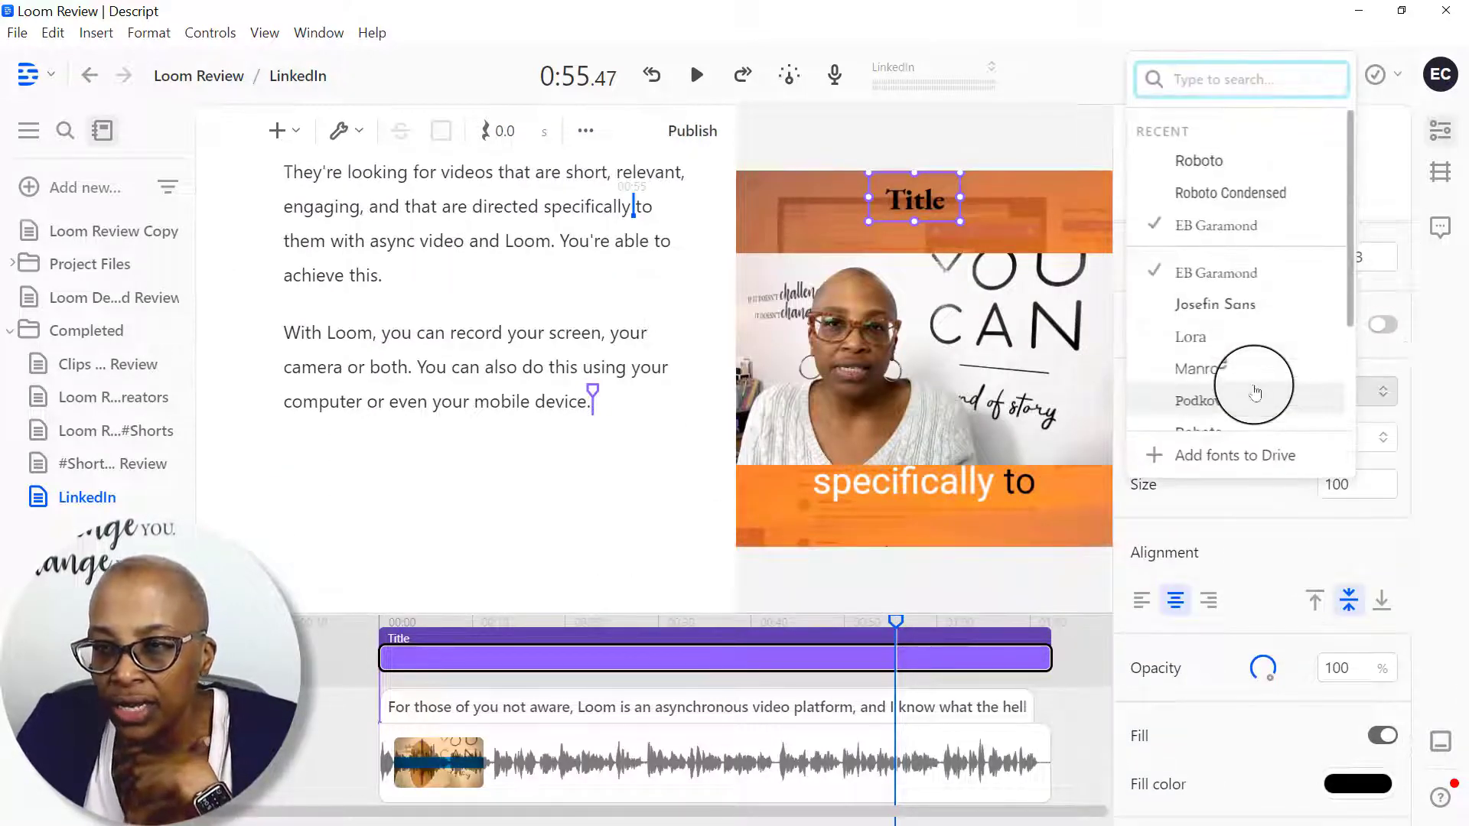
{"action": "scroll", "coordinate": [1293, 321], "scroll_direction": "down", "scroll_amount": 3}
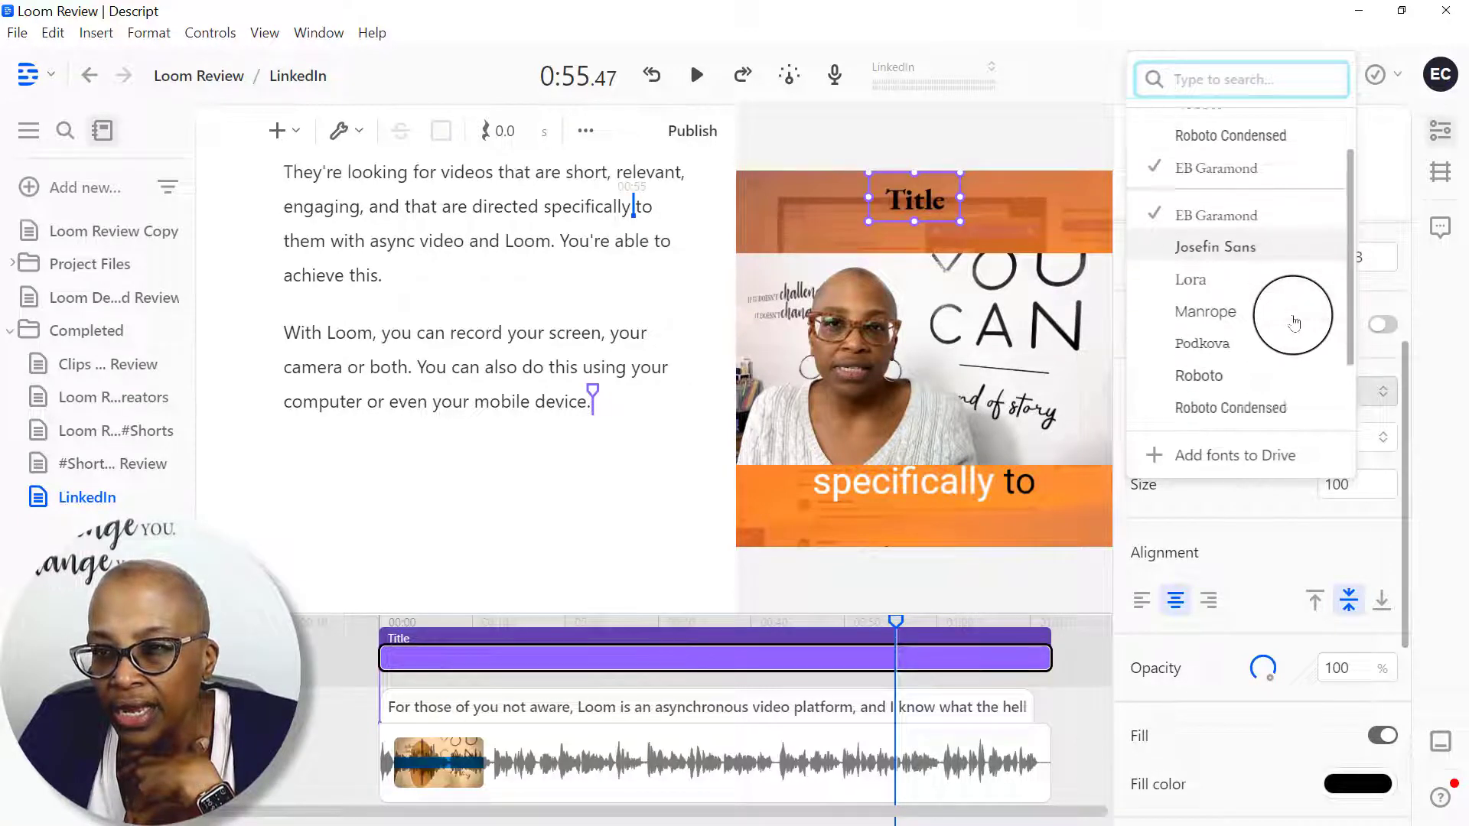
{"action": "scroll", "coordinate": [1293, 321], "scroll_direction": "down", "scroll_amount": 1}
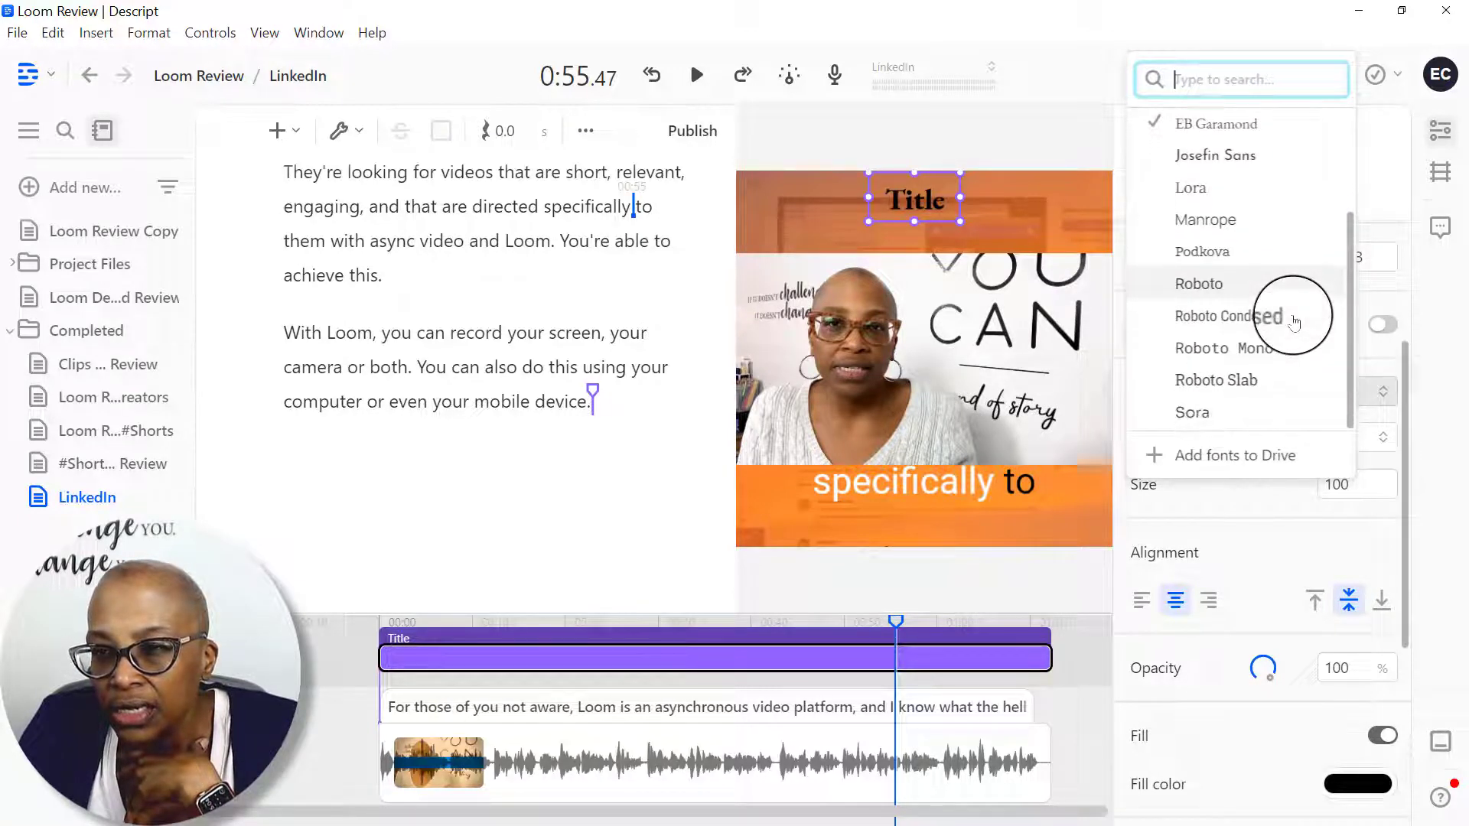
{"action": "left_click", "coordinate": [1254, 380]}
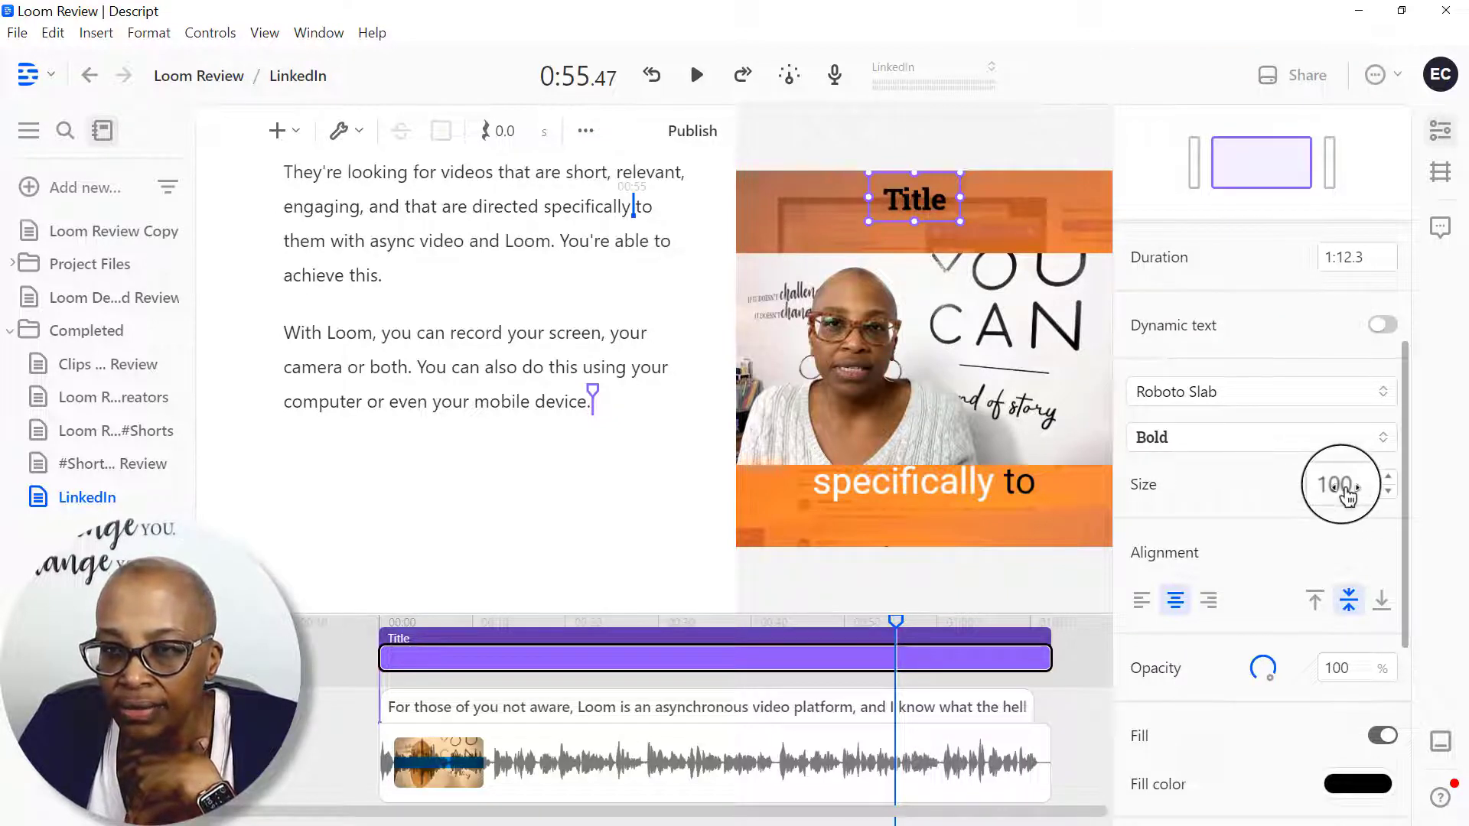
{"action": "left_click_drag", "start_coordinate": [1388, 486], "coordinate": [1468, 486]}
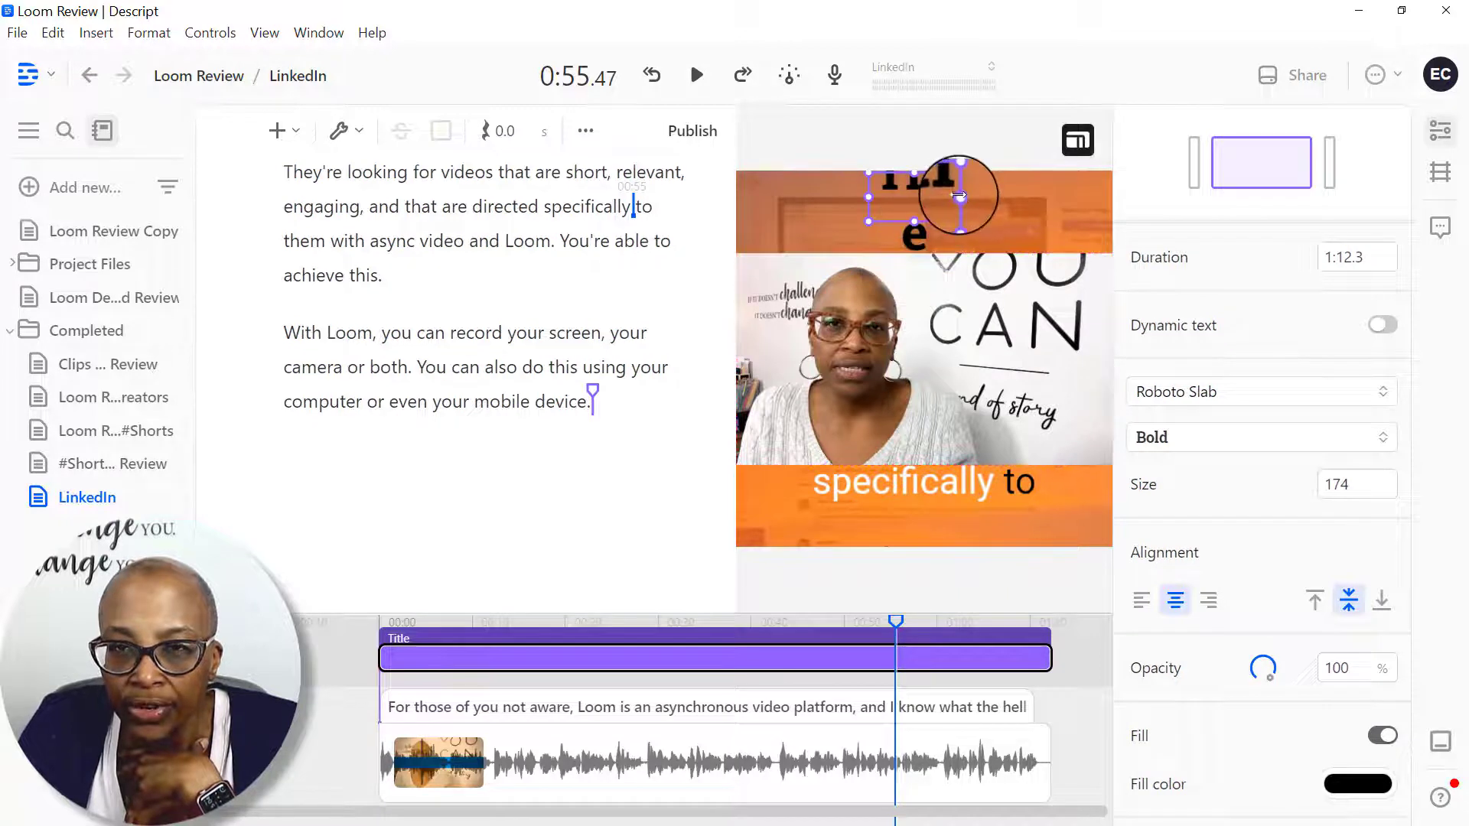
Step: Replace the placeholder title with "What is Loom" and widen its box to nearly the full frame width so it fits on one line
{"action": "mouse_move", "coordinate": [960, 196]}
{"action": "left_mouse_down"}
{"action": "mouse_move", "coordinate": [1061, 204]}
{"action": "mouse_move", "coordinate": [964, 214]}
{"action": "left_mouse_up"}
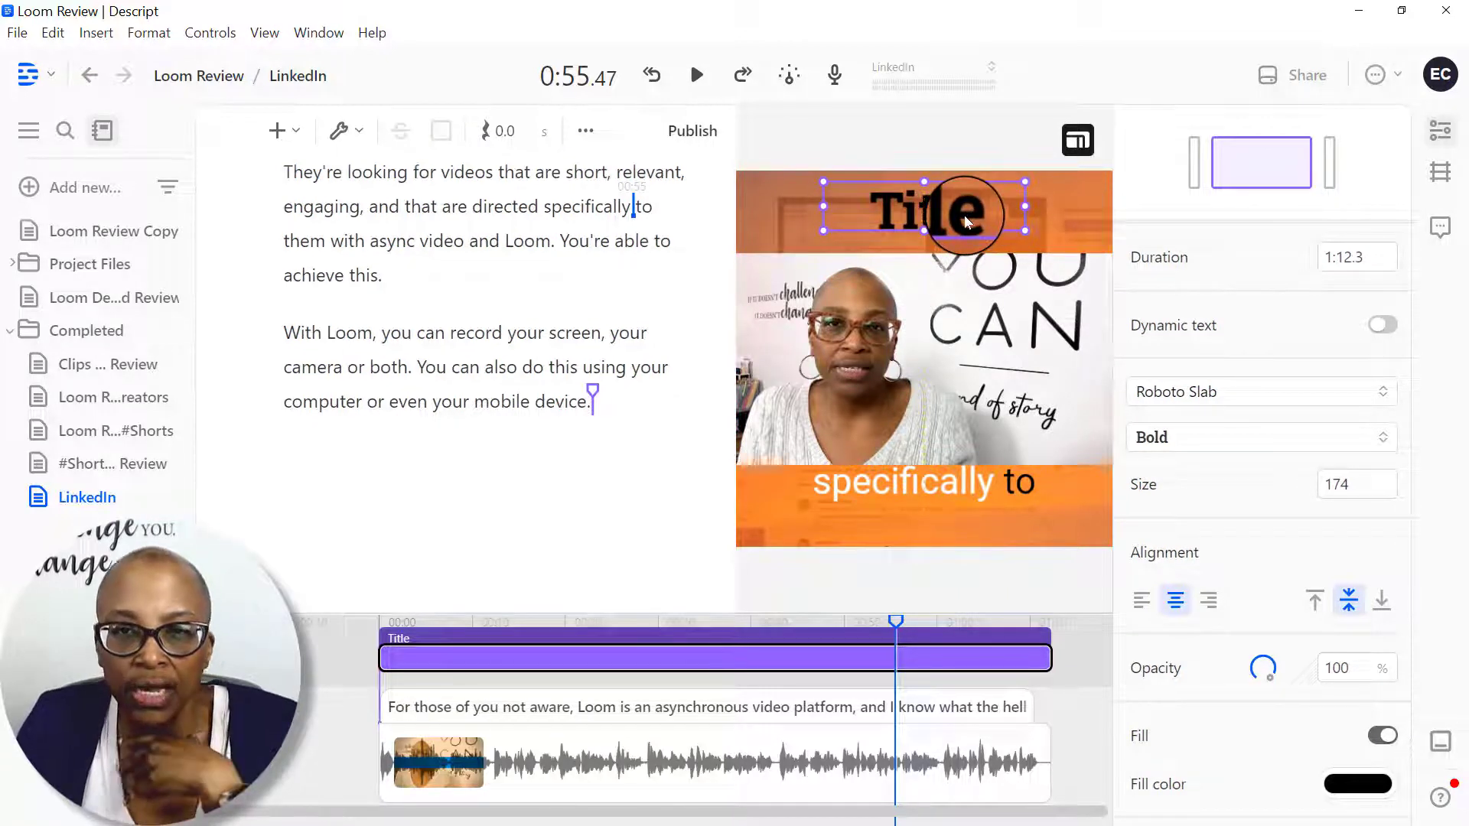
{"action": "double_click", "coordinate": [964, 214]}
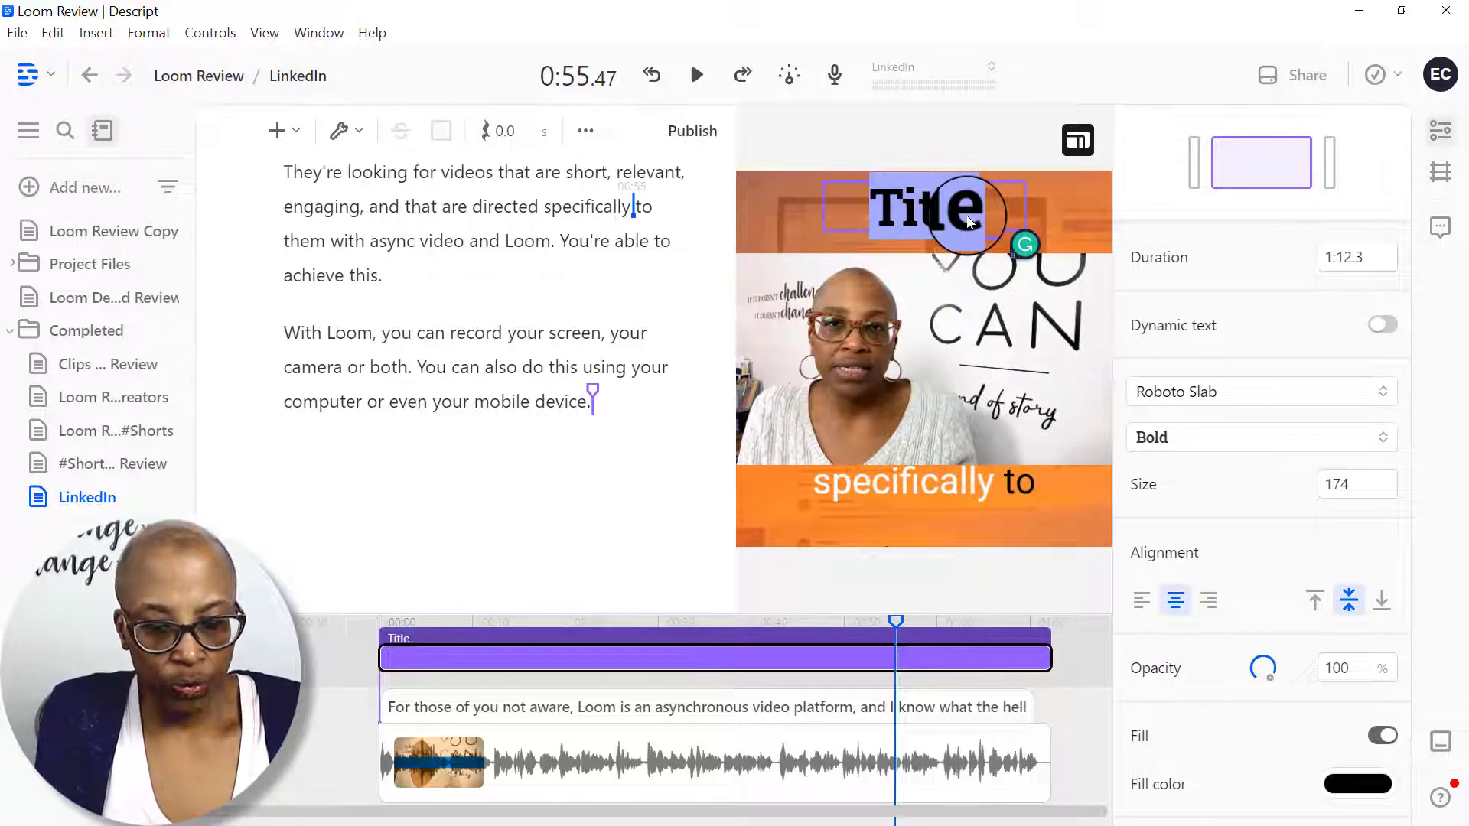
{"action": "type", "text": "What is"}
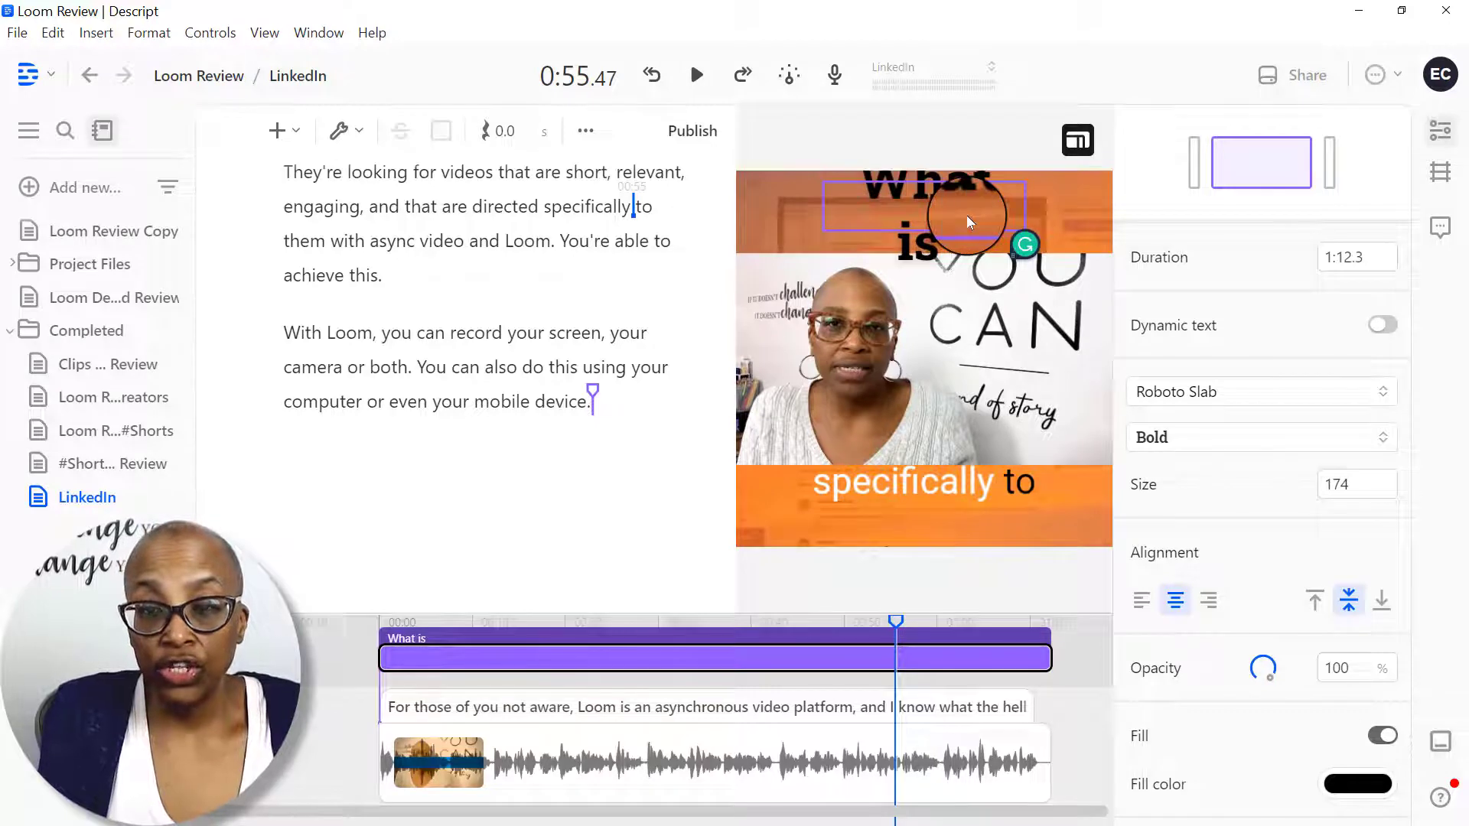
{"action": "type", "text": " Loom"}
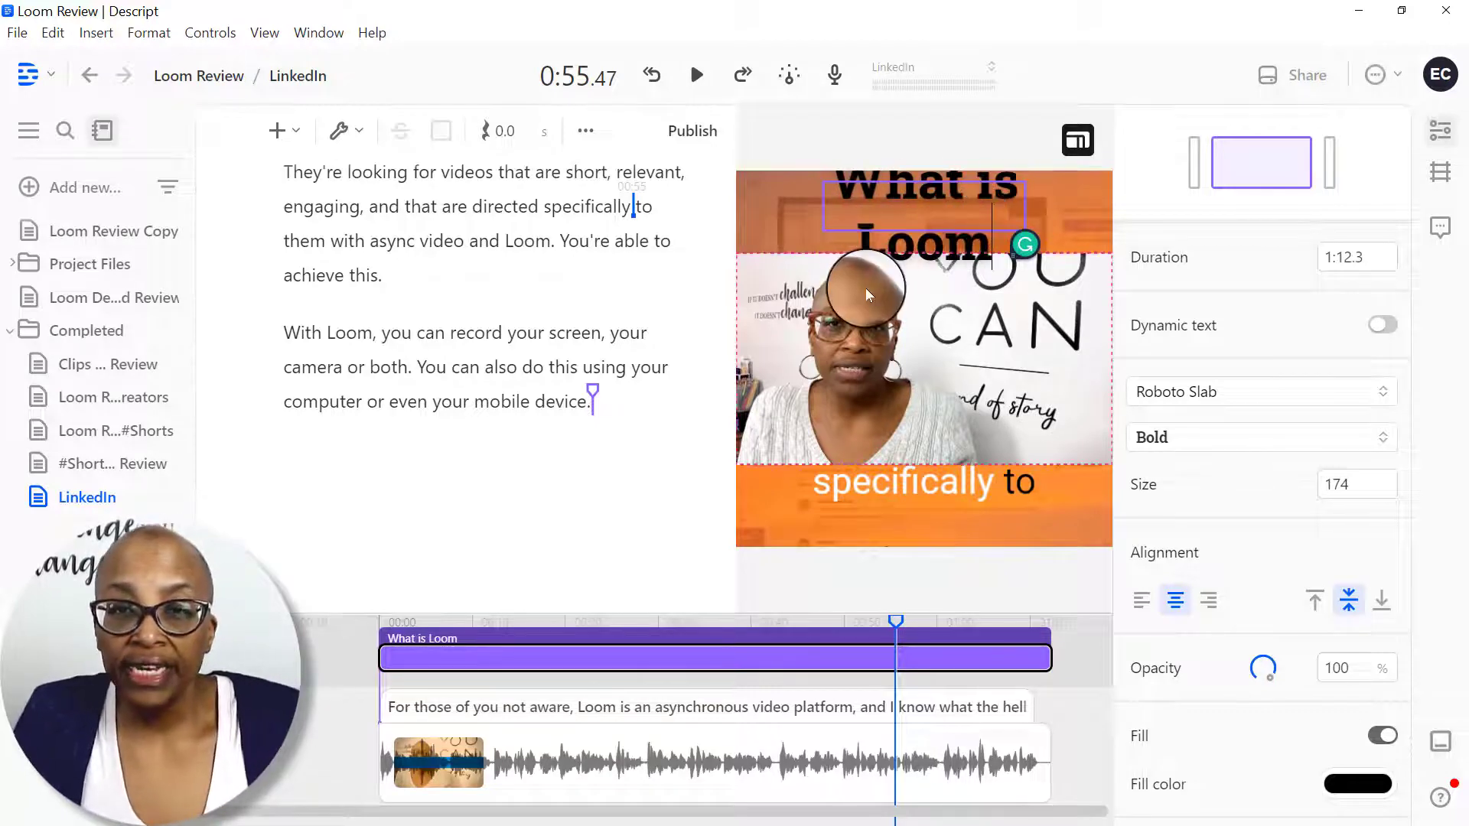
{"action": "left_click", "coordinate": [865, 288]}
{"action": "left_click", "coordinate": [874, 219]}
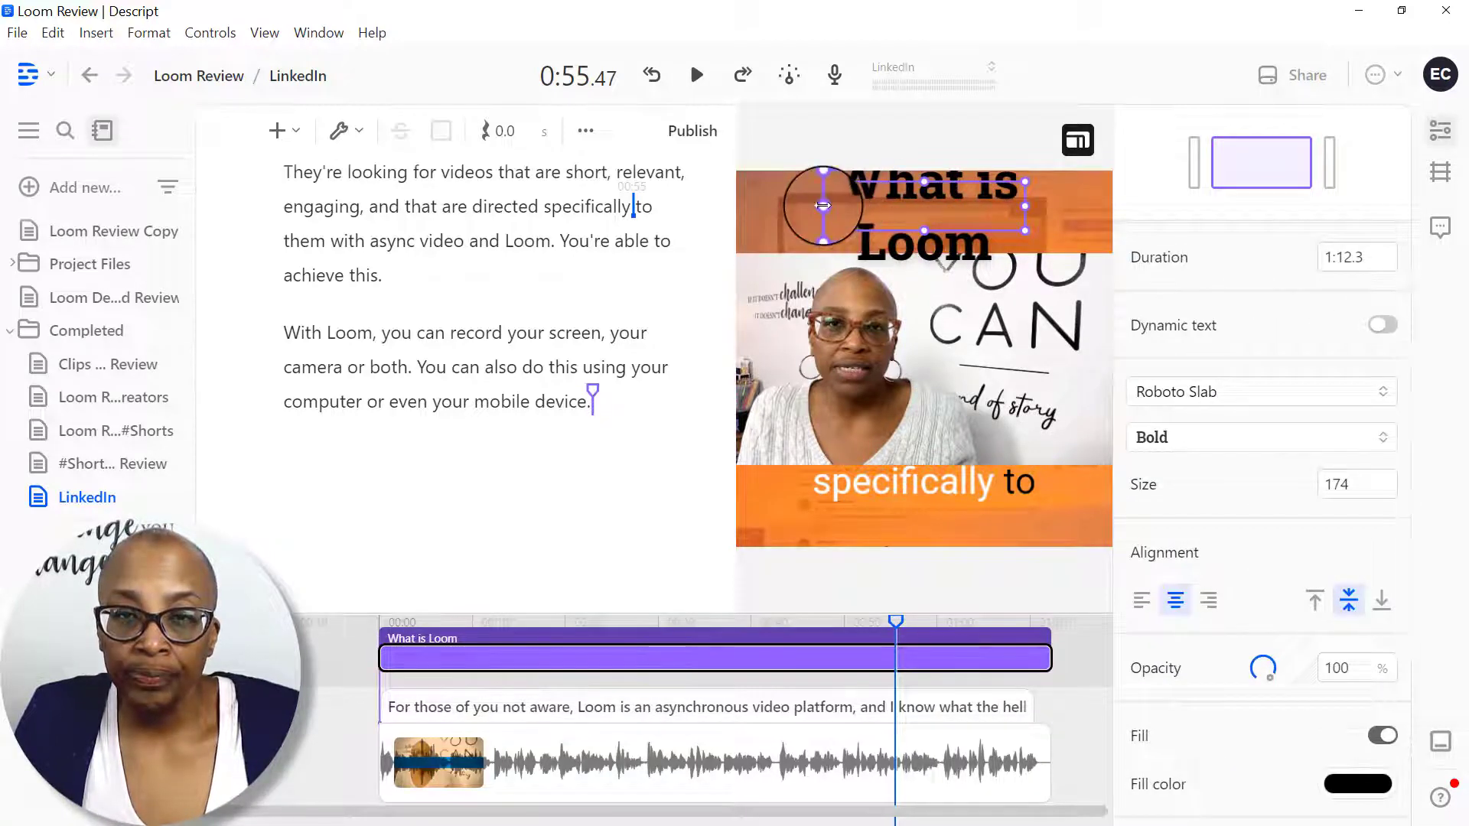
{"action": "left_click_drag", "start_coordinate": [823, 205], "coordinate": [743, 205]}
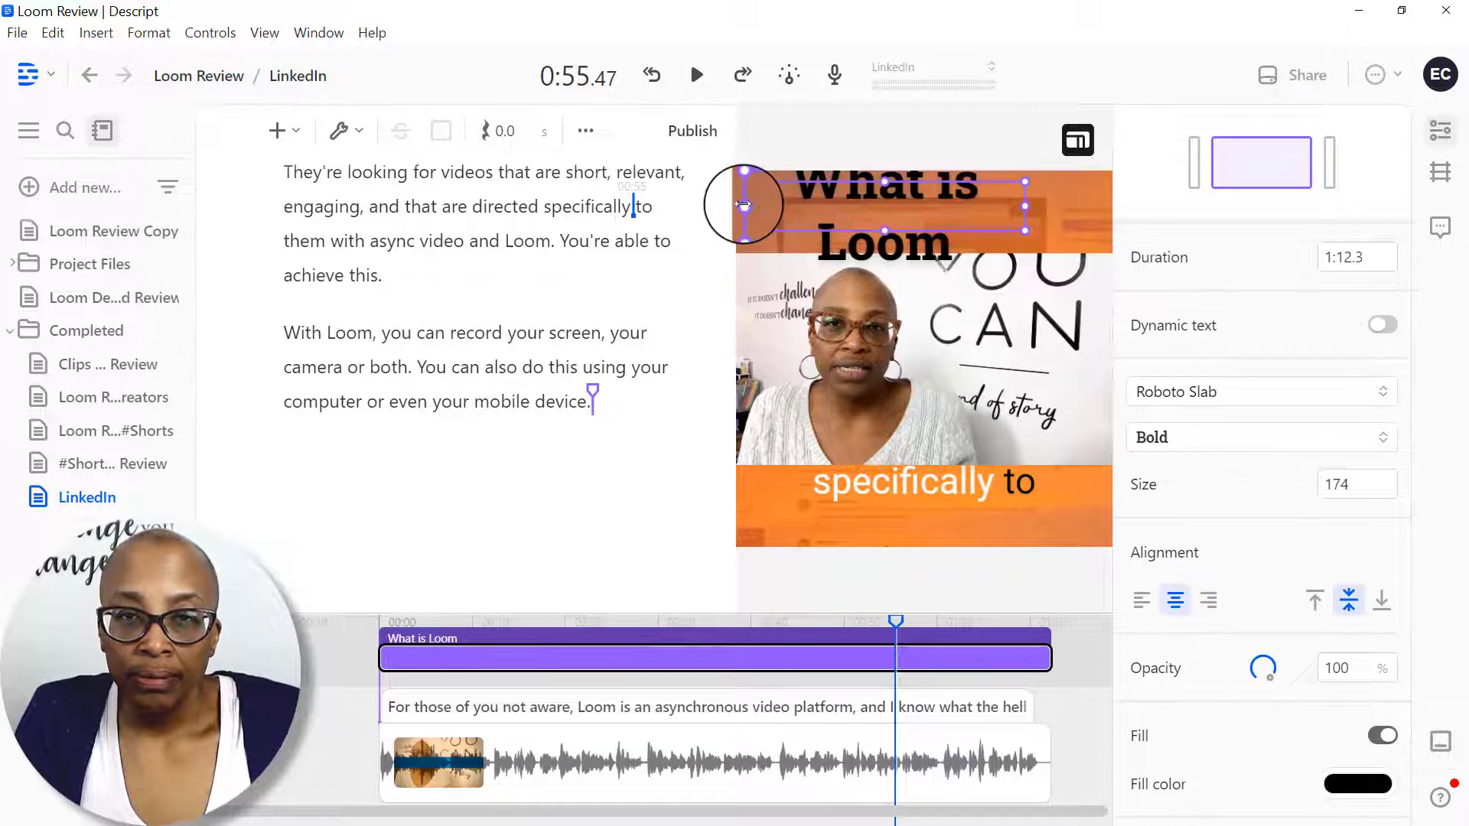
{"action": "left_click_drag", "start_coordinate": [1027, 205], "coordinate": [1101, 205]}
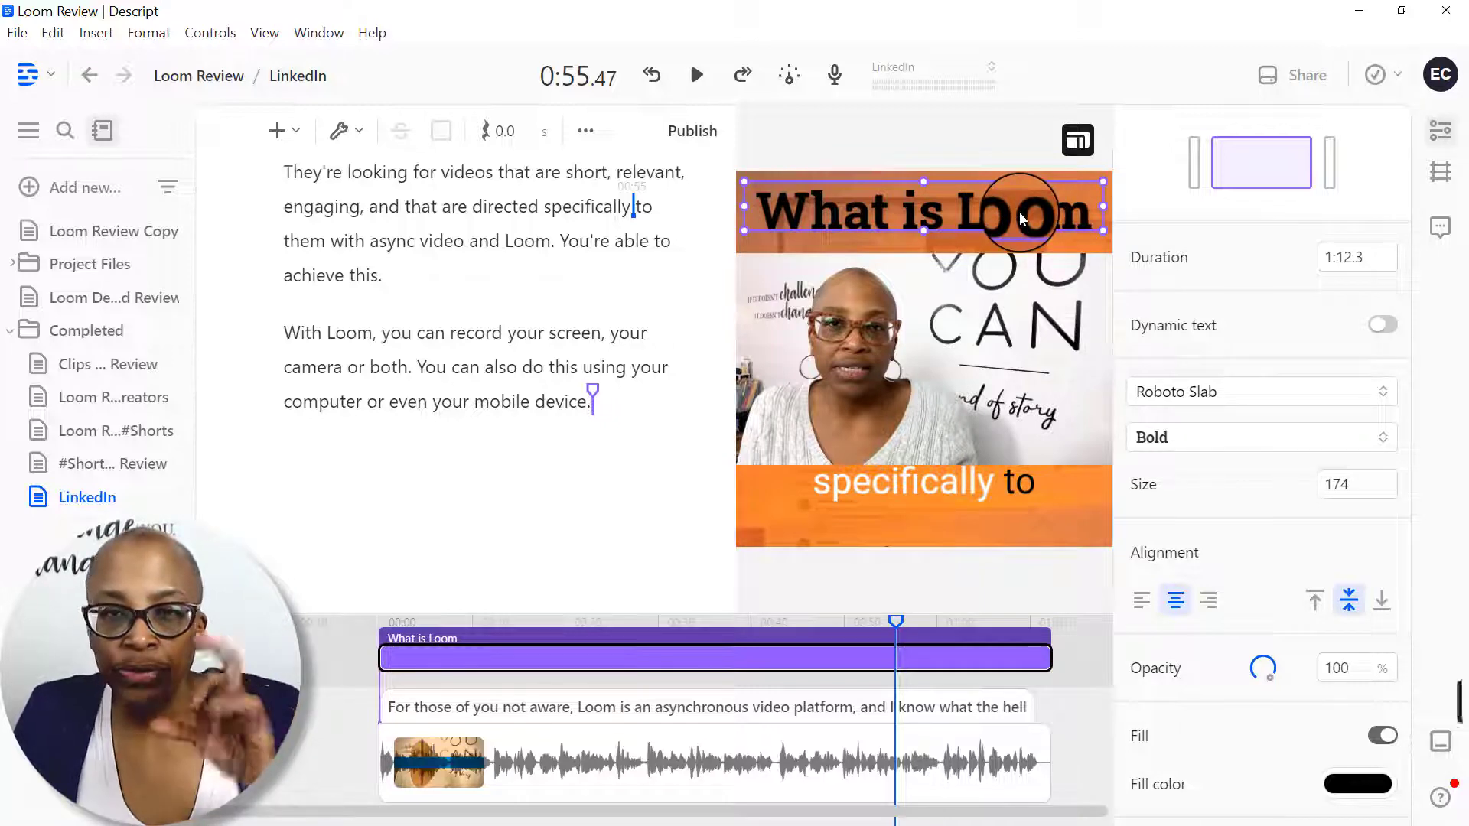
Step: Restyle the "What is" title beside the Loom logo in a white sans-serif font
{"action": "scroll", "coordinate": [566, 329], "scroll_direction": "up", "scroll_amount": 10}
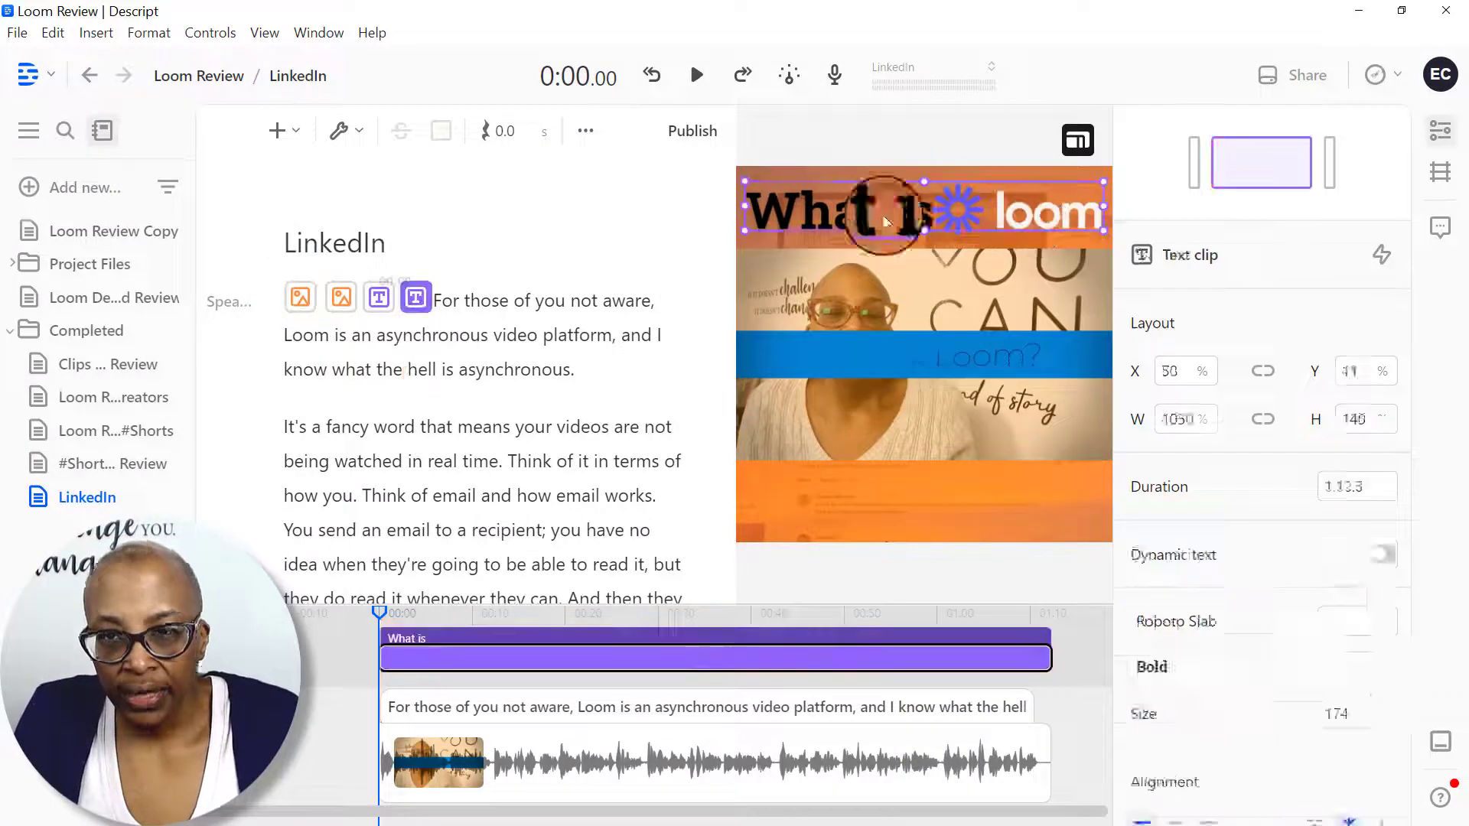
{"action": "left_click", "coordinate": [1272, 498]}
{"action": "left_click", "coordinate": [992, 215]}
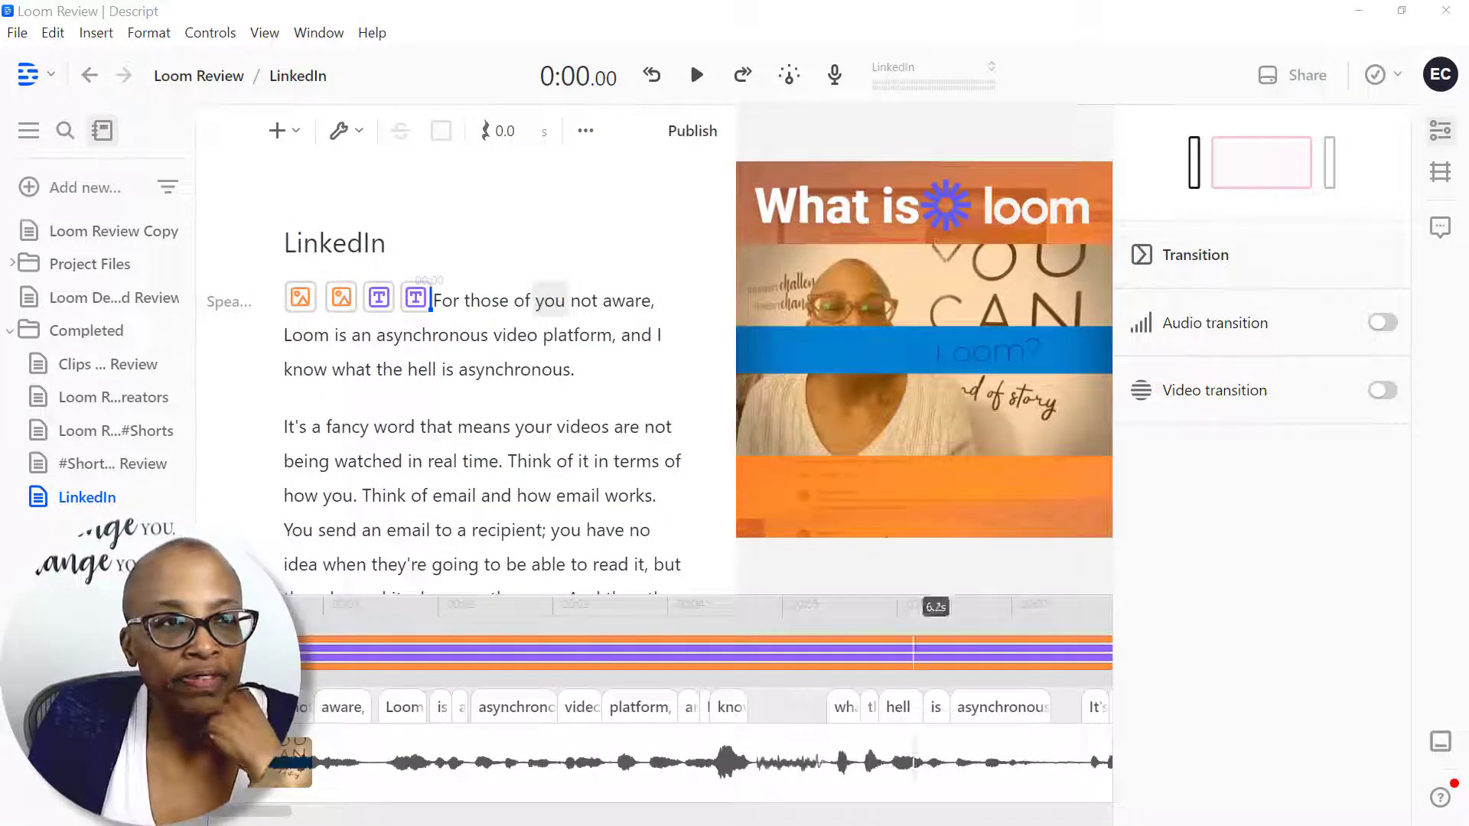
Step: Insert a progress bar along the video's lower edge, about 1088 wide and 29 high, at X 50% and Y 78%
{"action": "left_click", "coordinate": [295, 137]}
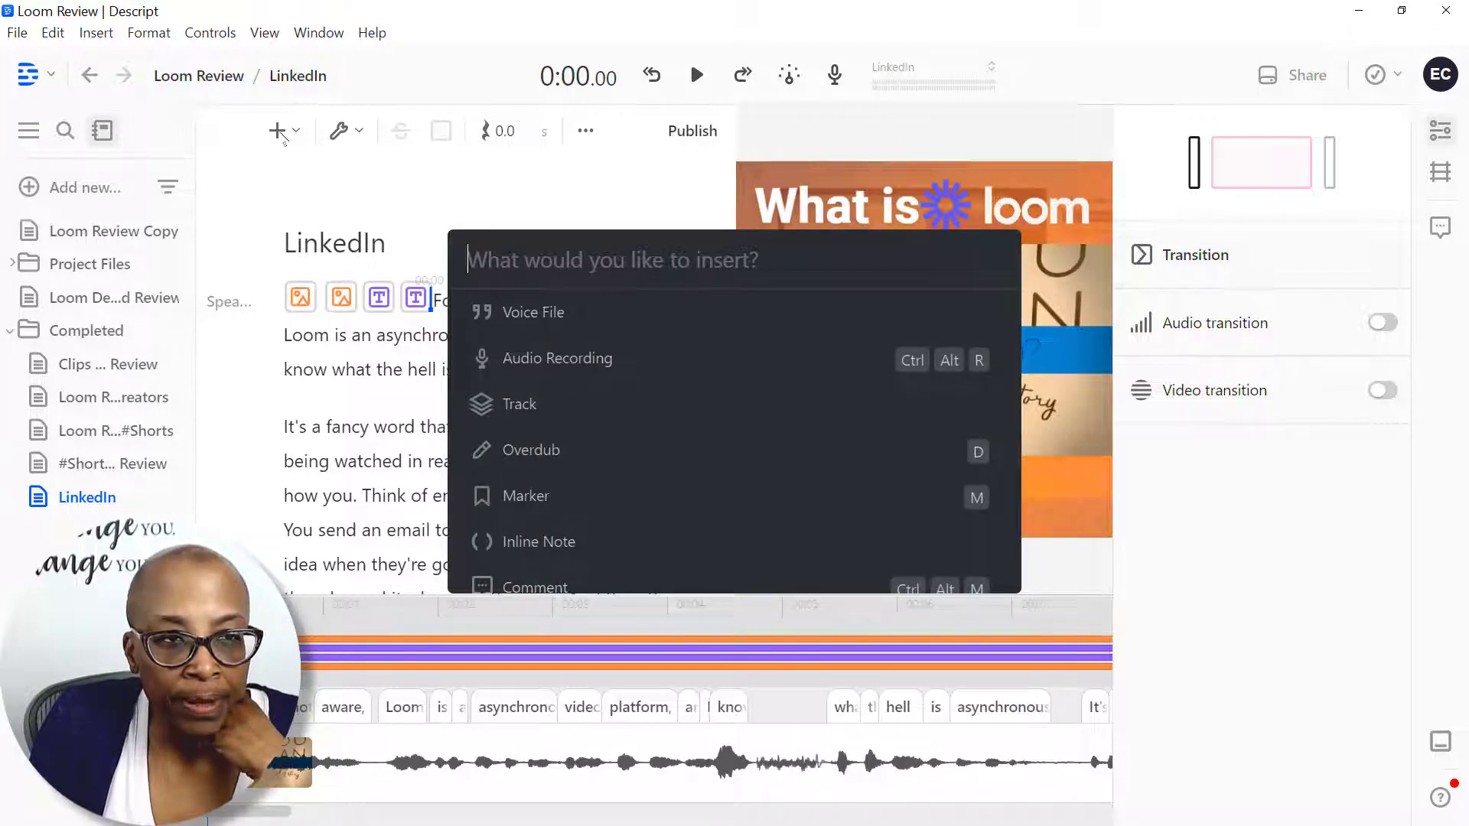
{"action": "scroll", "coordinate": [545, 417], "scroll_direction": "down", "scroll_amount": 5}
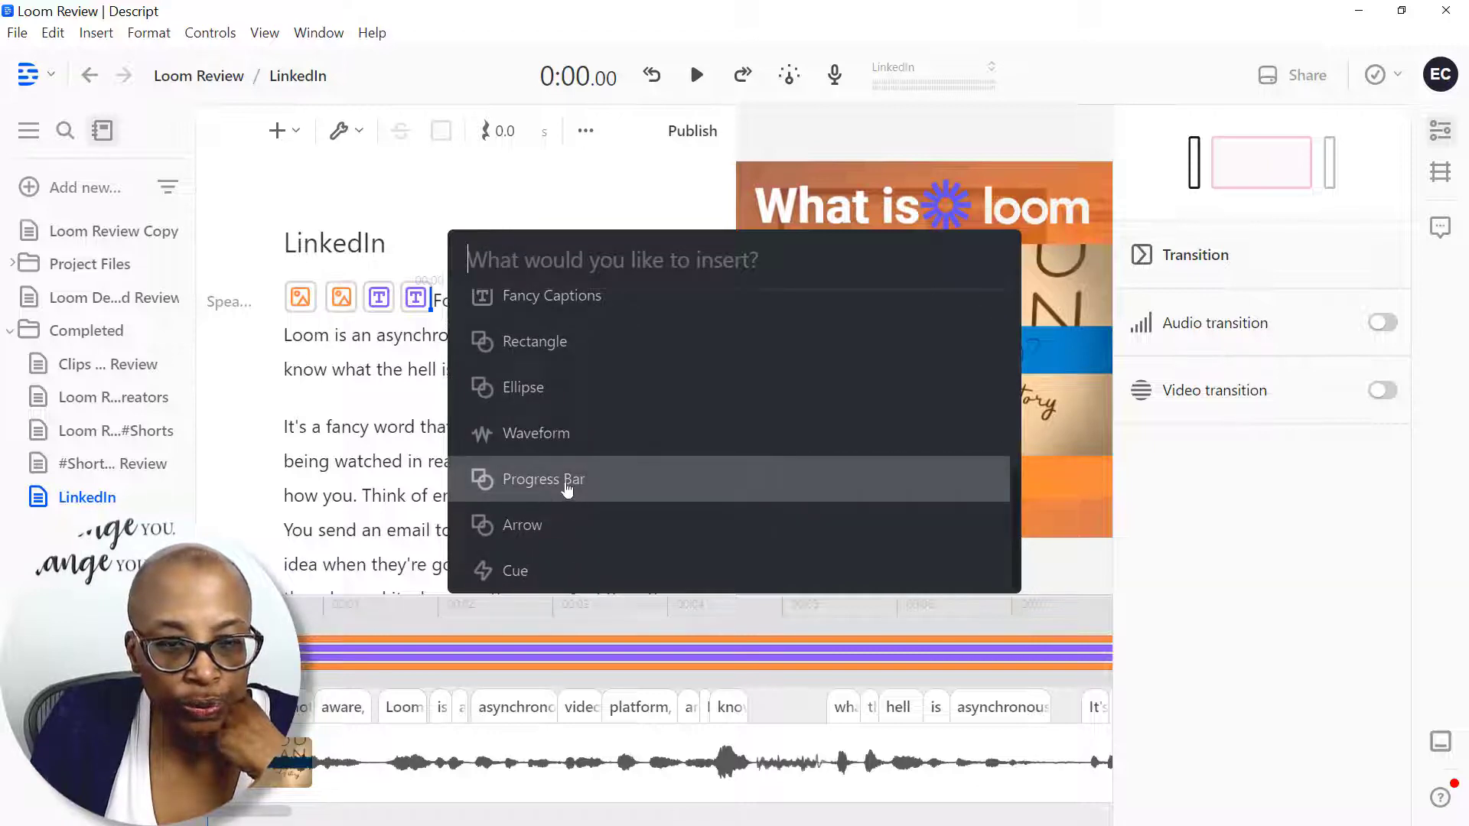
{"action": "left_click", "coordinate": [567, 488]}
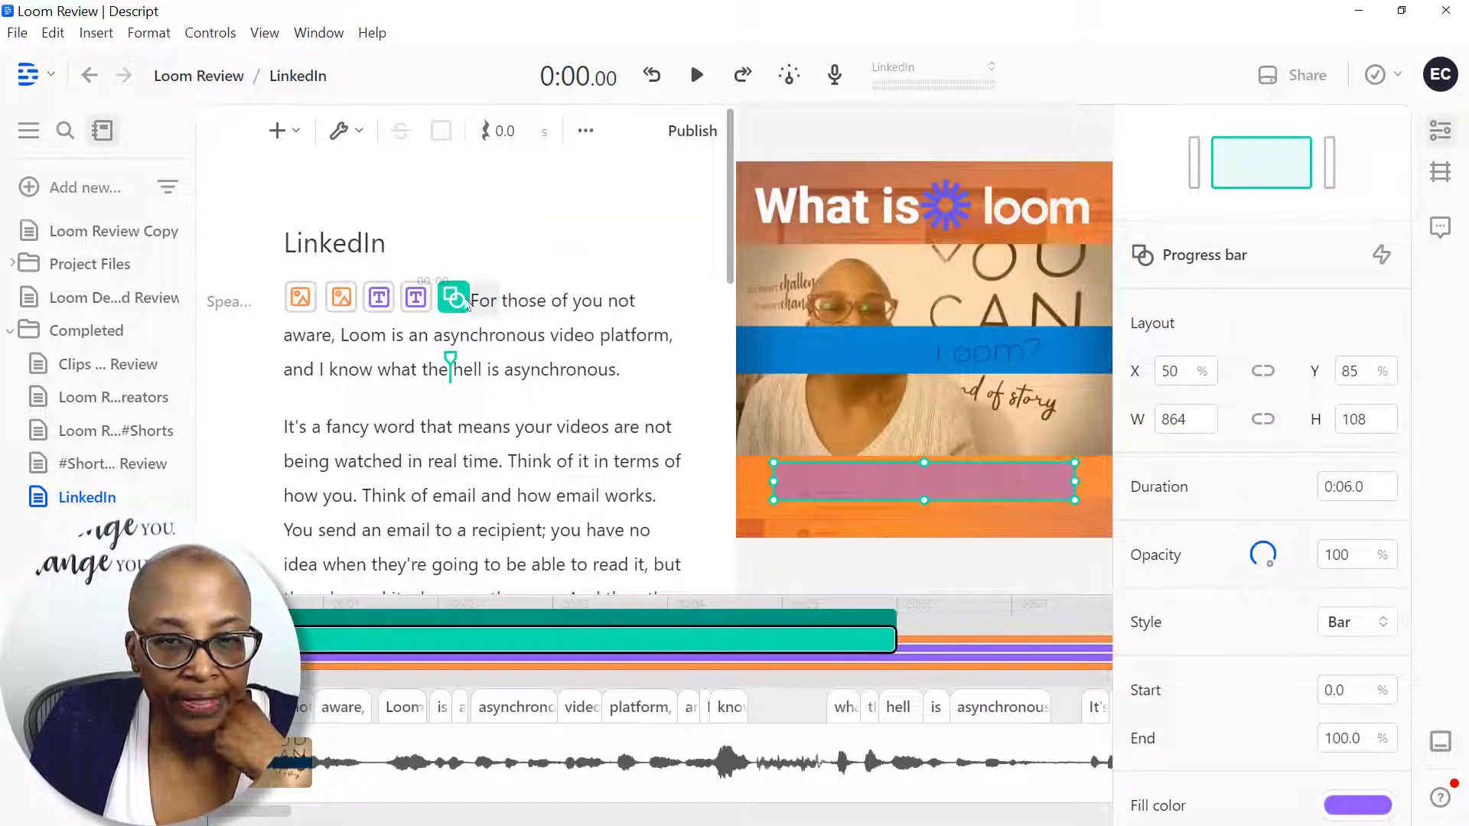
{"action": "left_click_drag", "start_coordinate": [880, 494], "coordinate": [845, 456]}
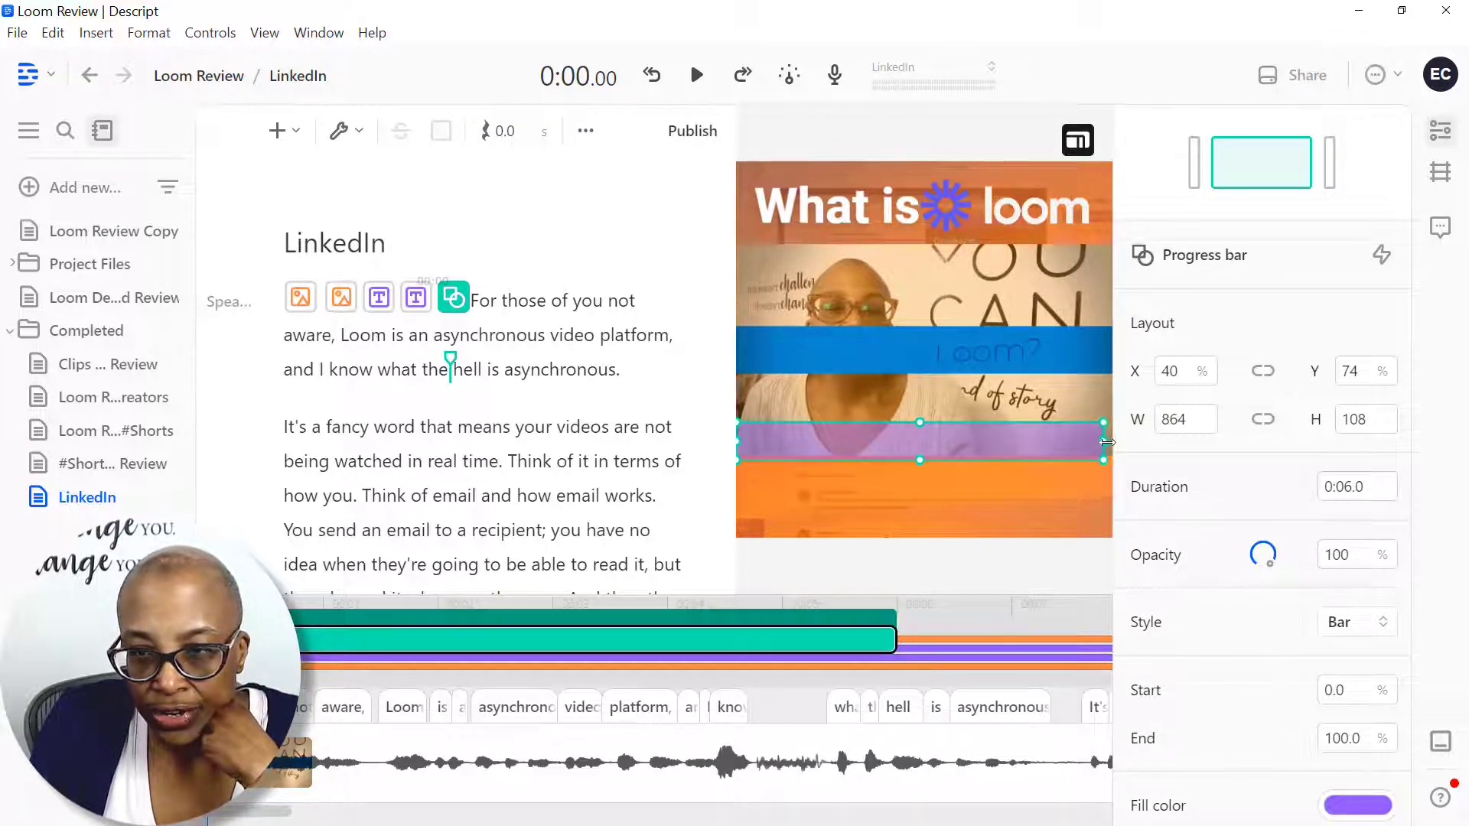
{"action": "left_click_drag", "start_coordinate": [1110, 441], "coordinate": [1117, 449]}
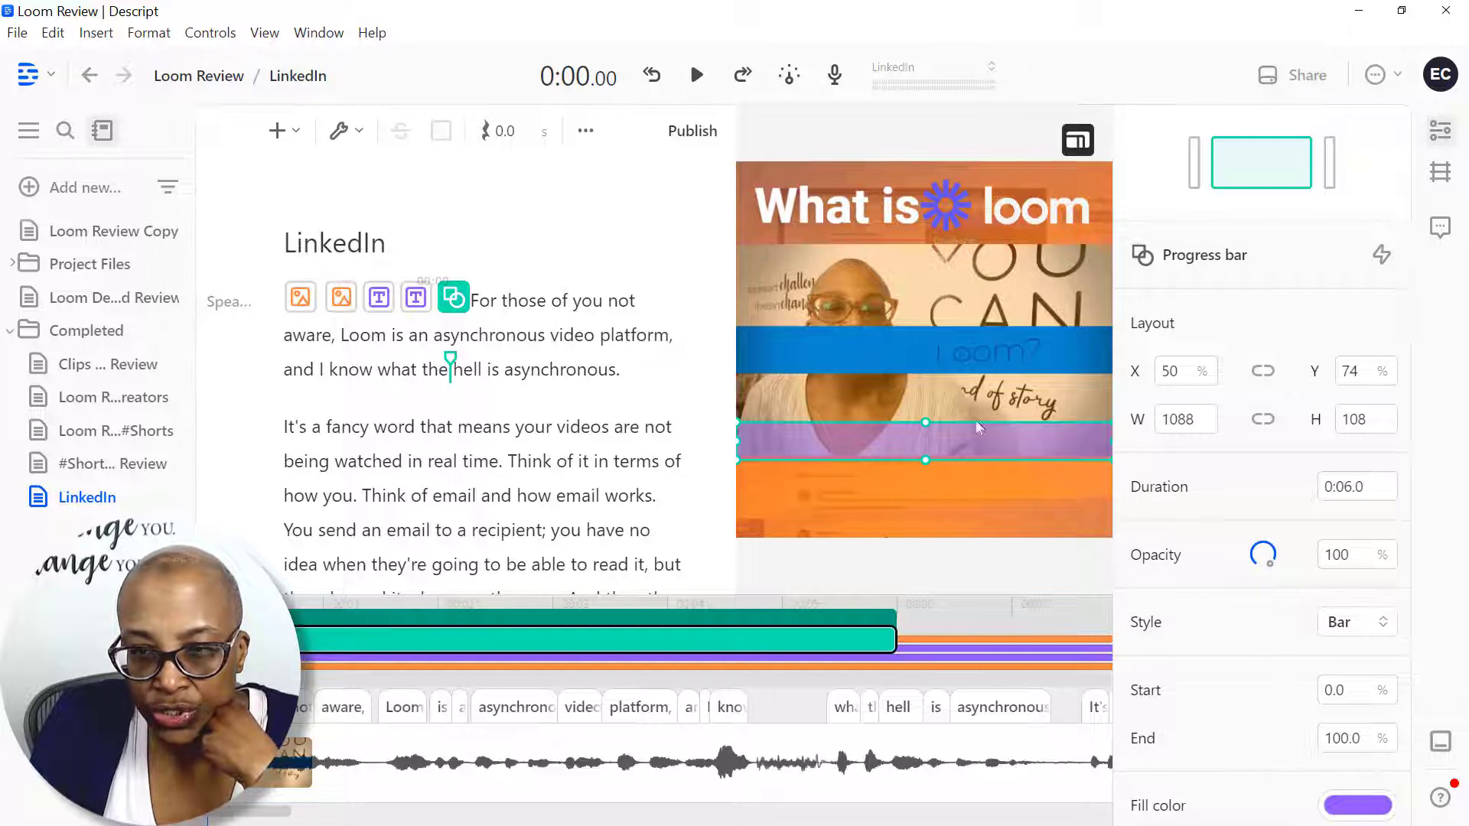
{"action": "left_click_drag", "start_coordinate": [925, 423], "coordinate": [925, 443]}
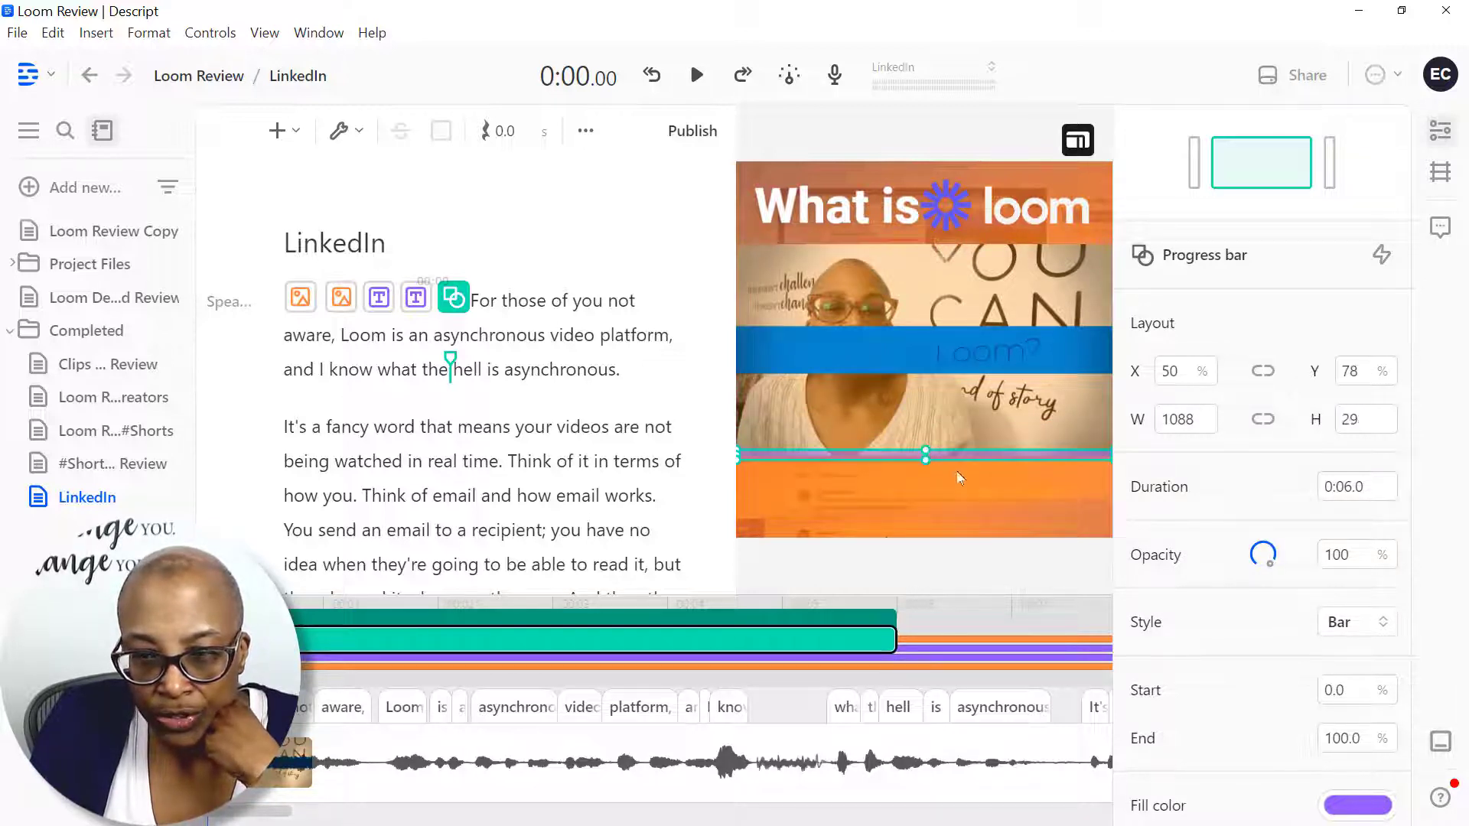
Step: Color the progress bar dark navy and set its background color to 063268 with an alpha of 36
{"action": "left_click", "coordinate": [1358, 806]}
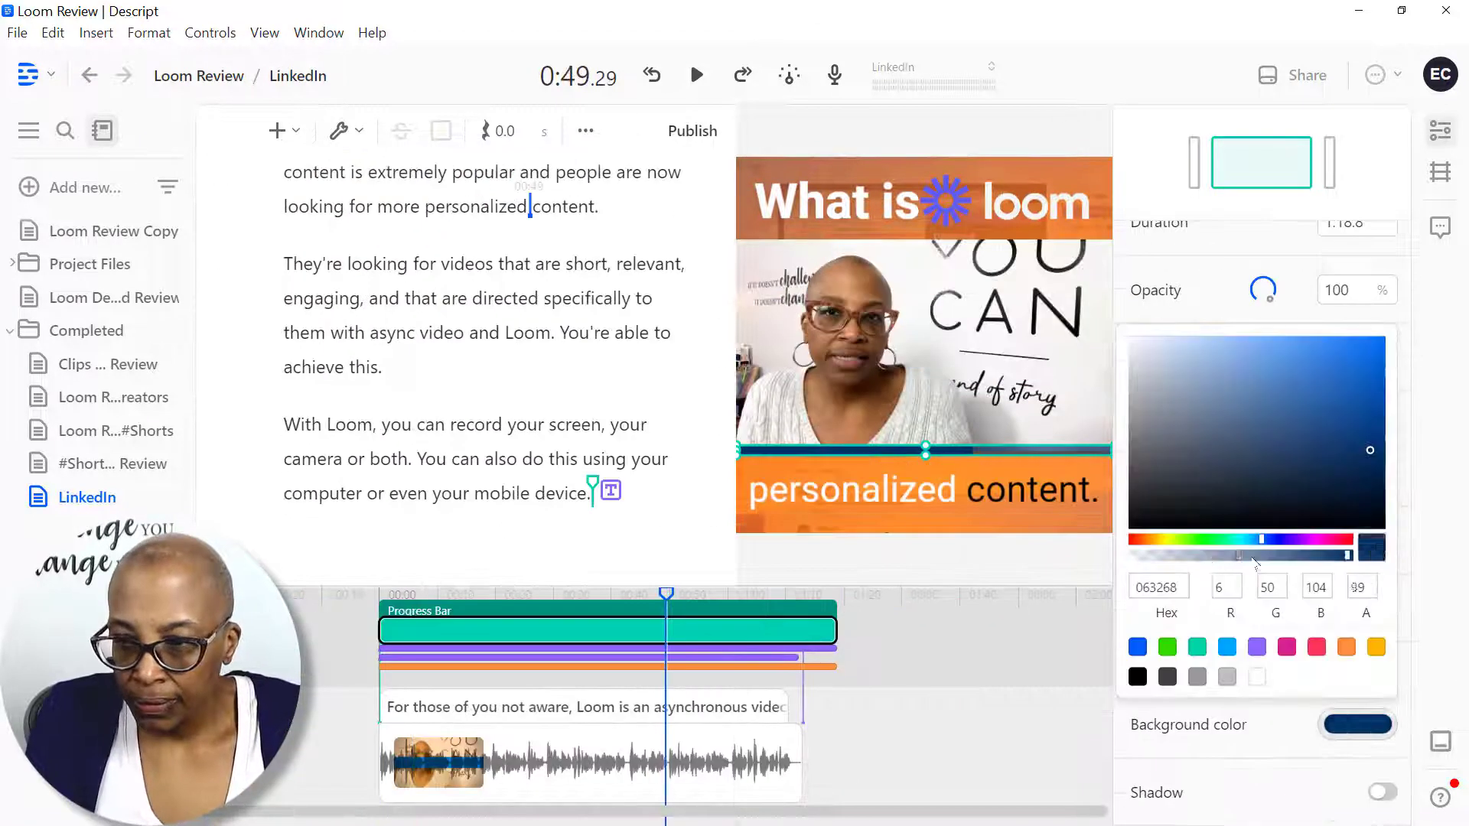
{"action": "left_click_drag", "start_coordinate": [1224, 556], "coordinate": [1211, 556]}
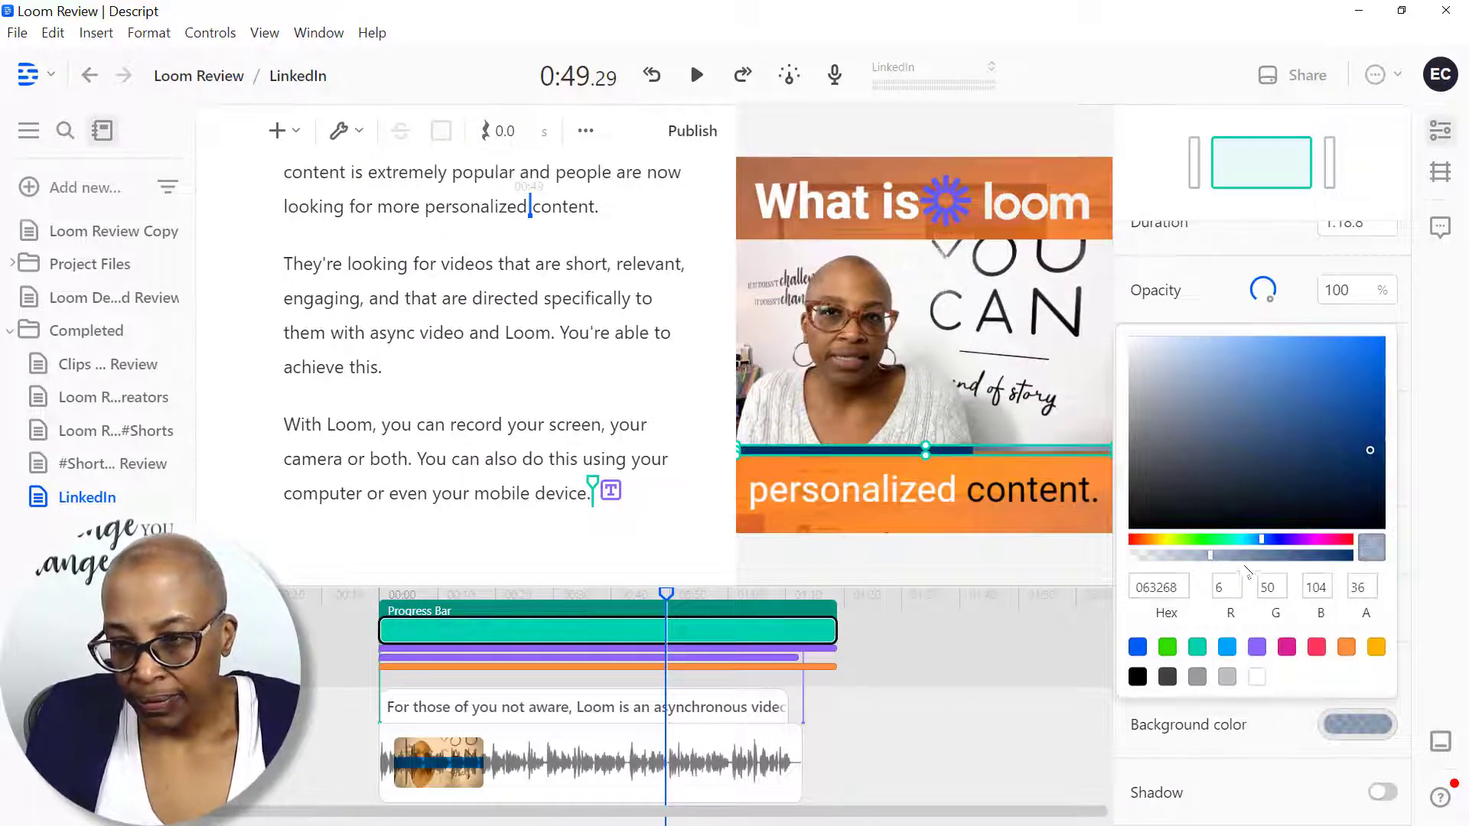
{"action": "left_click", "coordinate": [1084, 639]}
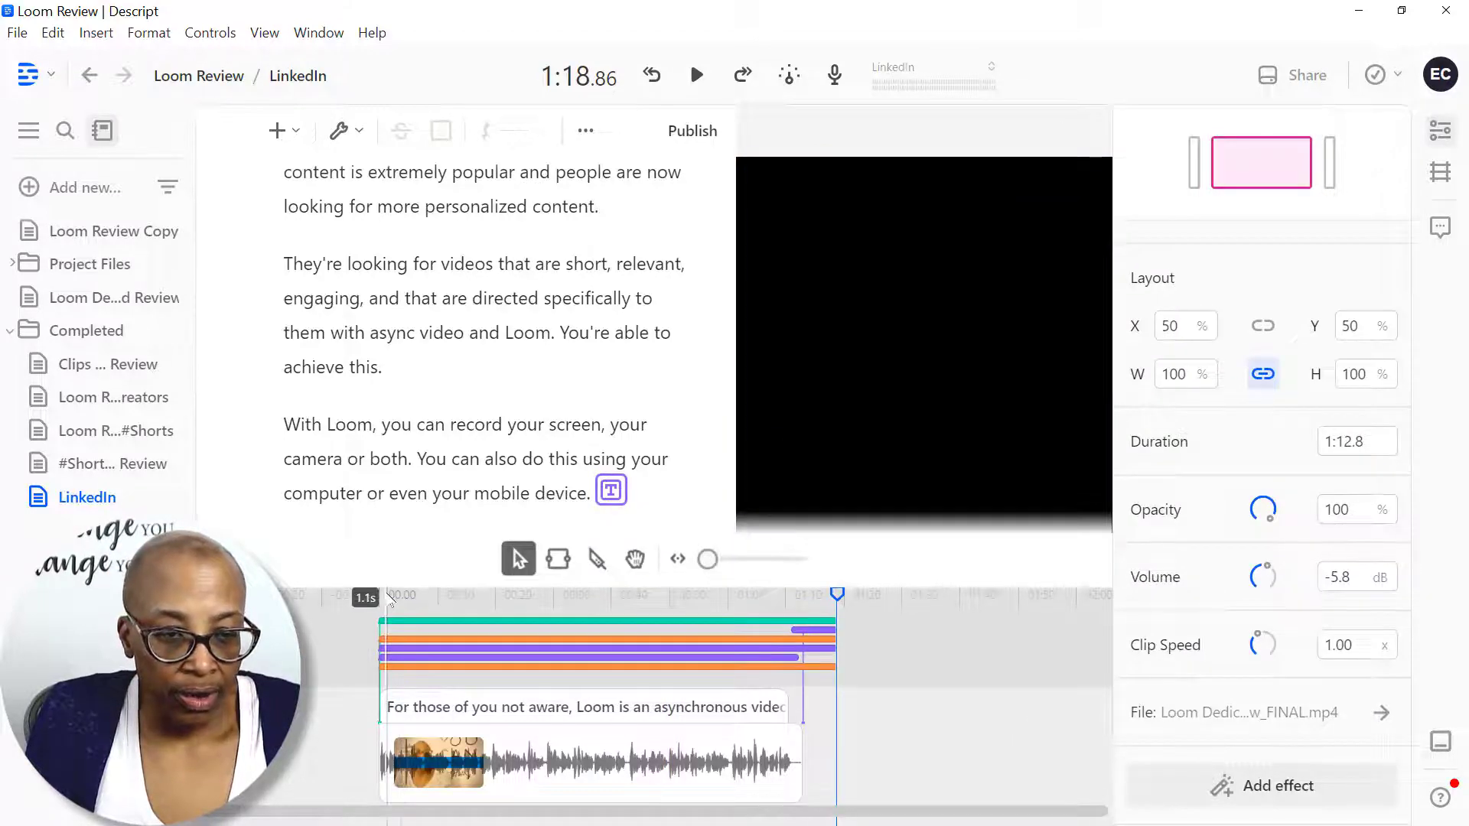
Step: Preview the title, captions and progress bar by playing the clip from near its start
{"action": "left_click", "coordinate": [389, 597]}
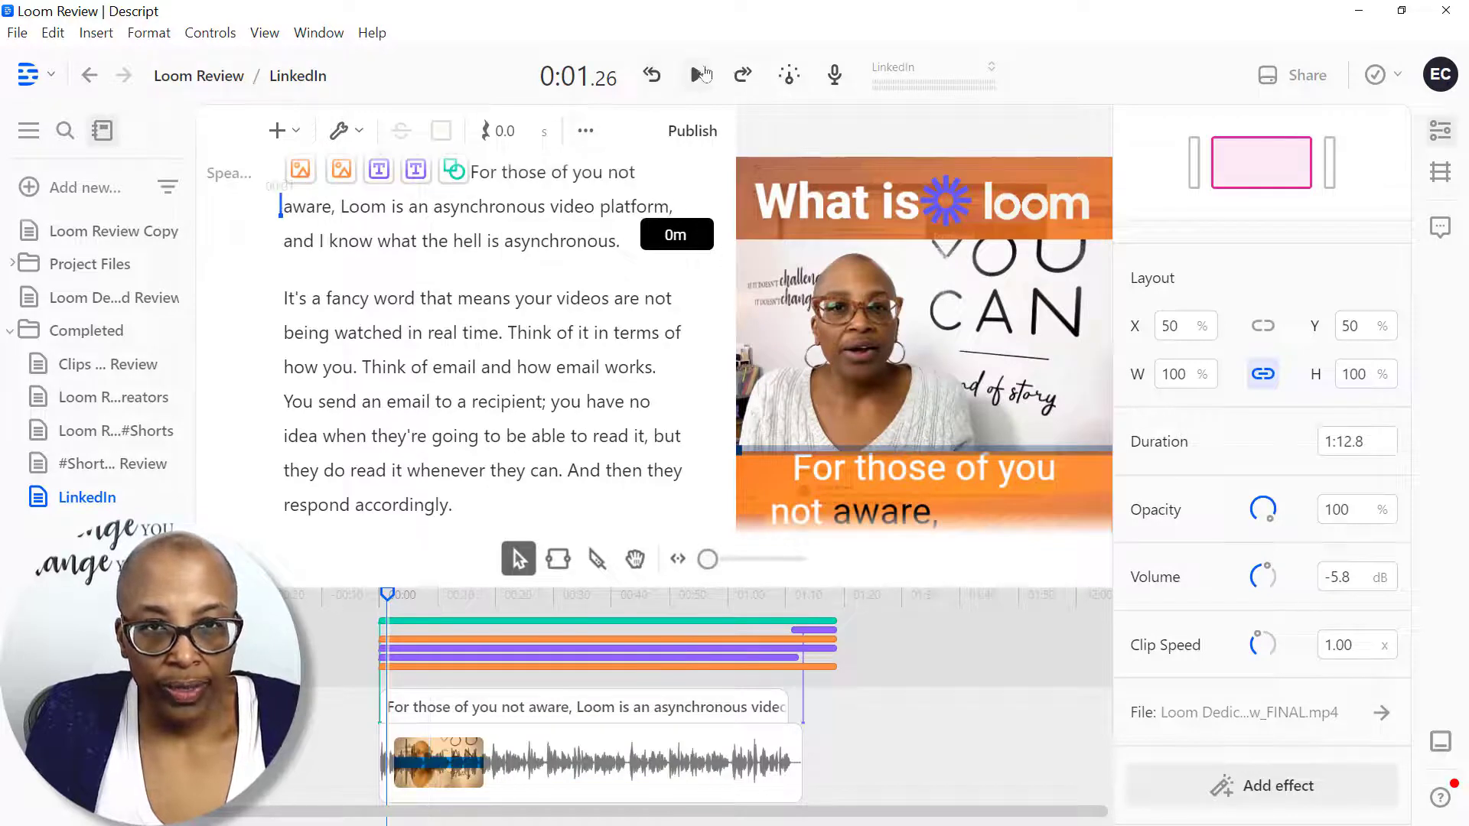
{"action": "left_click", "coordinate": [702, 74]}
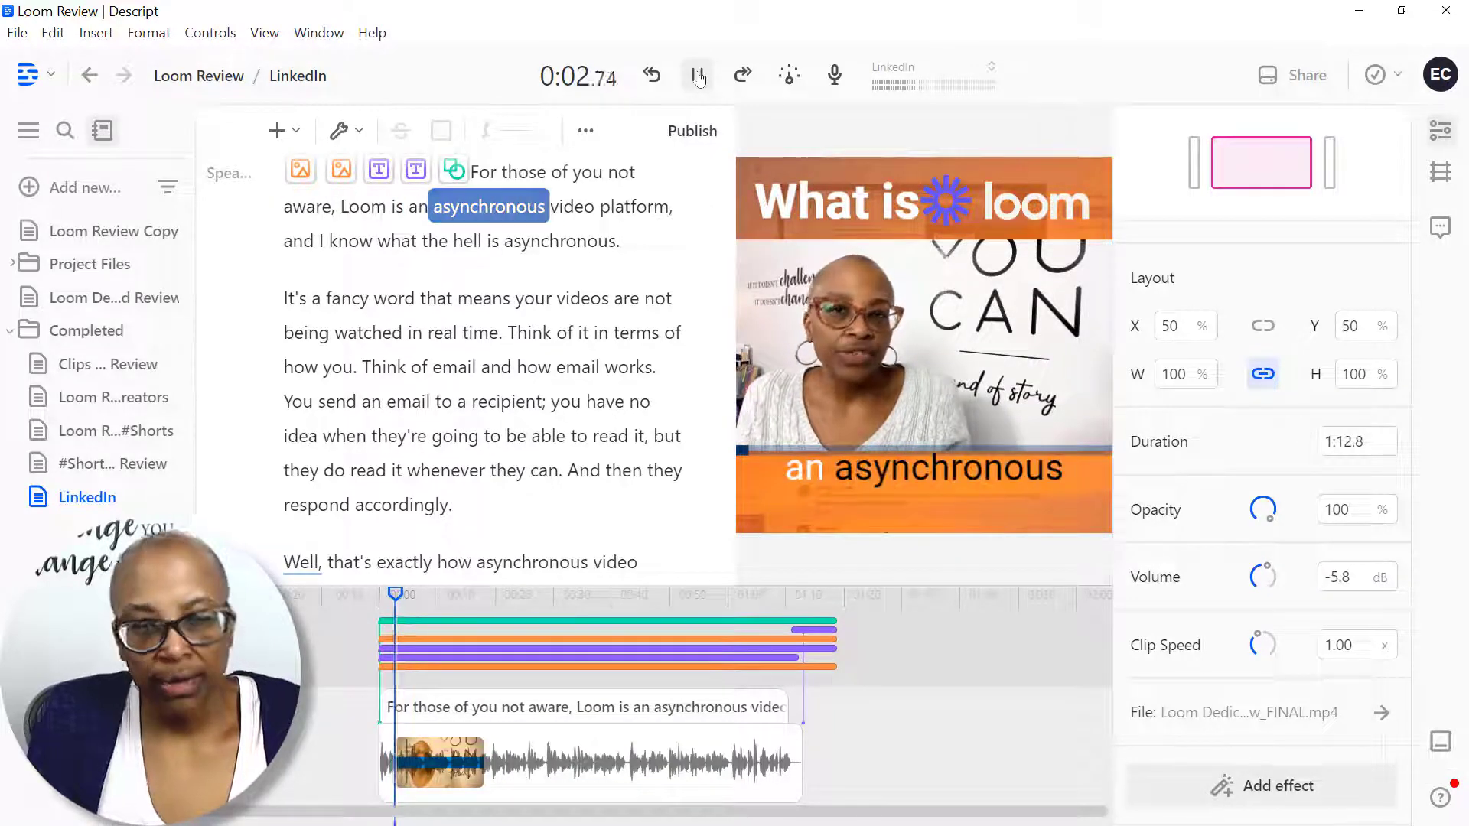
{"action": "left_click", "coordinate": [597, 207]}
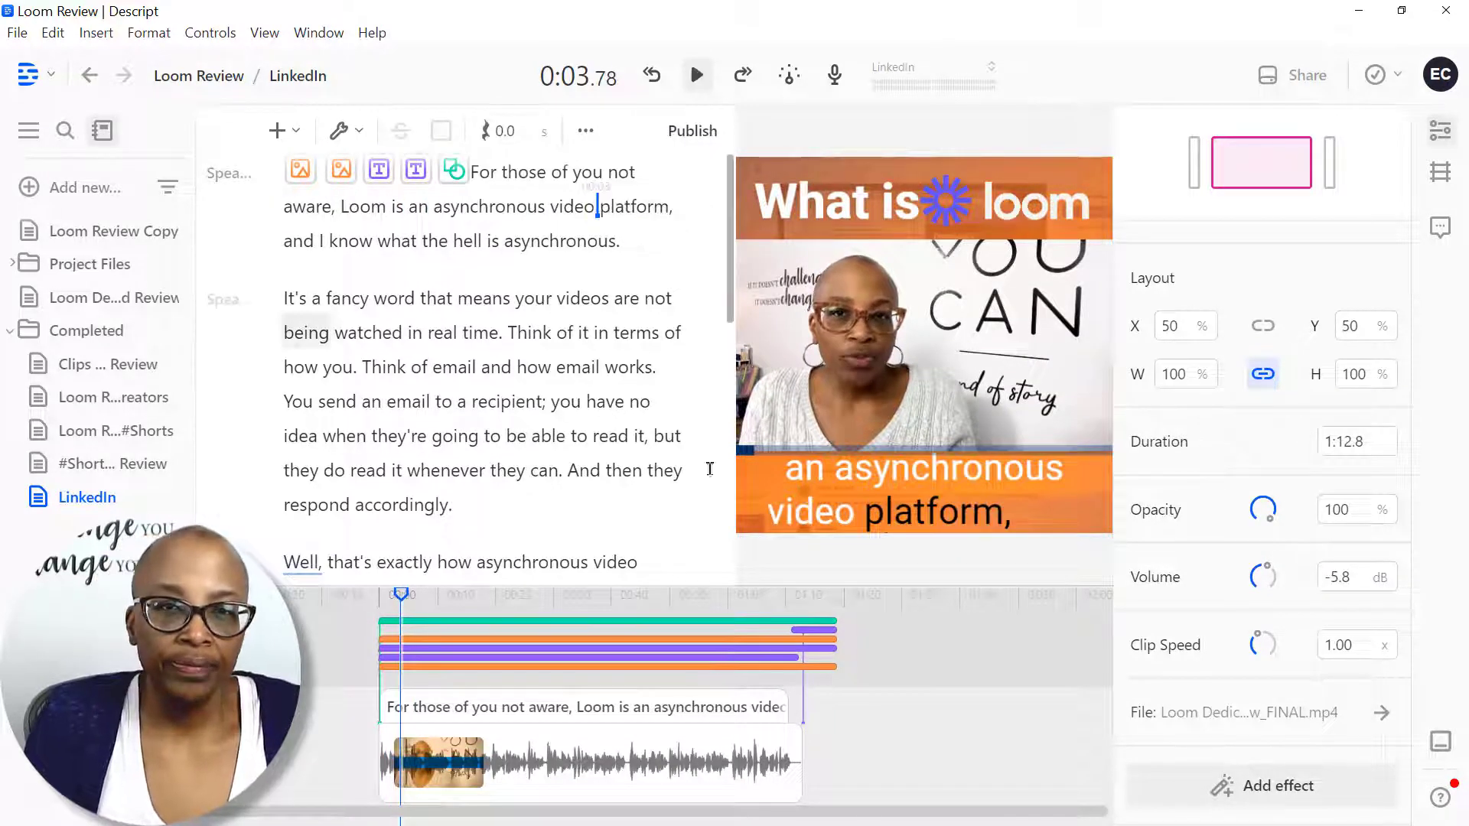
Step: Open the video file export settings for the LinkedIn composition and review its format, audio, video and metadata options
{"action": "left_click", "coordinate": [704, 138]}
{"action": "left_click", "coordinate": [596, 122]}
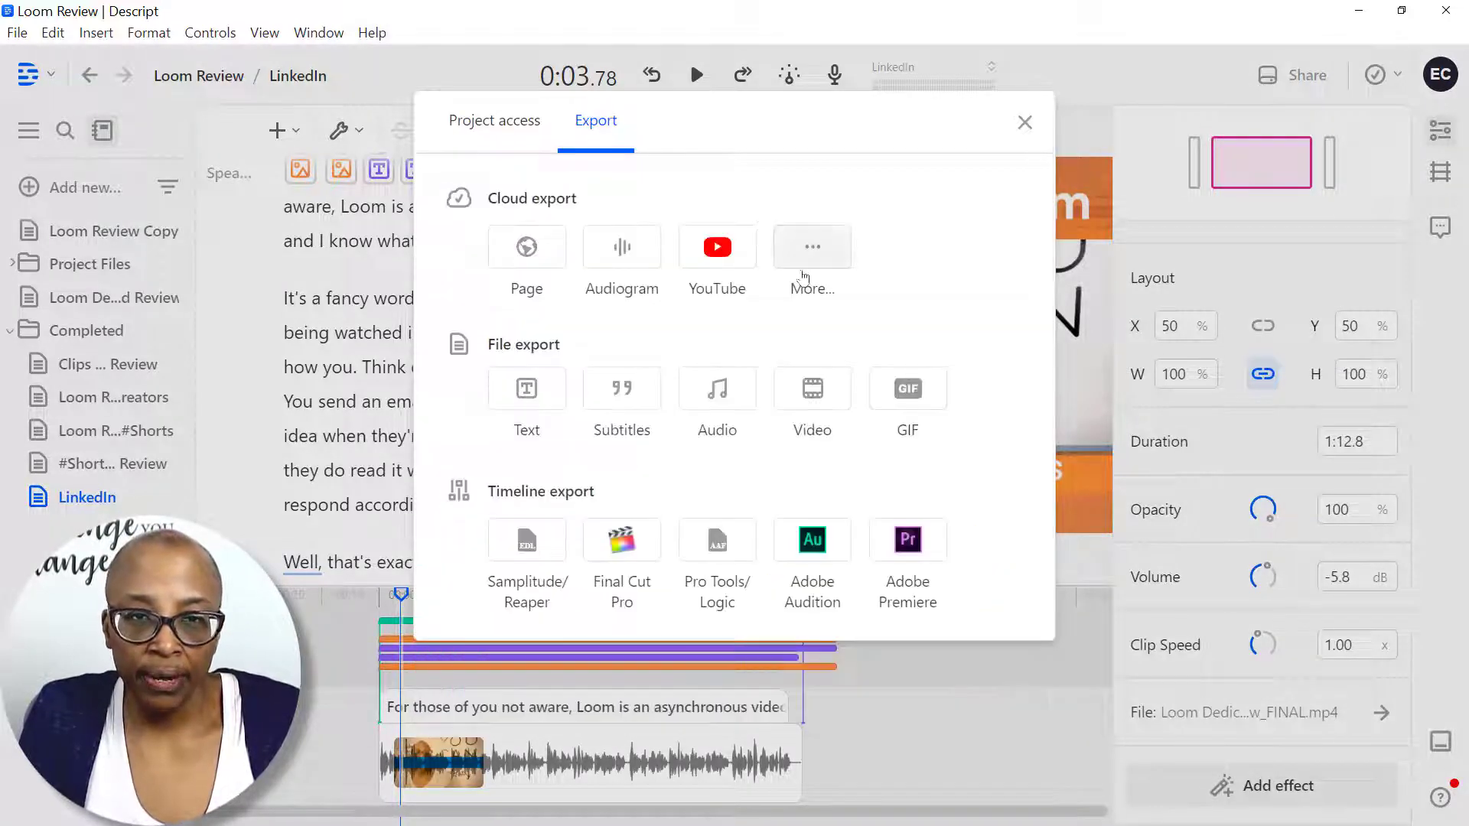
{"action": "left_click", "coordinate": [813, 394]}
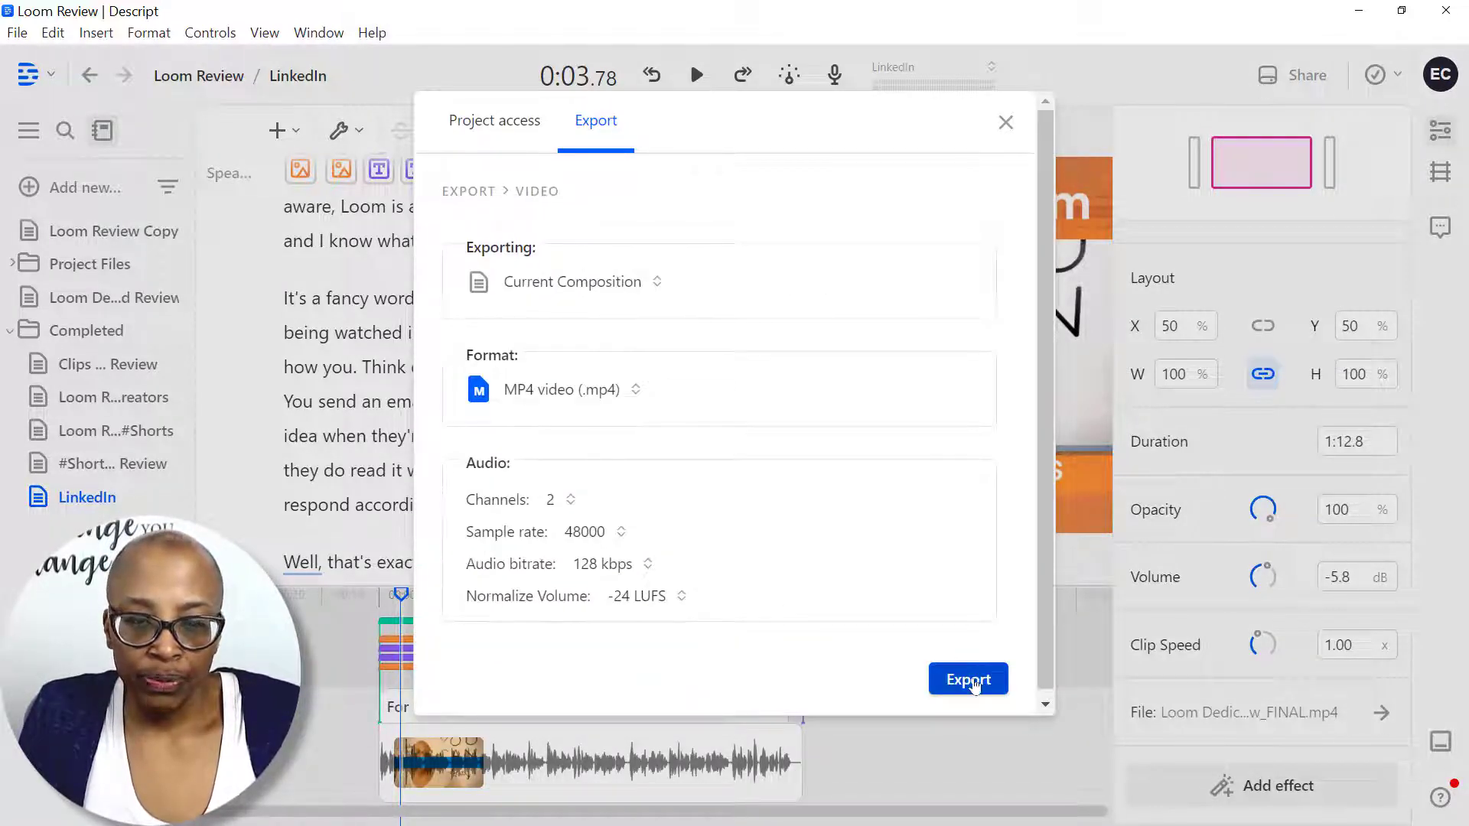
{"action": "scroll", "coordinate": [811, 321], "scroll_direction": "down", "scroll_amount": 1}
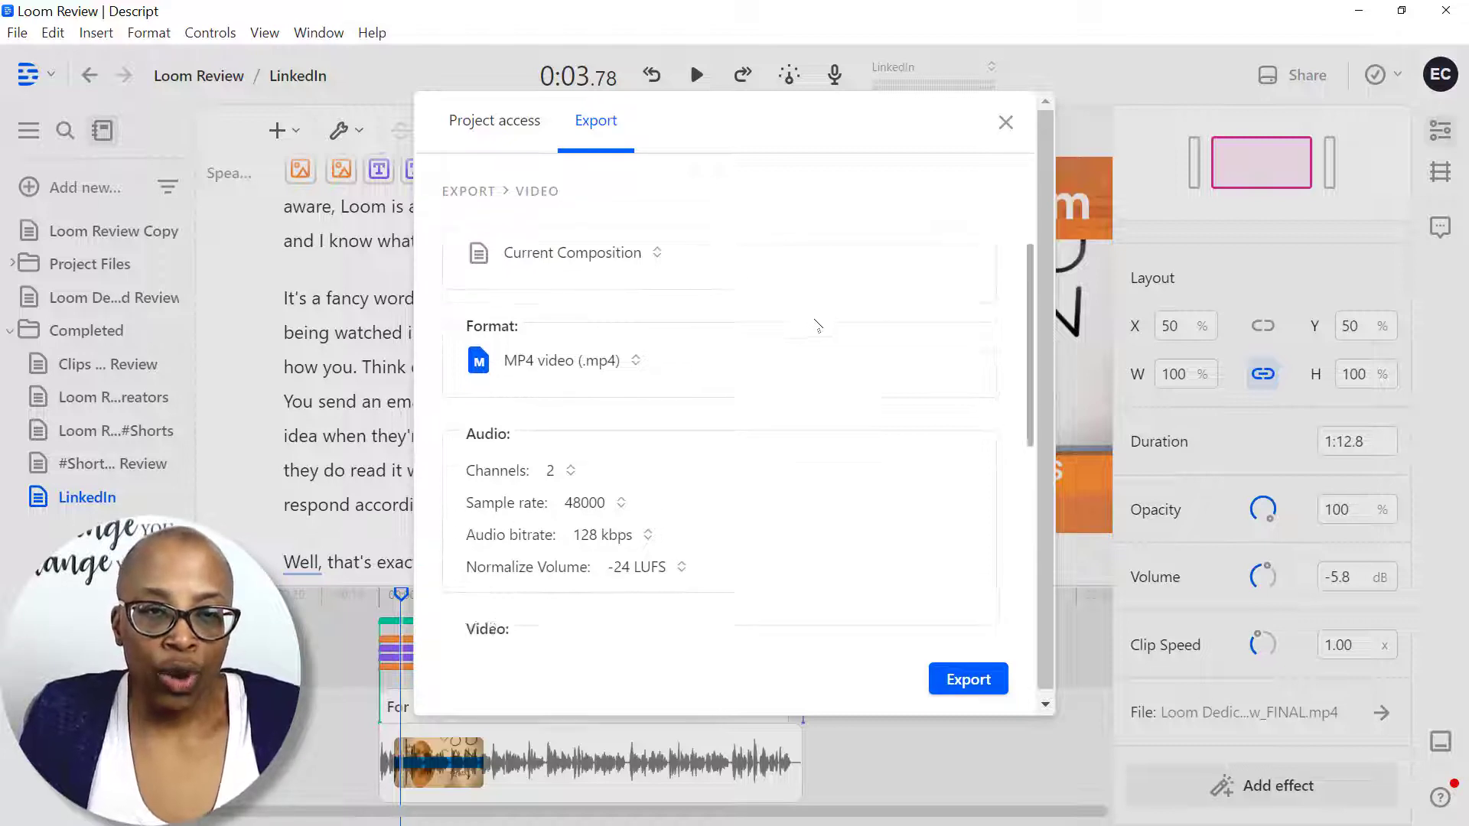
{"action": "scroll", "coordinate": [817, 325], "scroll_direction": "down", "scroll_amount": 5}
{"action": "scroll", "coordinate": [817, 325], "scroll_direction": "up", "scroll_amount": 6}
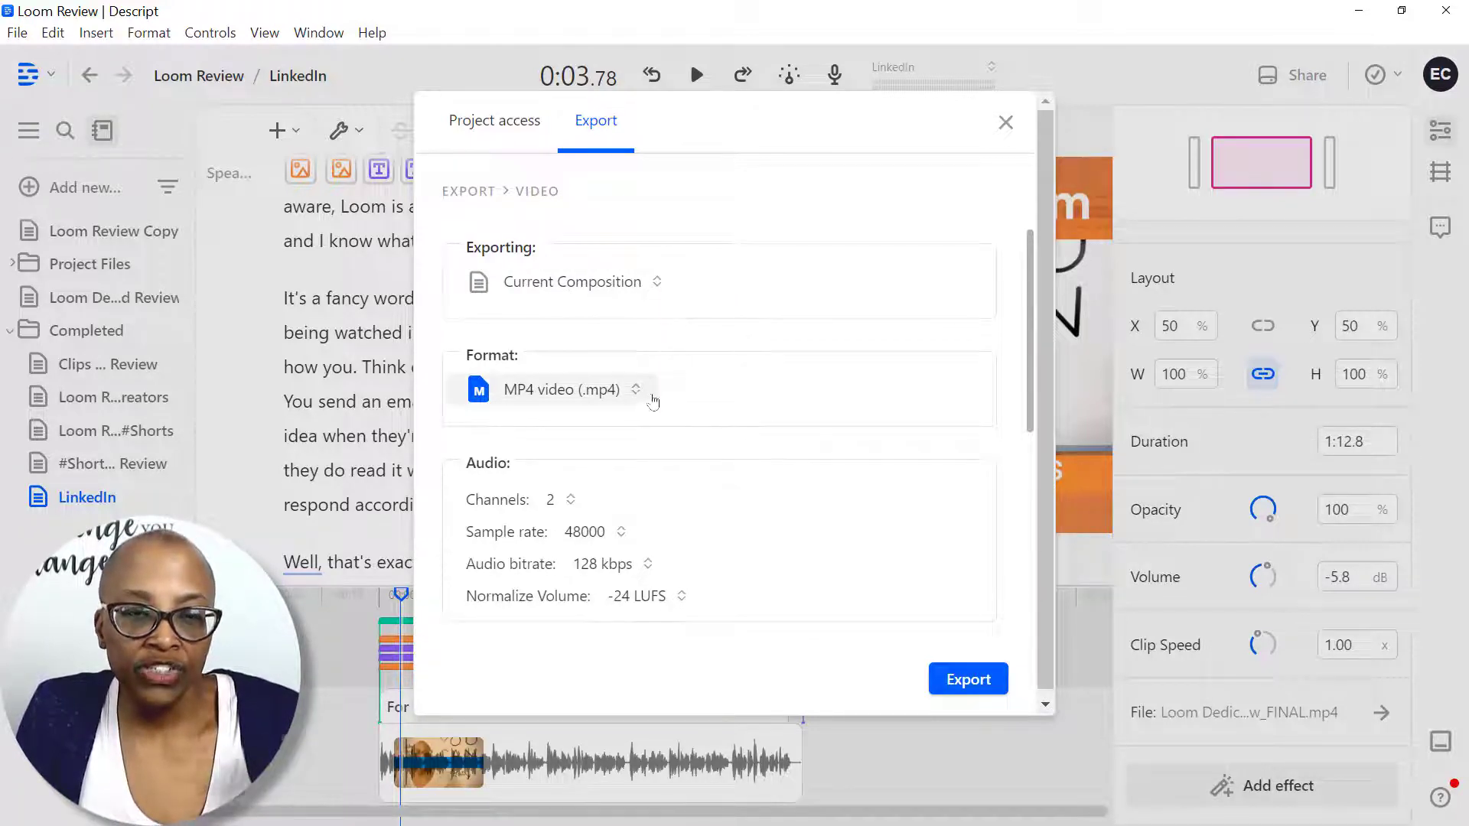
{"action": "scroll", "coordinate": [650, 398], "scroll_direction": "down", "scroll_amount": 3}
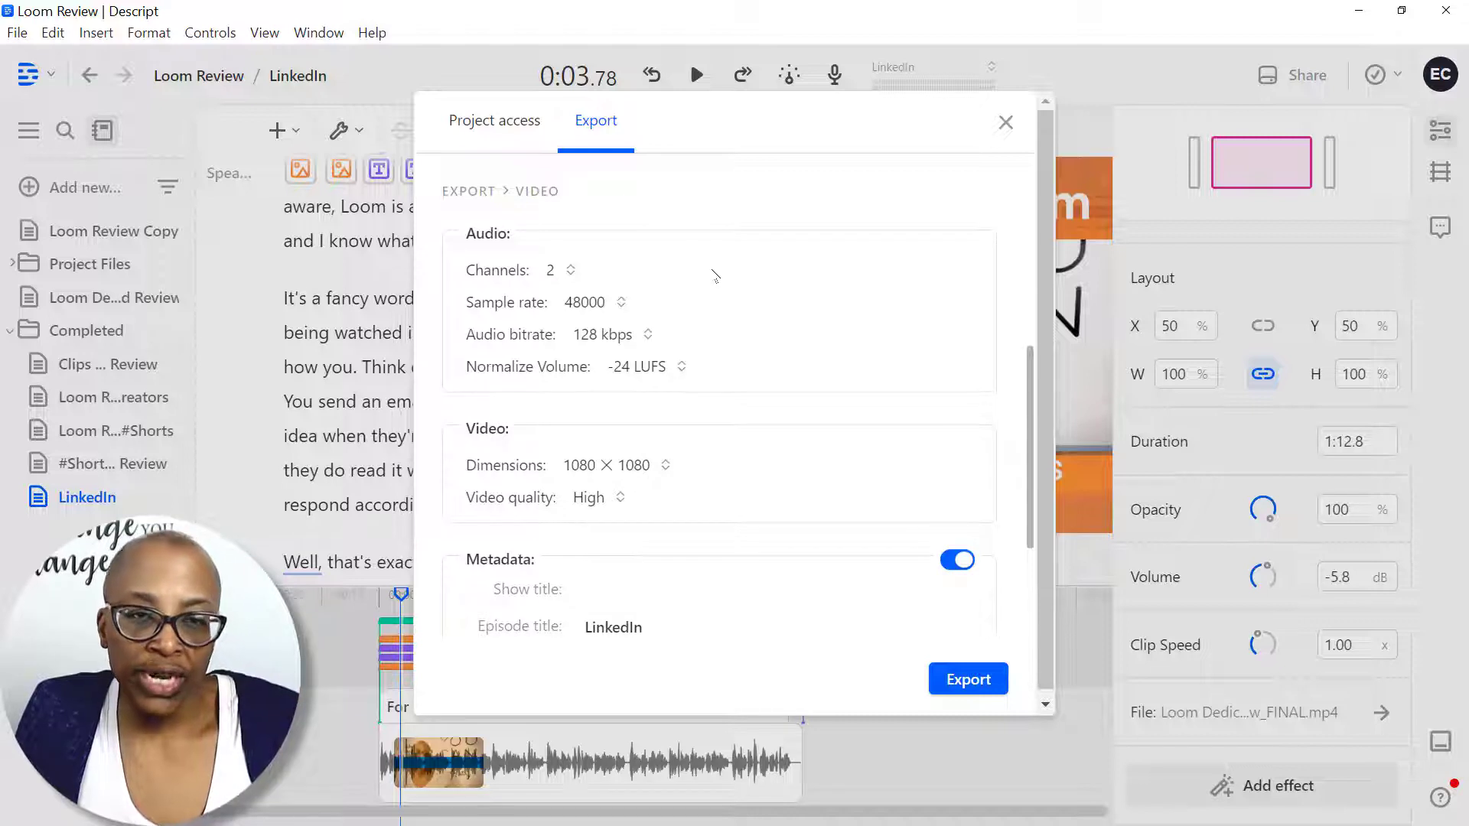
{"action": "scroll", "coordinate": [826, 374], "scroll_direction": "down", "scroll_amount": 2}
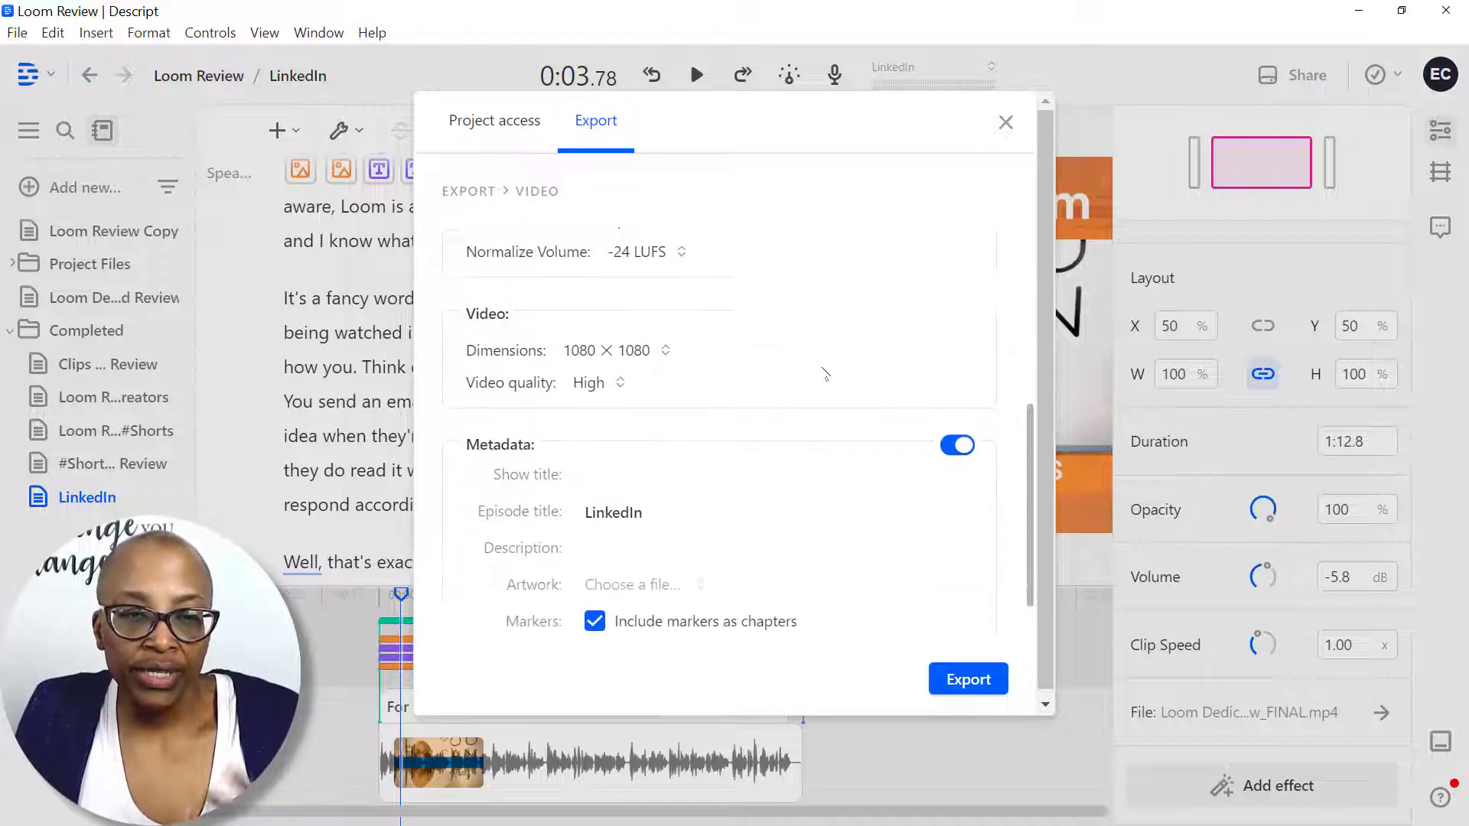
{"action": "scroll", "coordinate": [762, 376], "scroll_direction": "down", "scroll_amount": 1}
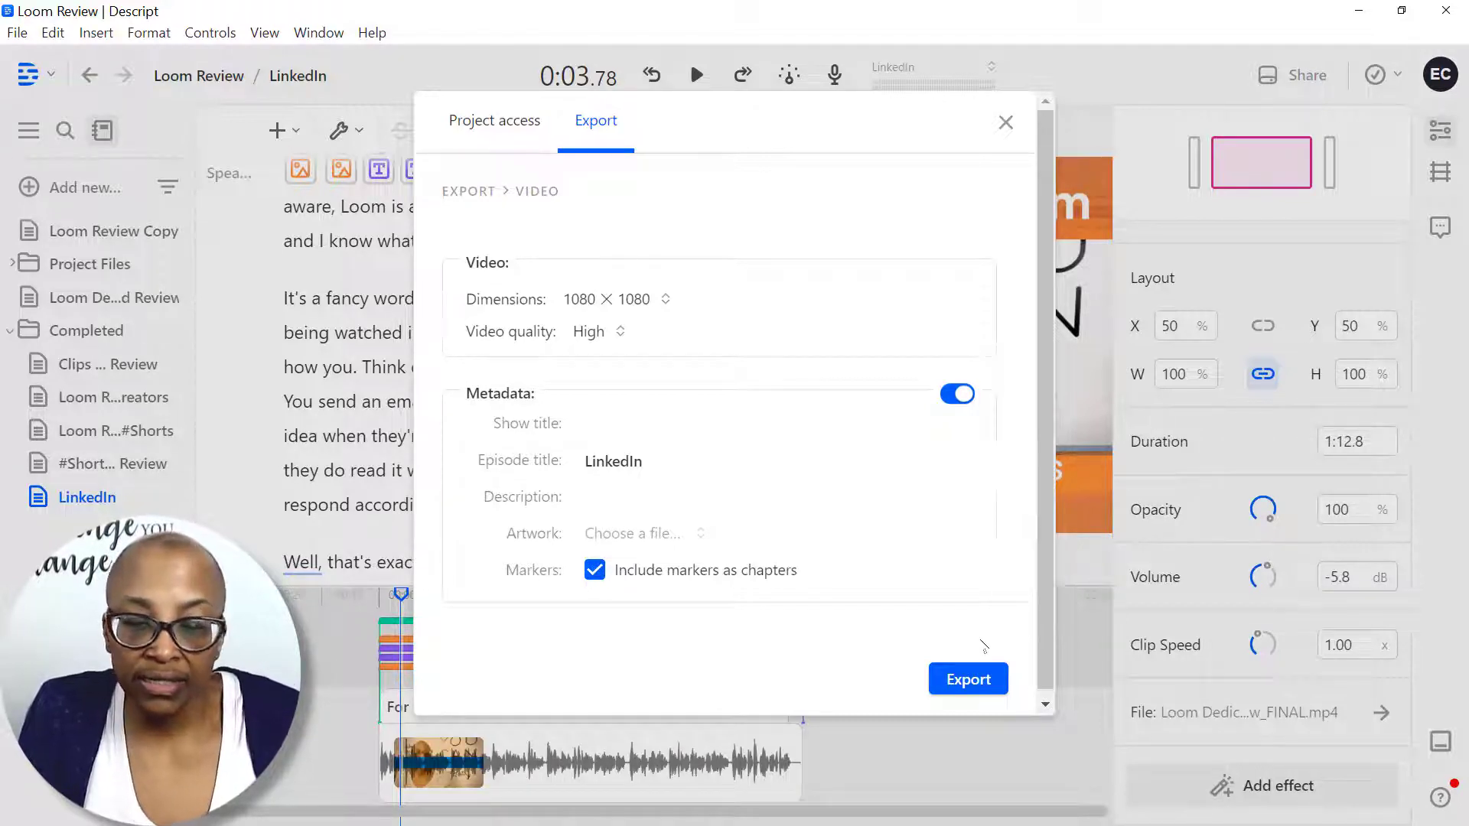
Step: Export the video to the Loom Dedicated Review_FINAL folder, replacing the existing LinkedIn.mp4 file
{"action": "left_click", "coordinate": [957, 681]}
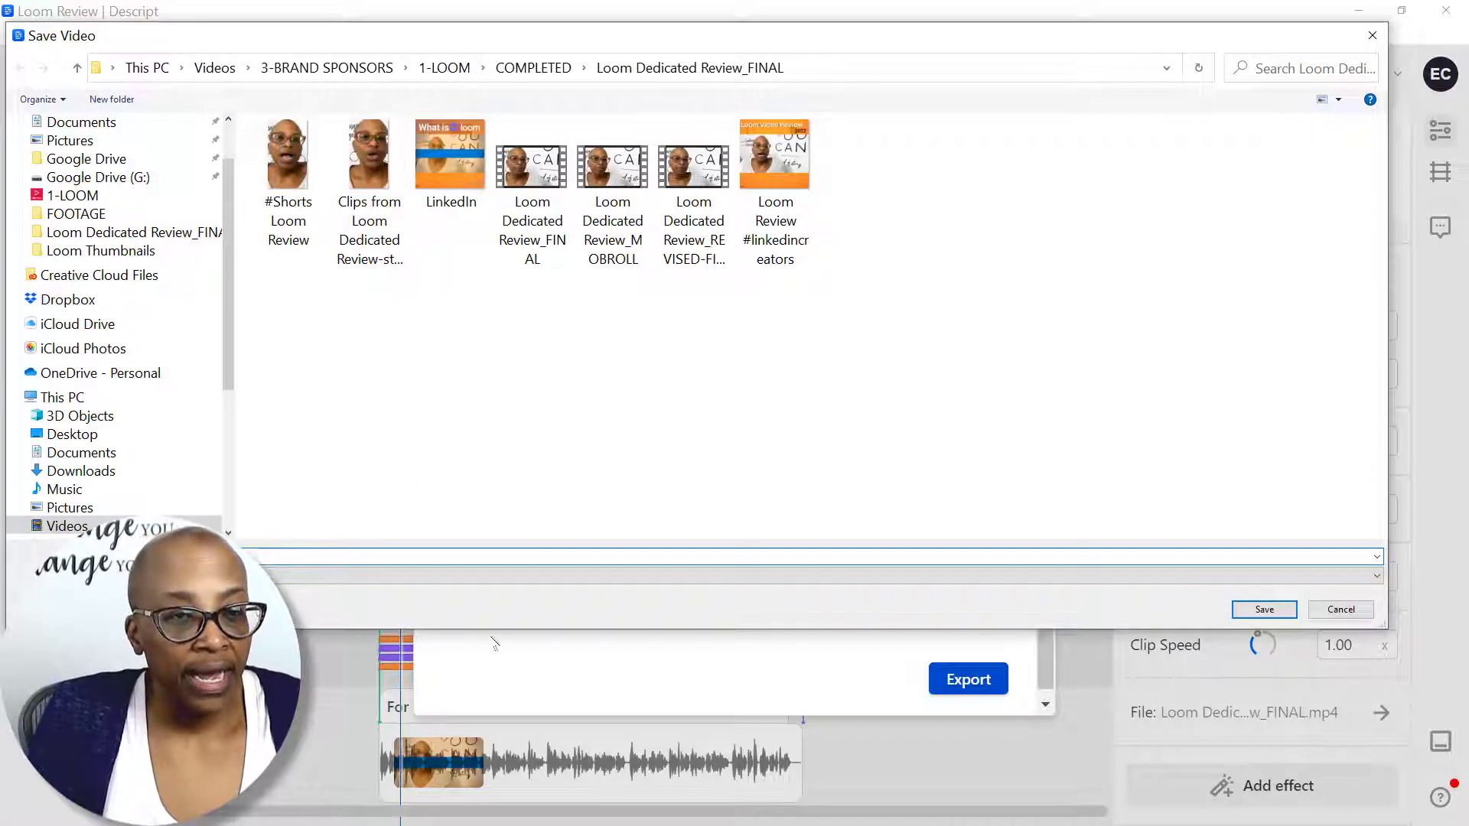
{"action": "left_click", "coordinate": [451, 165]}
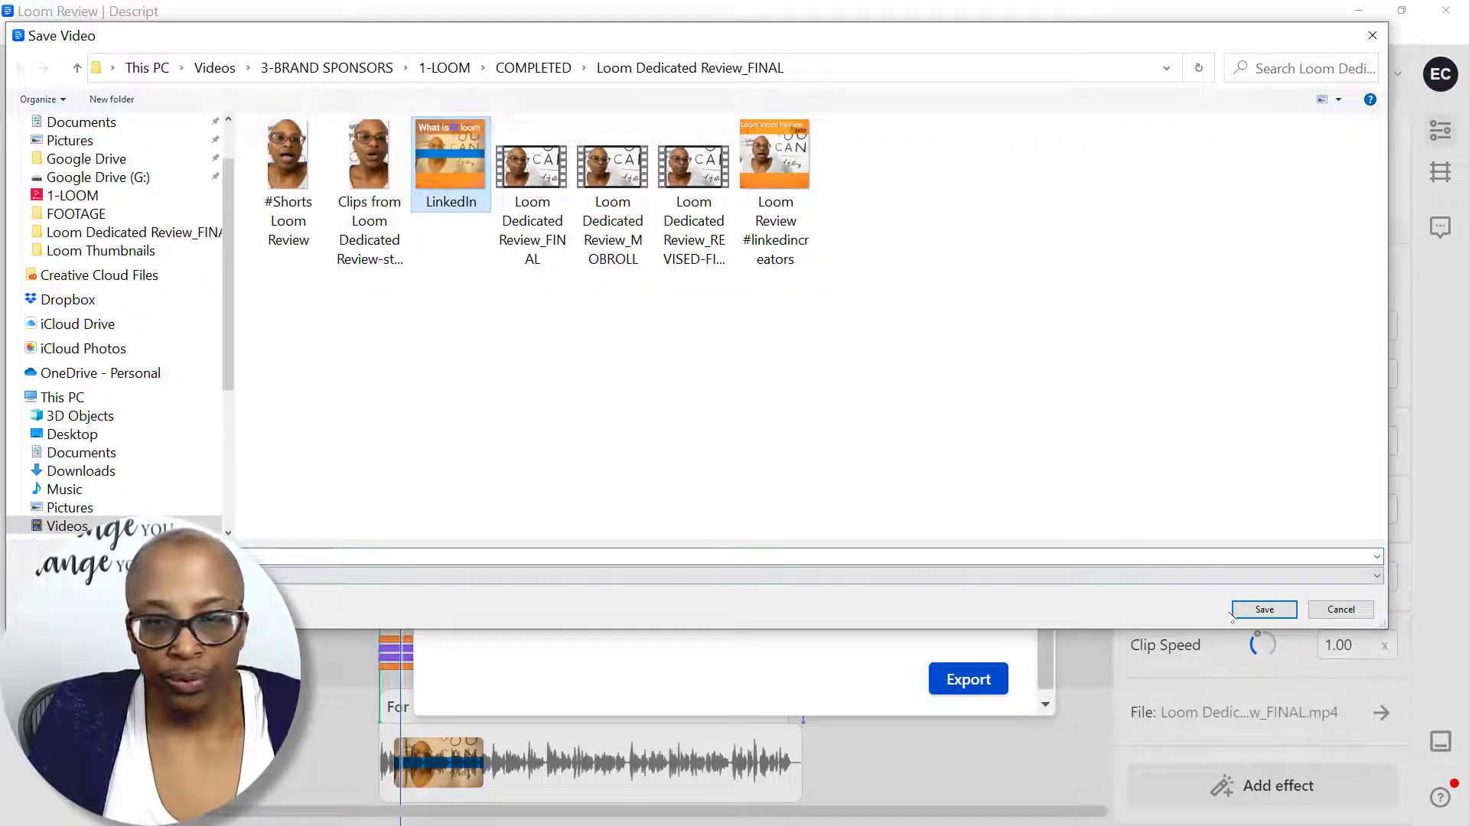
{"action": "left_click", "coordinate": [1264, 609]}
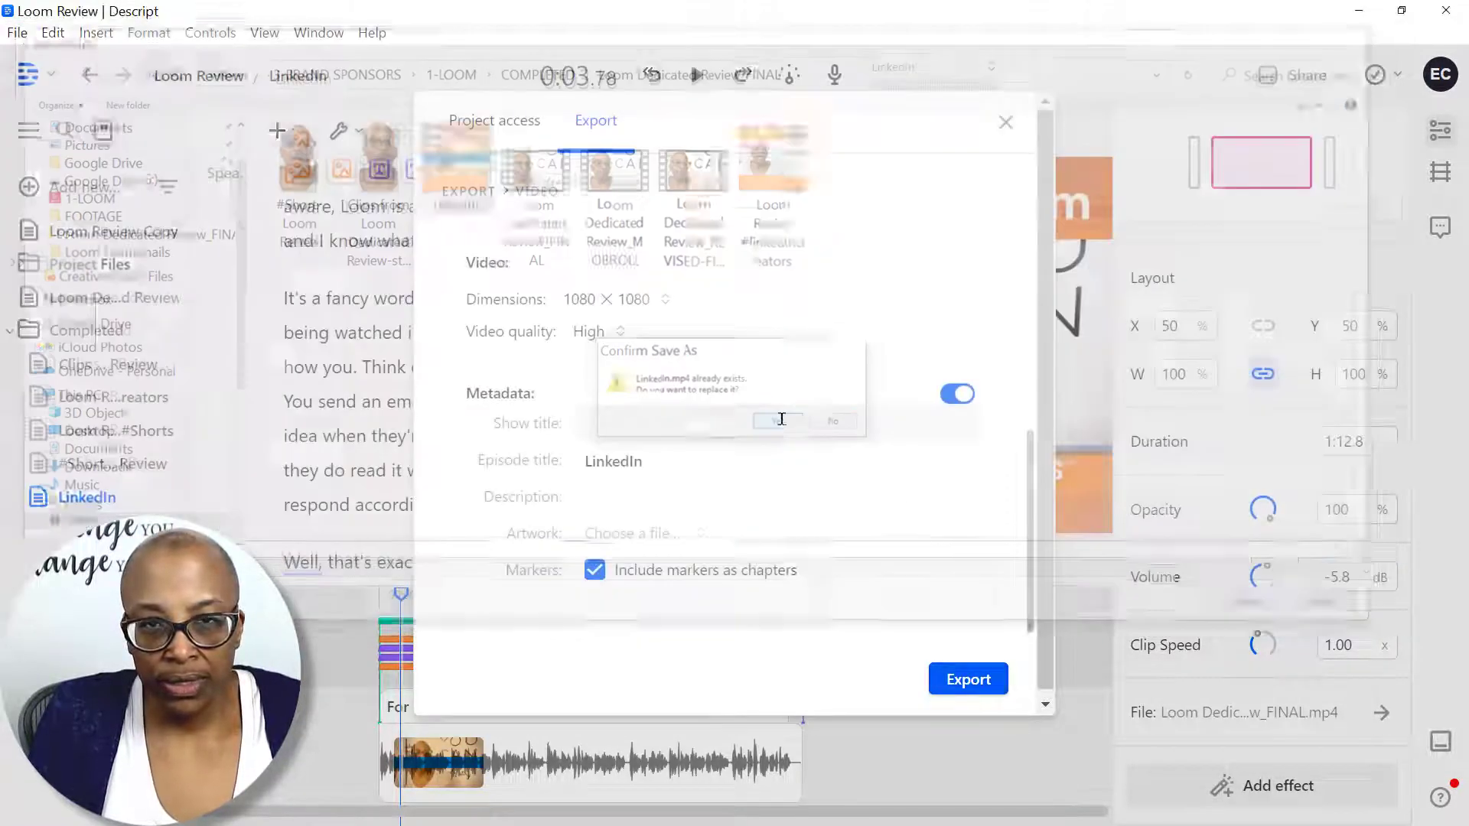